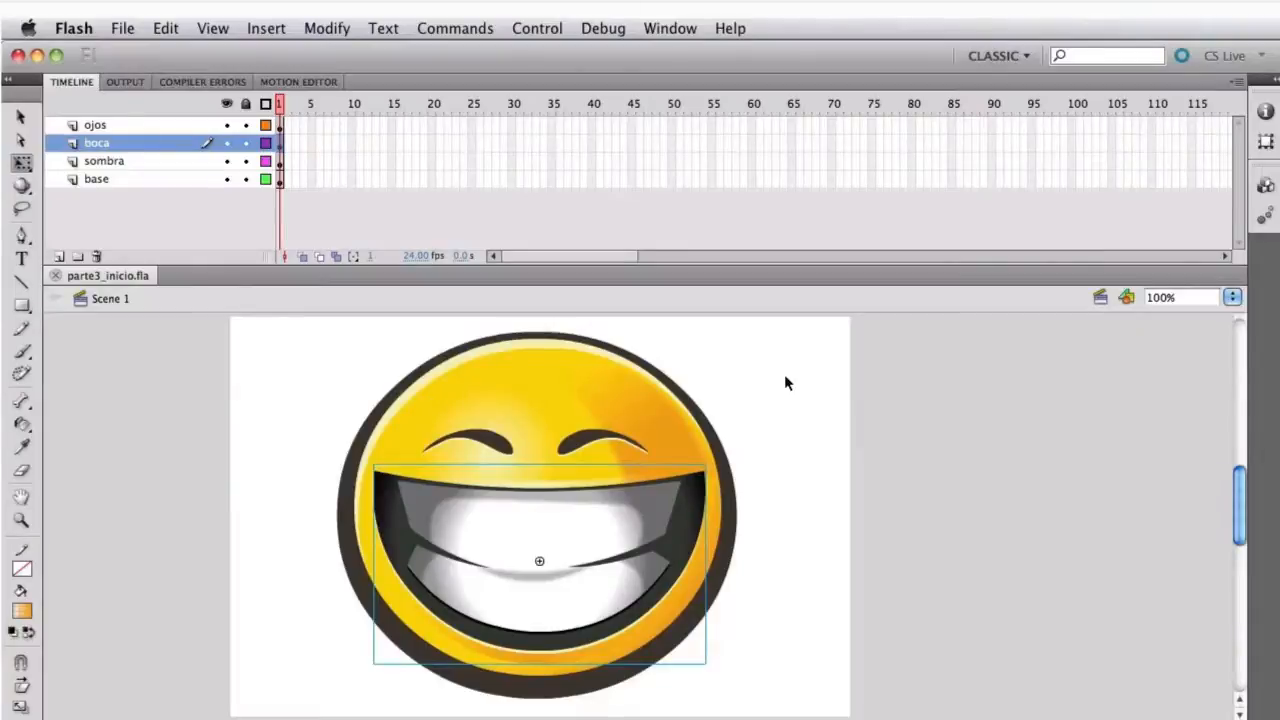
Select all parts of the smiley face and convert them to a movie clip symbol named emoticon
click(760, 372)
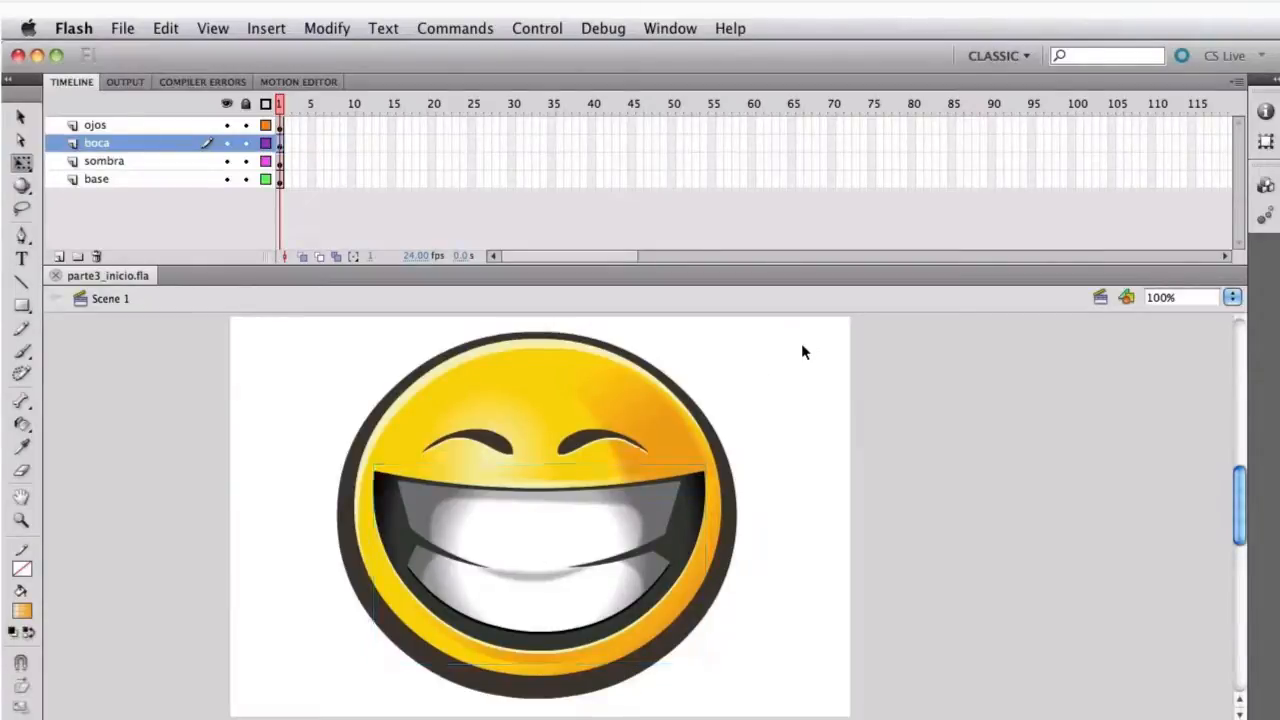
drag(792, 346, 289, 679)
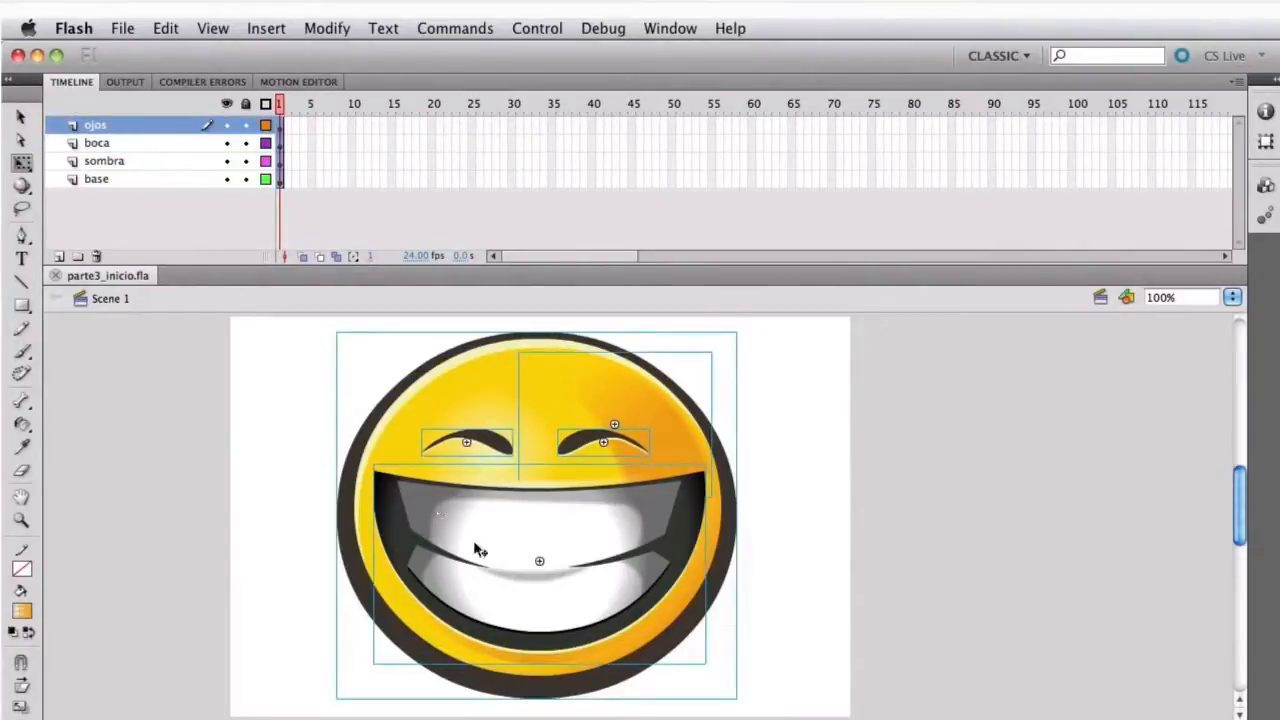
click(329, 27)
click(338, 88)
drag(1083, 450, 893, 412)
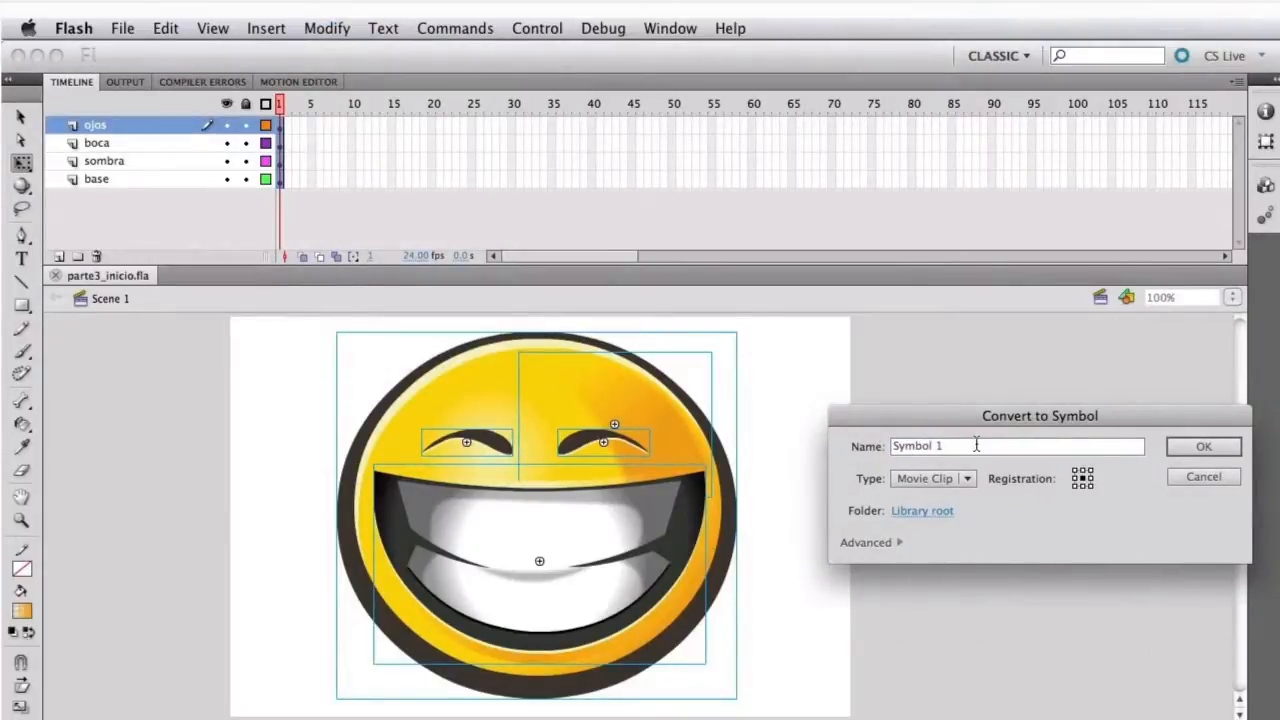
drag(976, 445, 882, 444)
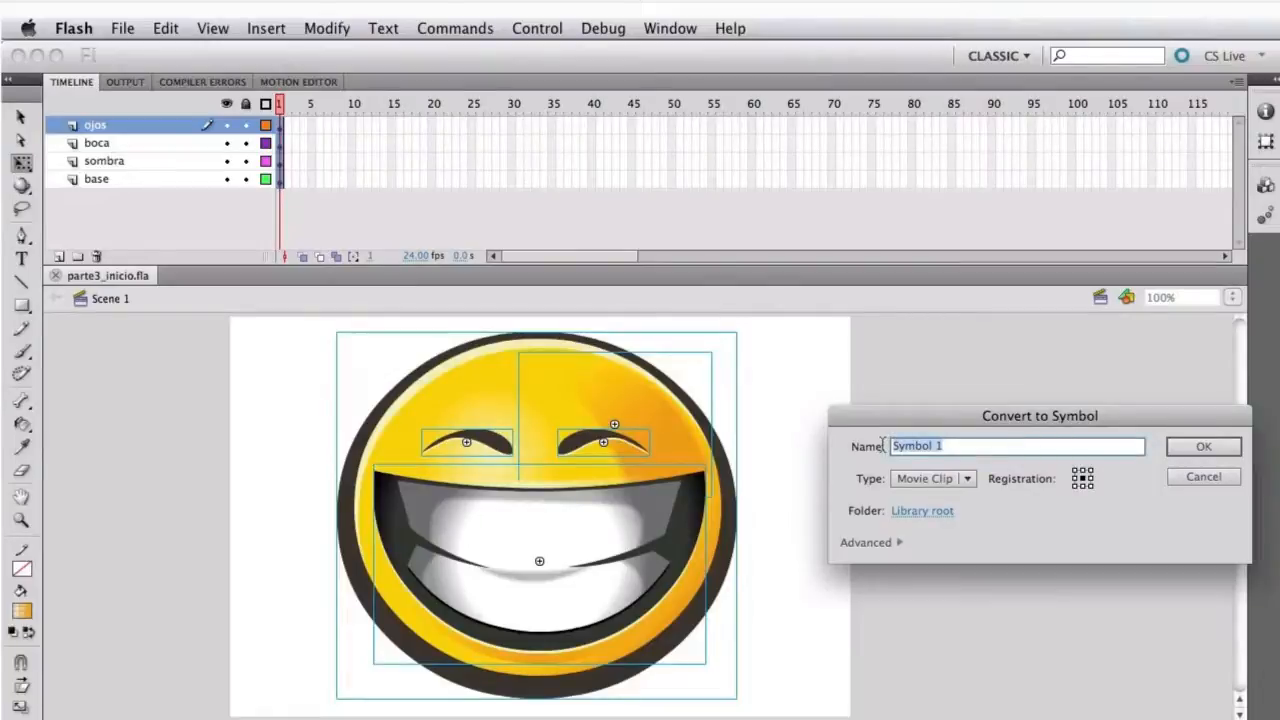
text(emoticon)
key(Return)
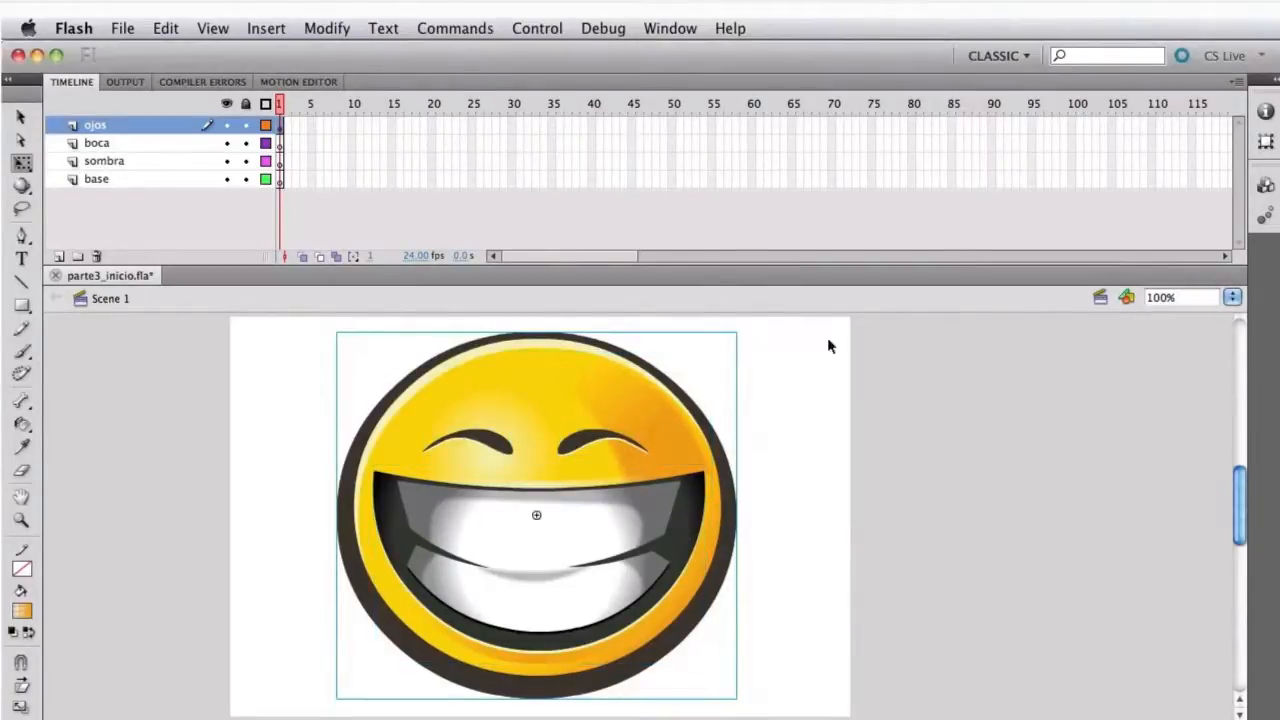
Delete the emptied sombra, base and boca layers from the main timeline
click(130, 161)
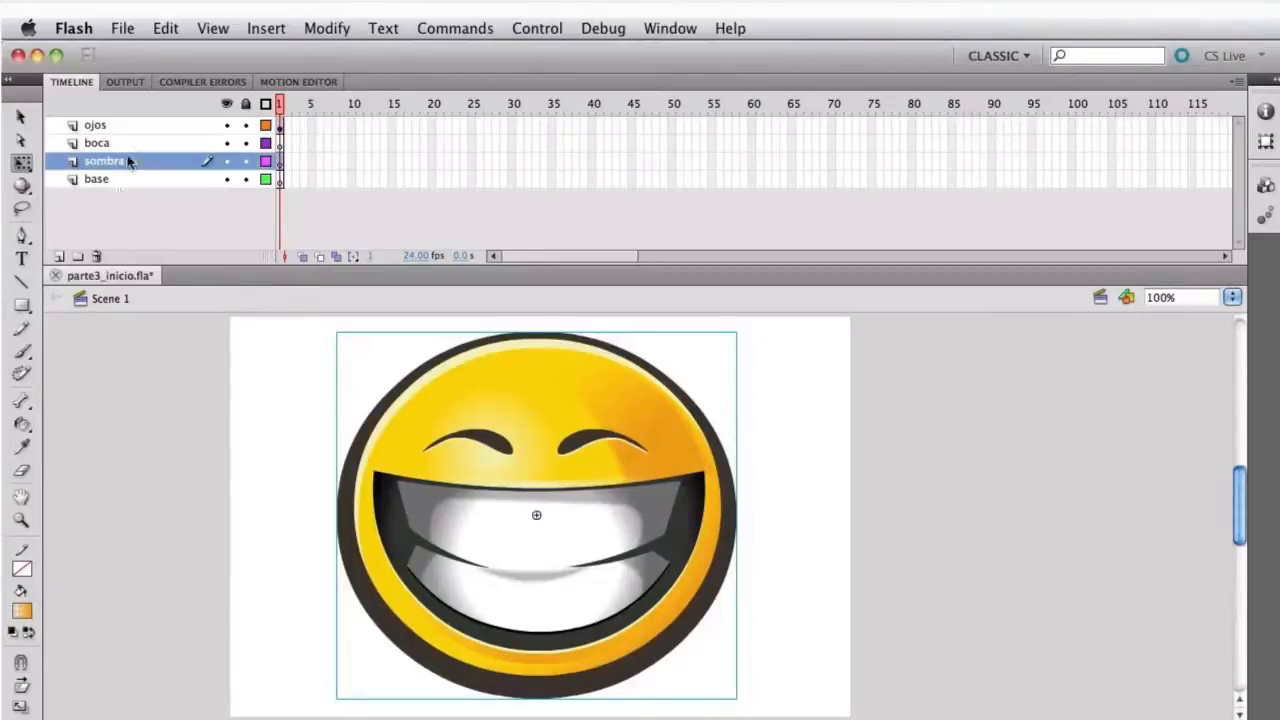
click(98, 257)
click(98, 257)
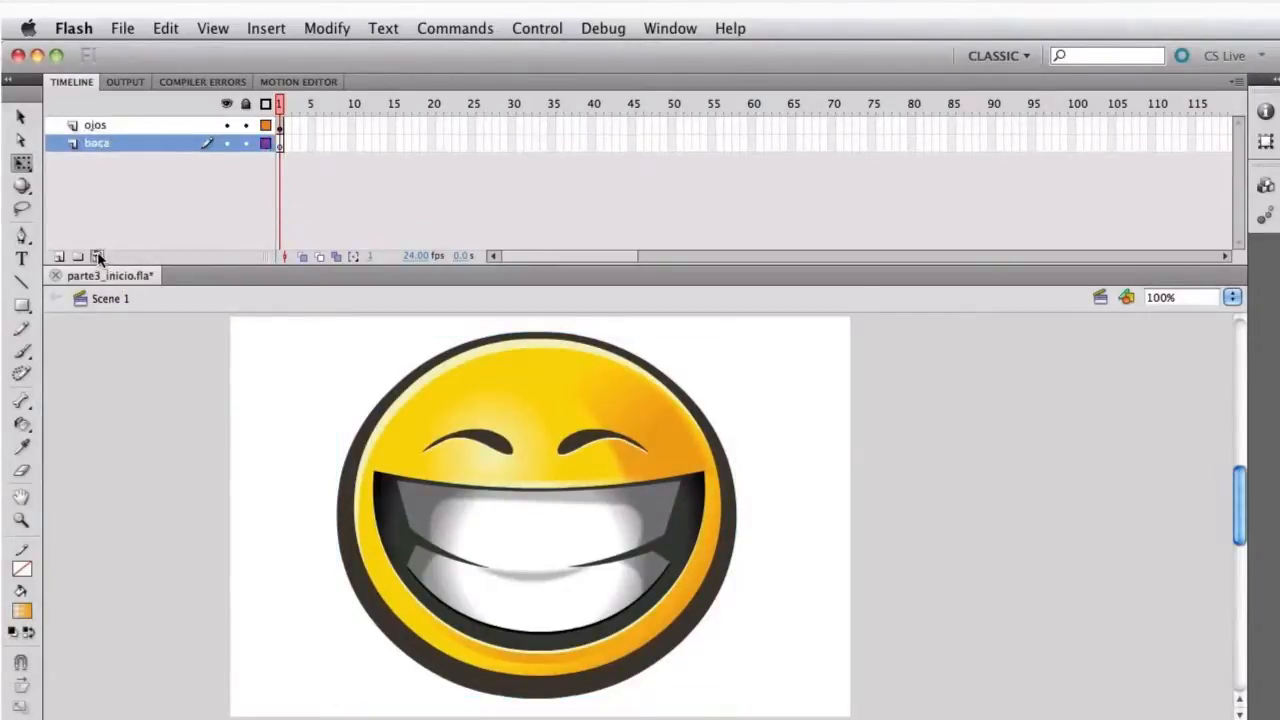
click(98, 257)
Rename the remaining ojos layer as emoticon
double_click(104, 124)
text(emoticon)
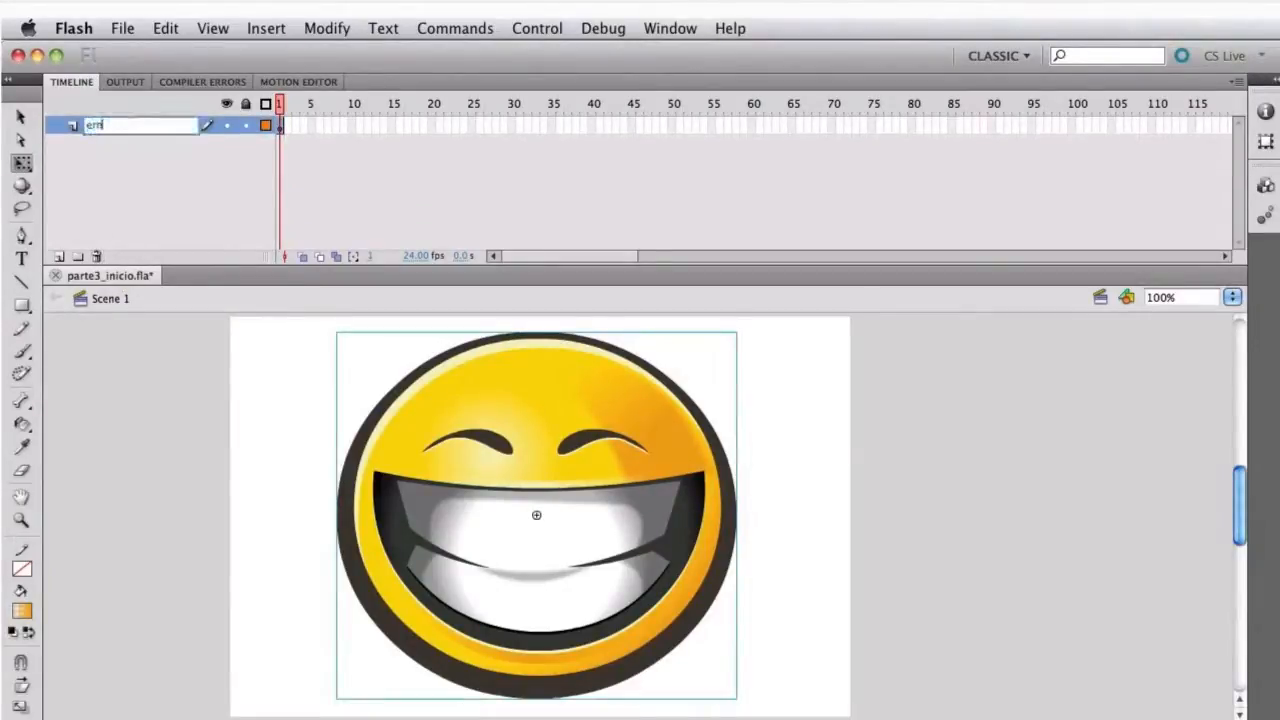
key(Return)
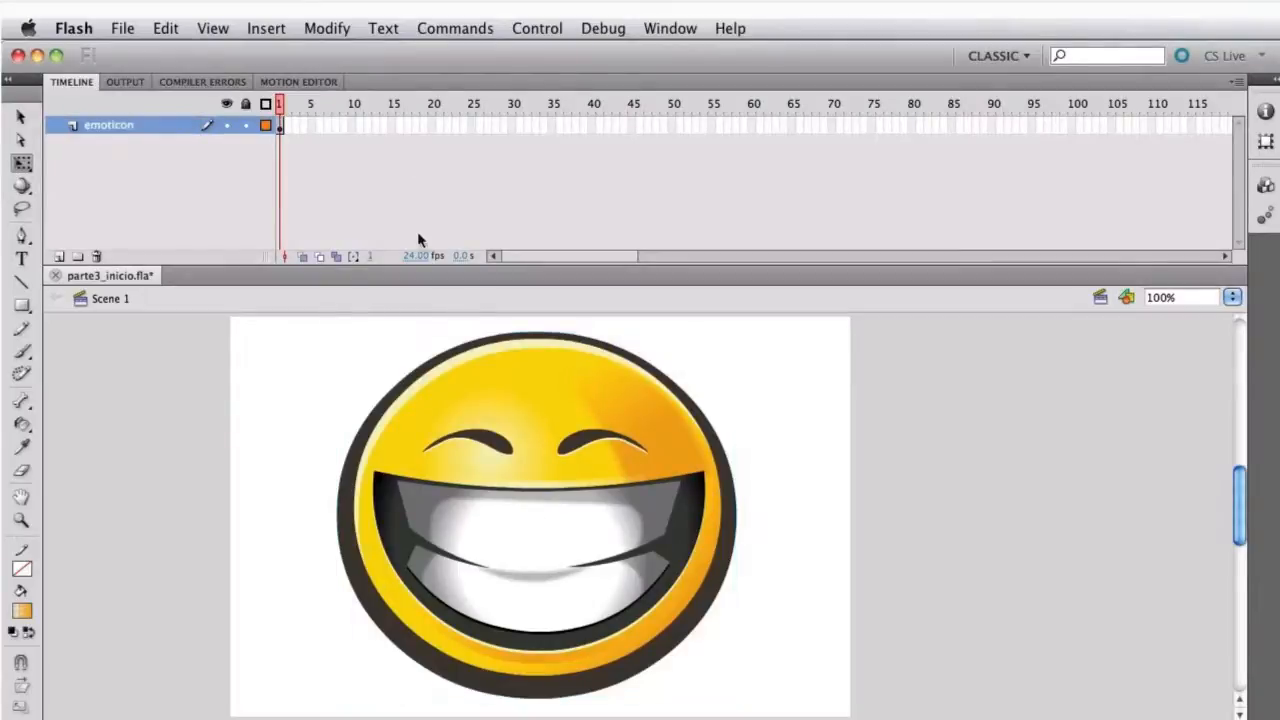
Open the emoticon symbol for editing in place and distribute all its face parts to separate layers
click(490, 436)
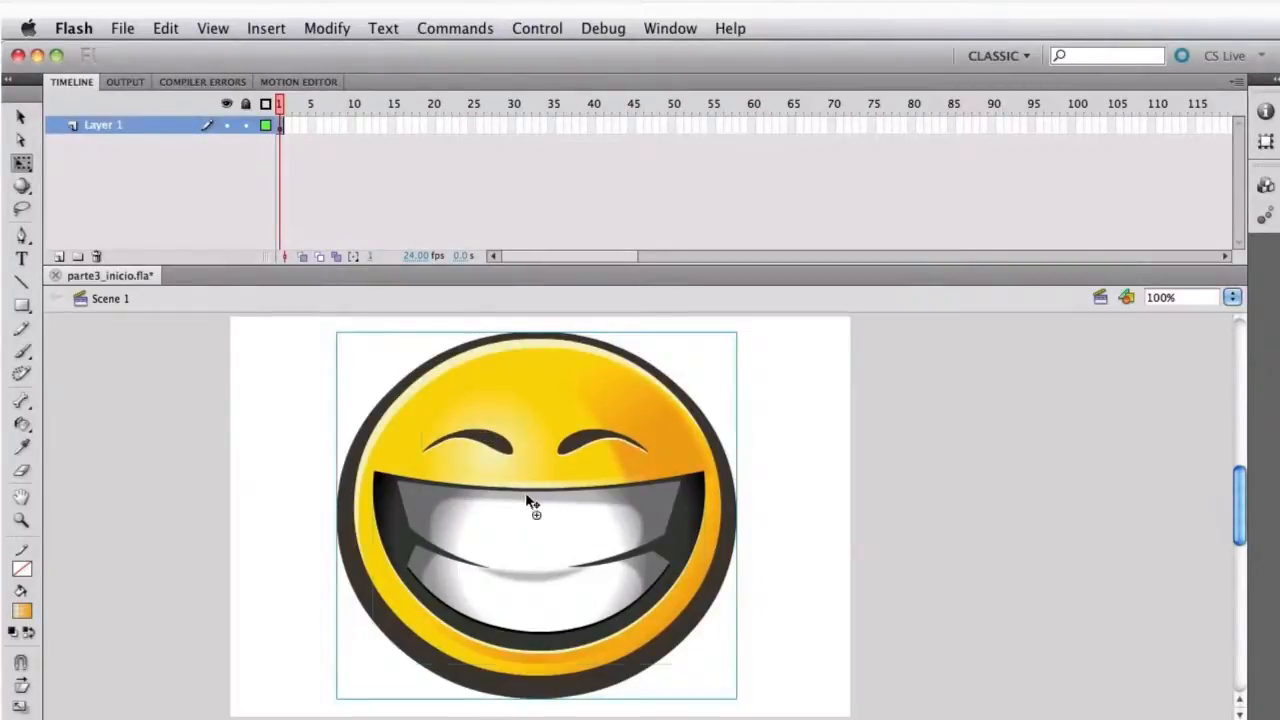
double_click(525, 492)
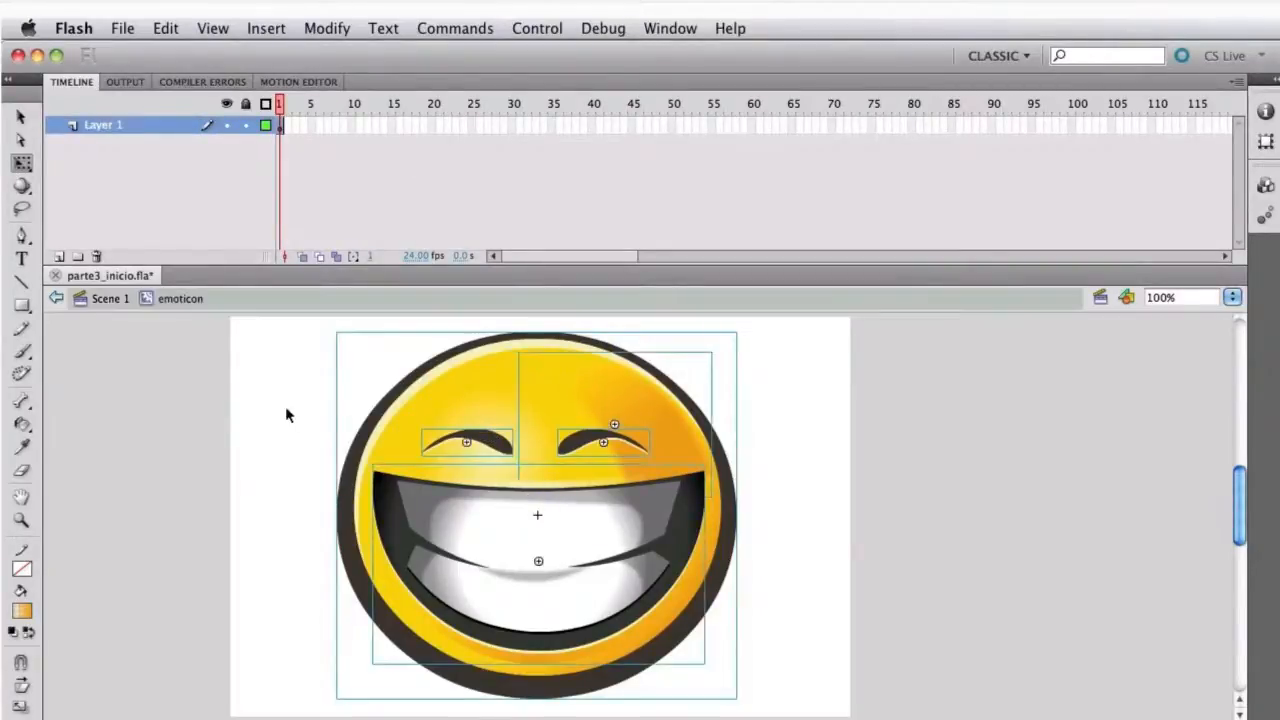
click(245, 394)
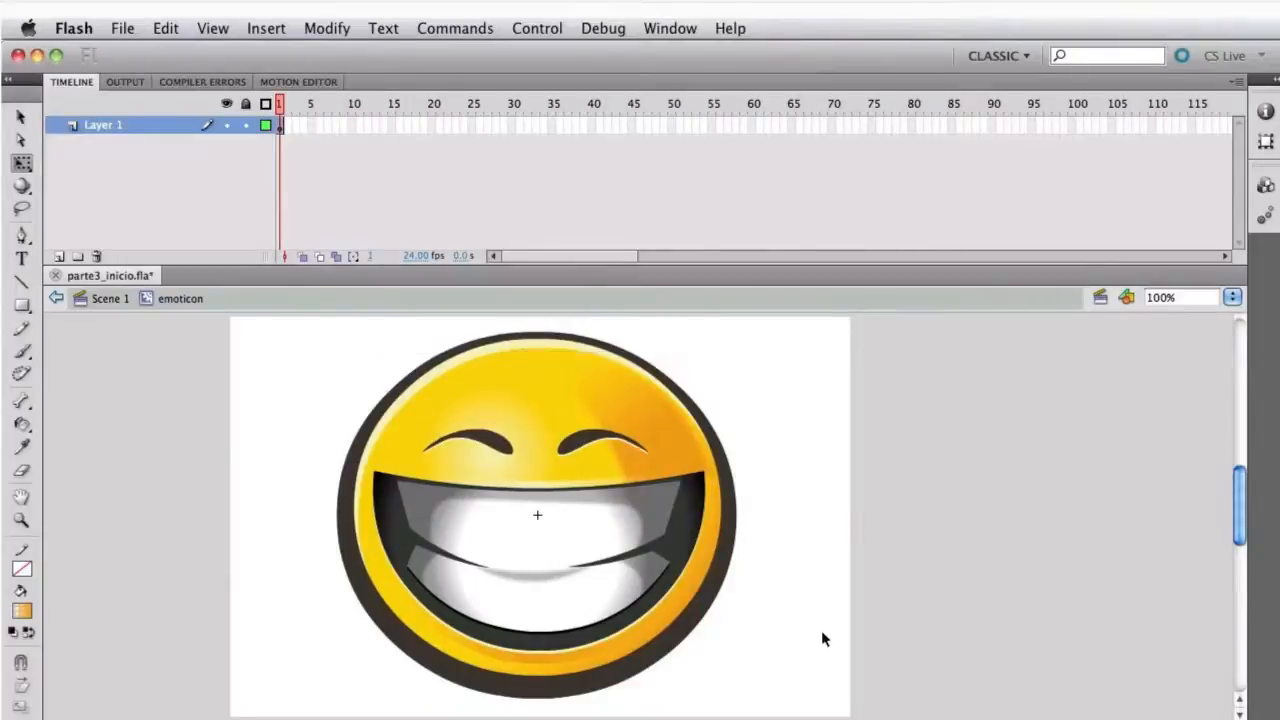
drag(821, 630, 341, 404)
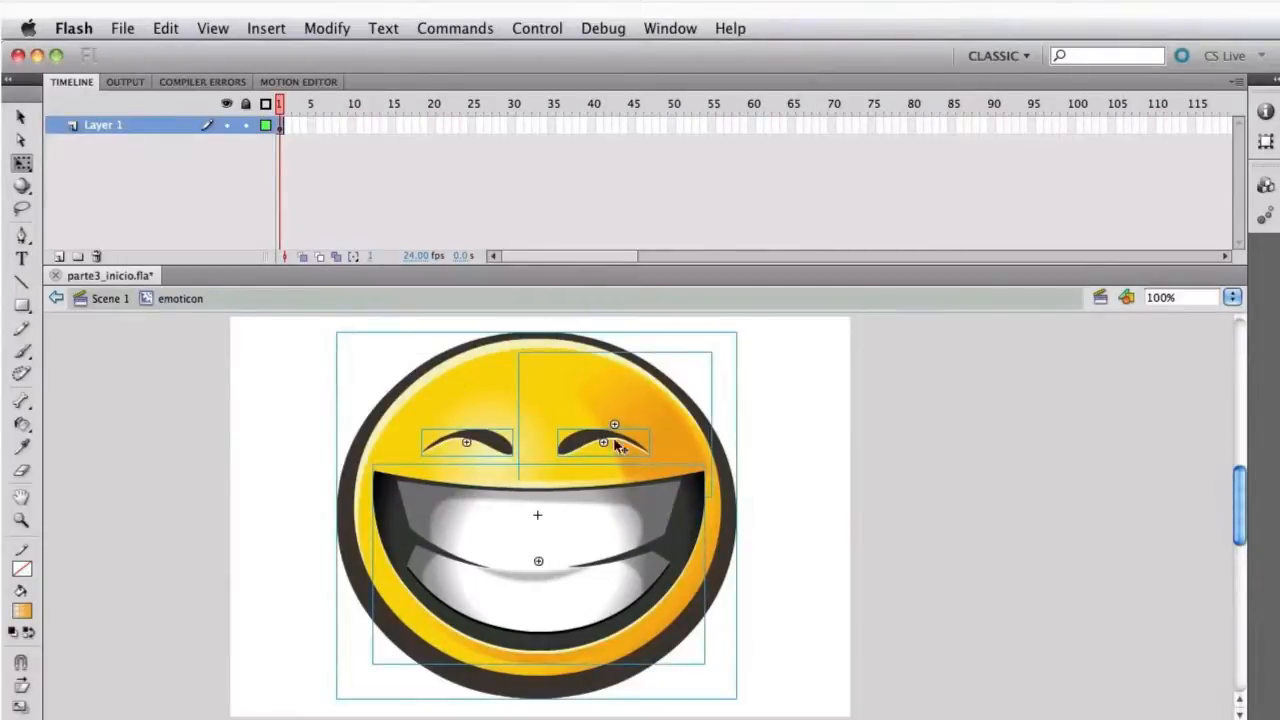
right_click(545, 369)
click(668, 704)
Check the distributed layers, delete the empty Layer 1 inside the emoticon symbol, and save the document
click(110, 124)
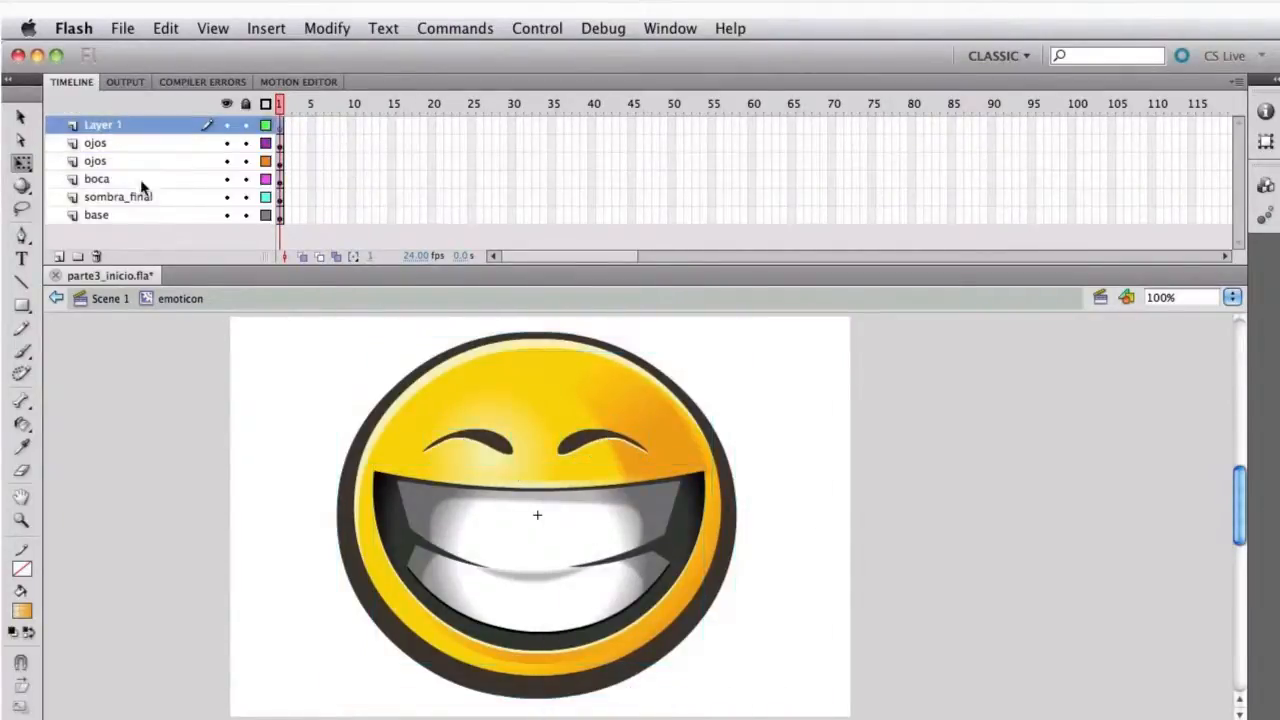
click(128, 160)
click(126, 143)
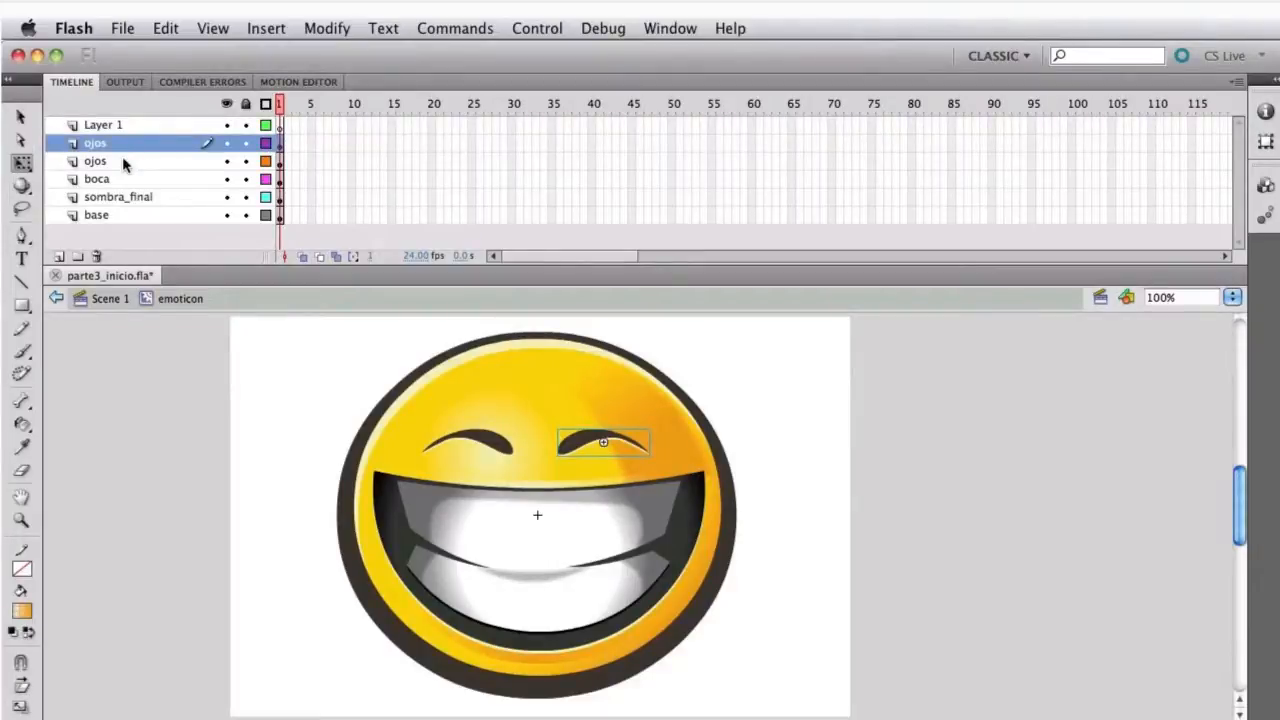
click(115, 126)
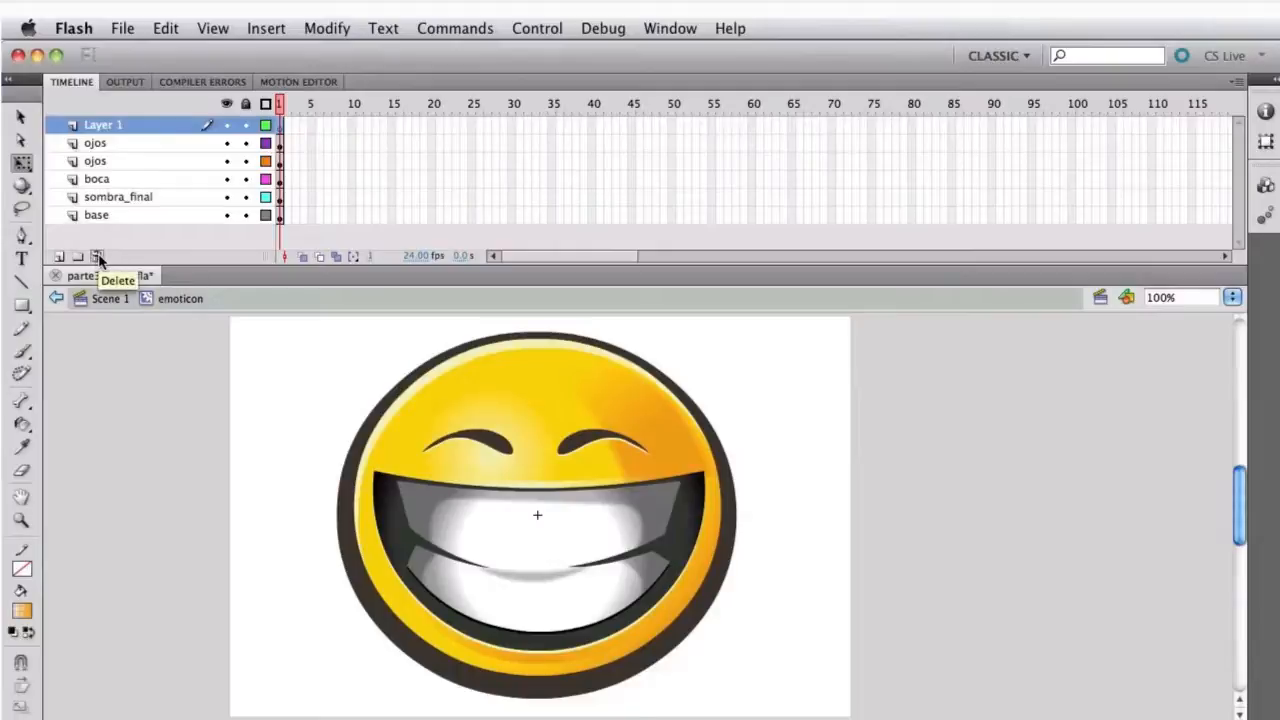
click(97, 257)
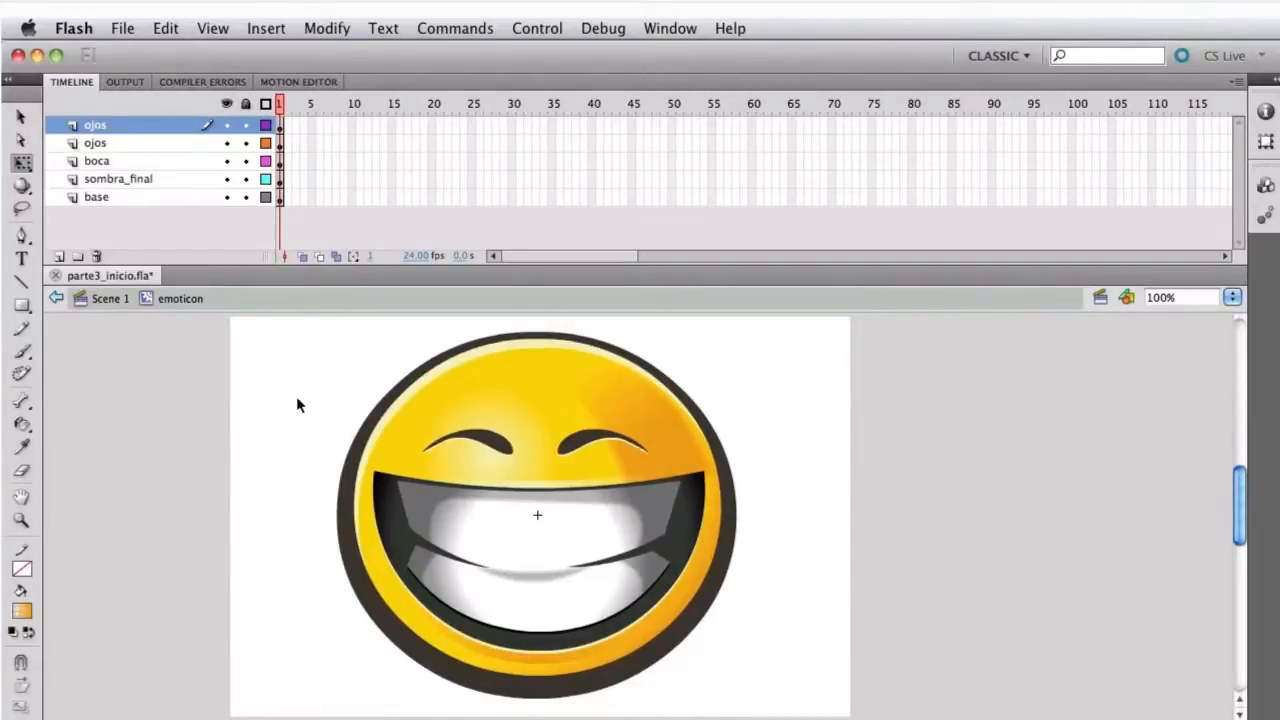
key(super+s)
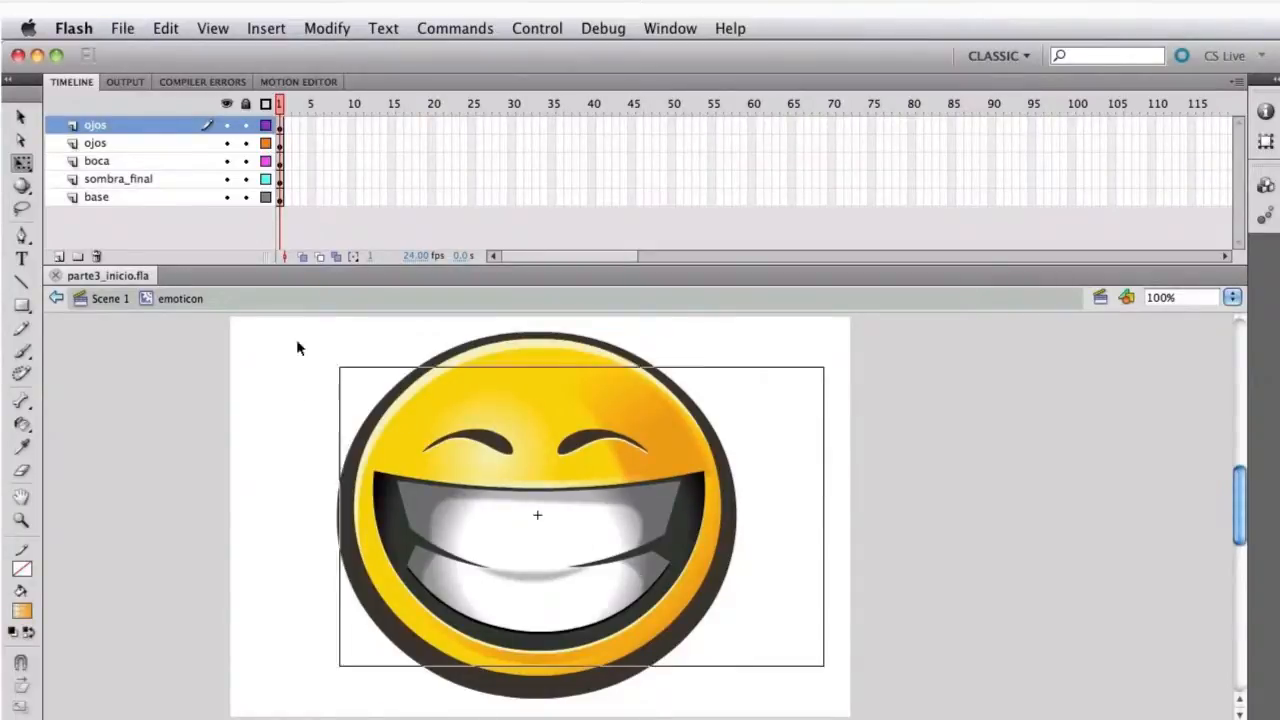
Nudge all the face parts slightly upward together to leave room beneath the face
drag(297, 347, 286, 344)
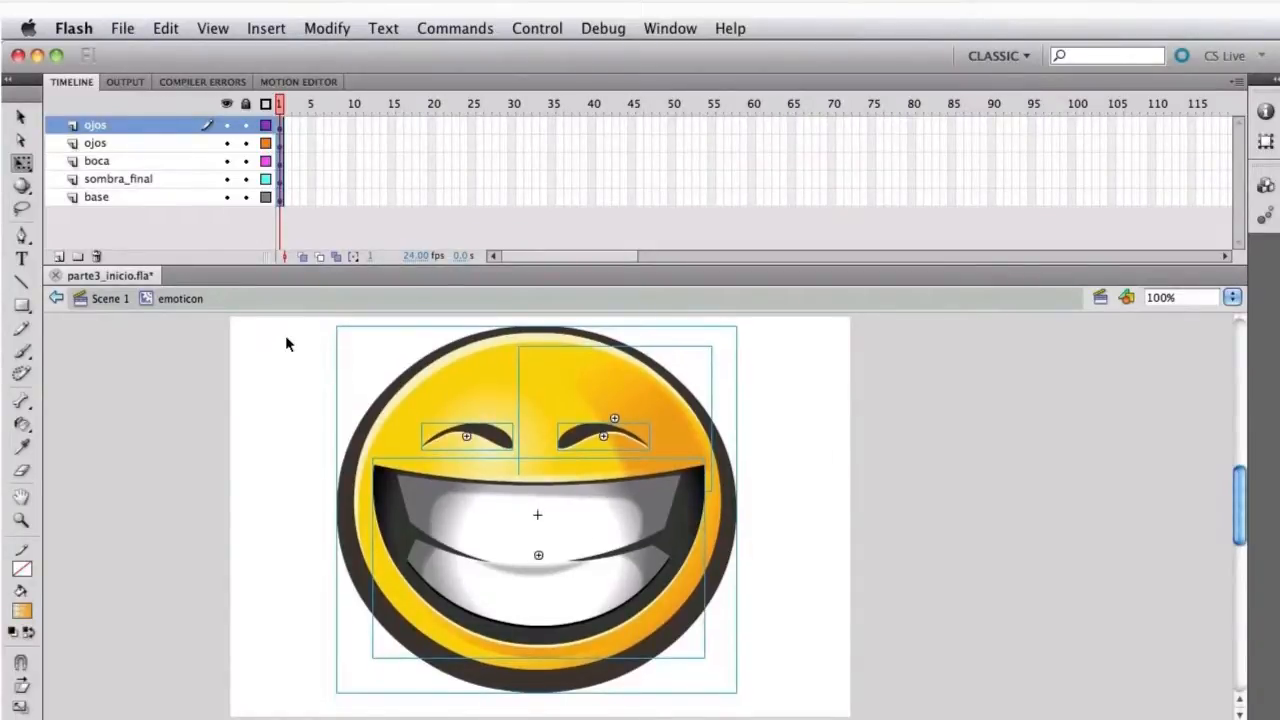
key(Up)
key(Up)
key(Up)
key(Up)
key(Up)
click(272, 366)
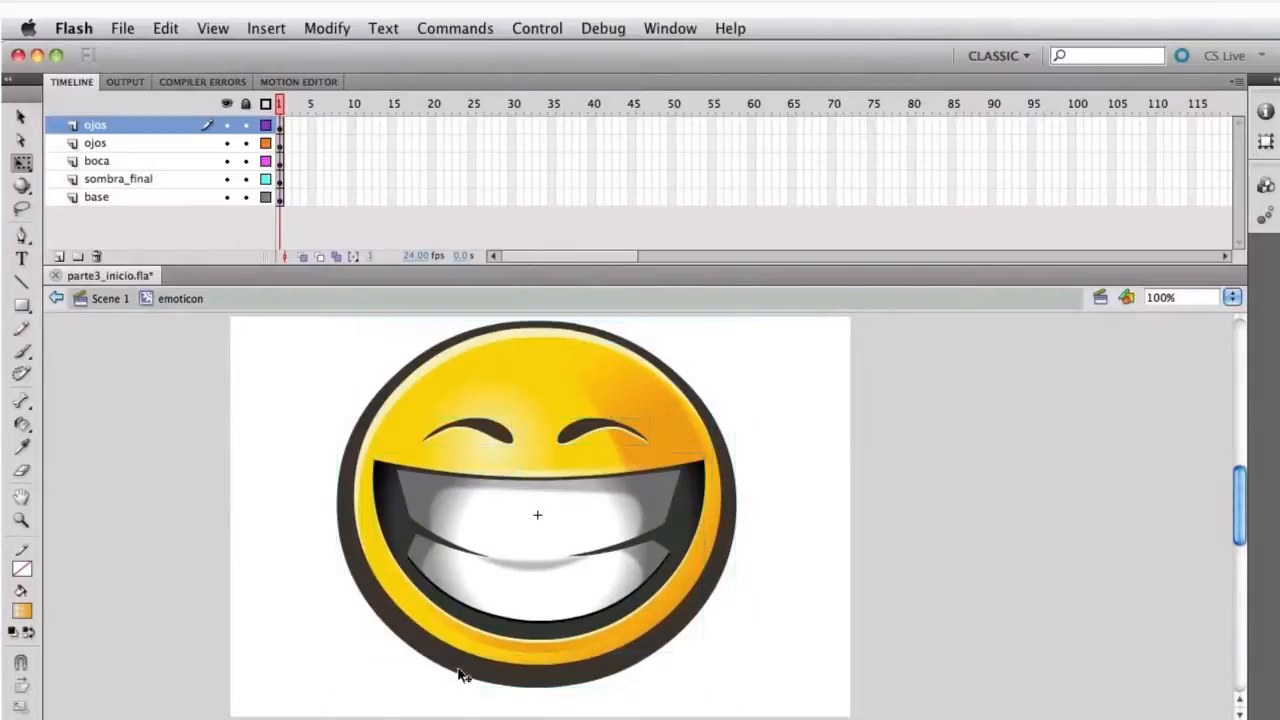
Add a new layer below the base layer and name it drop shadow
click(58, 256)
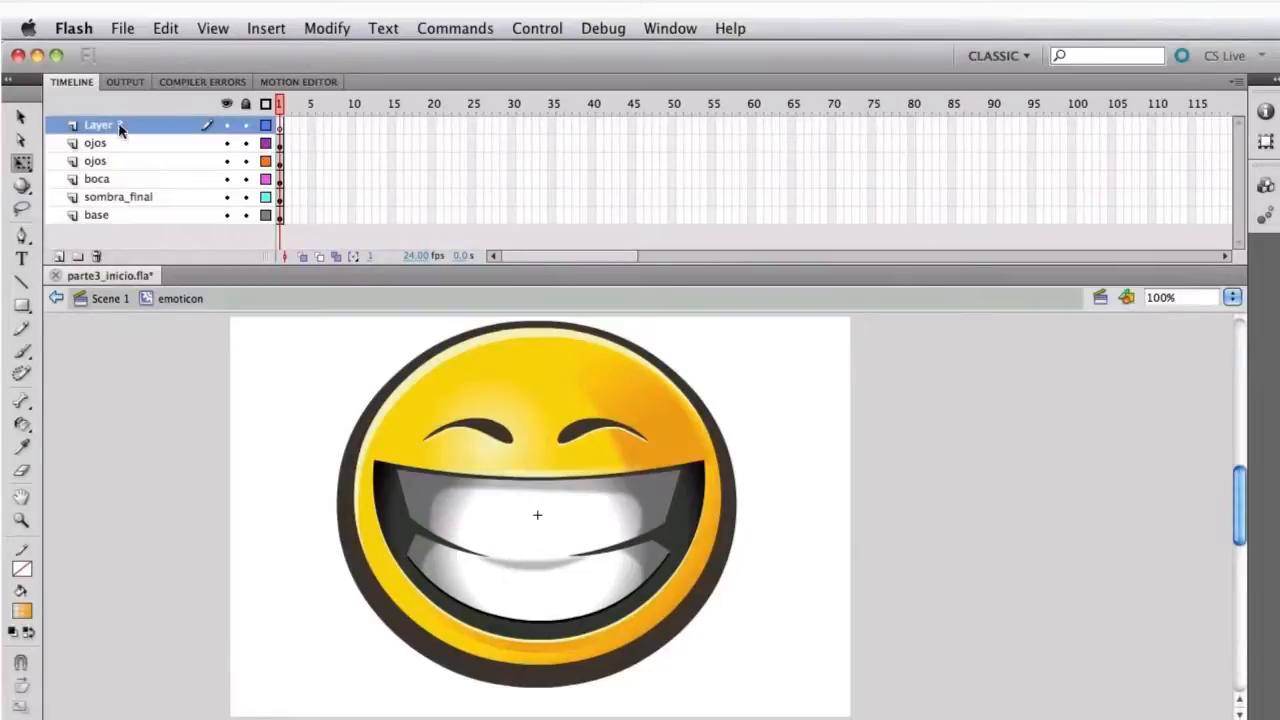
drag(118, 128, 103, 215)
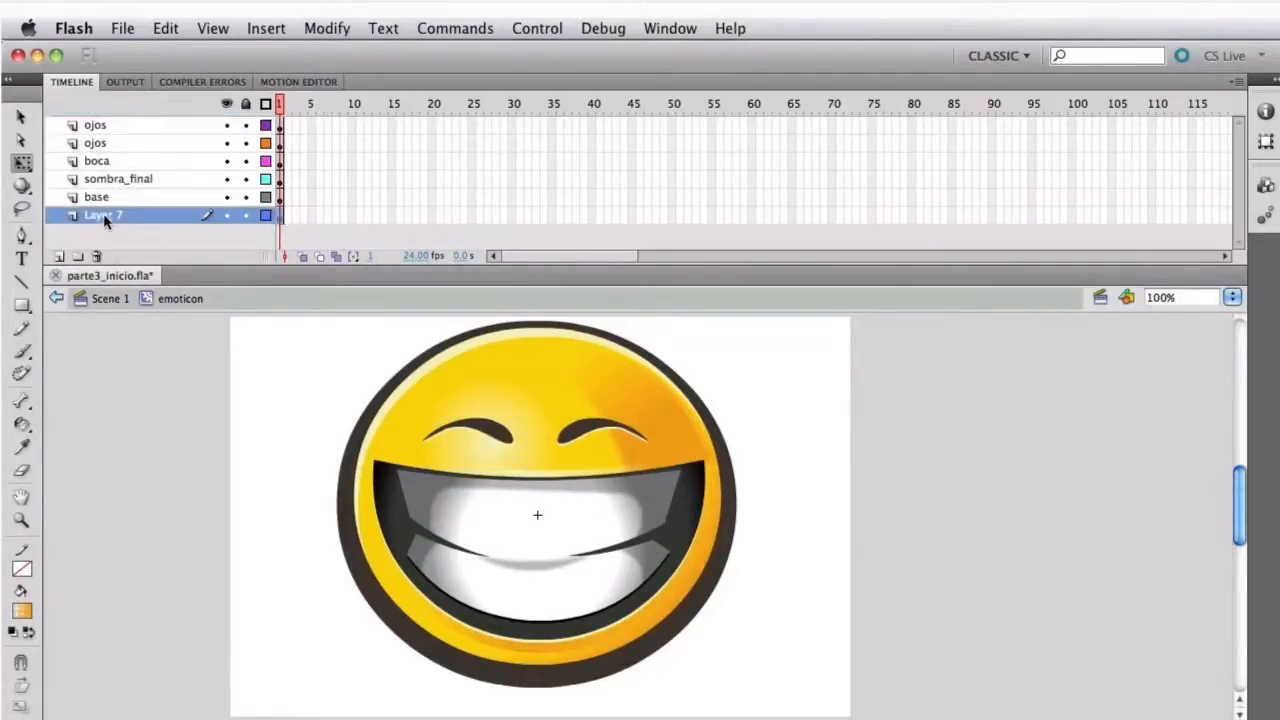
double_click(103, 215)
text(drop)
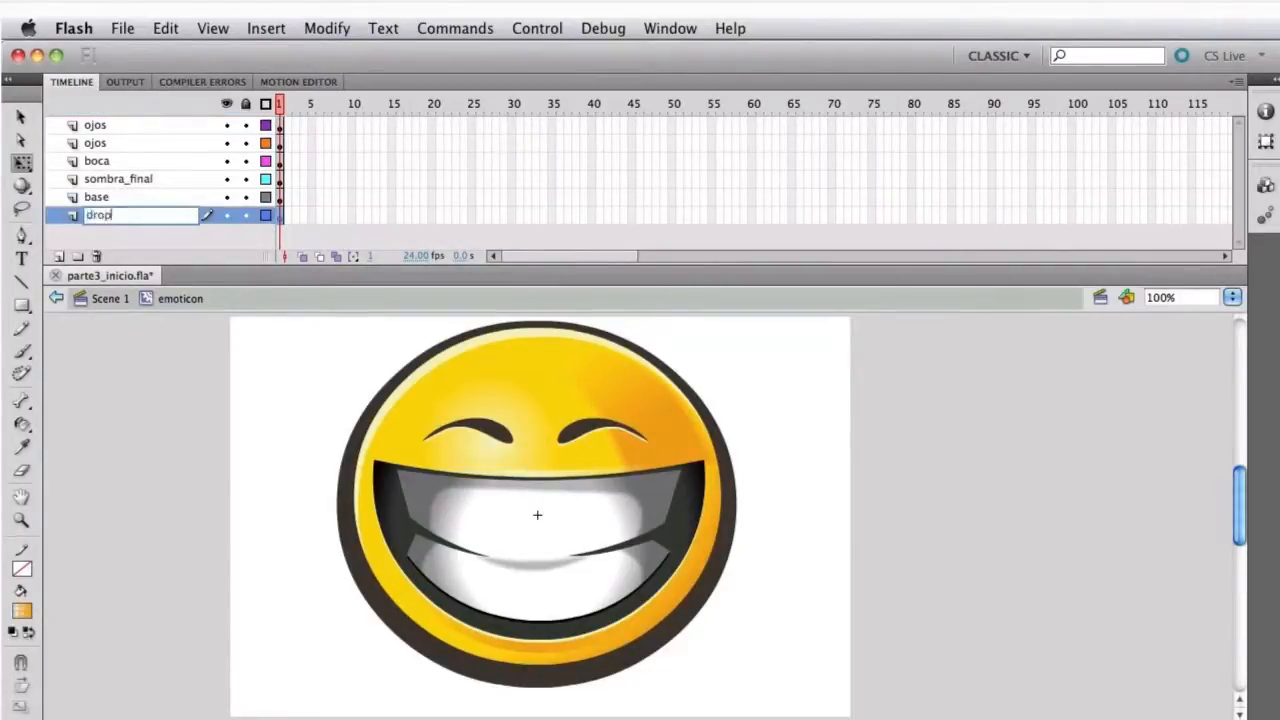
text( shadow)
key(Return)
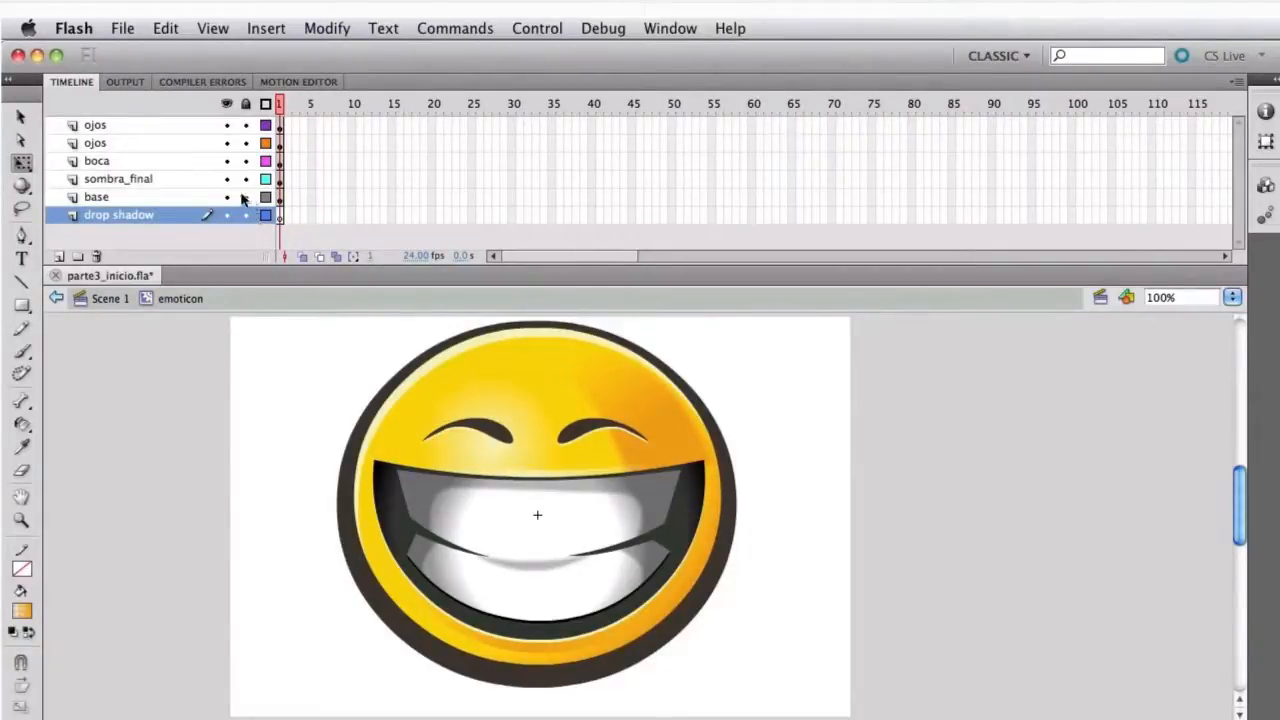
Draw a wide, flat oval with a solid black #000000 fill beneath the face on the drop shadow layer
click(22, 305)
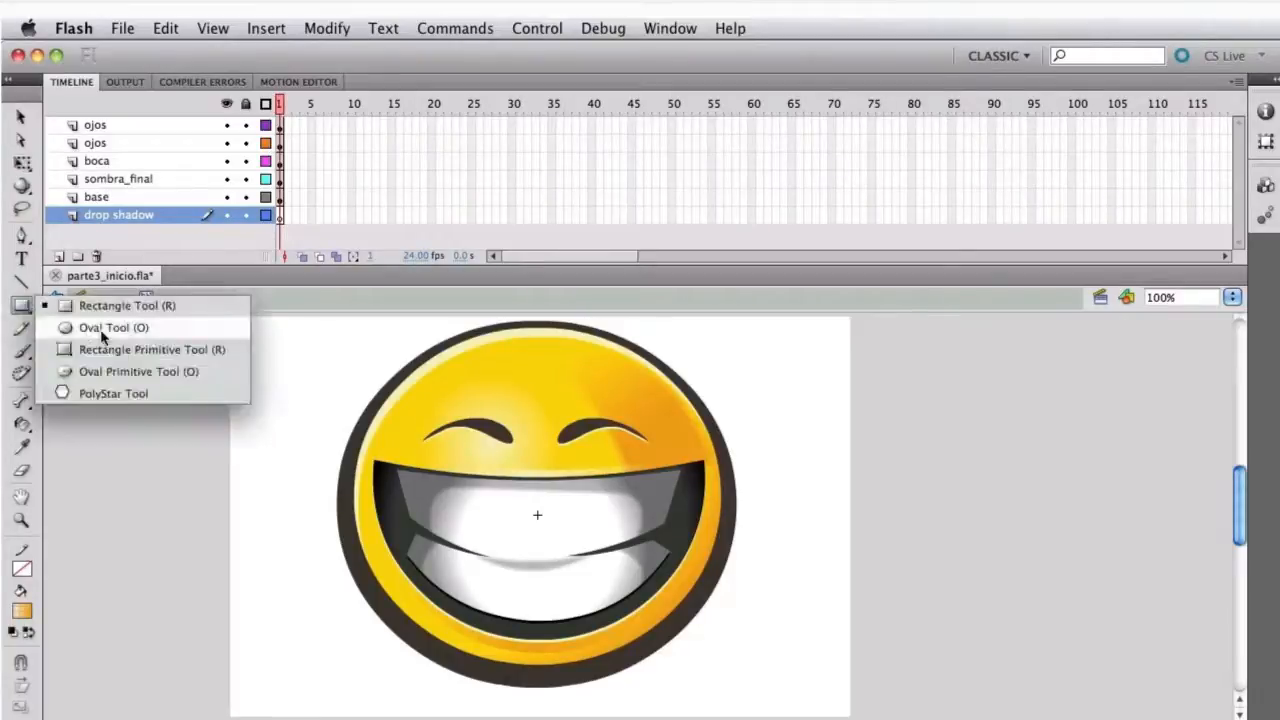
click(103, 328)
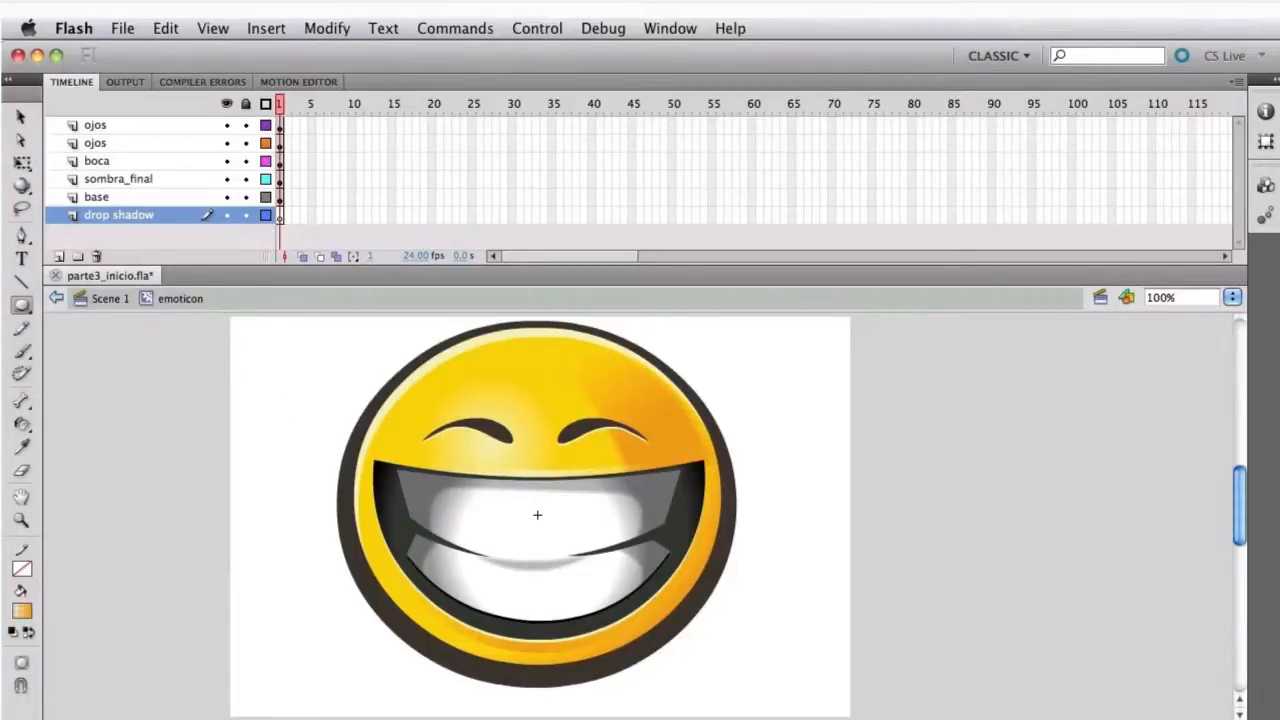
drag(1078, 250, 1002, 178)
click(988, 243)
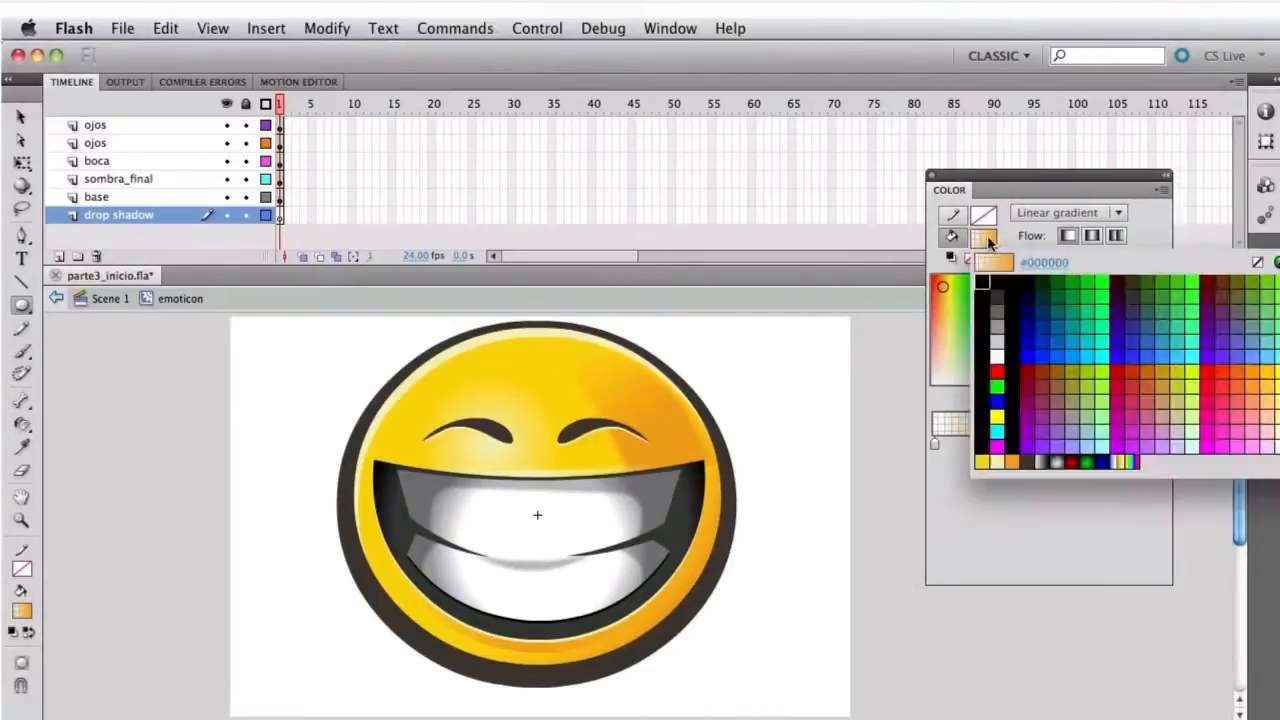
click(1015, 378)
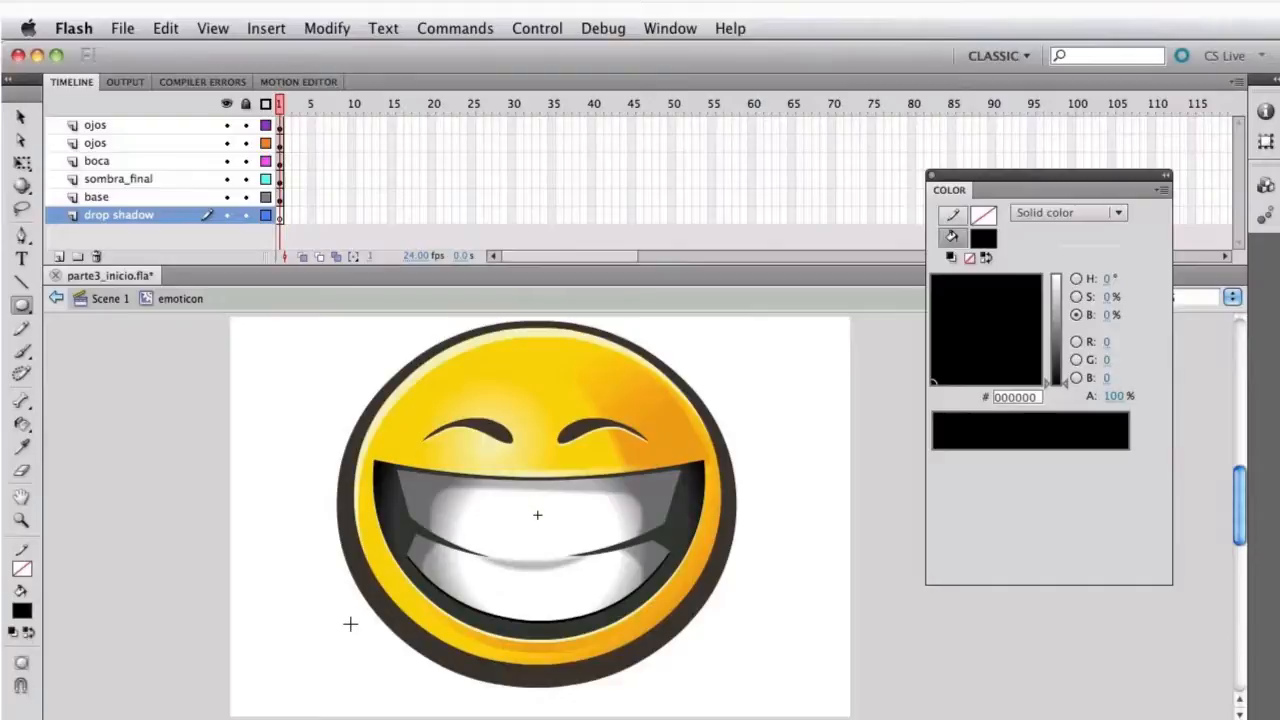
drag(346, 622, 723, 702)
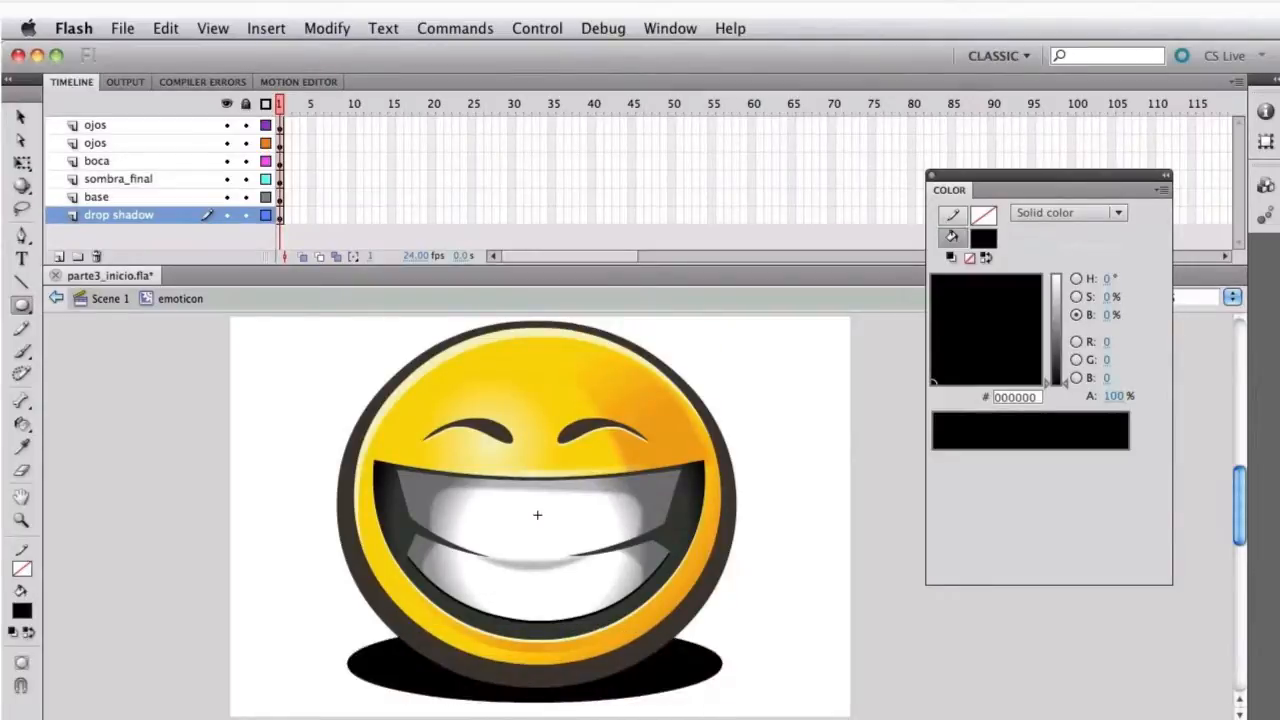
Convert the black oval to a movie clip symbol named sombra_proyectada and clear the color settings out of the way
click(20, 116)
click(392, 648)
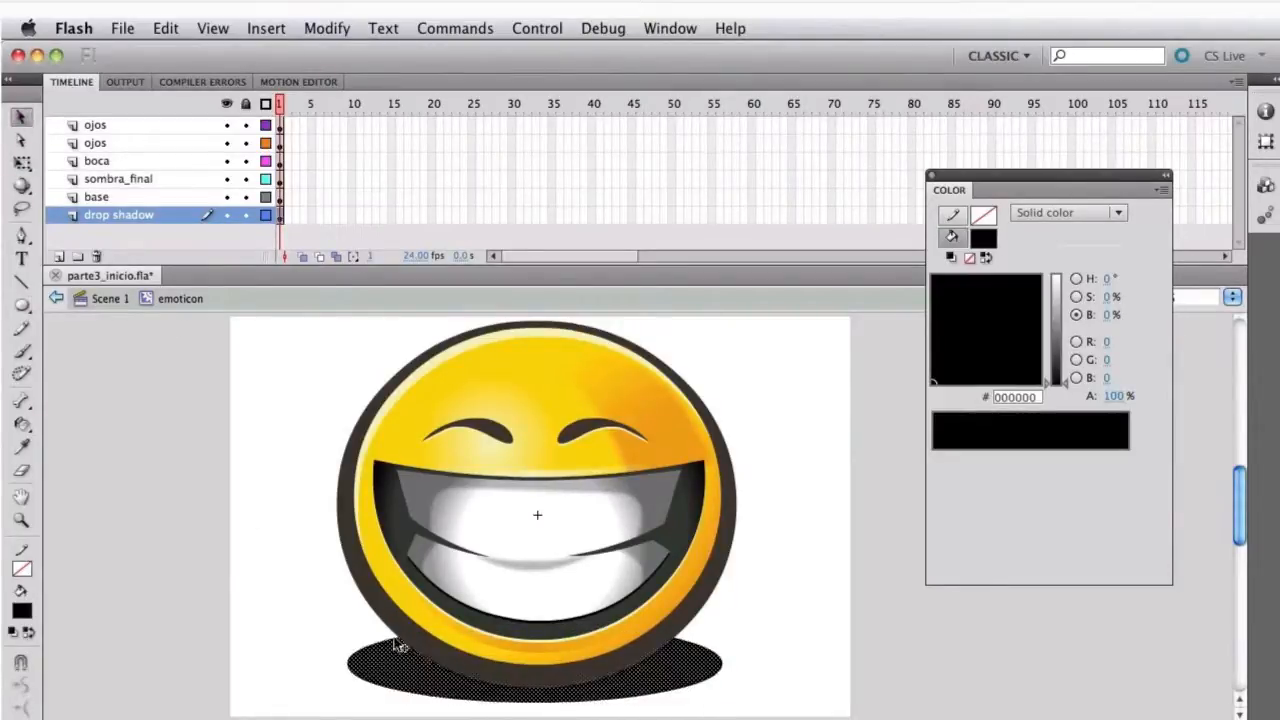
click(326, 28)
click(341, 84)
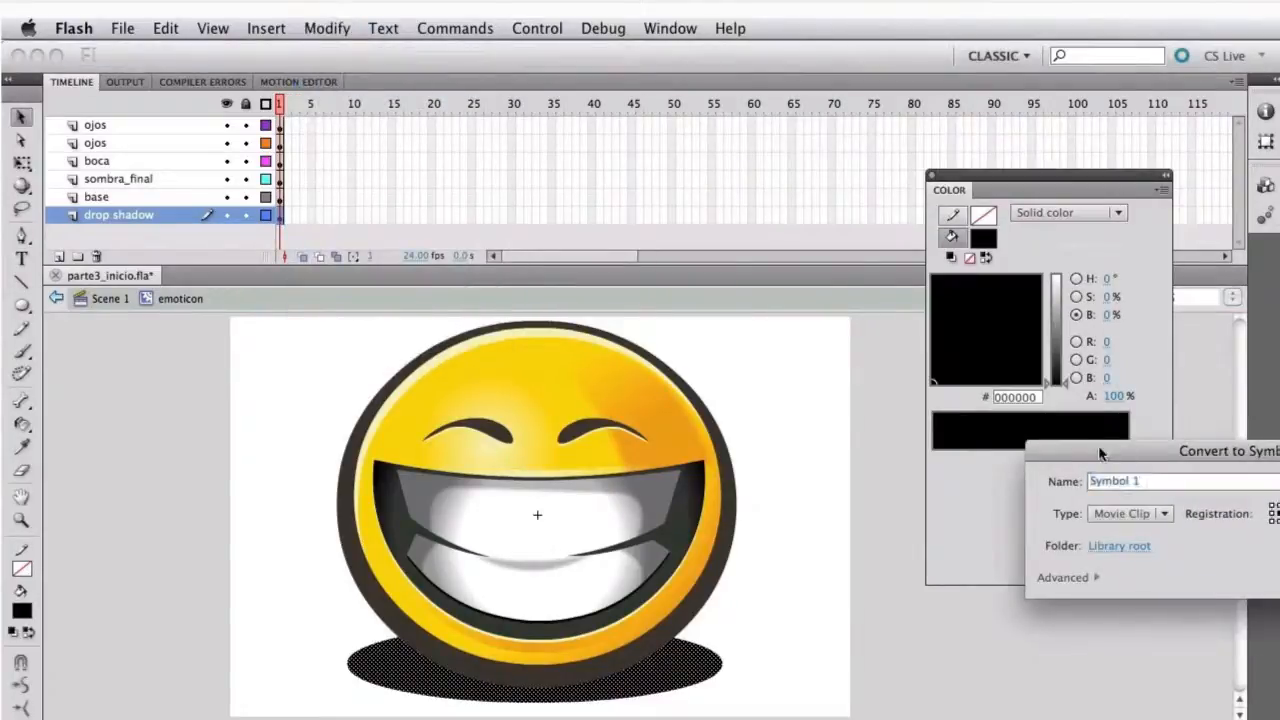
drag(1115, 447, 895, 462)
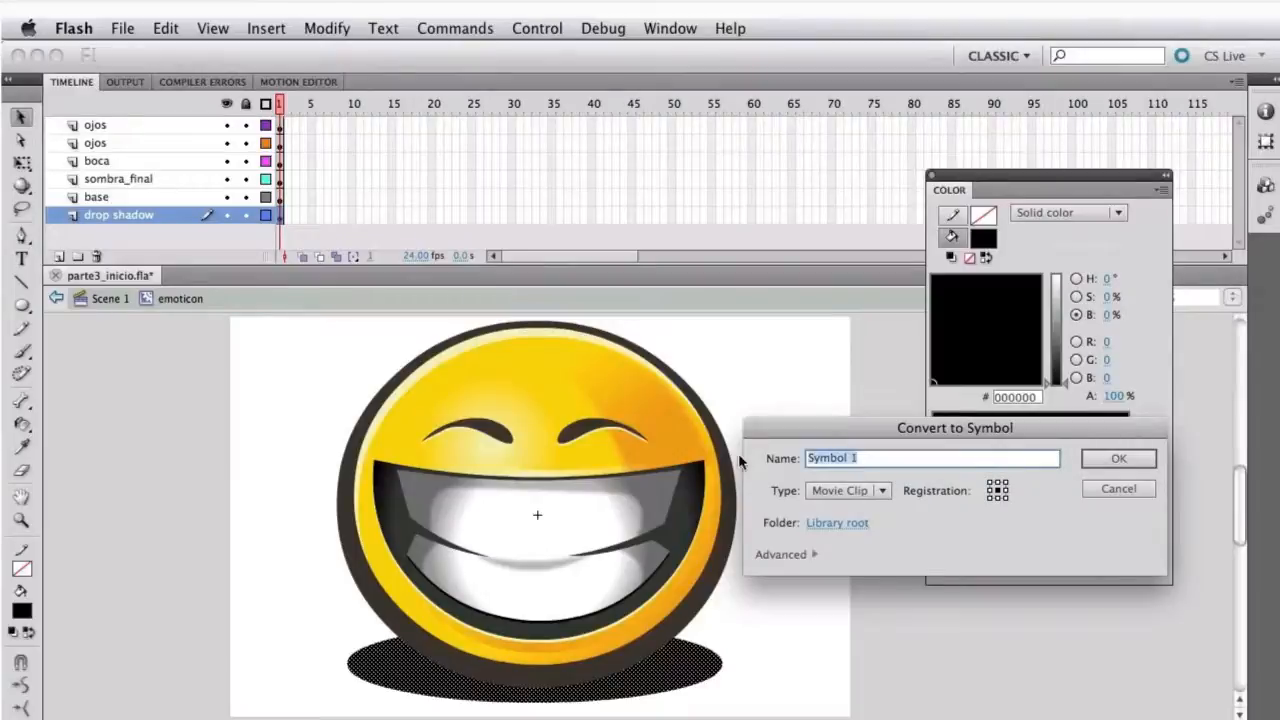
text(sombra_proyectada)
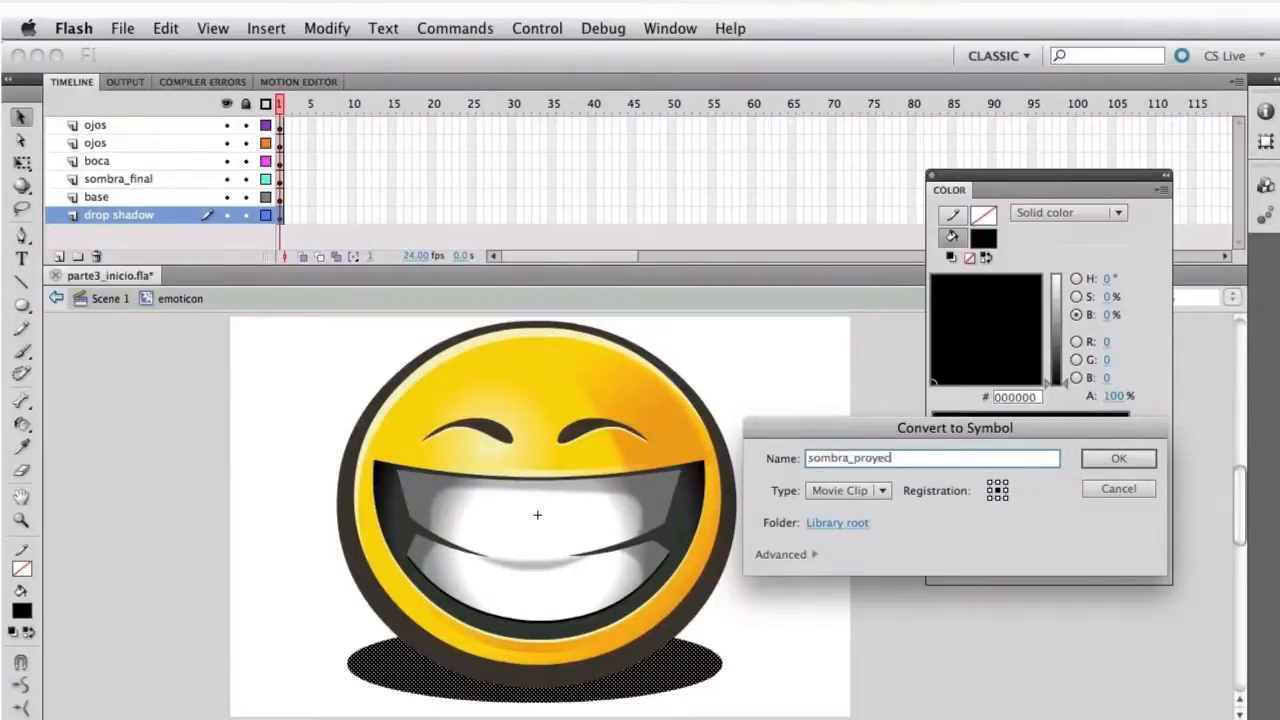
key(Return)
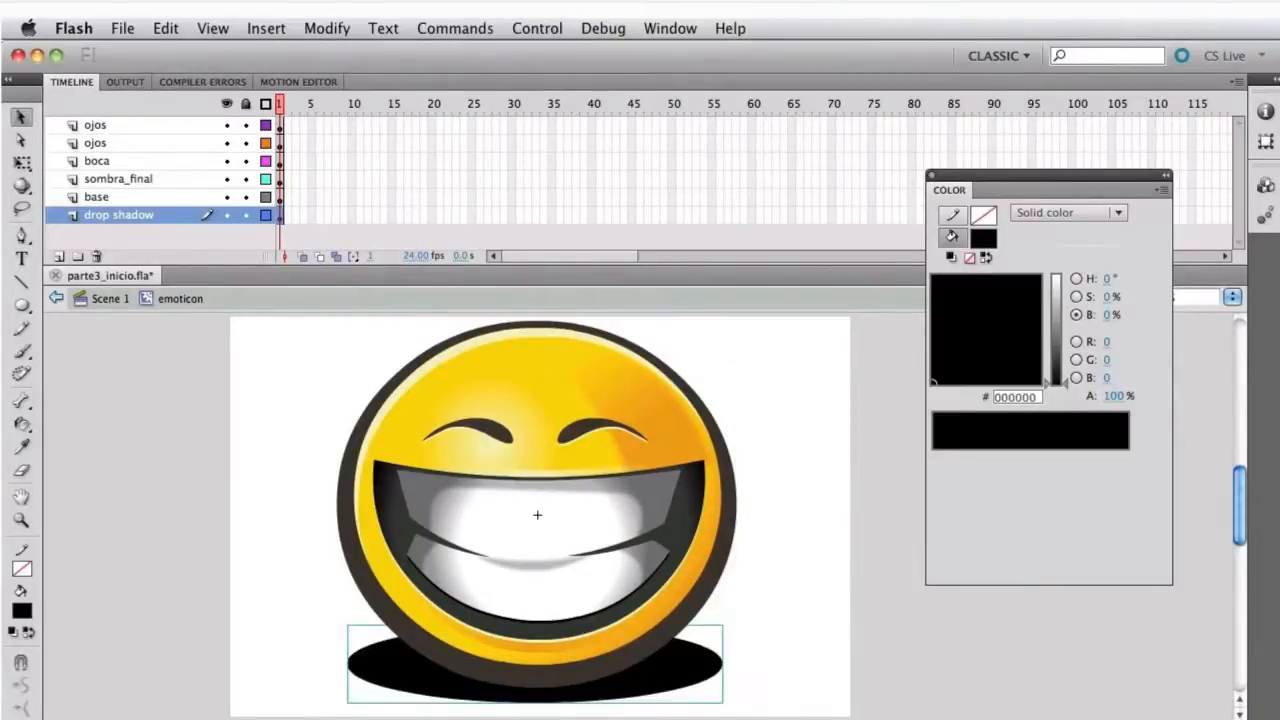
drag(1017, 178, 1279, 178)
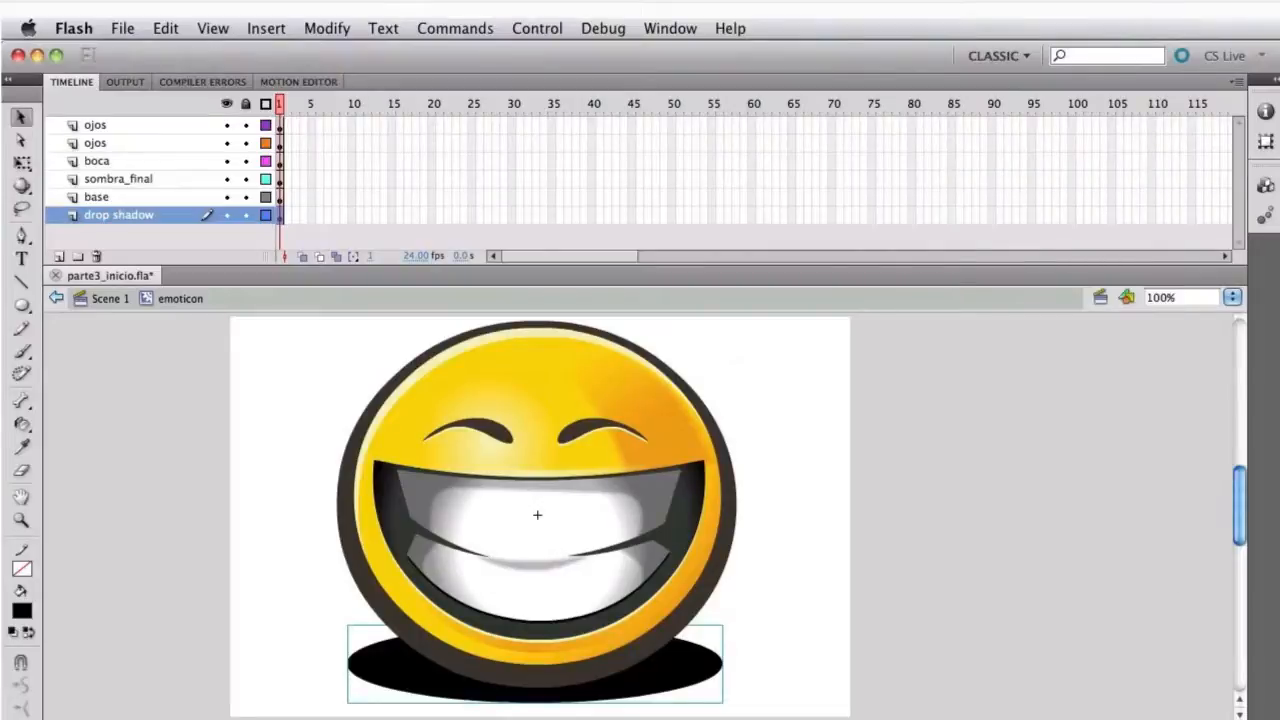
Apply an Alpha color effect of 51% to the shadow oval beneath the face
drag(1279, 118, 950, 116)
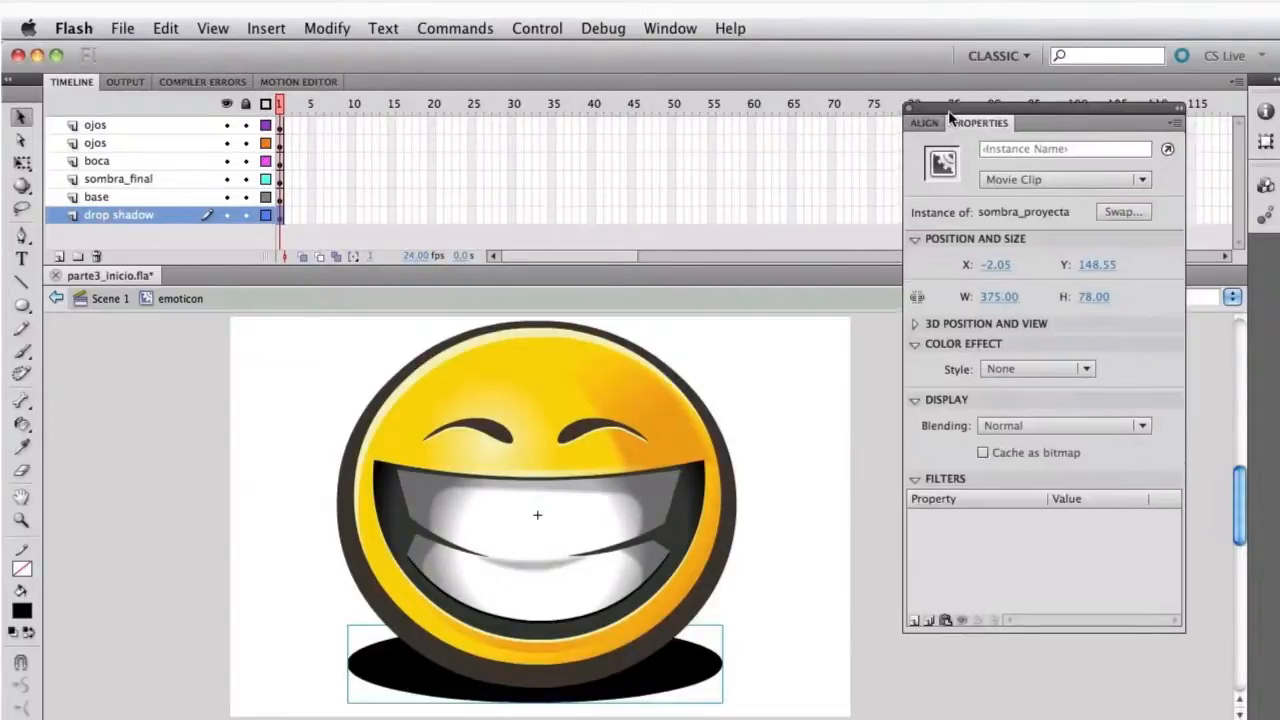
click(1030, 368)
click(1012, 446)
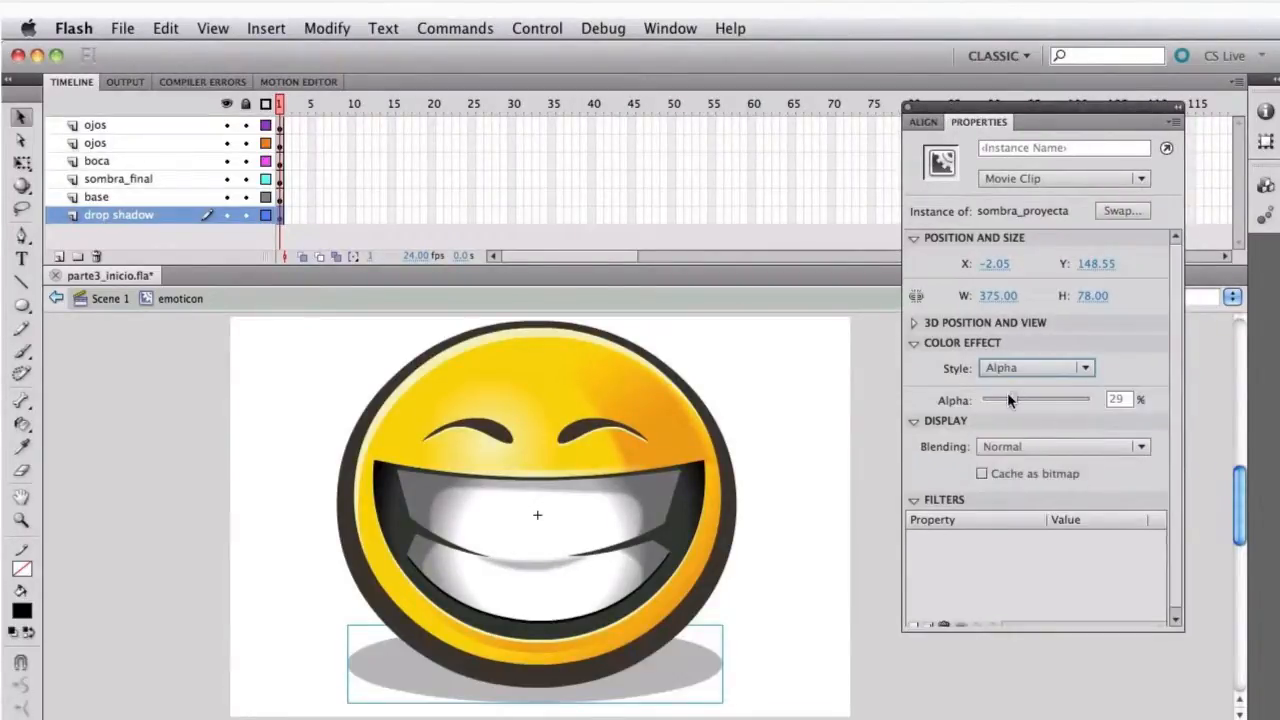
drag(1009, 399, 1037, 396)
scroll(1173, 612, down, 1)
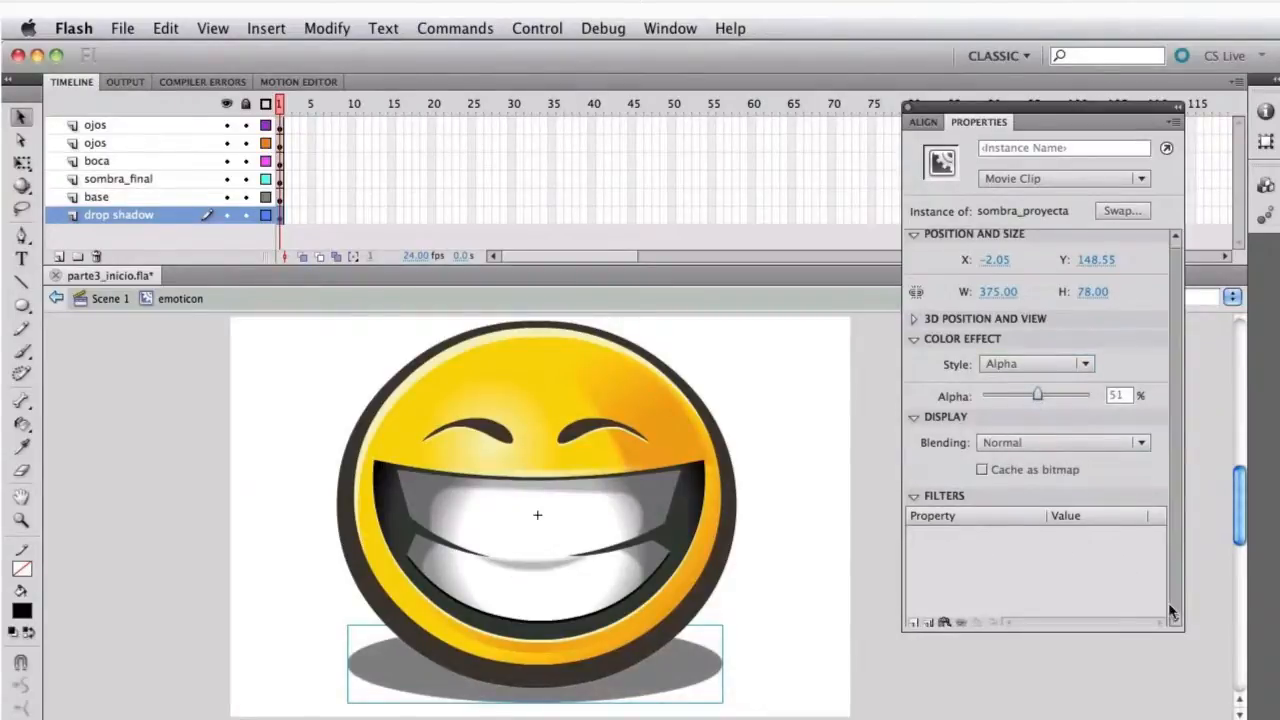
Add a Blur filter to the shadow with unlinked values of 36 px X and 15 px Y, and lower its alpha slightly
click(913, 622)
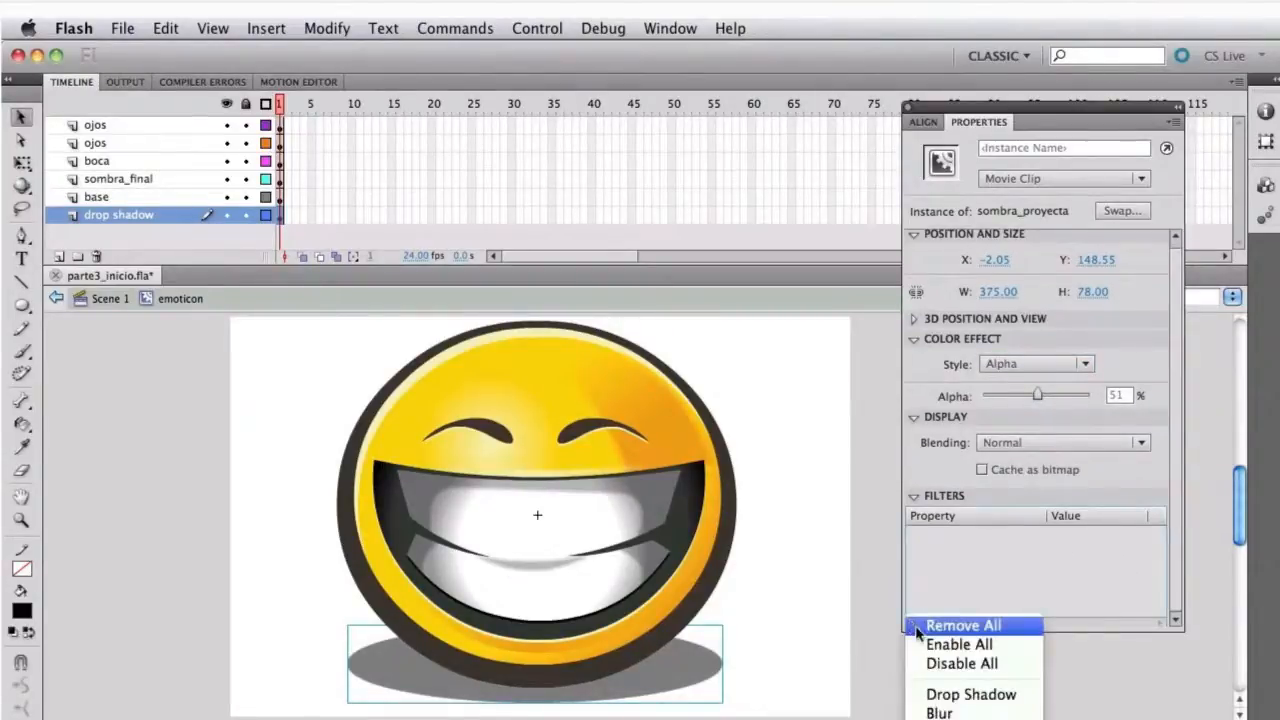
click(942, 712)
drag(1057, 553, 1155, 580)
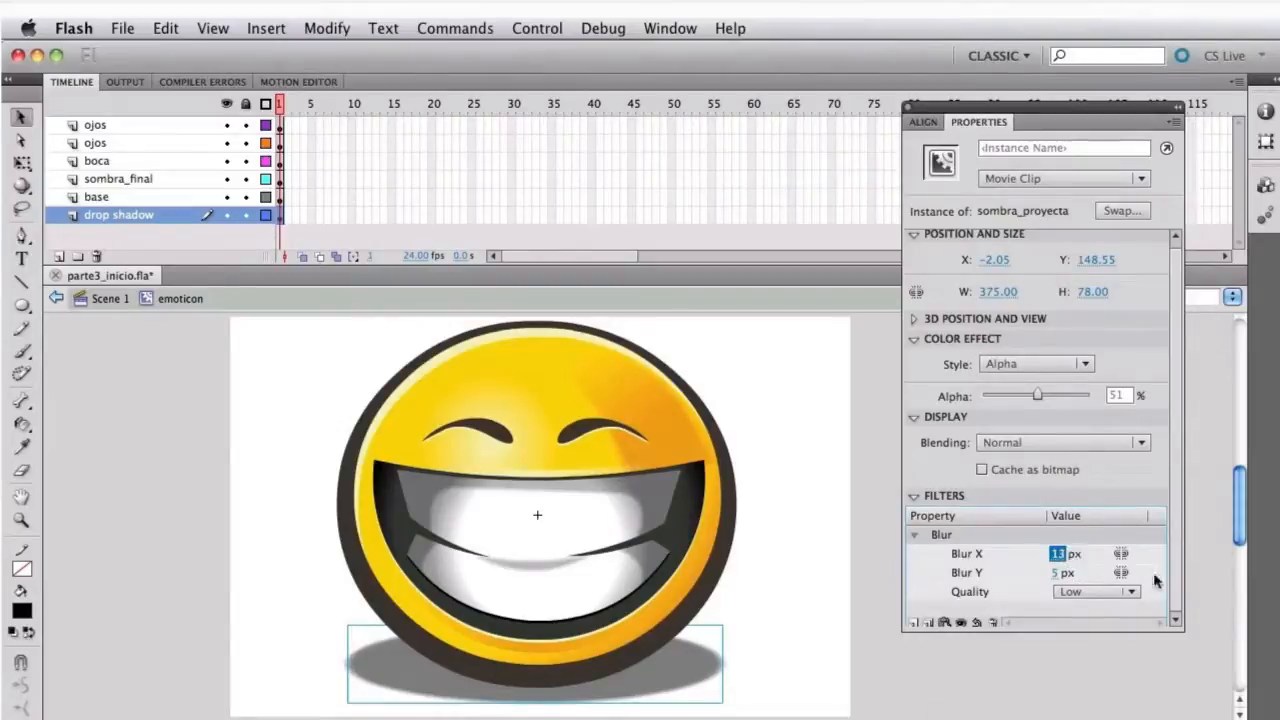
click(1120, 555)
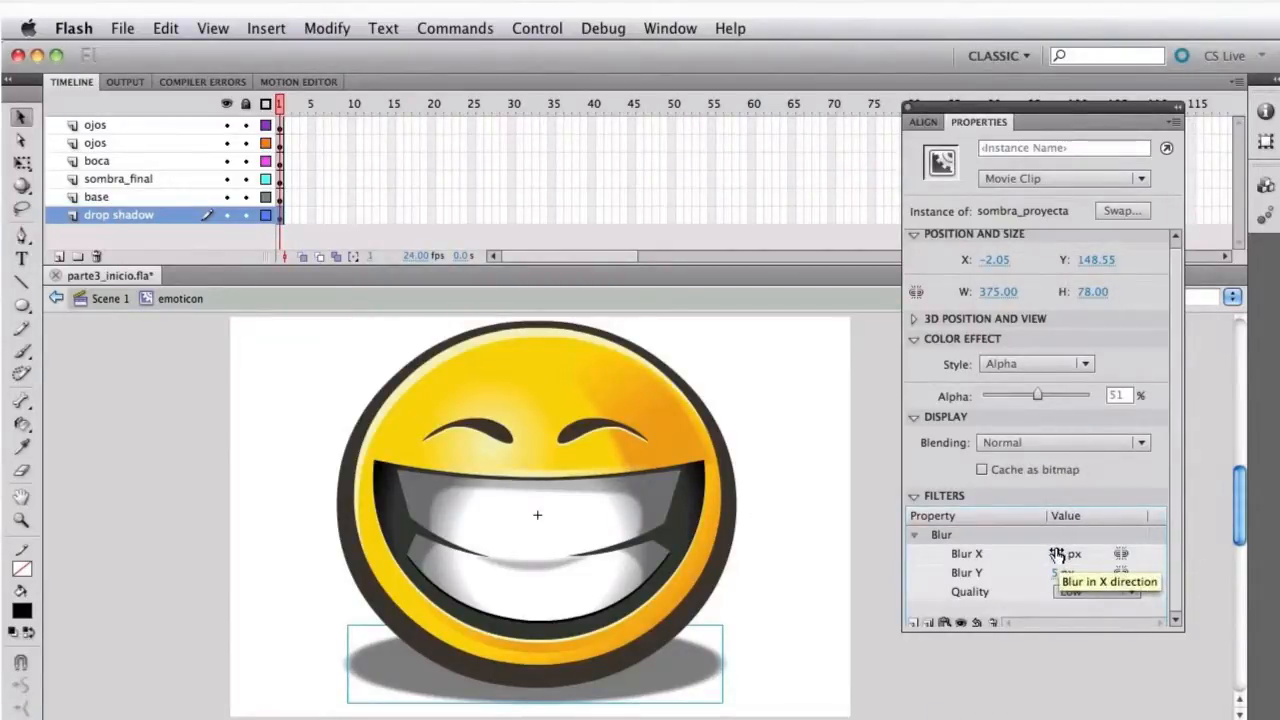
drag(1057, 553, 1077, 577)
click(853, 610)
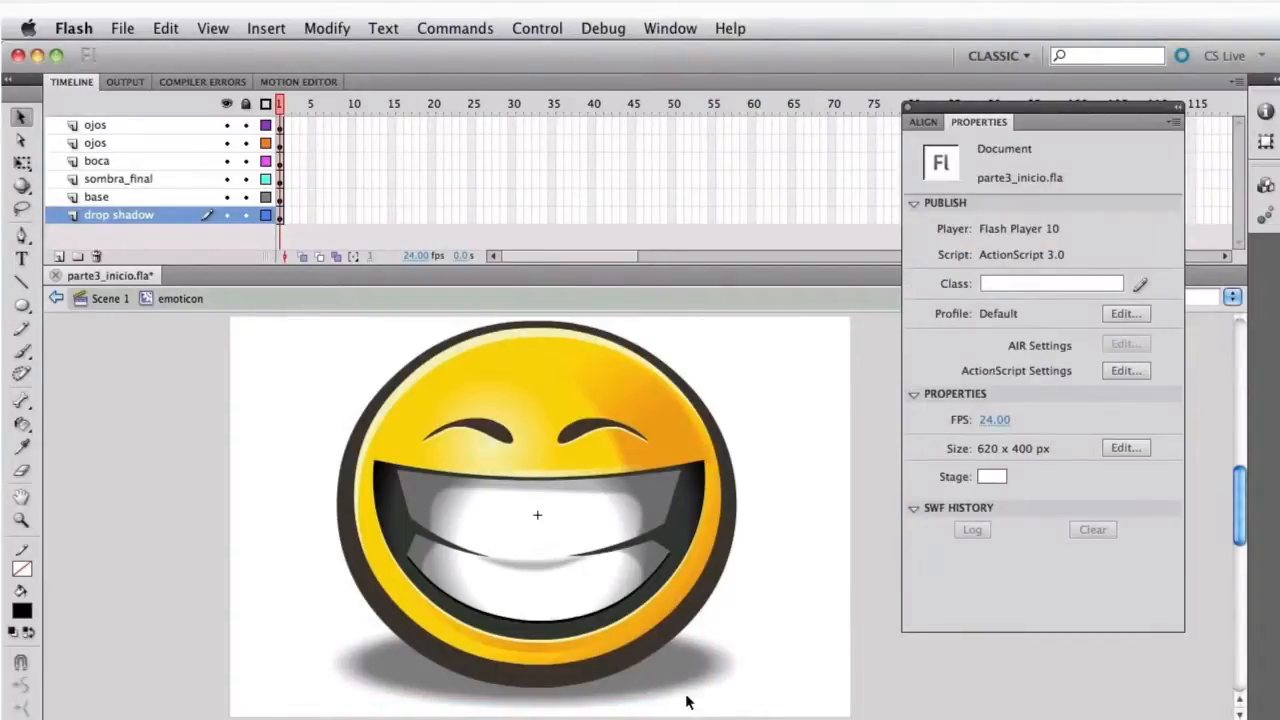
click(712, 658)
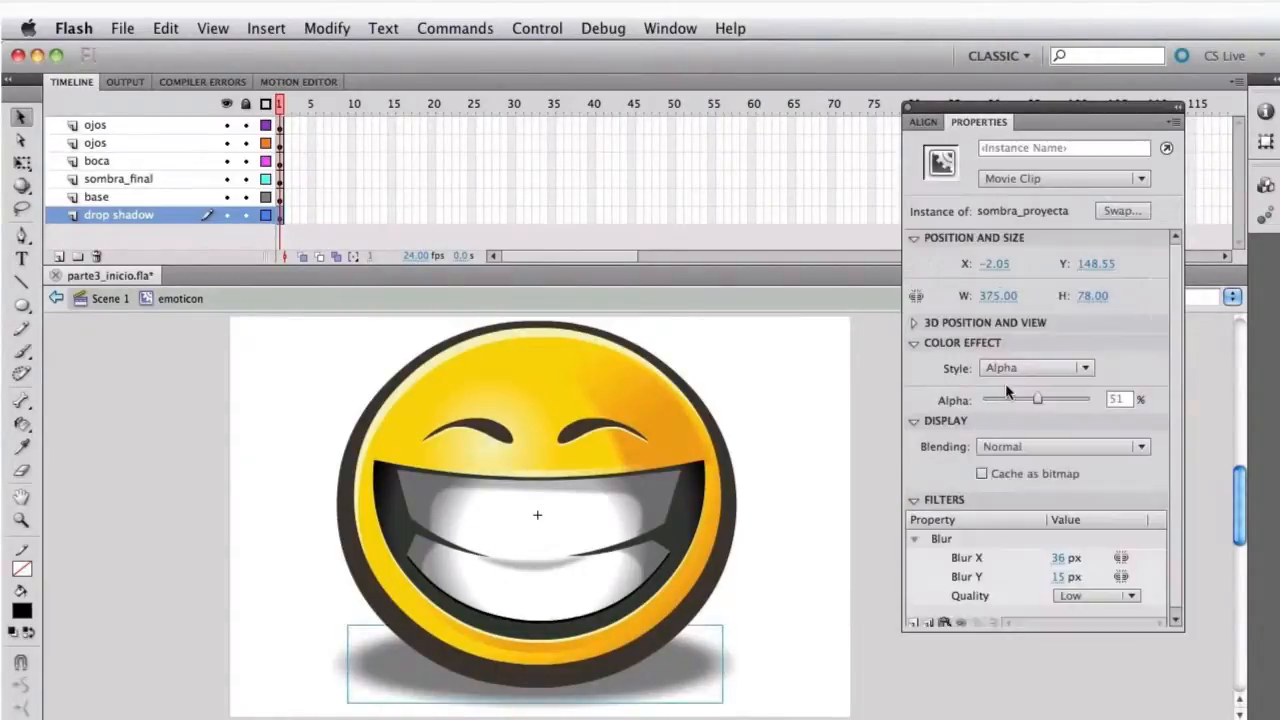
drag(1036, 400, 1028, 399)
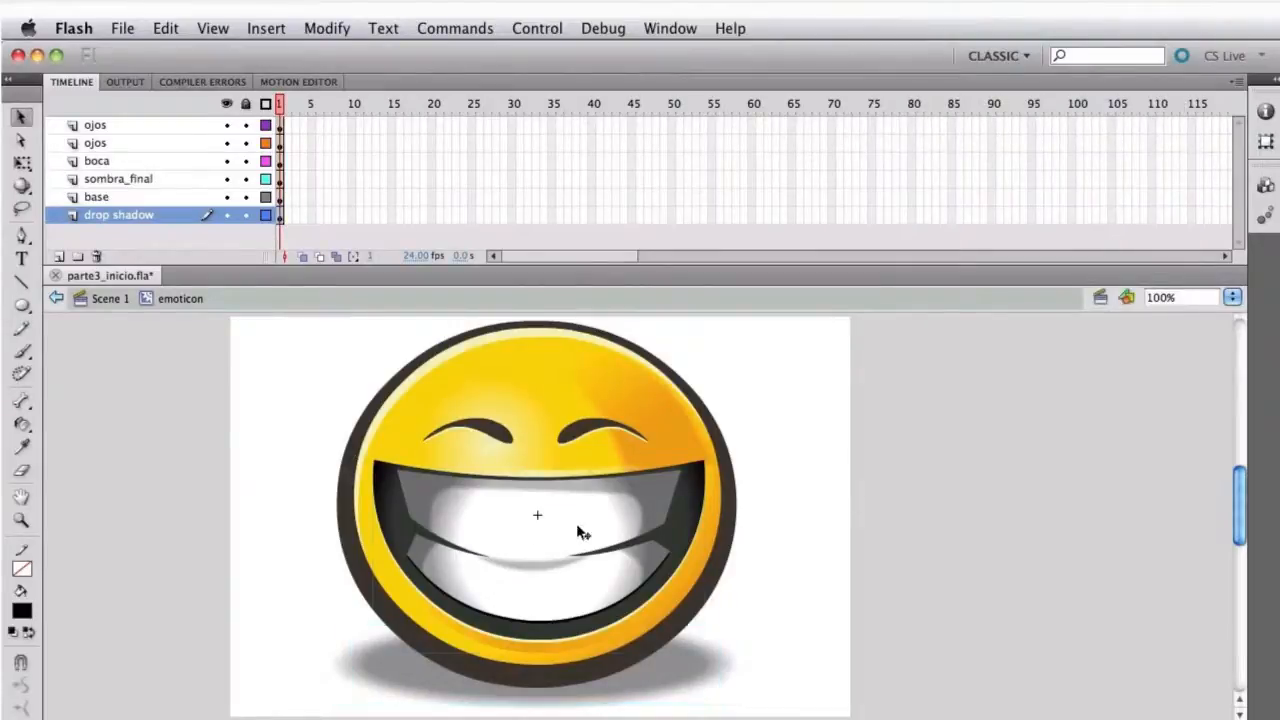
Unlock all layers inside the mouth clip boca and open its nested teeth clip dientes for editing
click(646, 555)
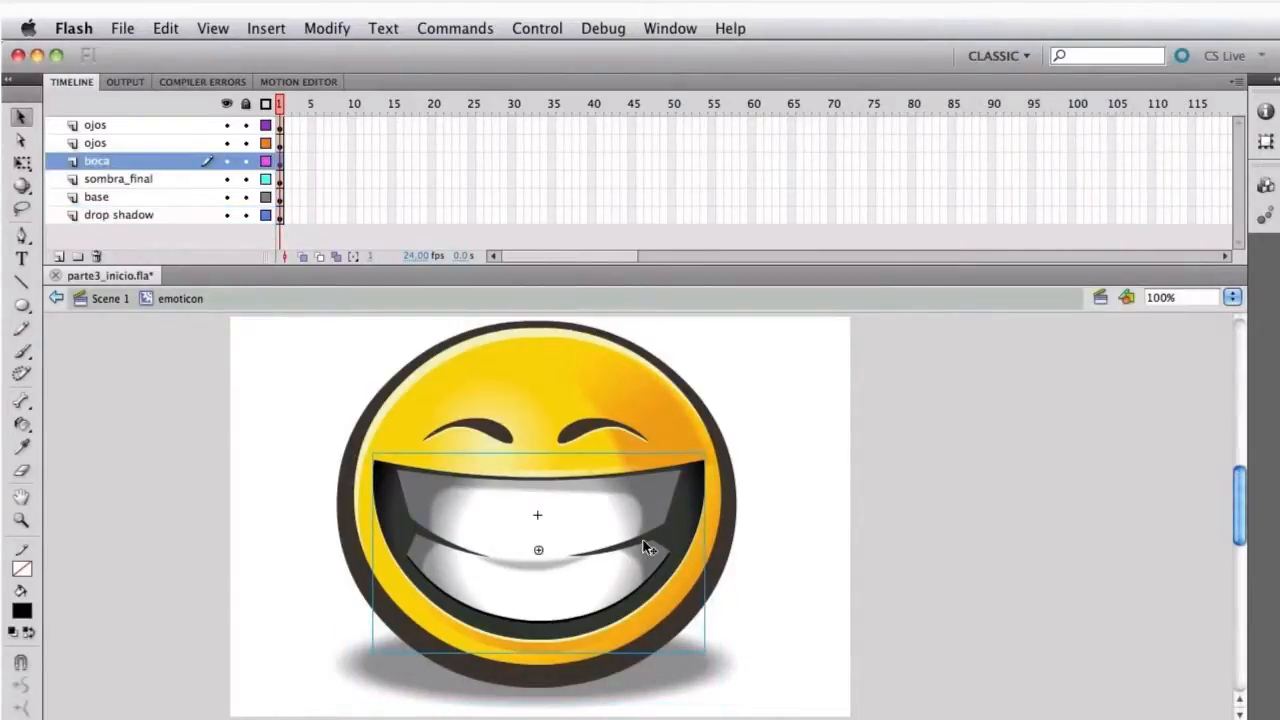
double_click(540, 521)
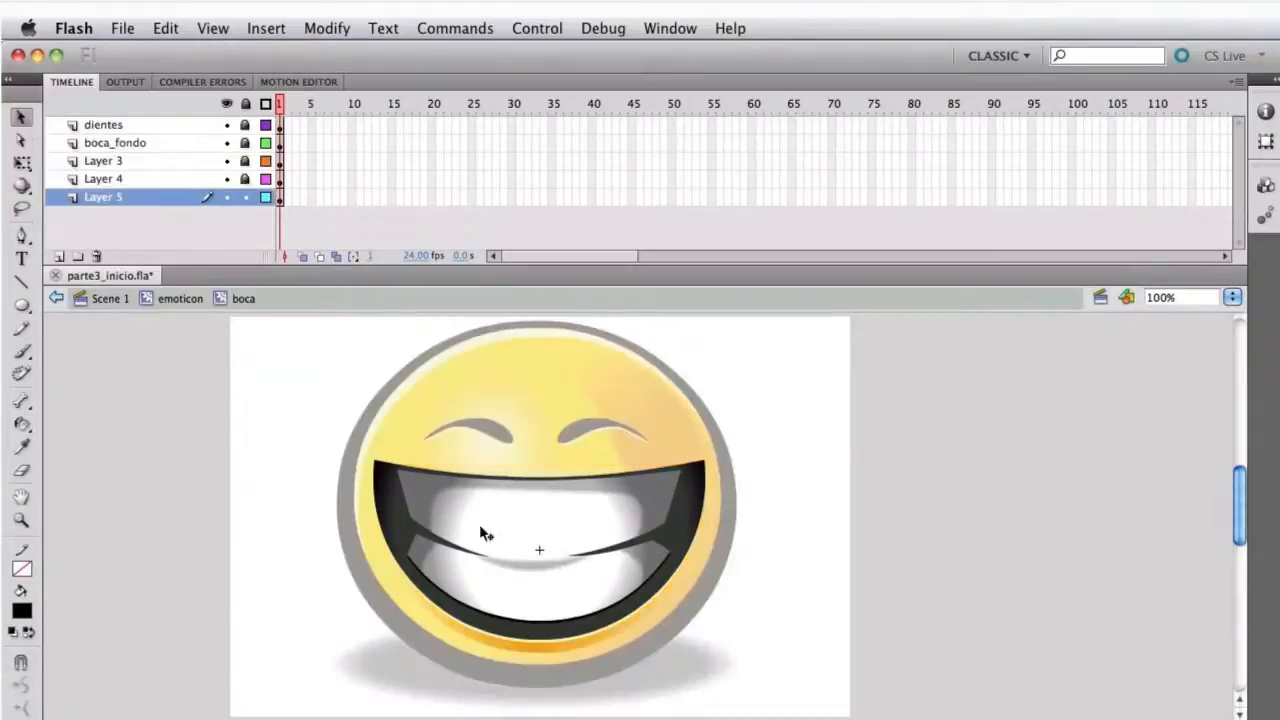
click(481, 533)
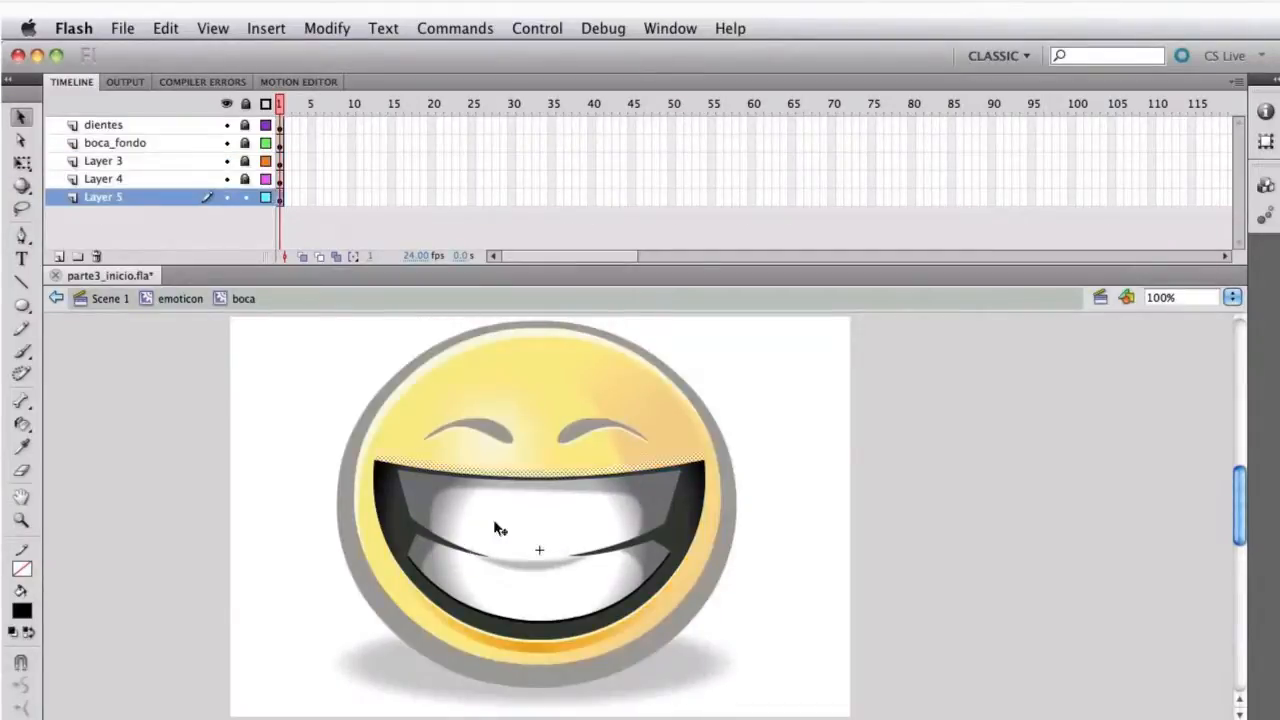
click(536, 550)
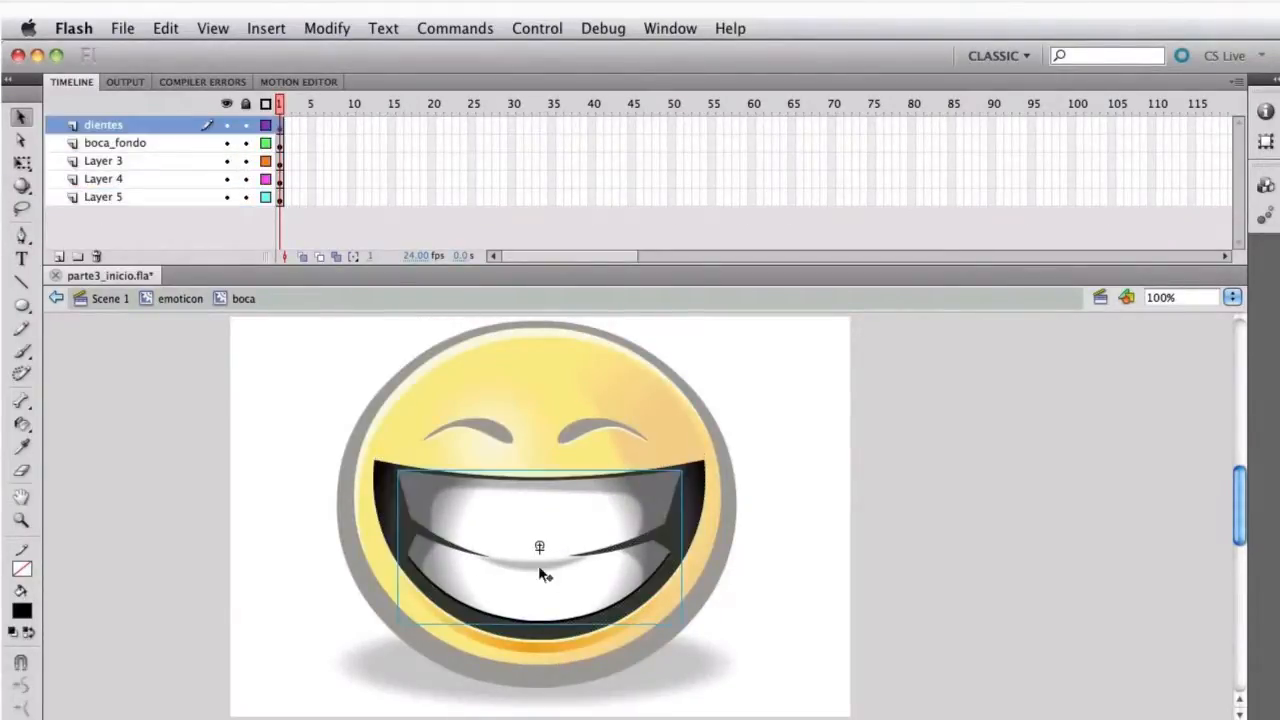
double_click(496, 605)
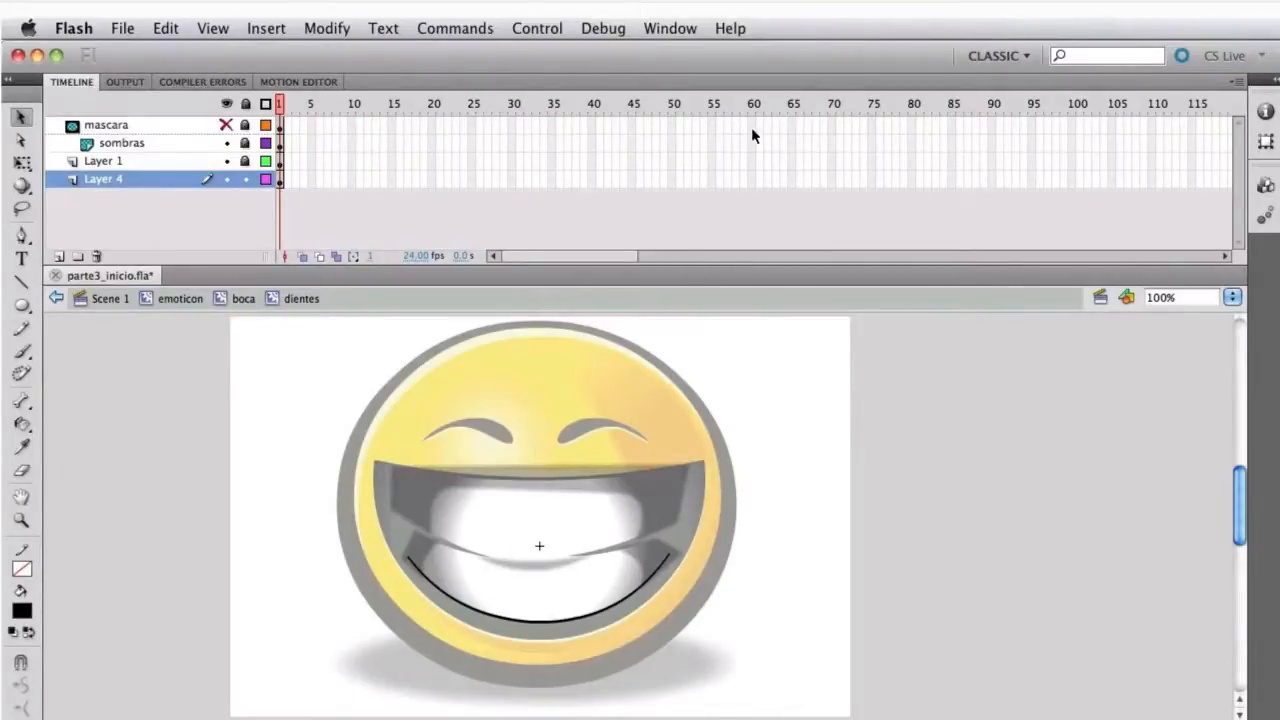
Extend all four layers of the teeth clip to frame 60 by inserting frames, and play the timeline
mouse_move(752, 128)
mouse_down()
mouse_move(754, 214)
mouse_move(754, 140)
mouse_up()
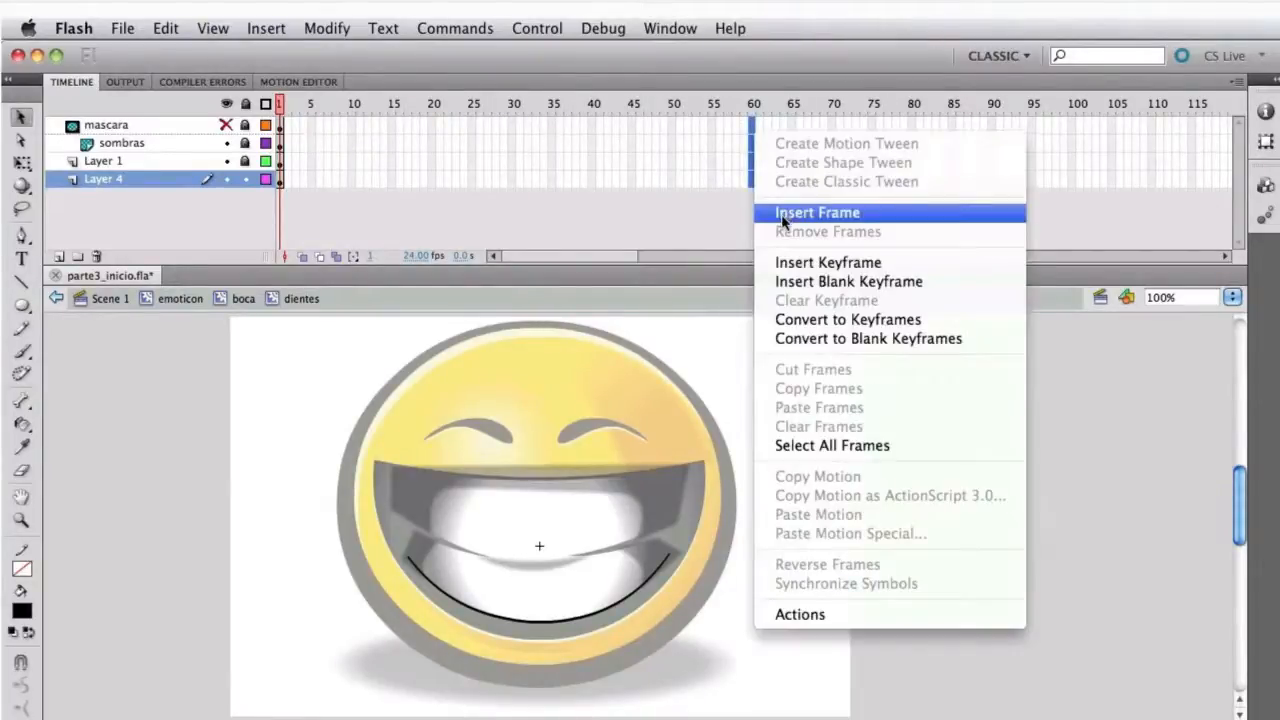
click(783, 212)
key(Return)
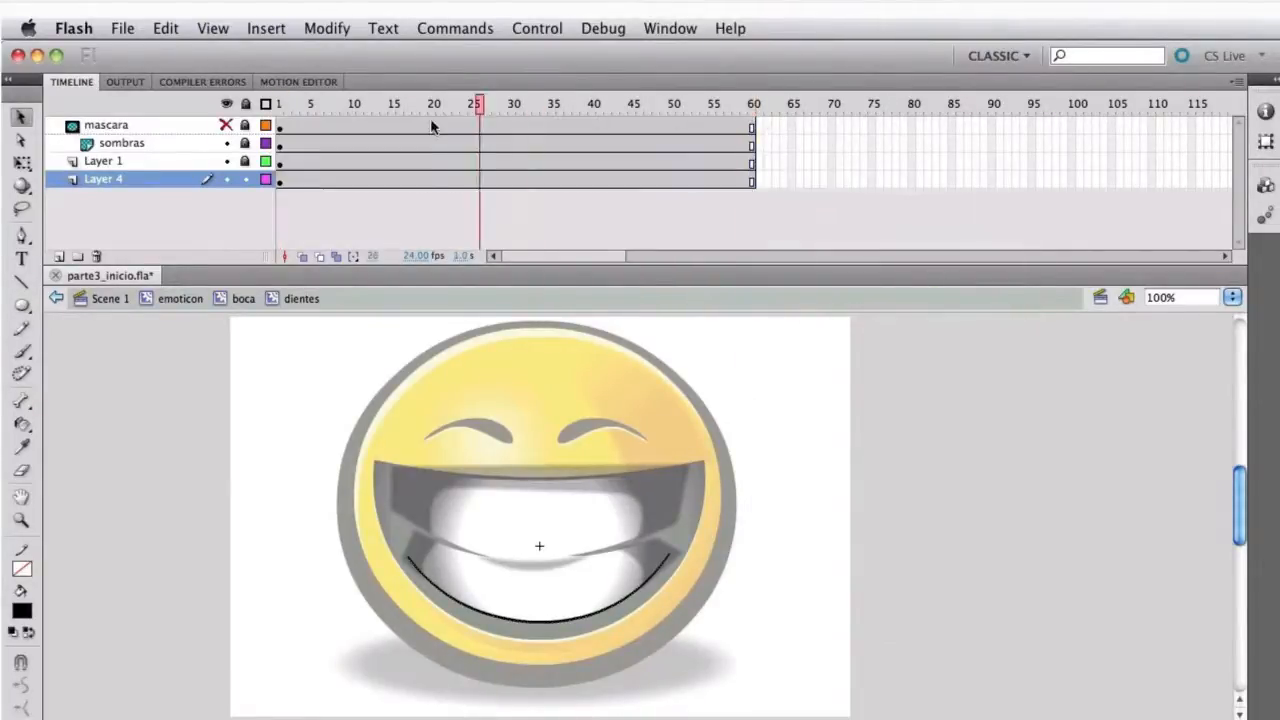
Examine the mouth artwork up close and check what the layers of the teeth clip contain
drag(619, 148, 556, 194)
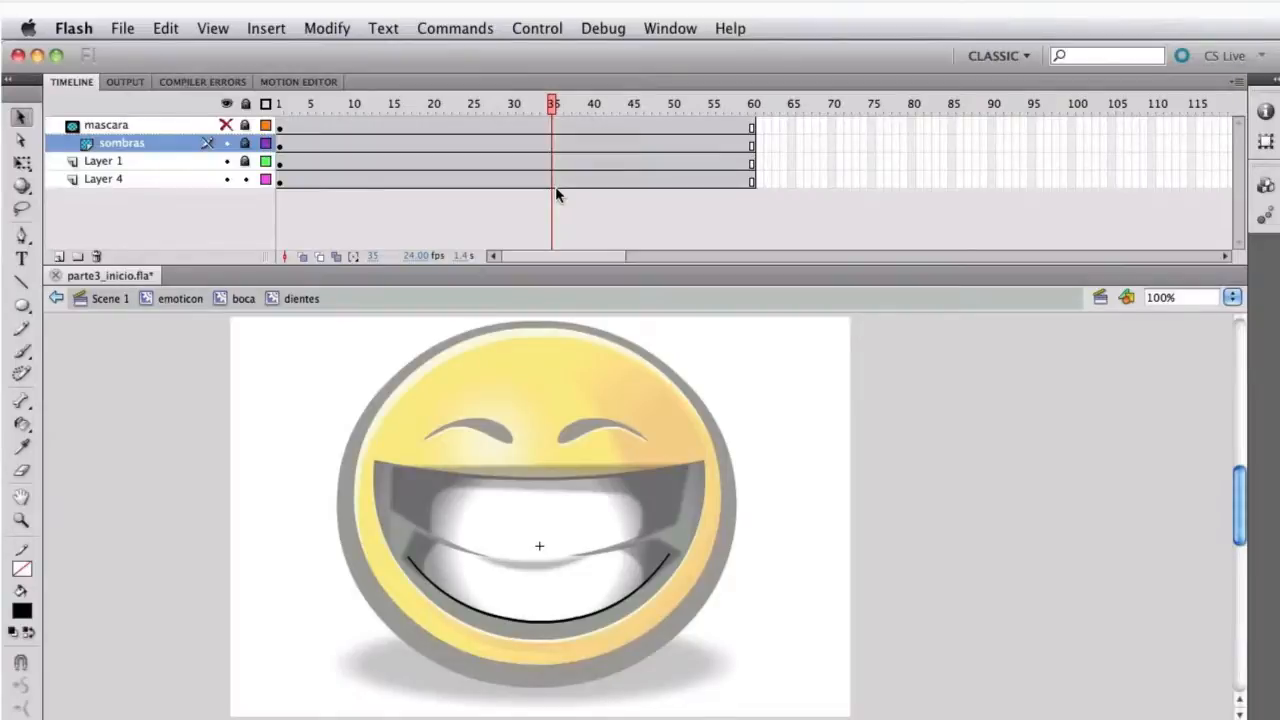
click(20, 520)
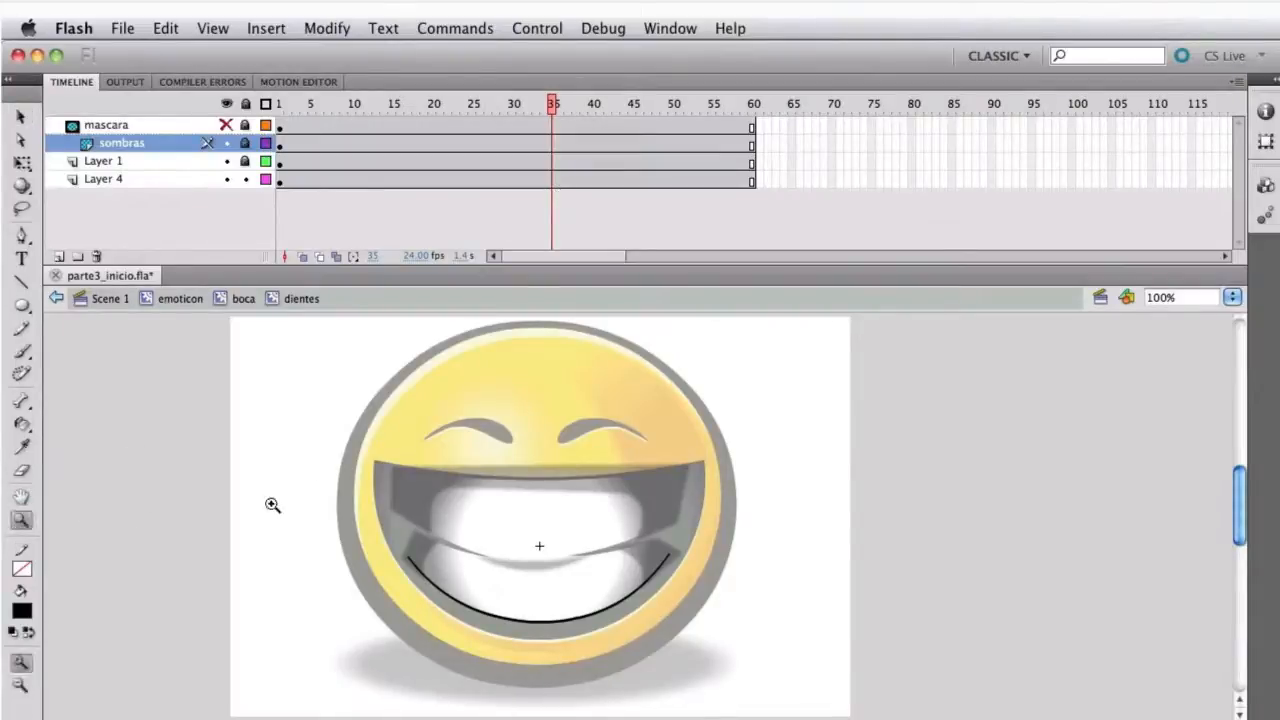
drag(337, 434, 770, 640)
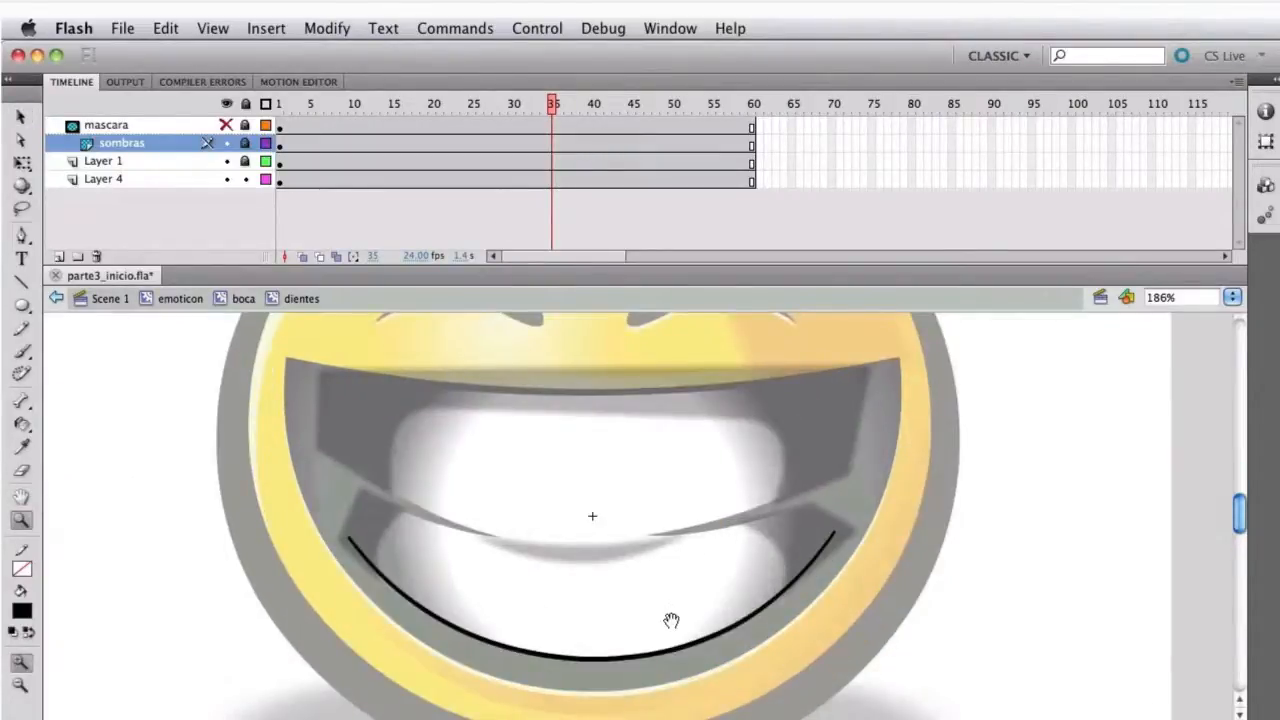
drag(671, 620, 663, 642)
key(v)
drag(554, 481, 554, 529)
drag(586, 415, 589, 485)
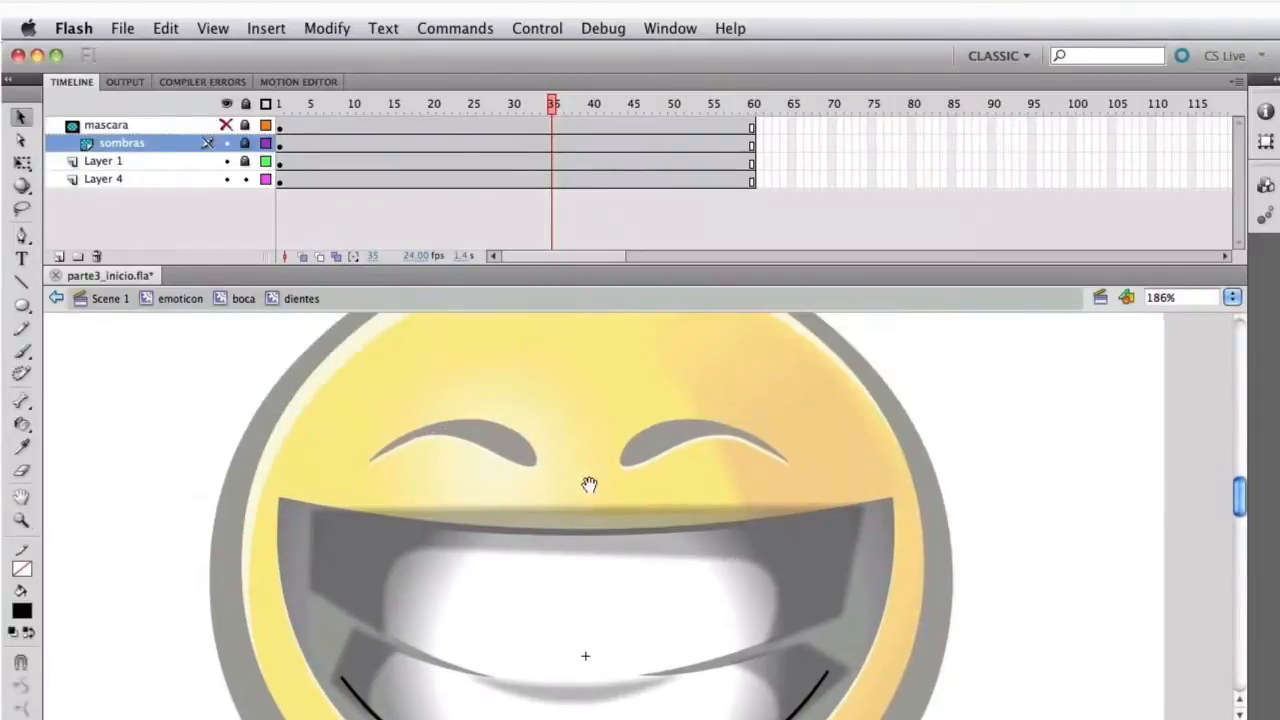
scroll(590, 565, down, 3)
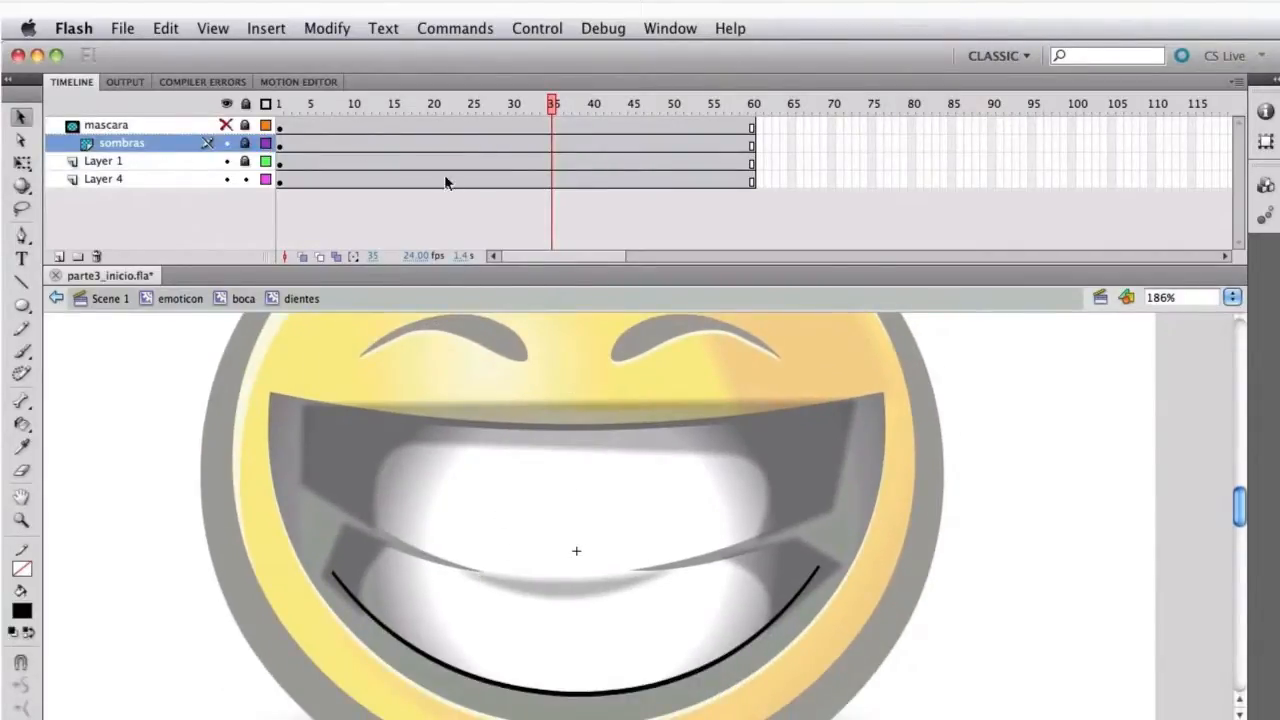
click(375, 182)
click(513, 181)
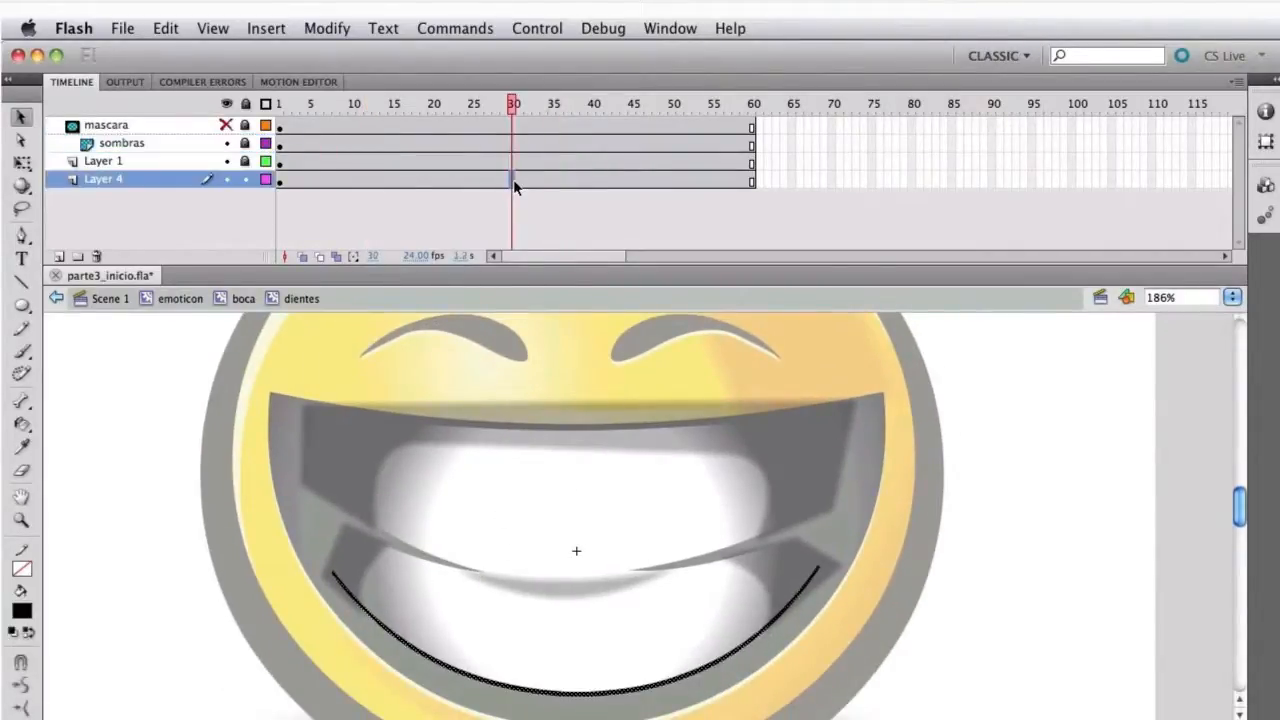
click(510, 157)
click(504, 143)
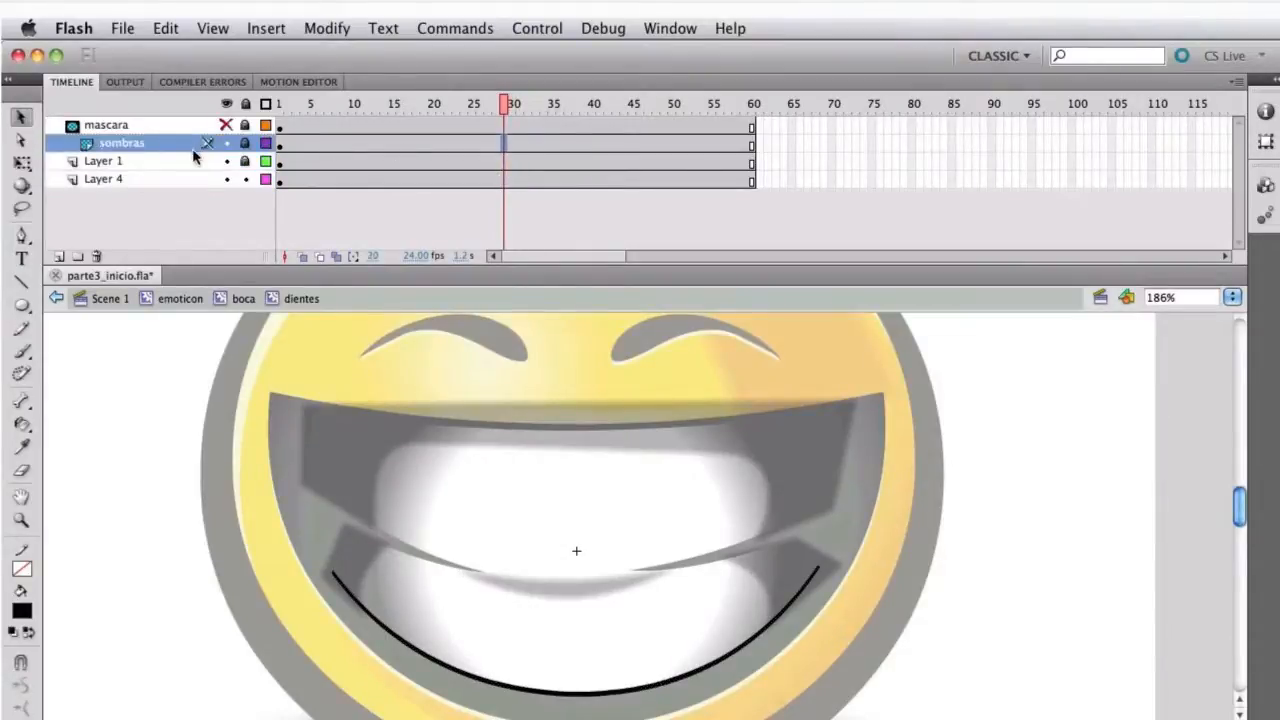
Unlock Layer 1, which holds the white teeth shape, and rename it dientes
click(417, 161)
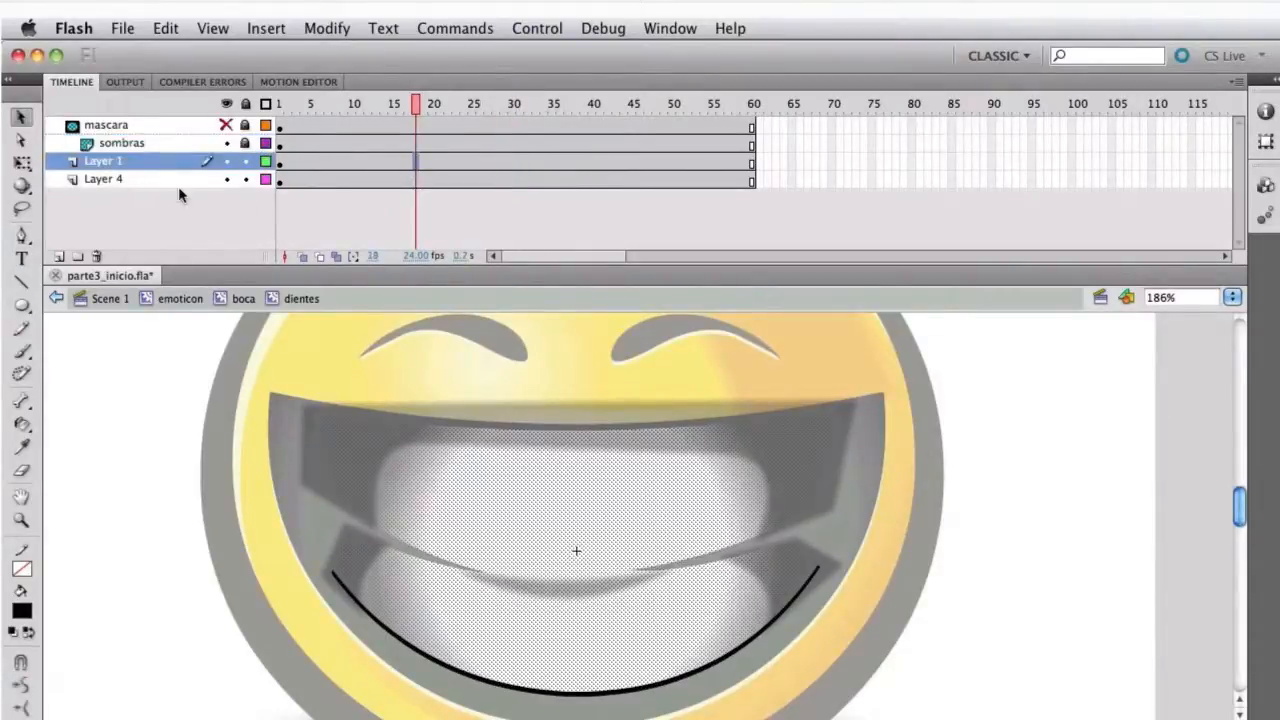
double_click(104, 163)
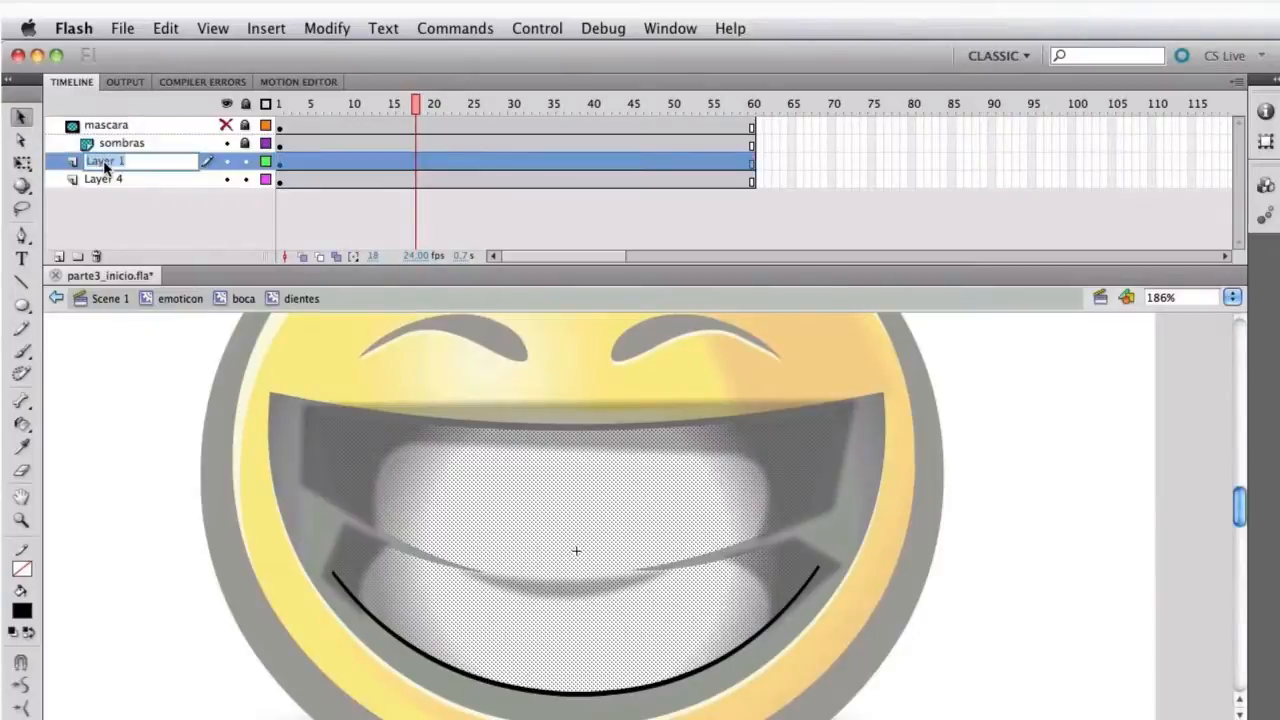
text(dientes)
key(Return)
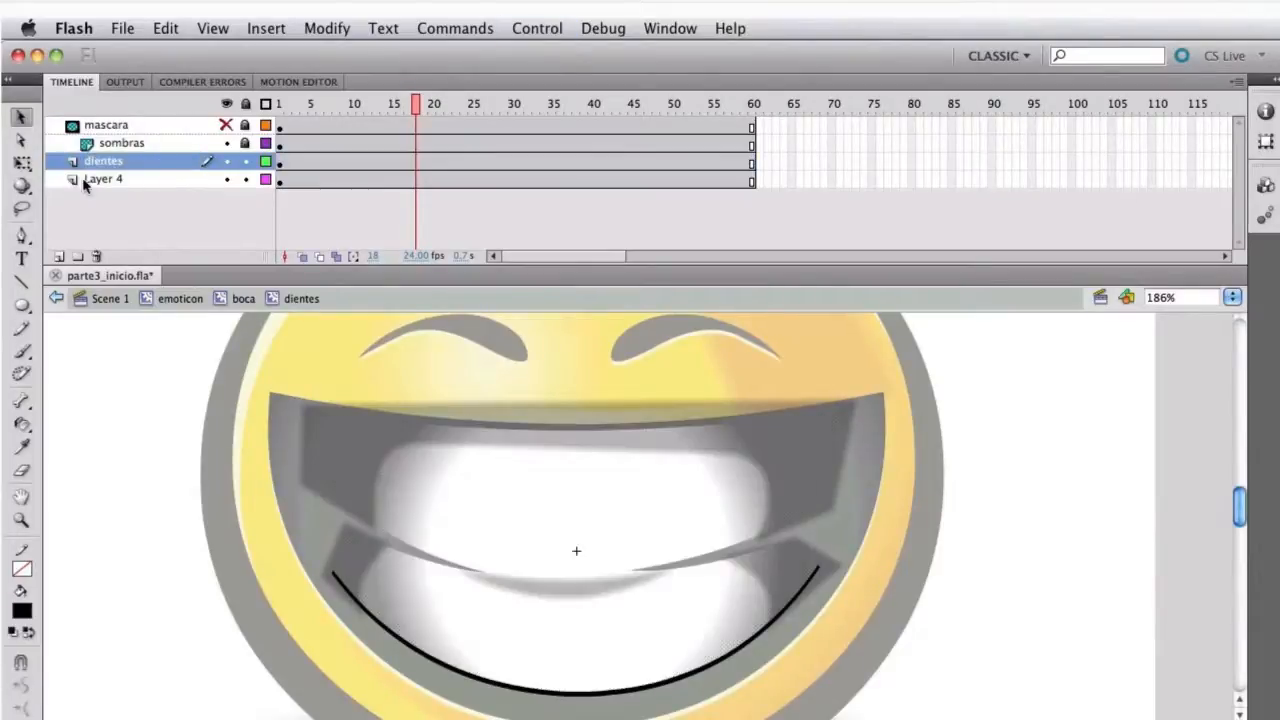
Rename Layer 4, which holds the black curve under the teeth, as linea_negra and lock it
click(110, 168)
double_click(113, 174)
text(l)
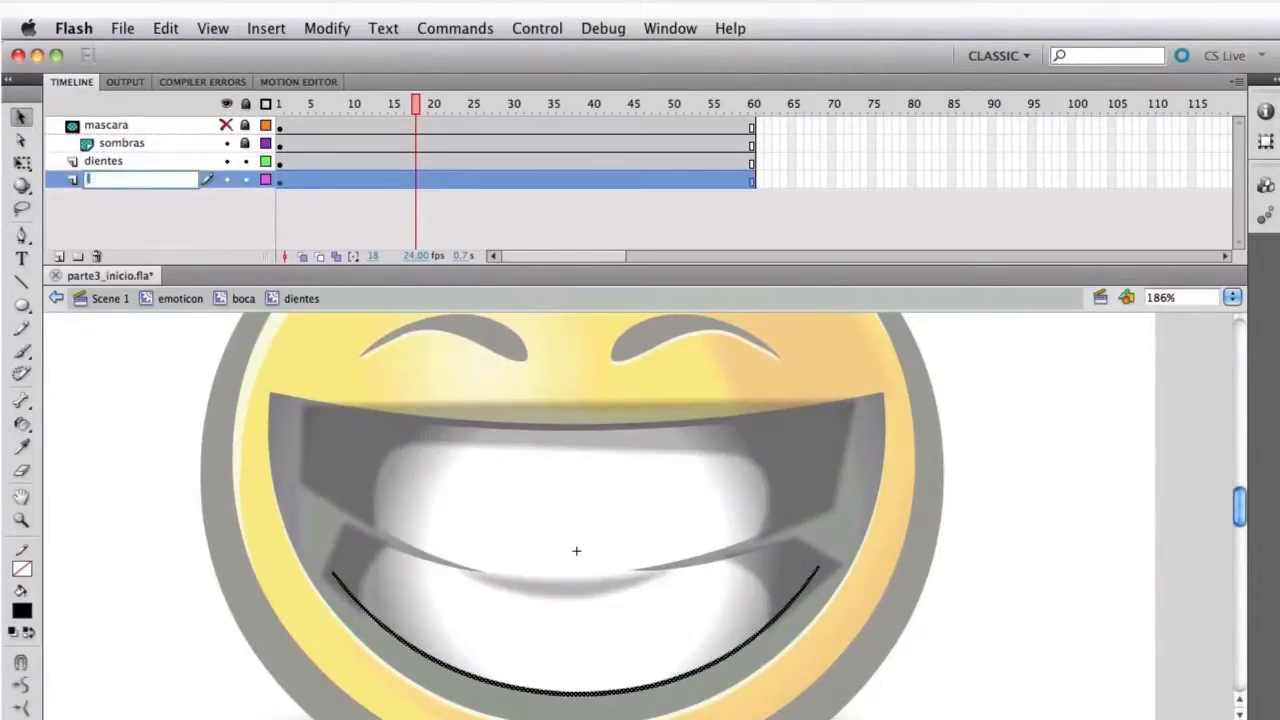
text(inea_negra)
key(Return)
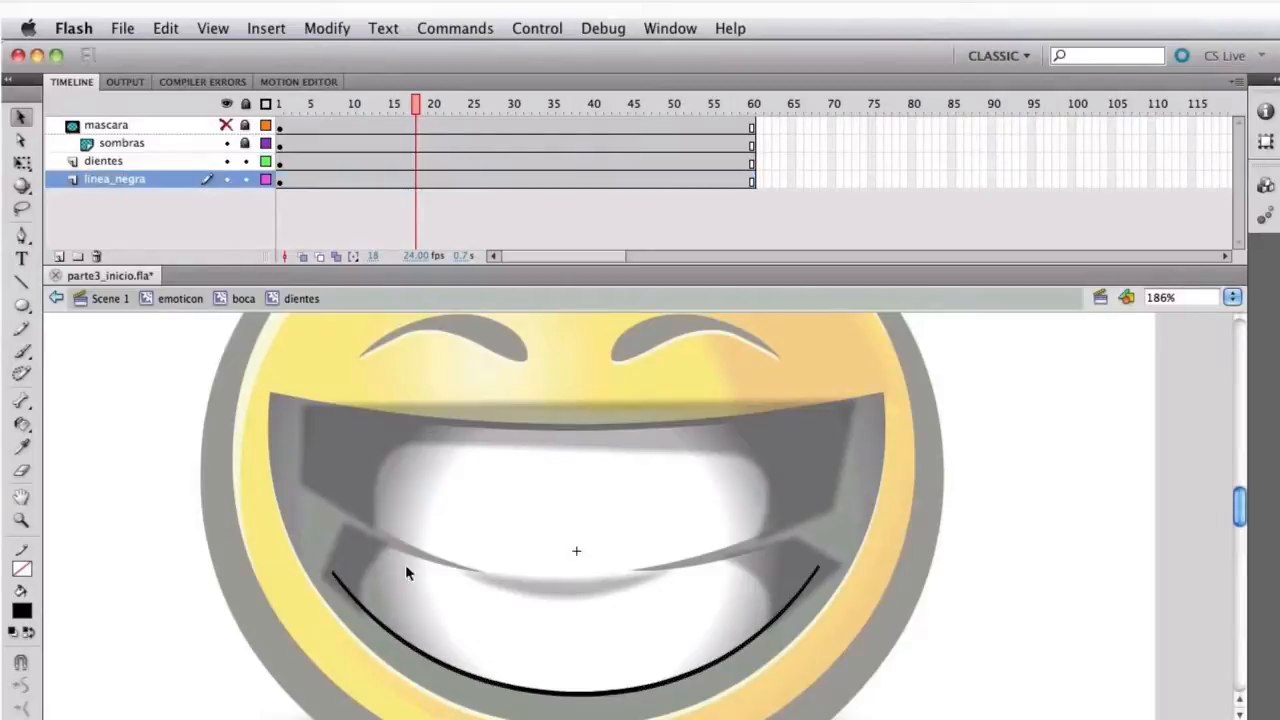
click(242, 180)
Insert keyframes at frames 30 and 60 on the dientes layer
click(512, 161)
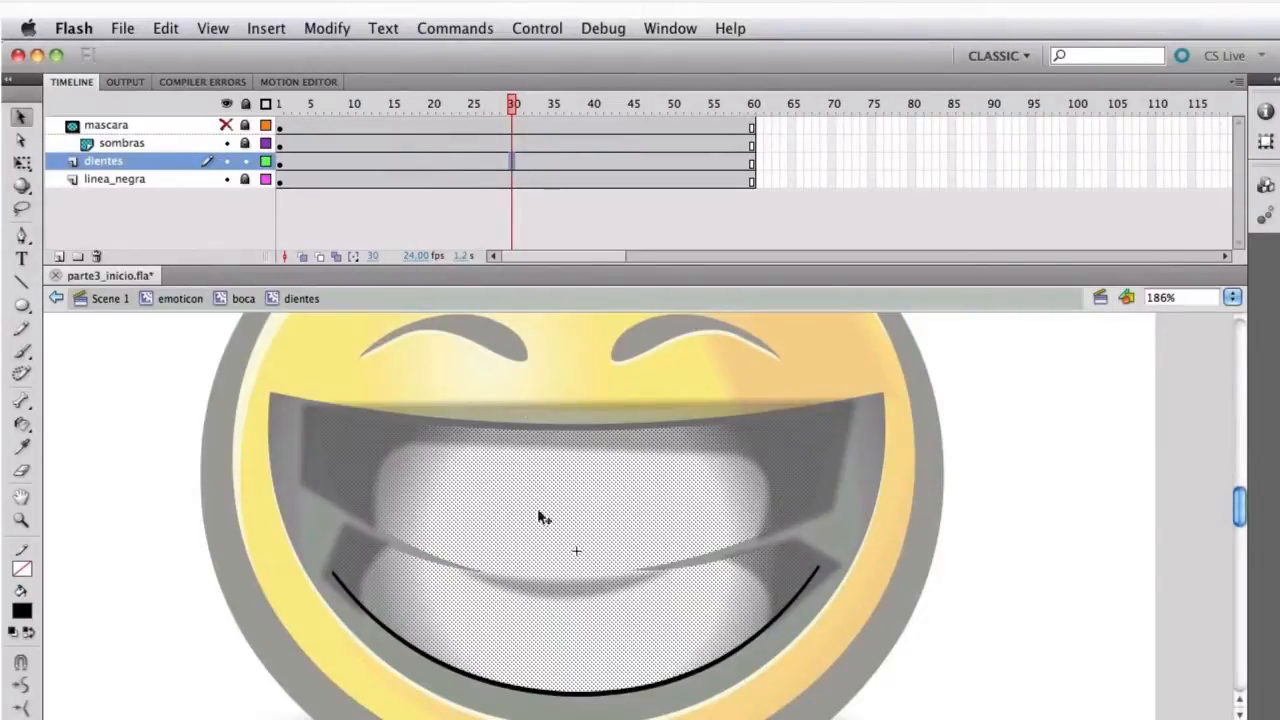
right_click(510, 163)
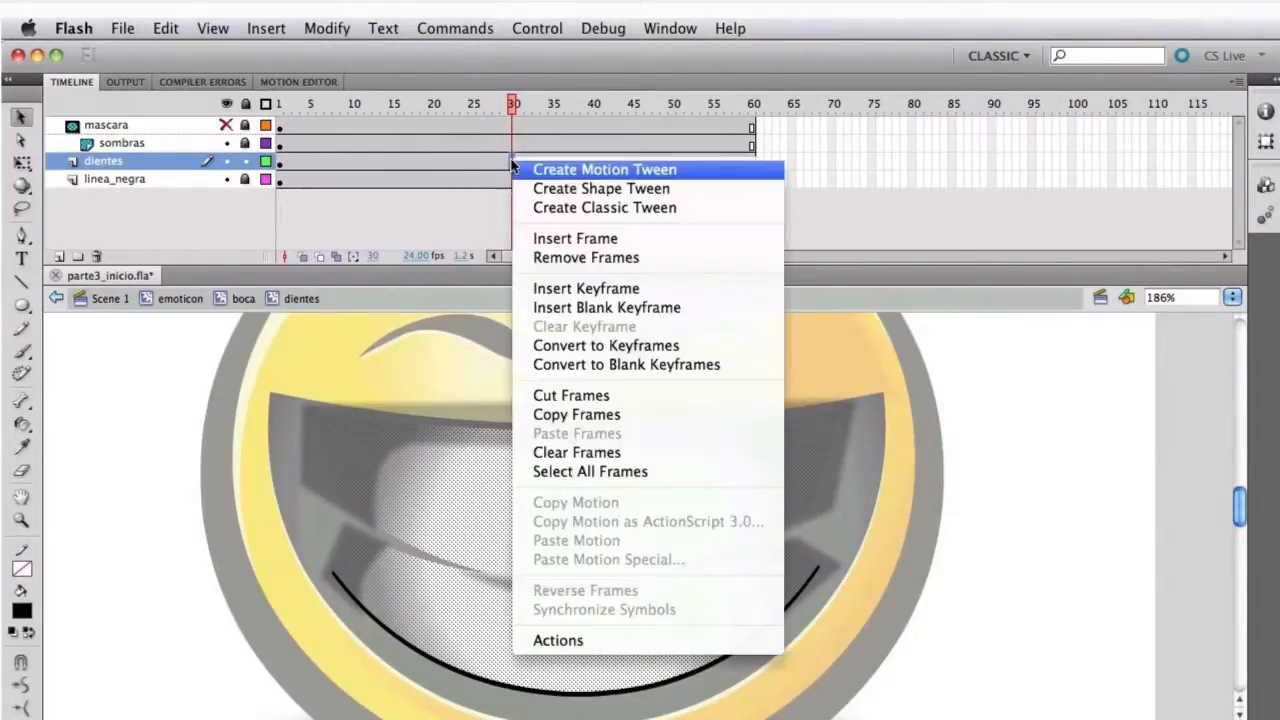
click(694, 289)
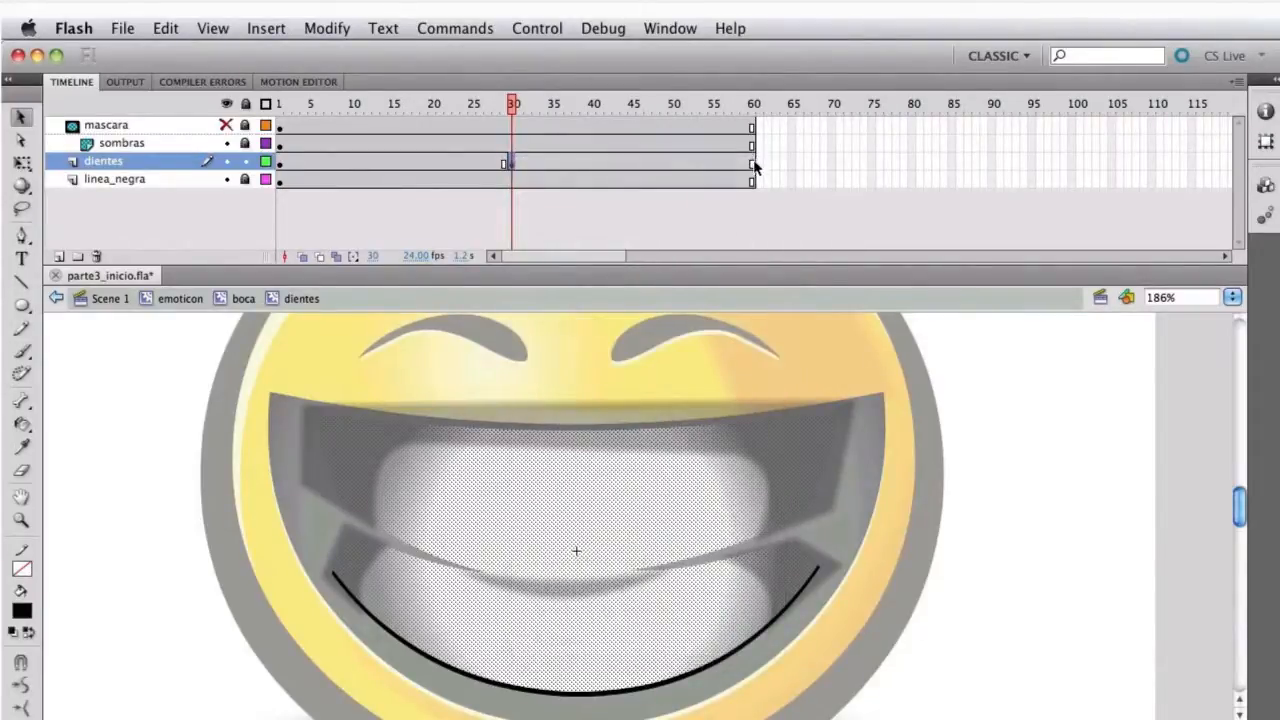
click(754, 166)
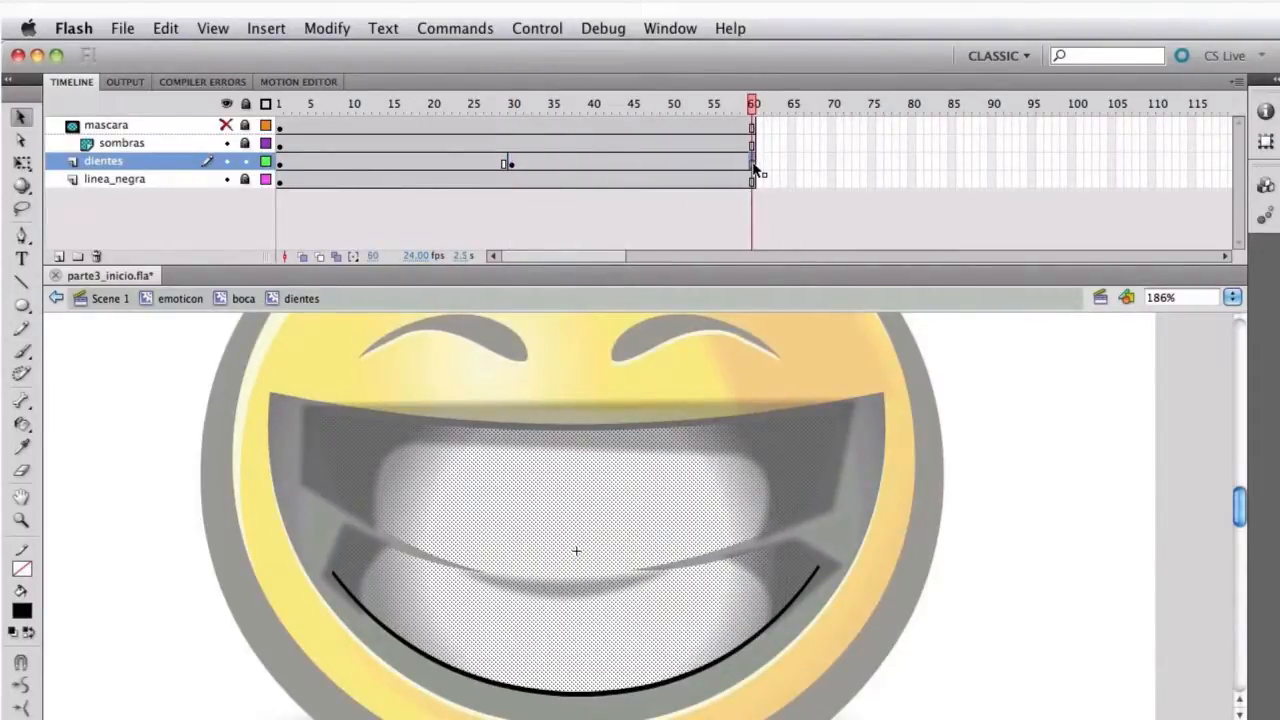
right_click(754, 167)
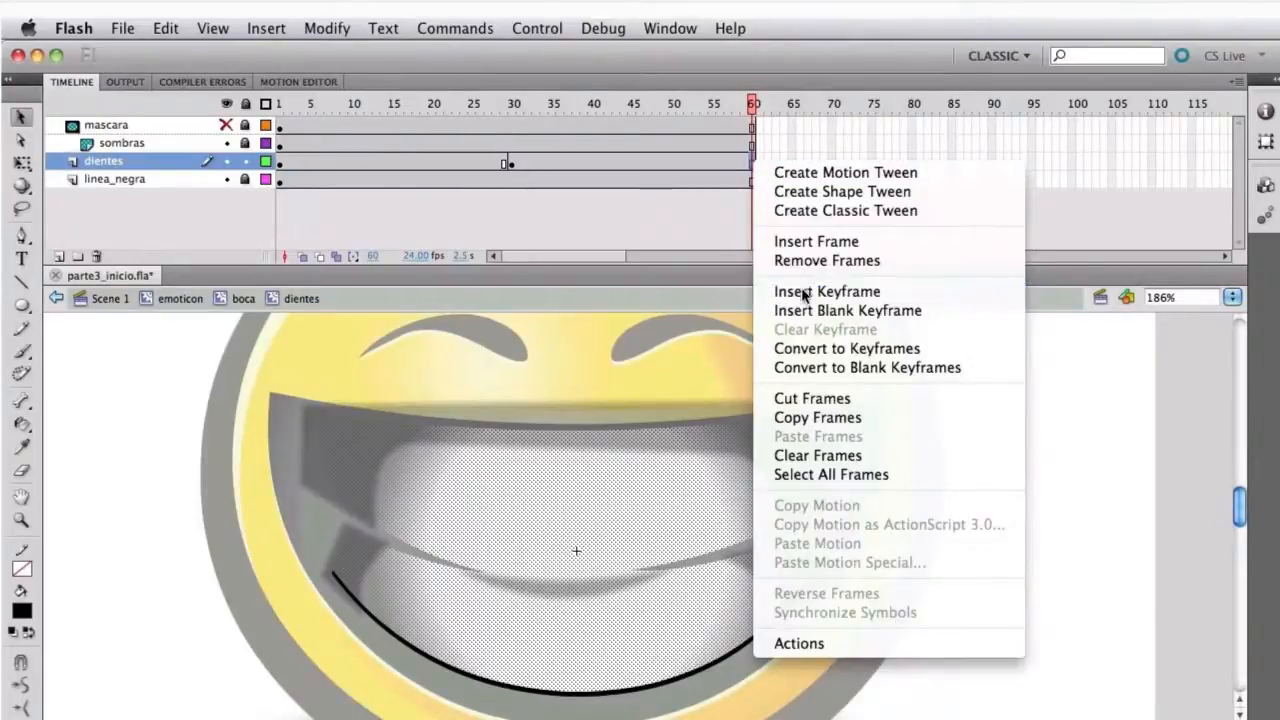
click(803, 289)
At frame 30 of the dientes layer, extend the inner tips of both gaps between the upper and lower teeth towards the mouth's centre
click(510, 163)
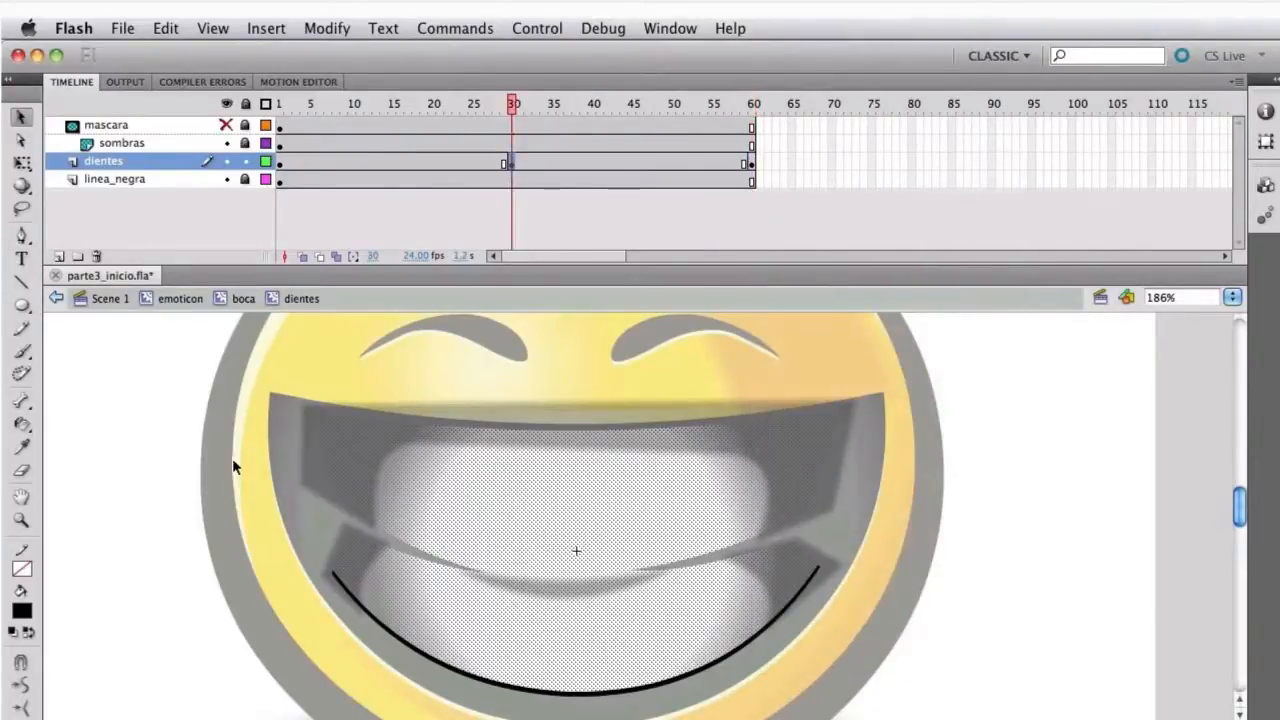
click(201, 467)
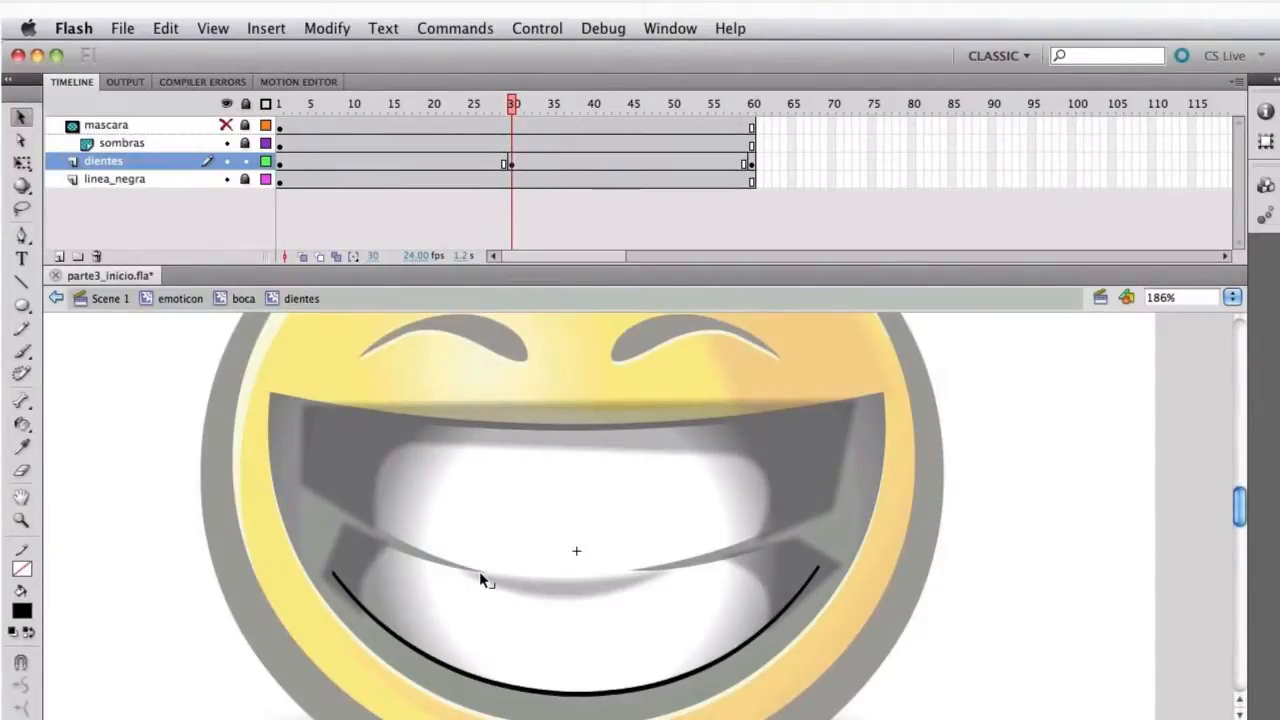
drag(479, 571, 526, 577)
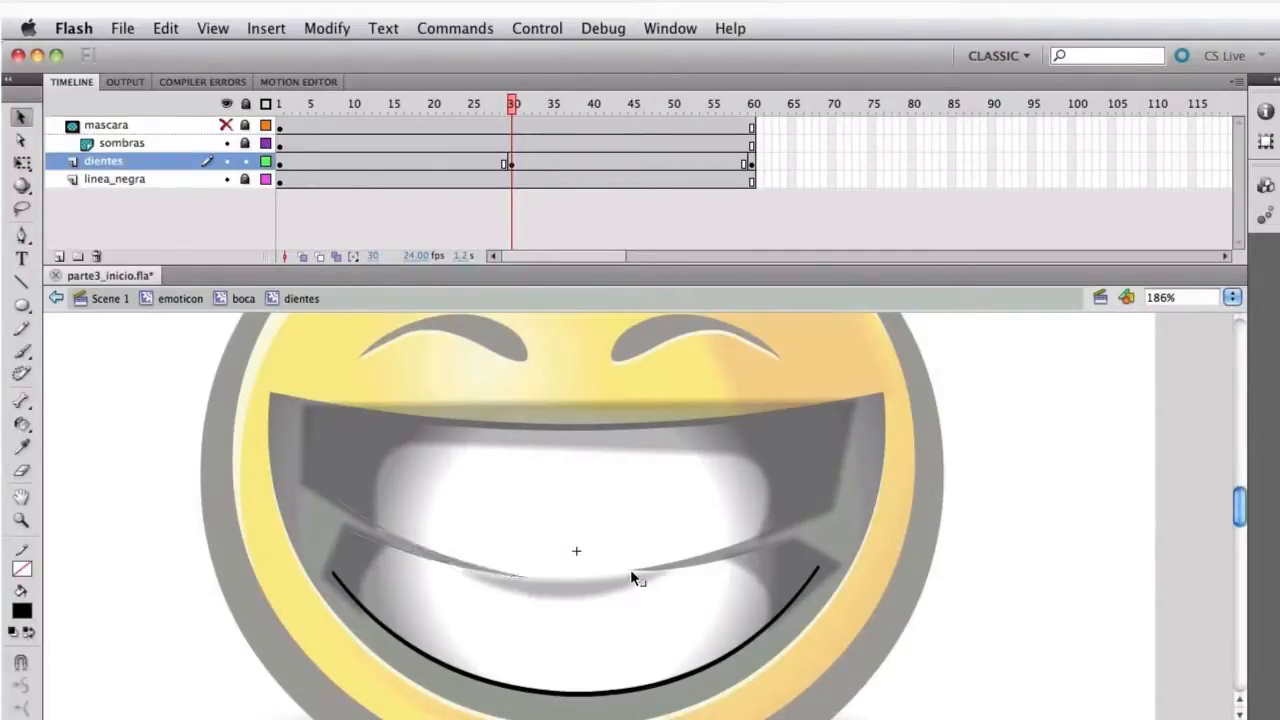
drag(627, 574, 589, 578)
click(766, 469)
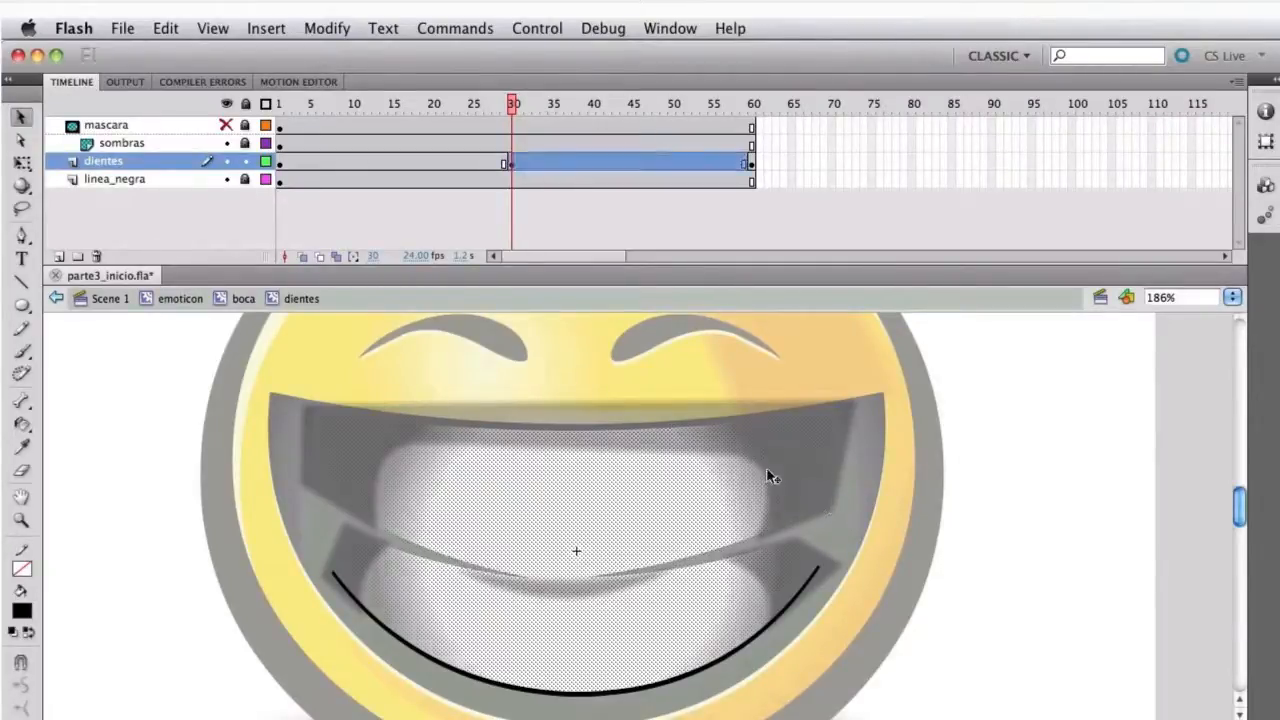
click(824, 506)
drag(813, 502, 815, 494)
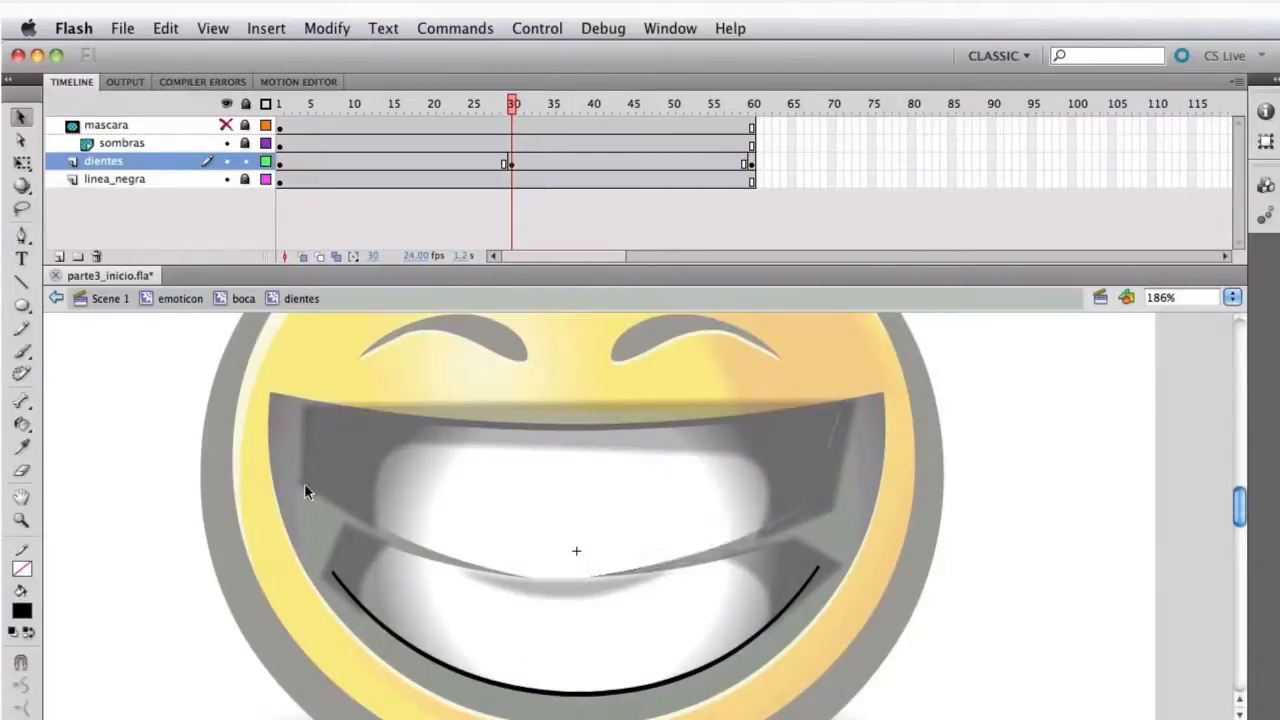
click(363, 482)
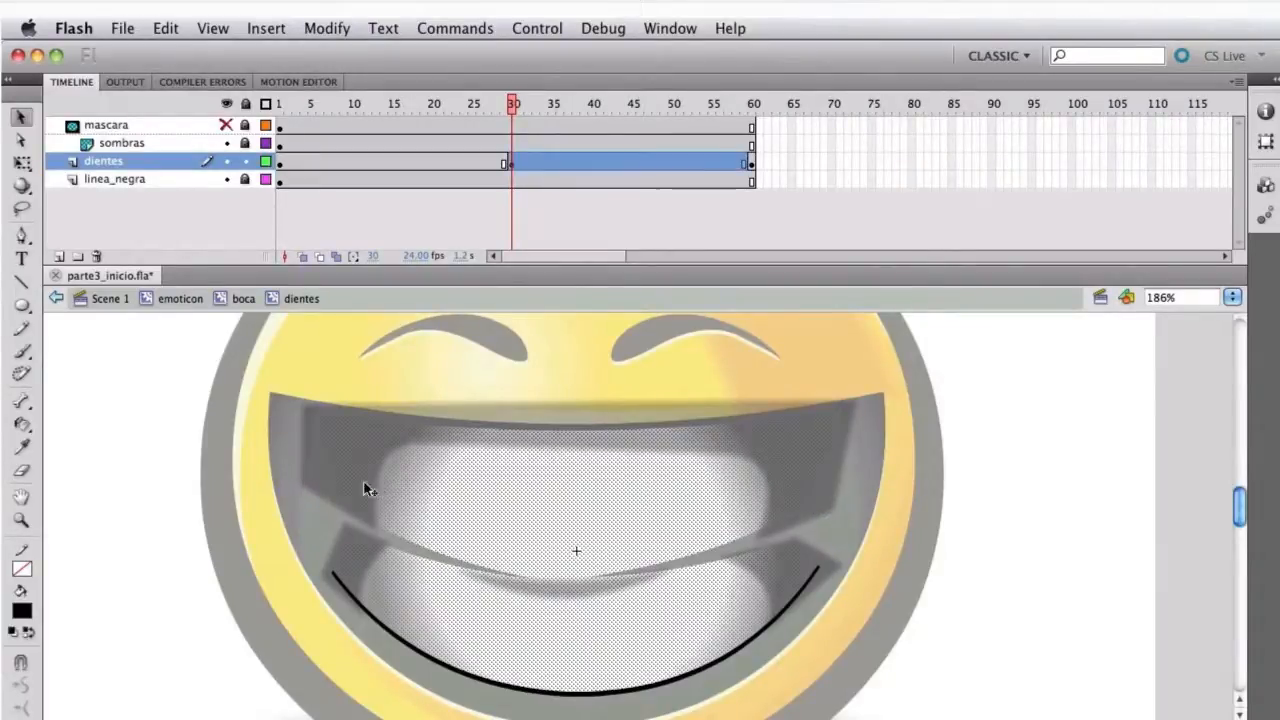
key(Escape)
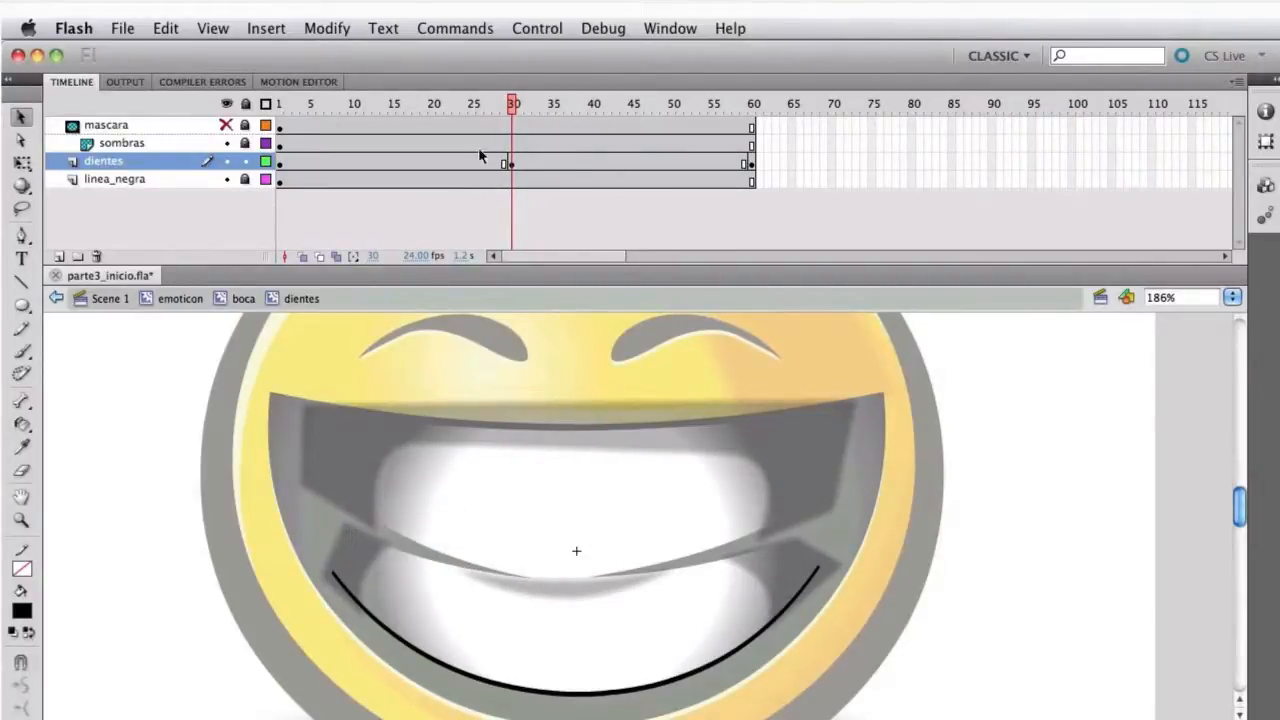
Create shape tweens on the dientes layer across both spans, from frame 1 to 30 and from 30 to 60
drag(462, 166, 544, 162)
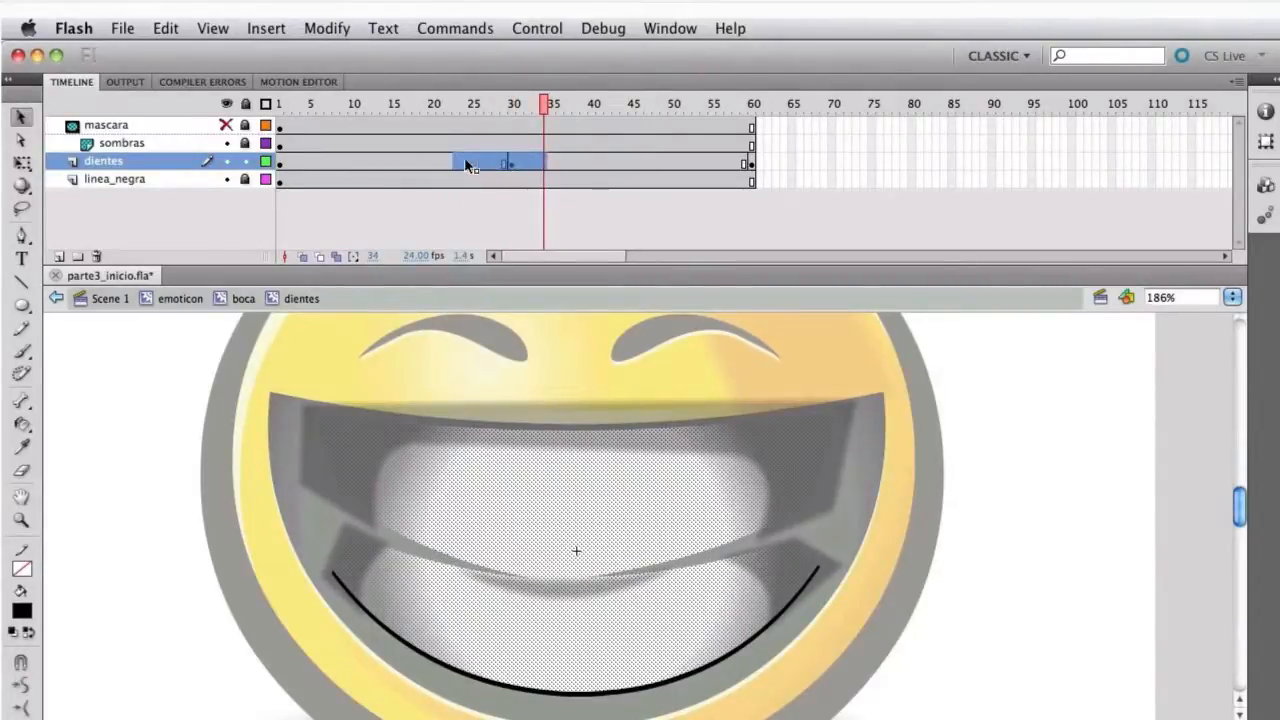
right_click(519, 161)
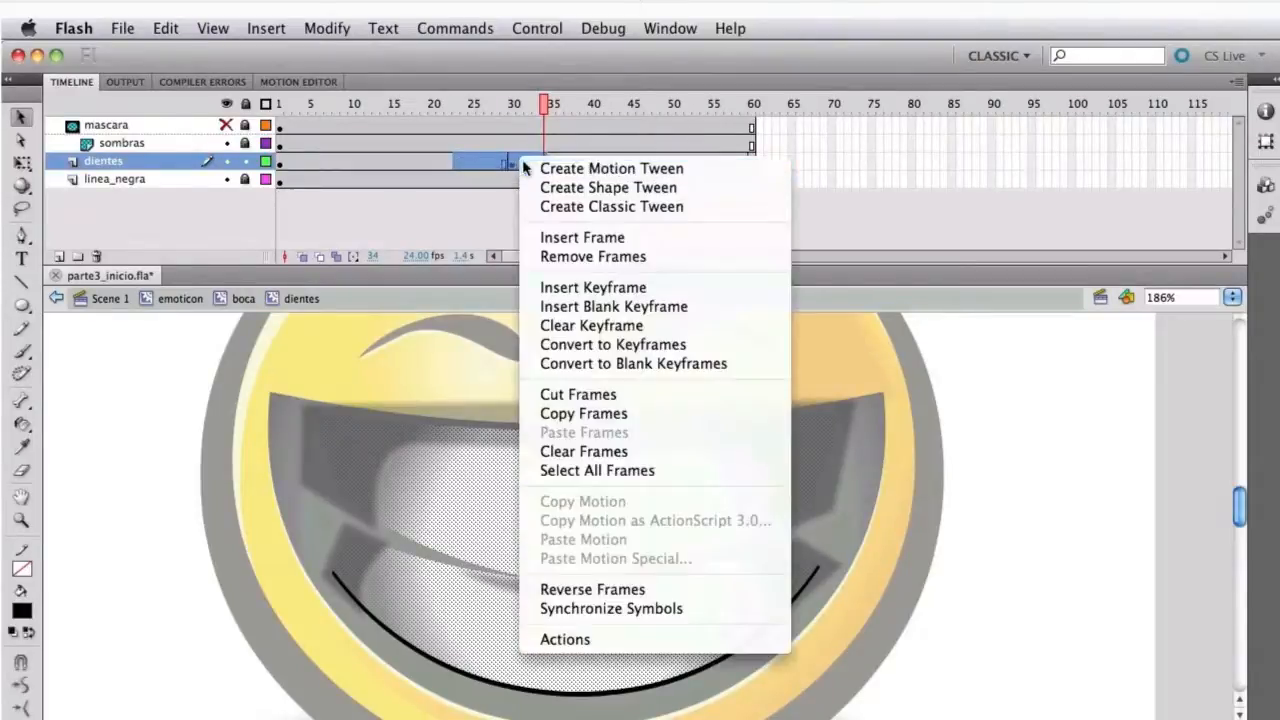
click(705, 188)
mouse_move(546, 104)
mouse_down()
mouse_move(280, 108)
mouse_move(732, 112)
mouse_move(558, 108)
mouse_up()
drag(471, 130, 511, 158)
click(572, 522)
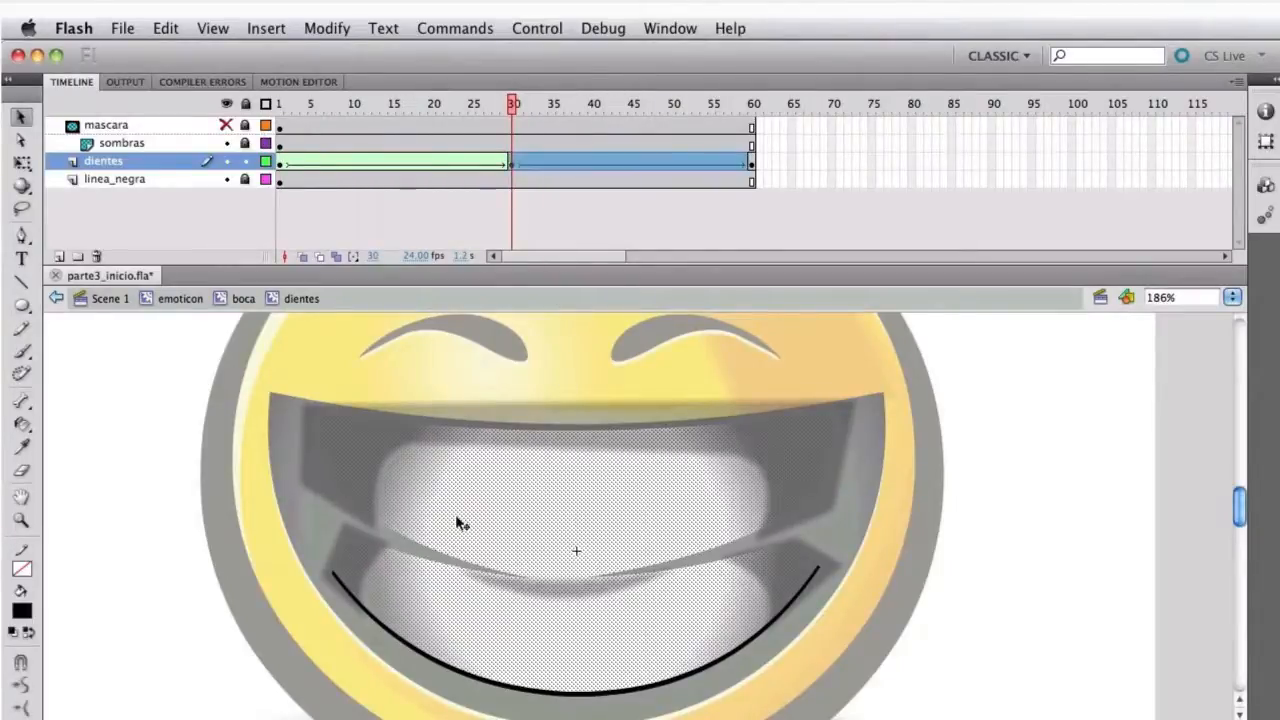
click(523, 324)
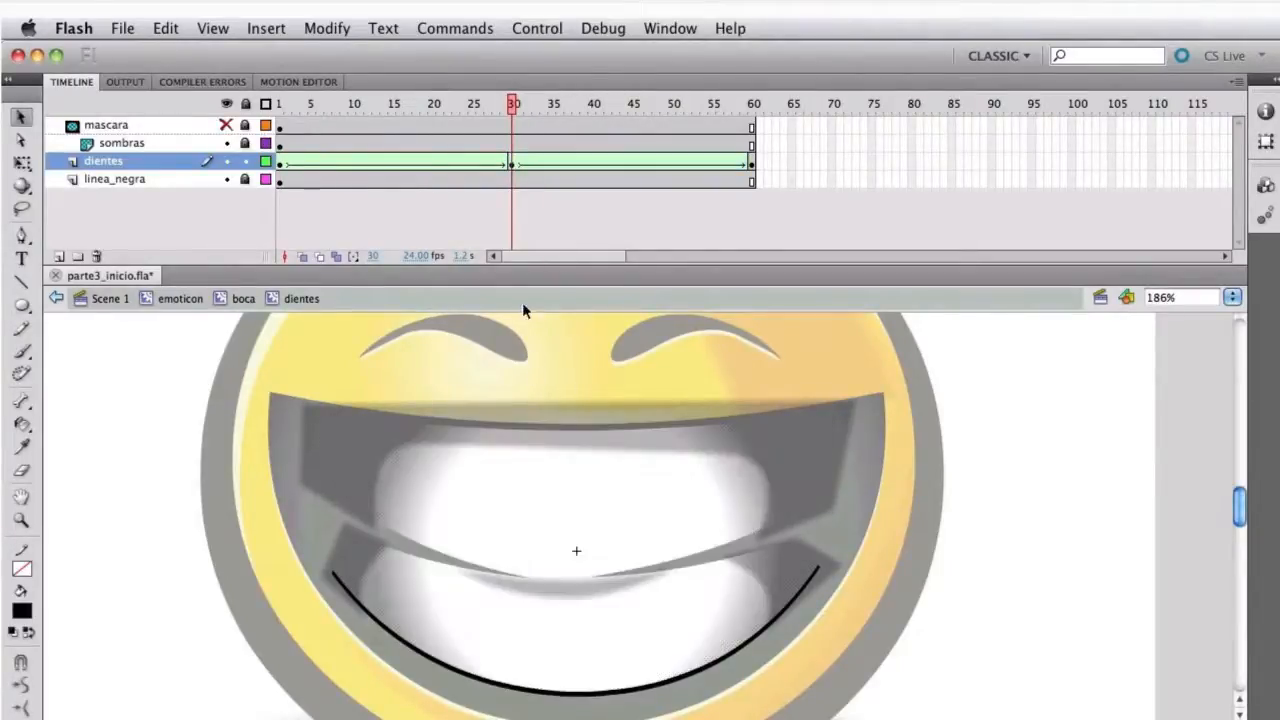
Select frames from both dientes shape tweens and increase their Ease value above zero
drag(511, 108, 755, 172)
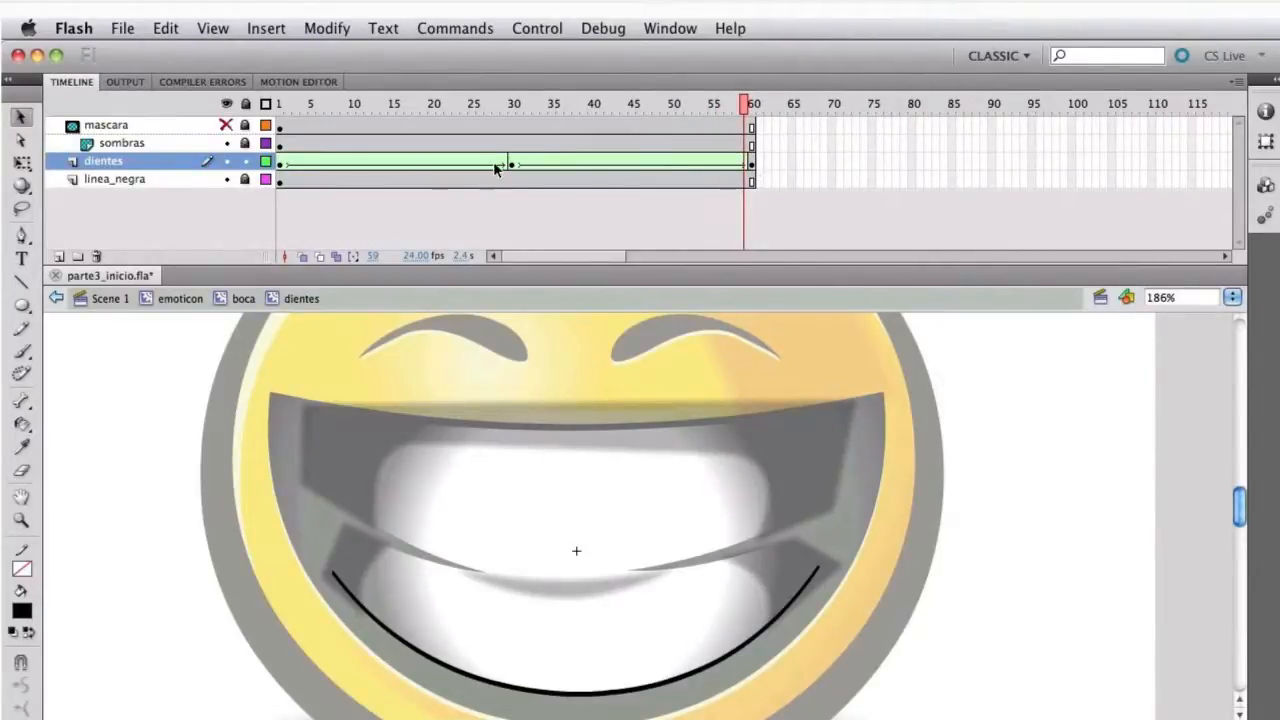
click(473, 107)
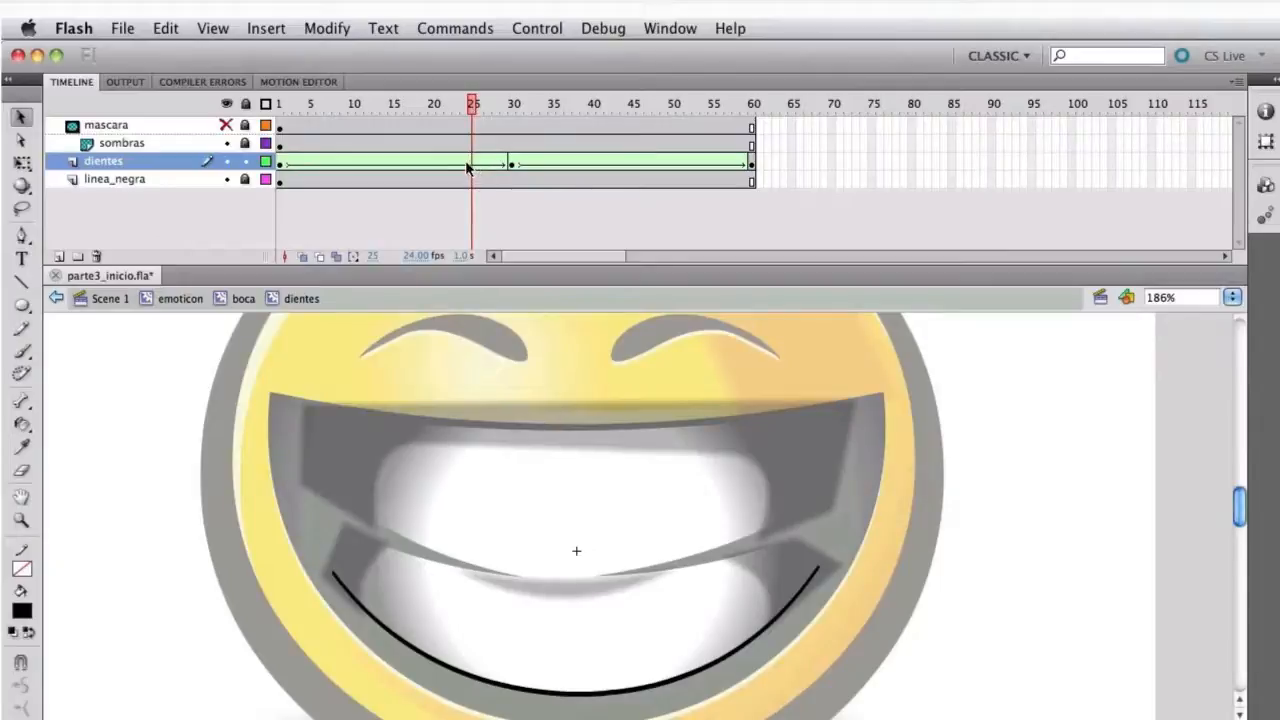
drag(469, 167, 600, 163)
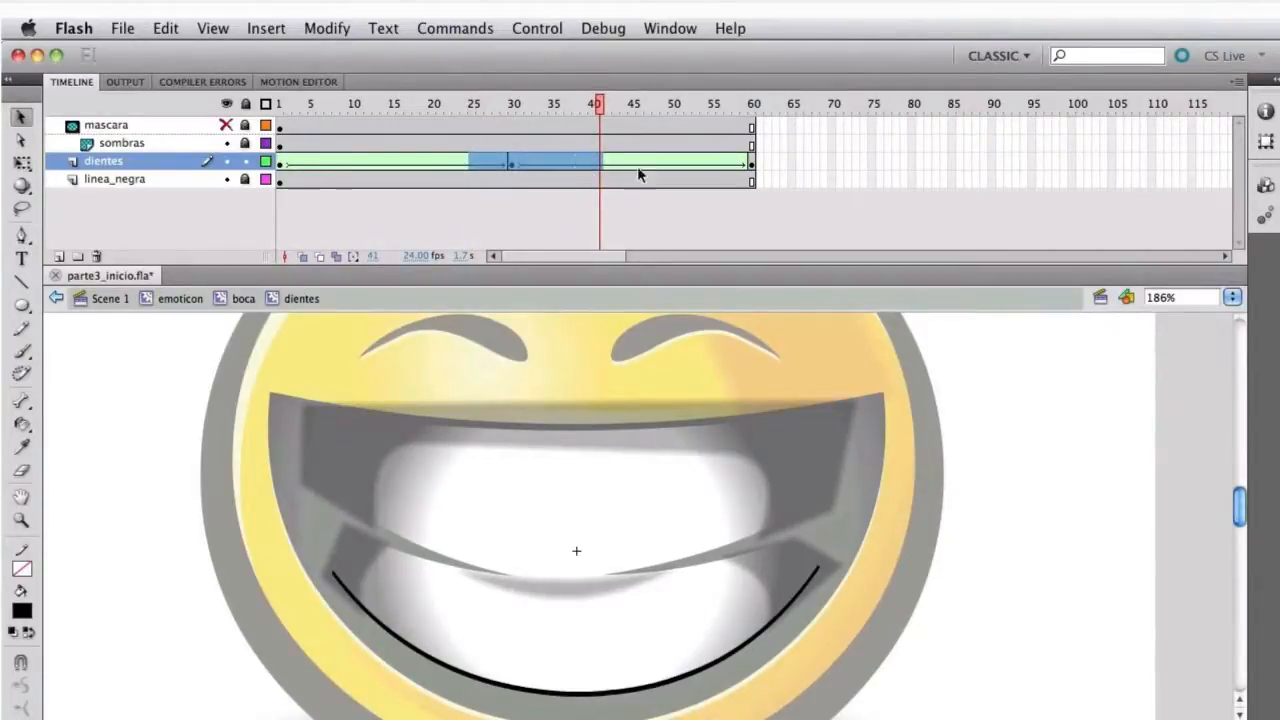
key(super+F3)
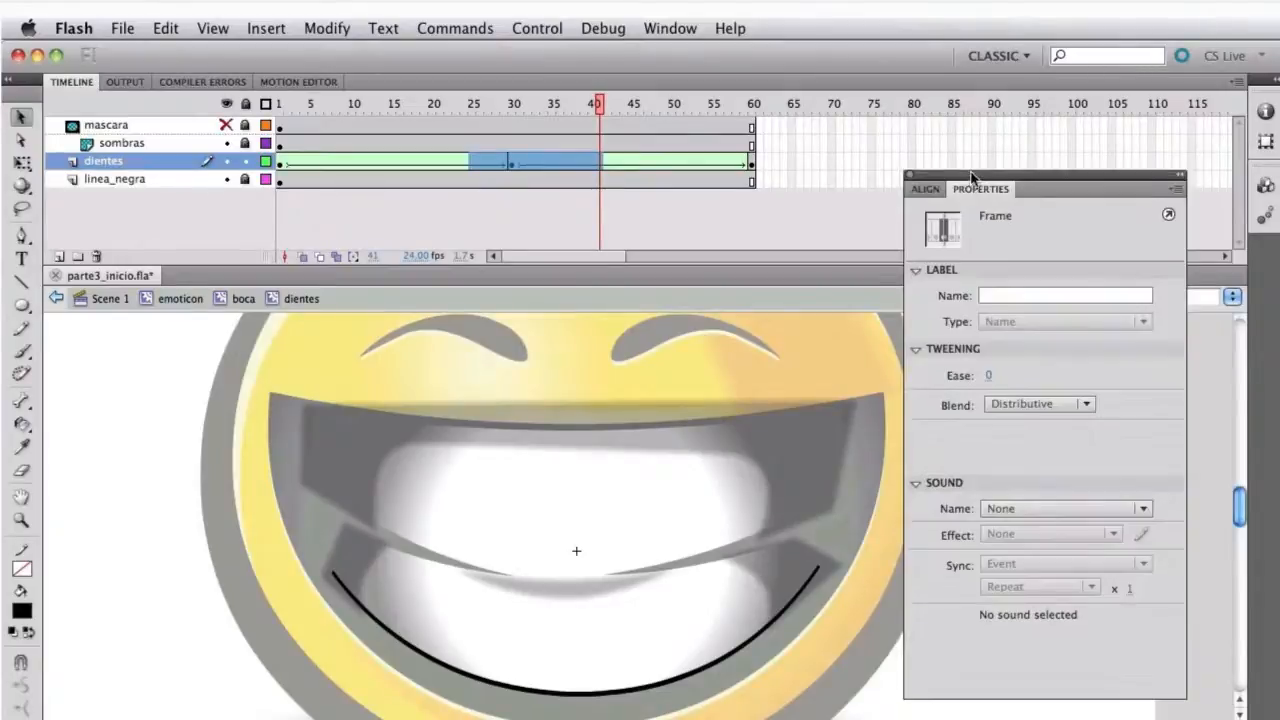
drag(971, 176, 946, 145)
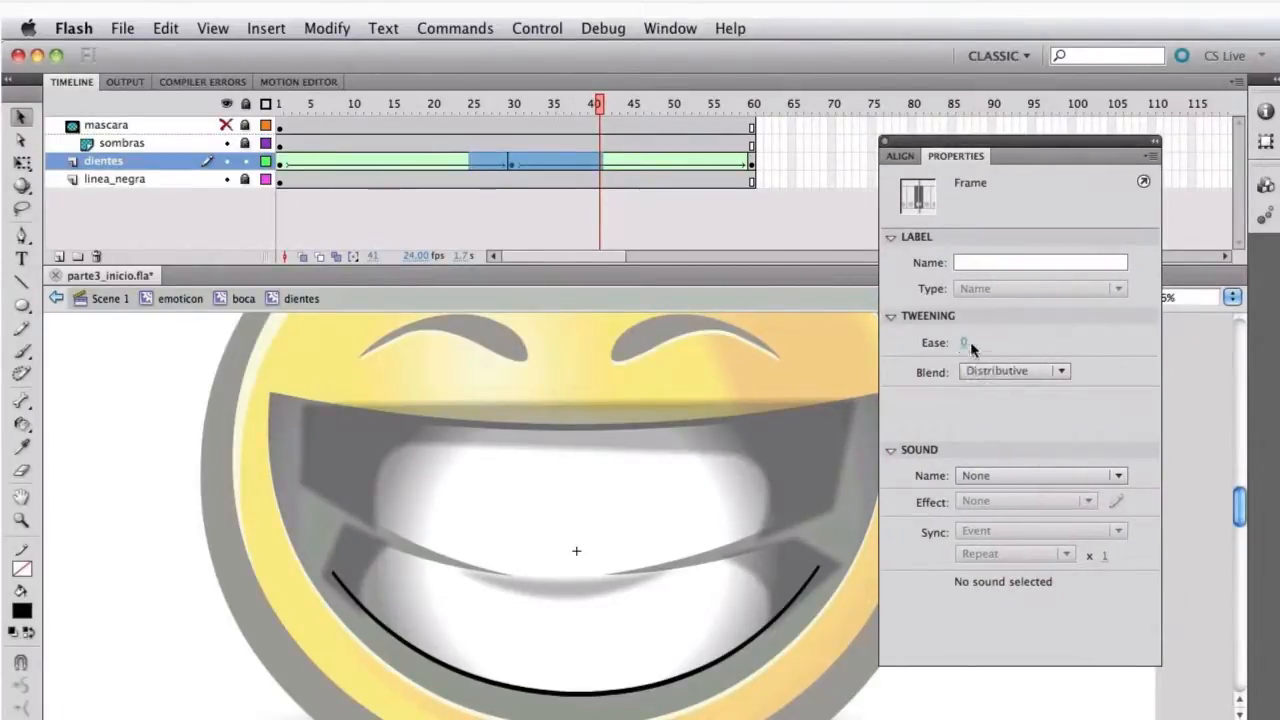
drag(962, 343, 1076, 344)
click(764, 367)
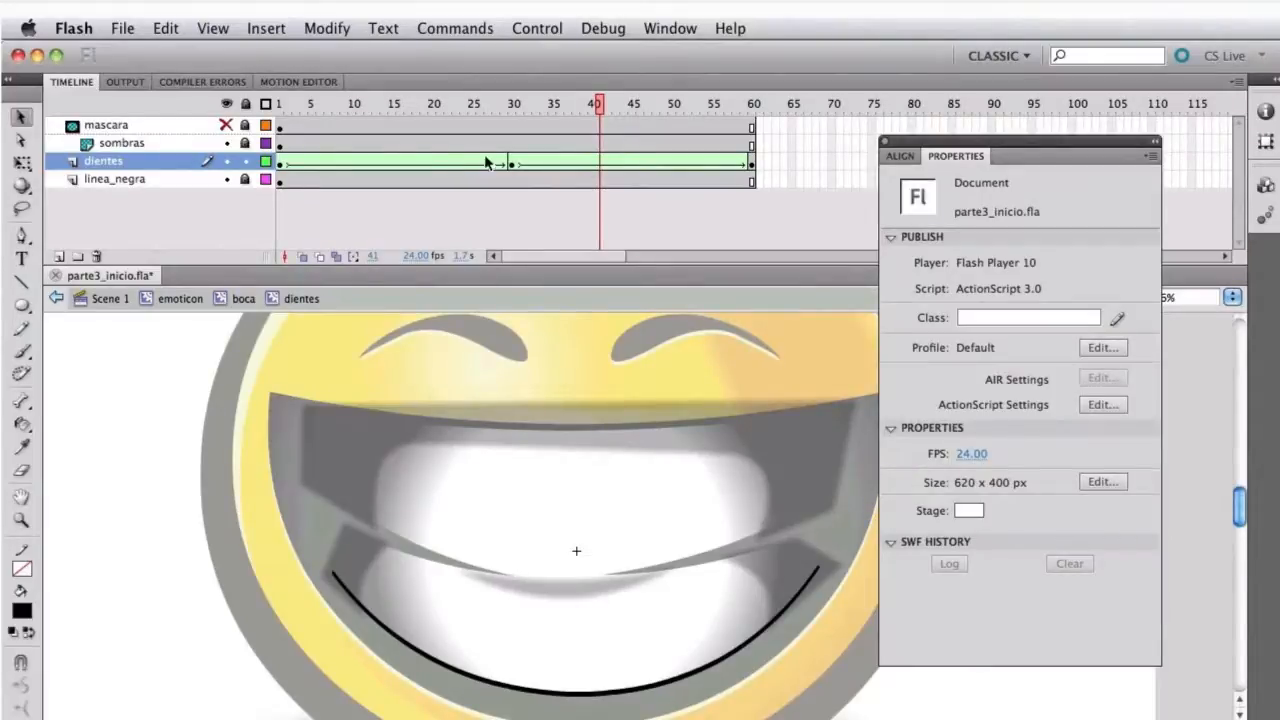
Preview the eased teeth animation across the timeline with the stage at 100% zoom
drag(515, 104, 397, 104)
drag(318, 120, 376, 125)
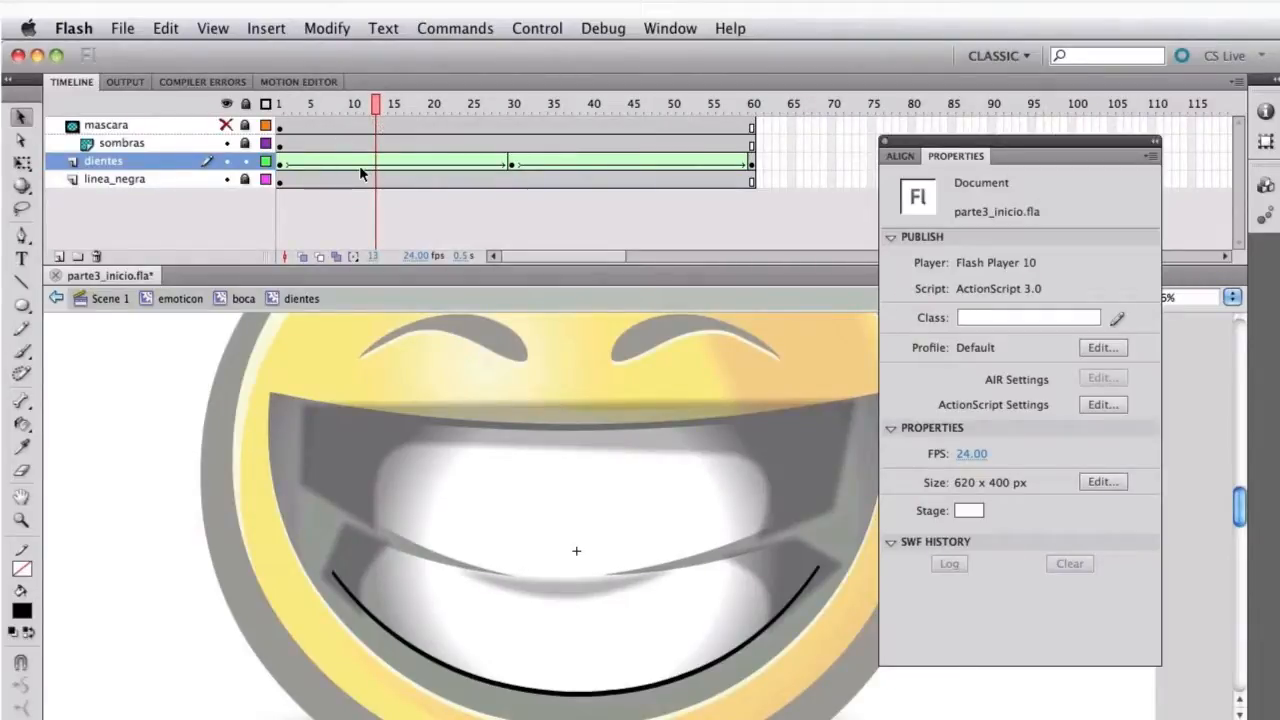
drag(397, 108, 511, 117)
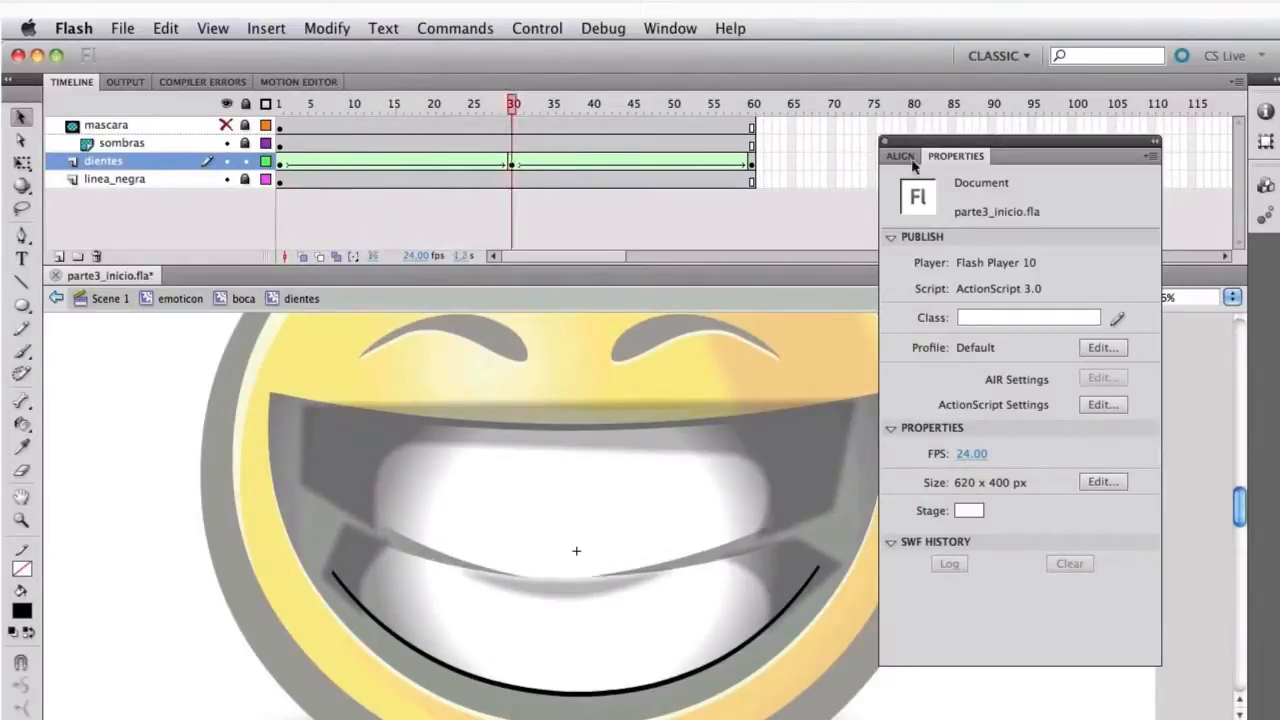
drag(928, 144, 1279, 144)
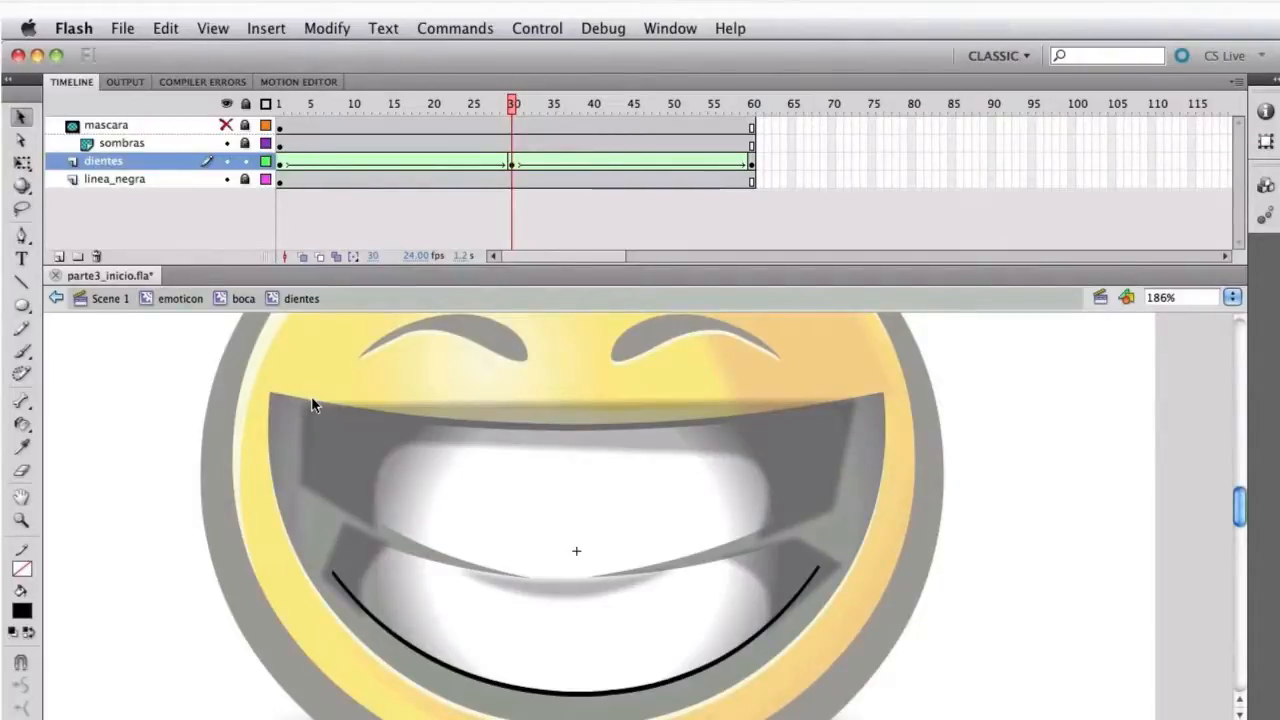
key(super+1)
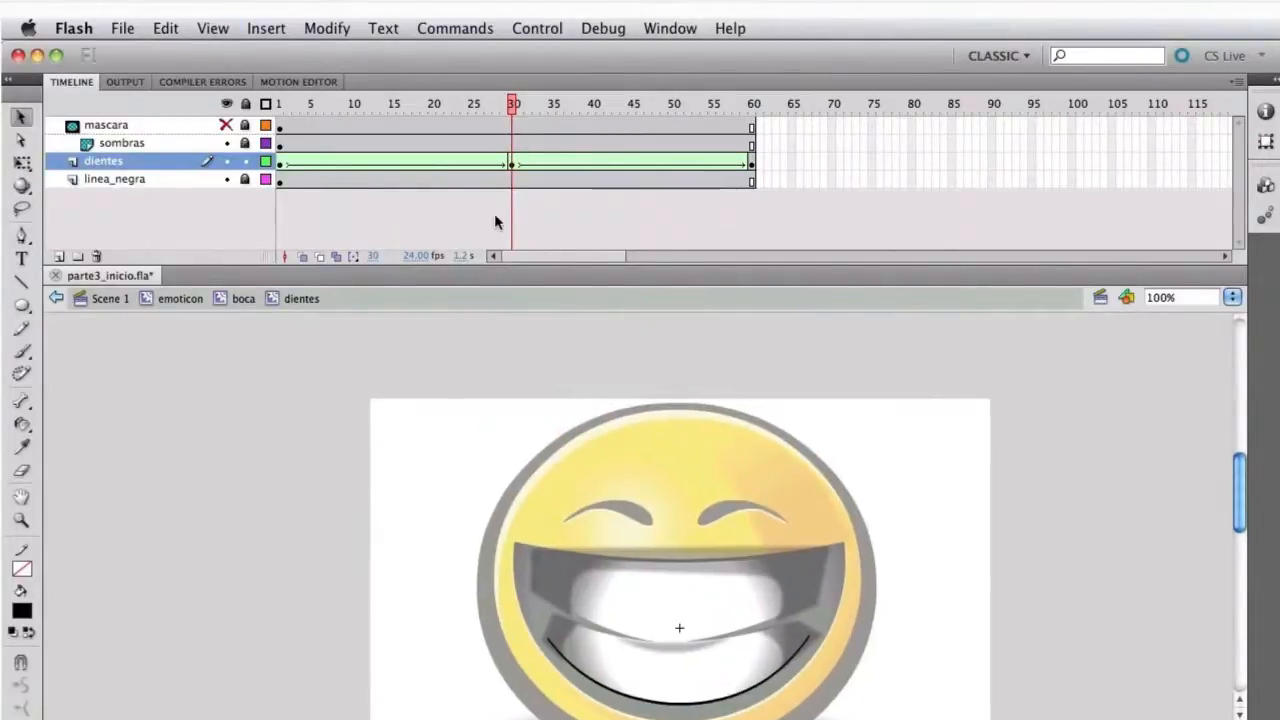
drag(513, 104, 687, 106)
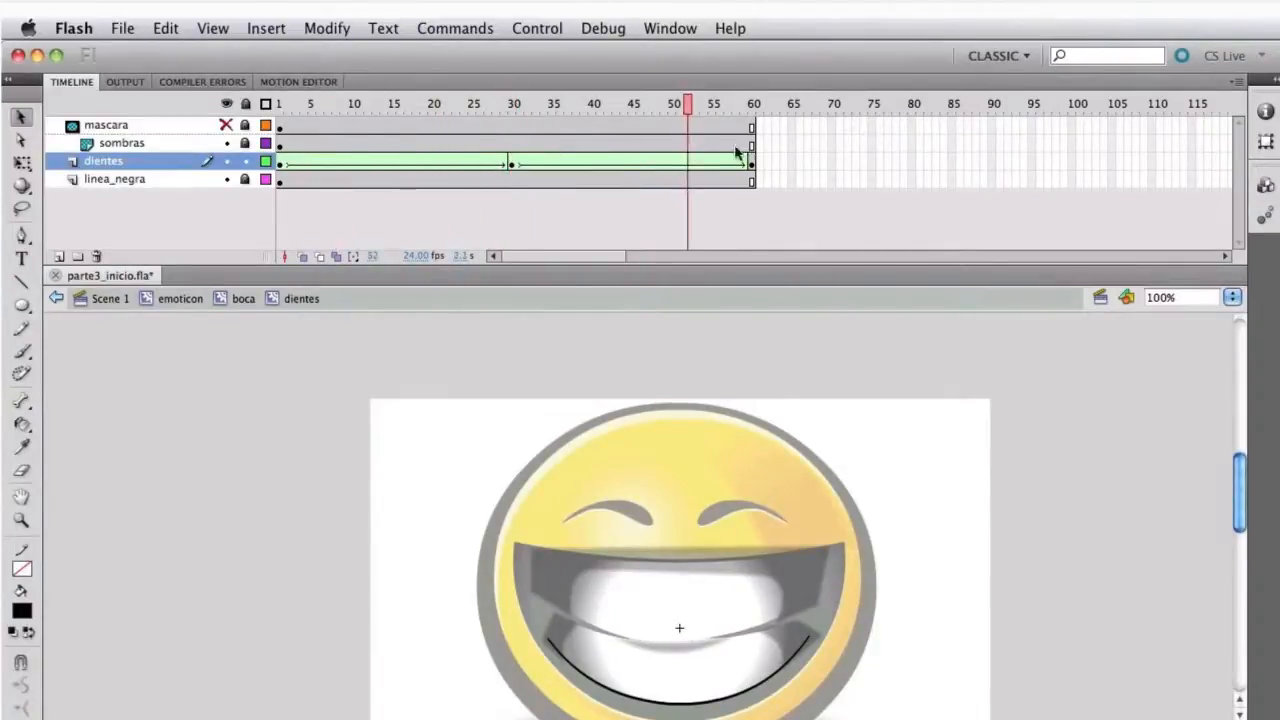
drag(736, 152, 336, 176)
drag(437, 514, 431, 455)
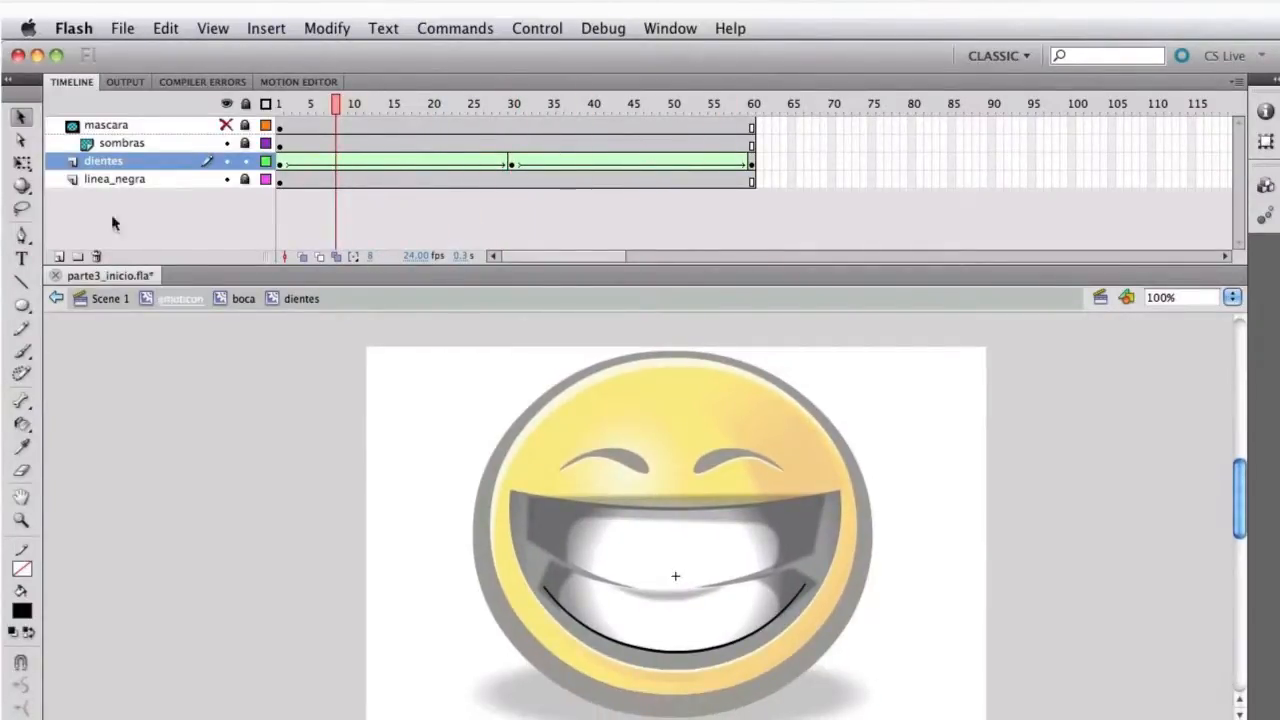
Add a new layer directly above the dientes layer and name it brillo
click(130, 126)
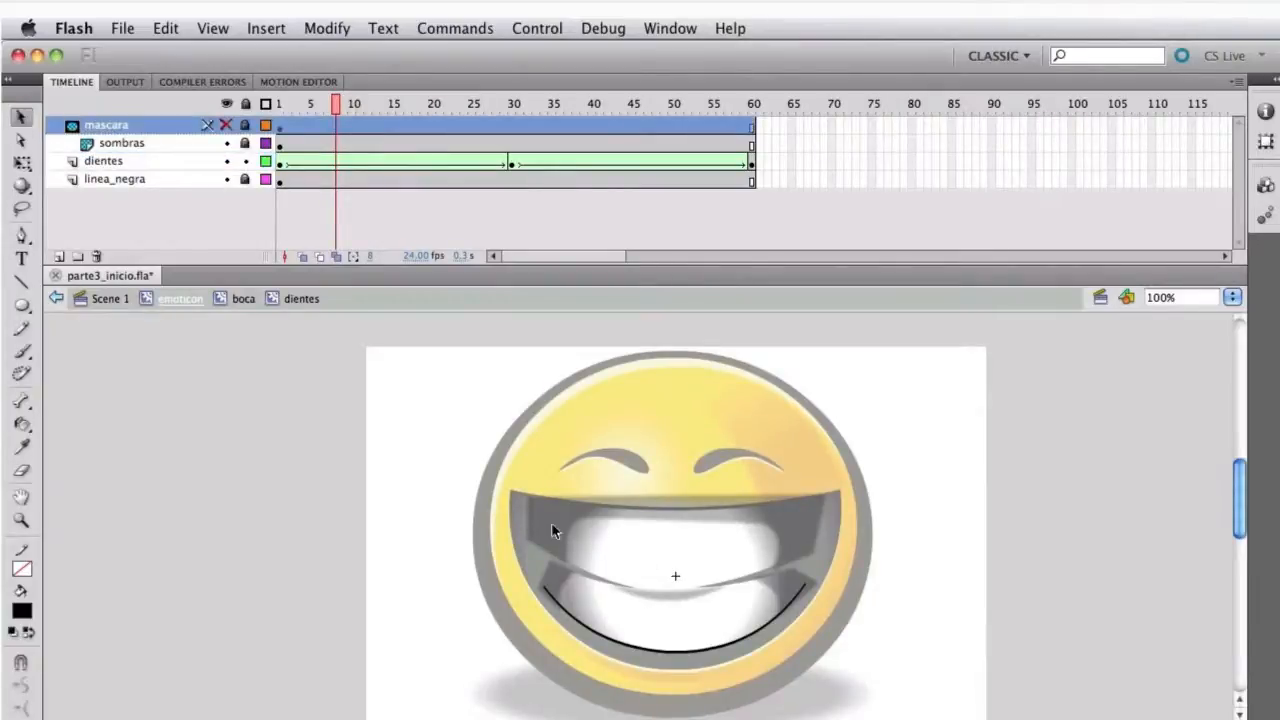
drag(668, 592, 659, 575)
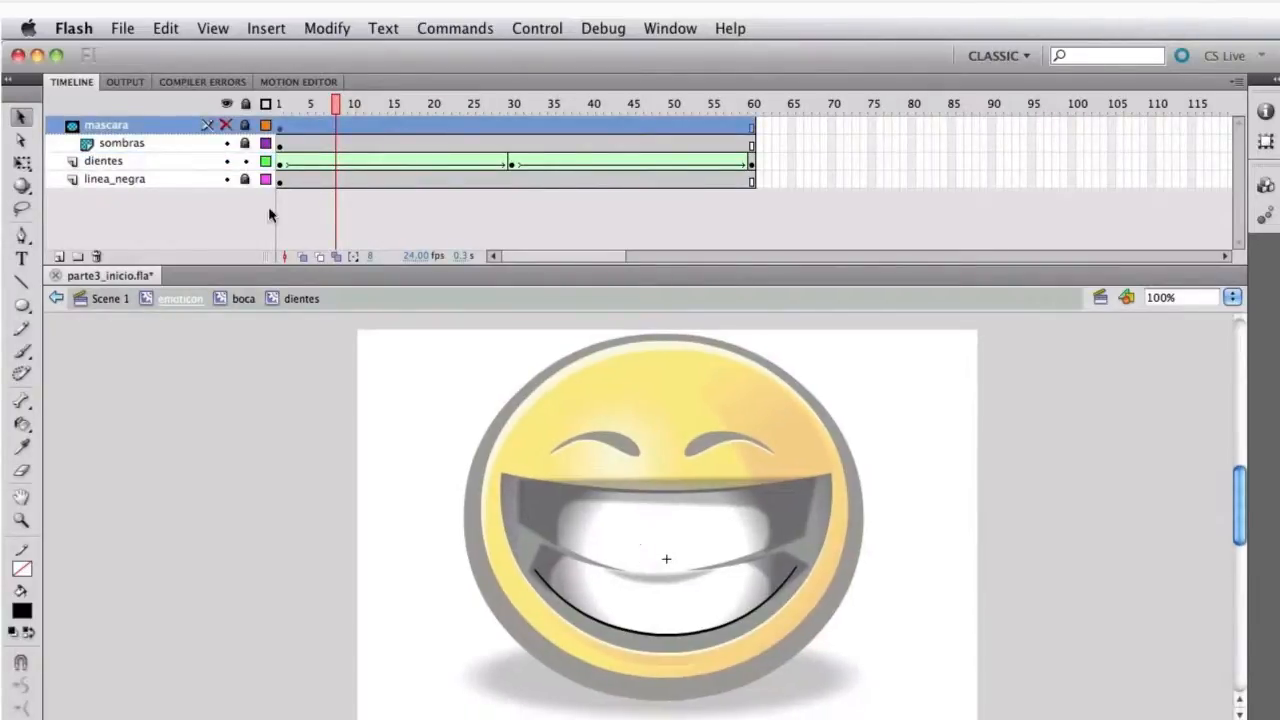
click(119, 166)
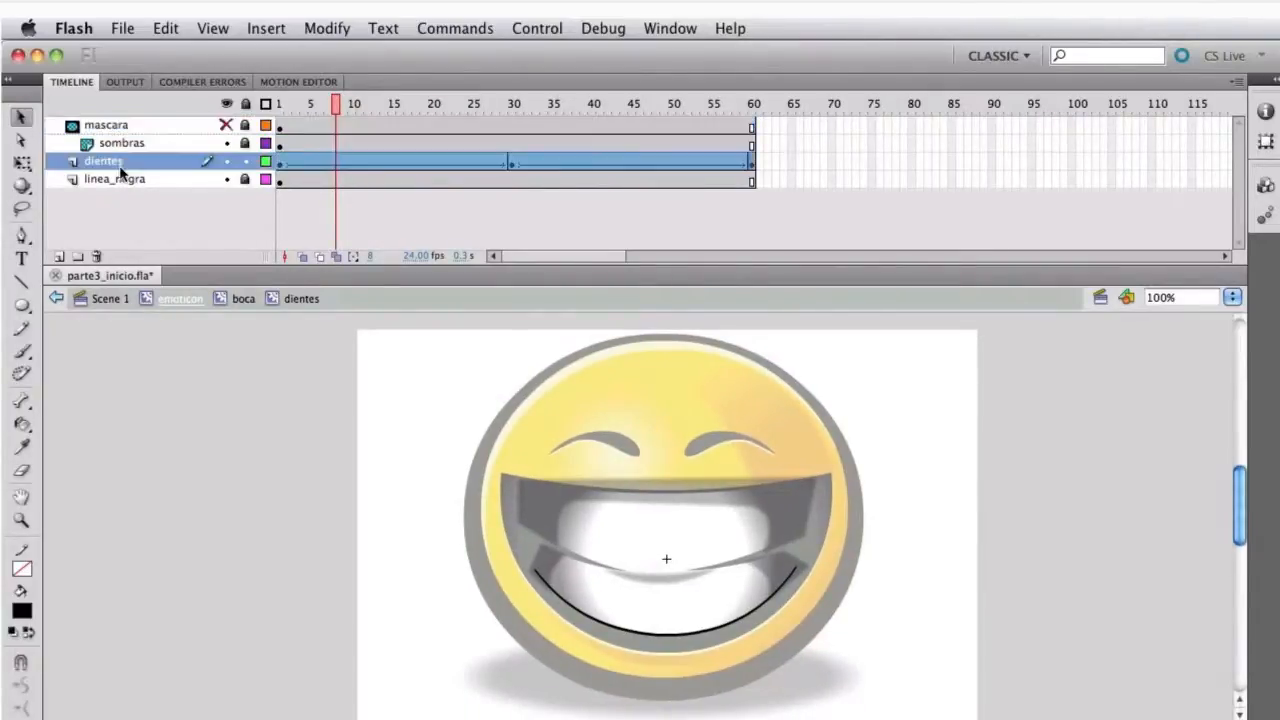
click(57, 258)
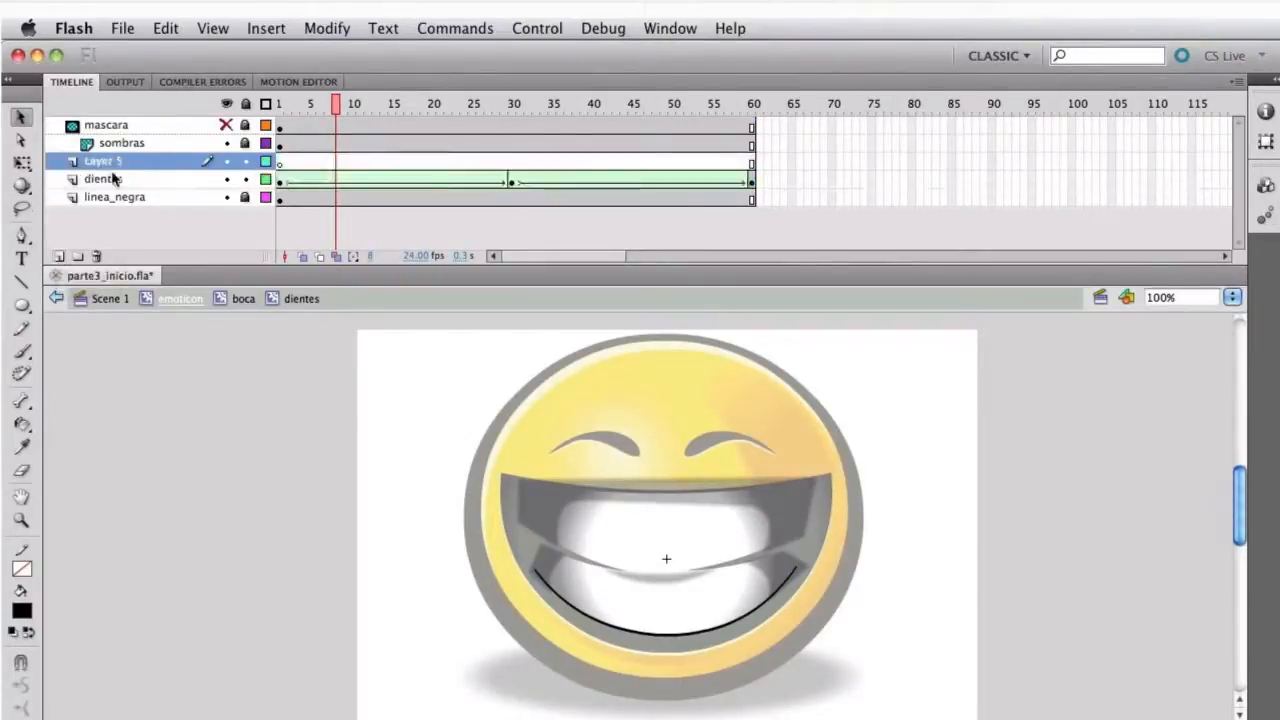
double_click(105, 161)
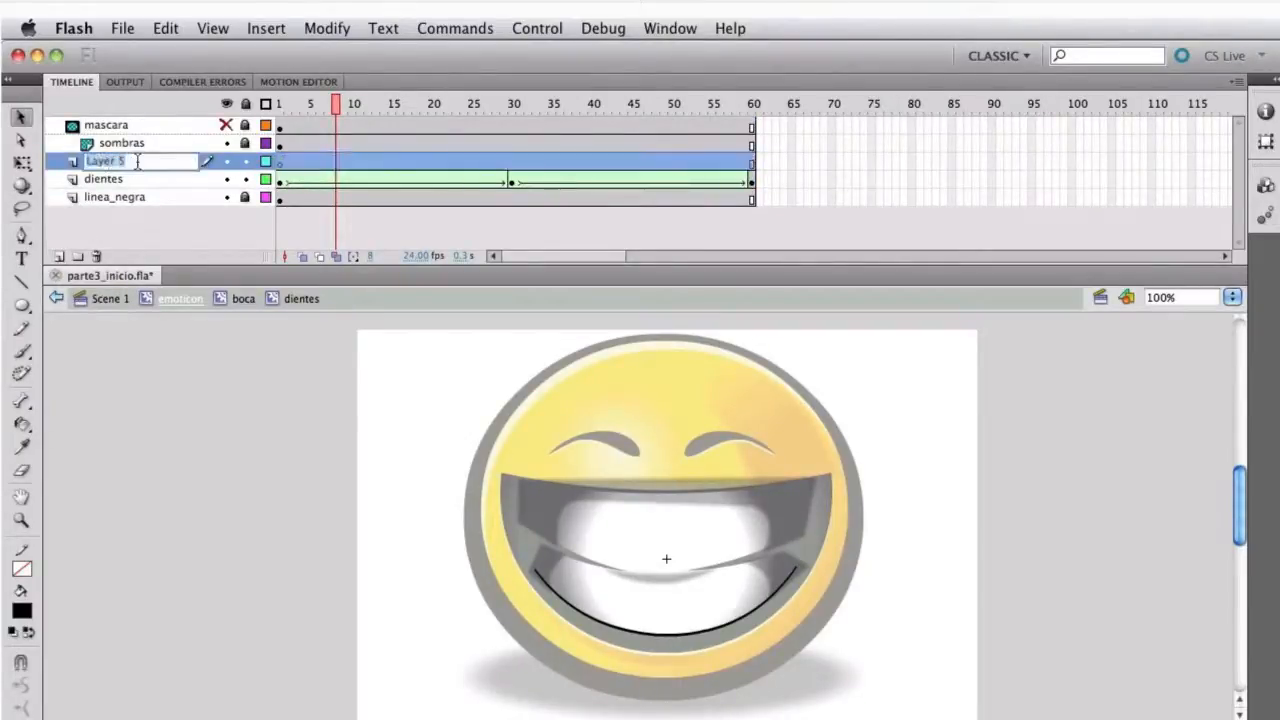
text(brillo)
key(Return)
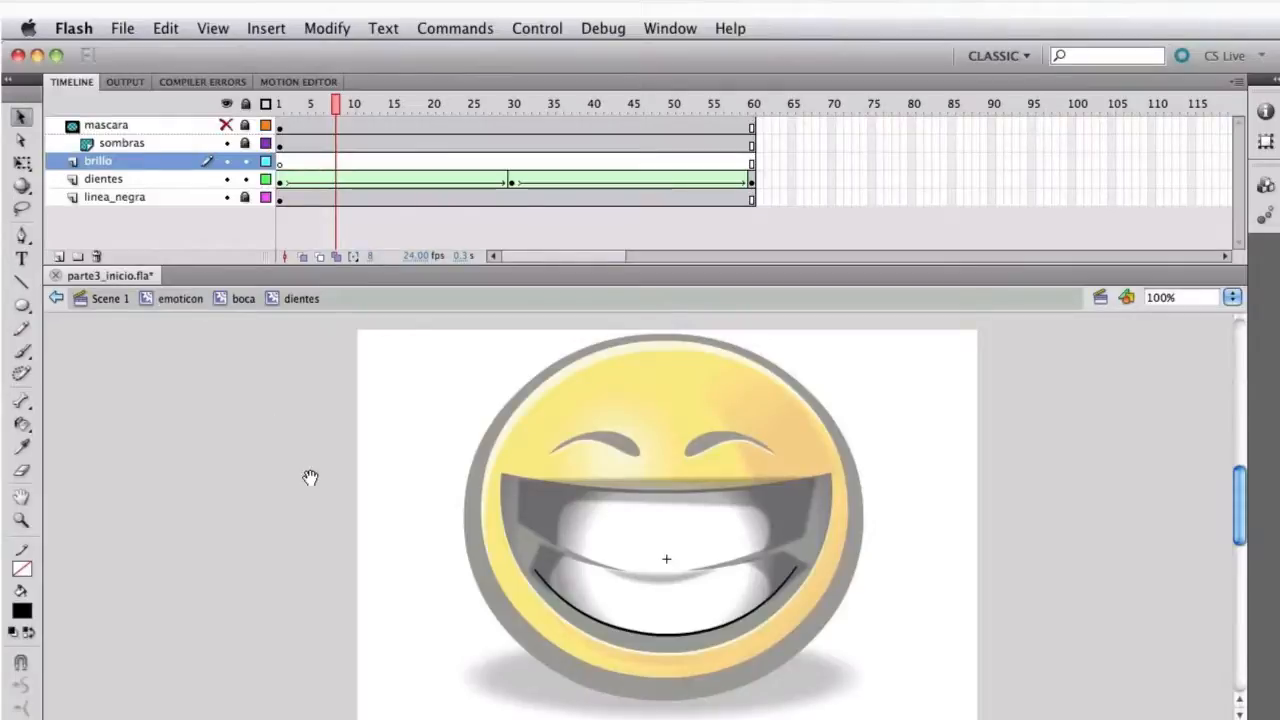
Draw a tall black rectangle without a stroke beside the emoticon on the brillo layer and move it closer to the face
drag(309, 477, 360, 496)
drag(28, 307, 78, 304)
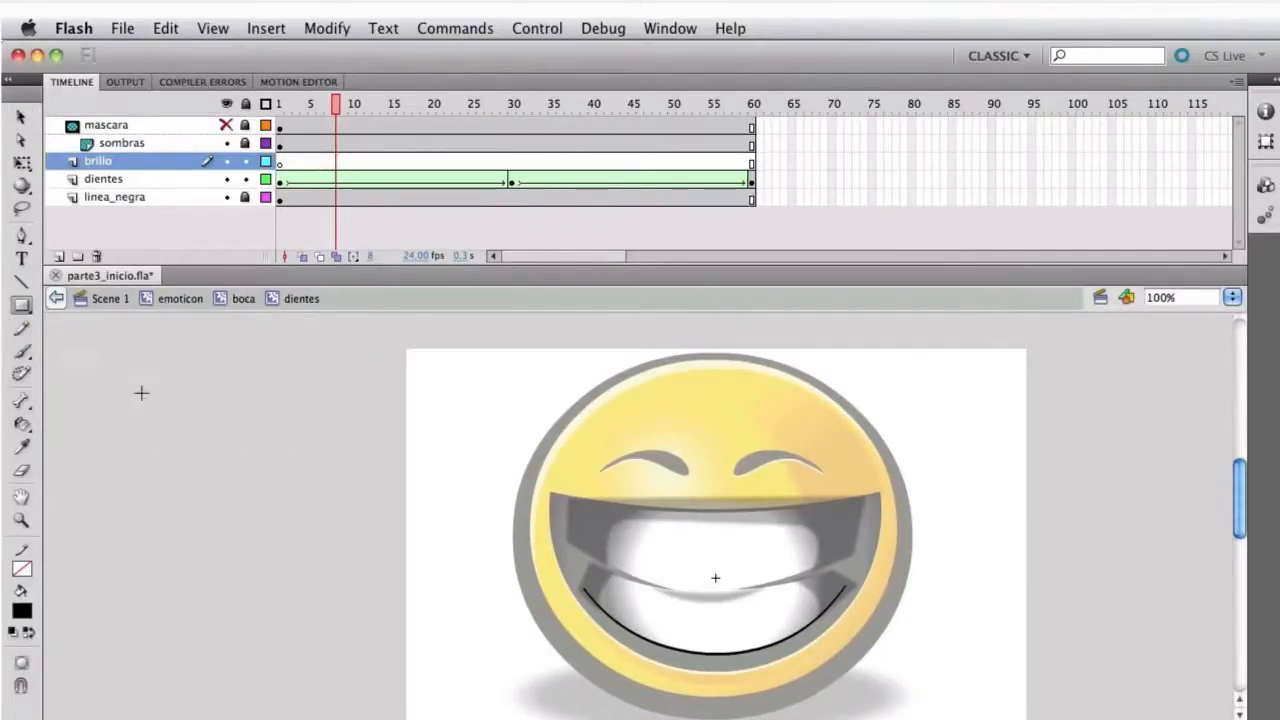
drag(110, 379, 313, 700)
key(q)
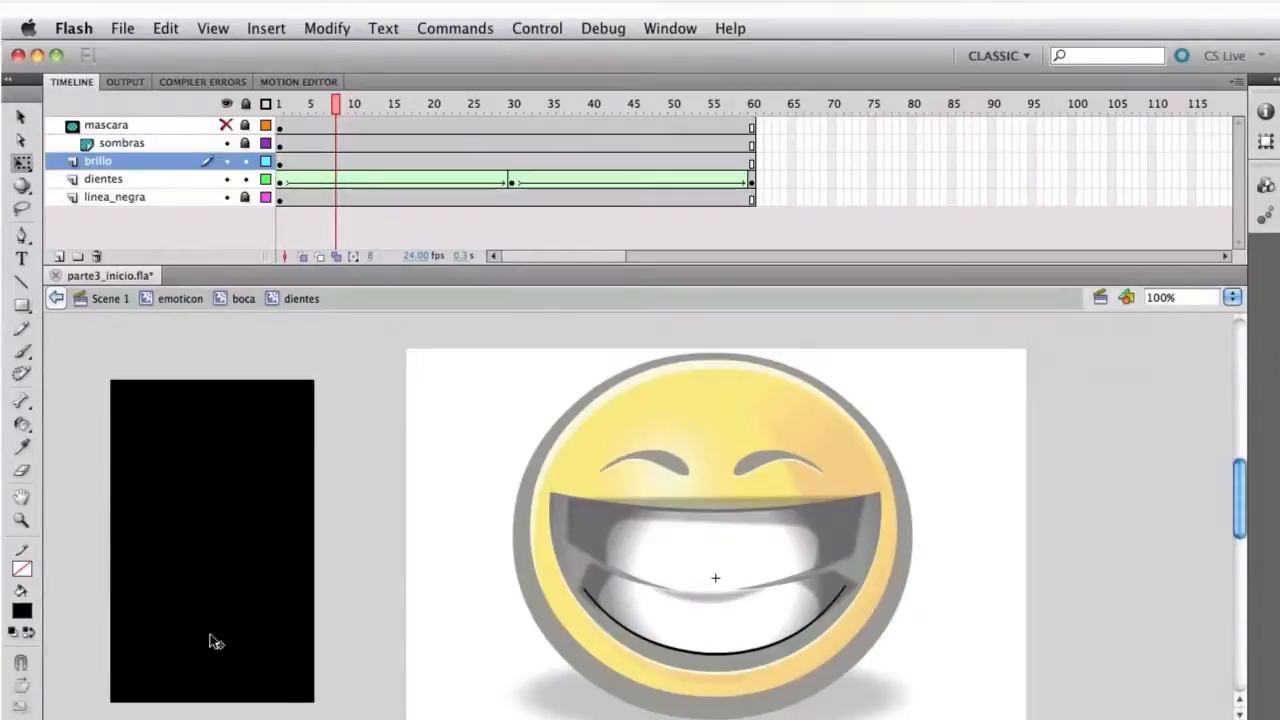
mouse_move(211, 640)
mouse_down()
mouse_move(275, 660)
mouse_move(297, 637)
mouse_move(280, 626)
mouse_move(323, 633)
mouse_up()
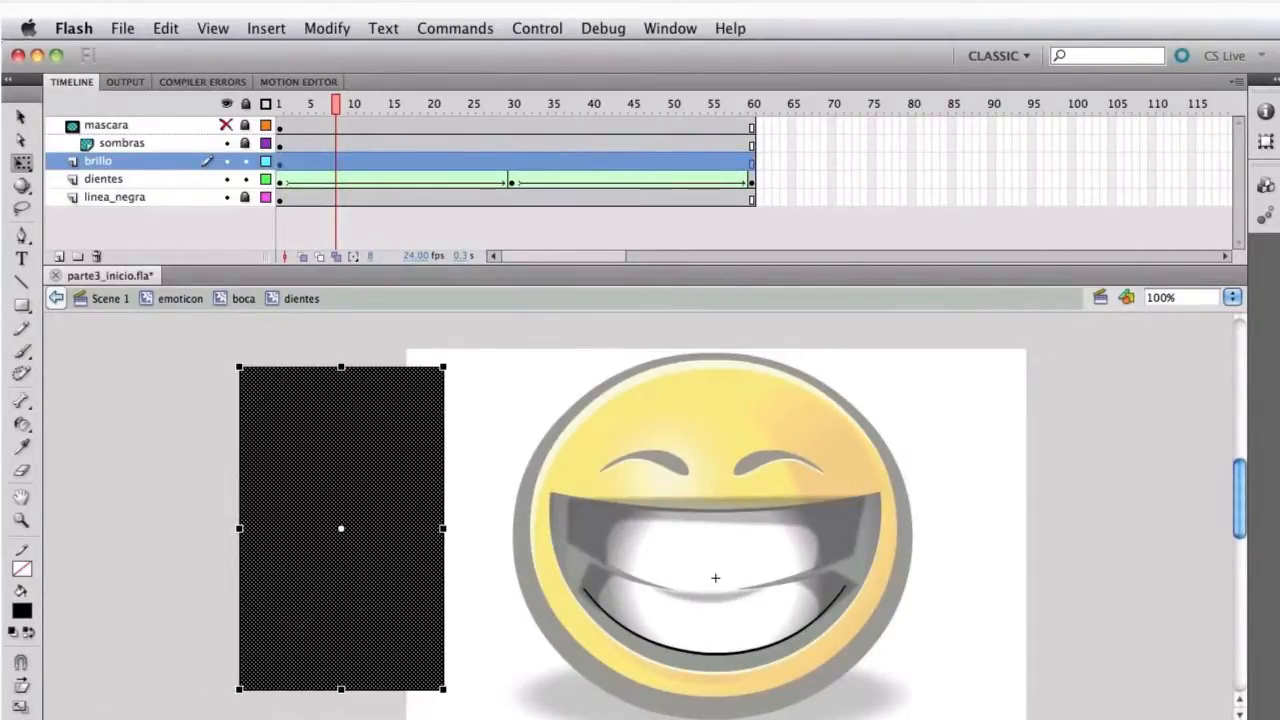
Fill the brillo rectangle with the preset linear gradient from white to black
drag(1027, 719, 1054, 298)
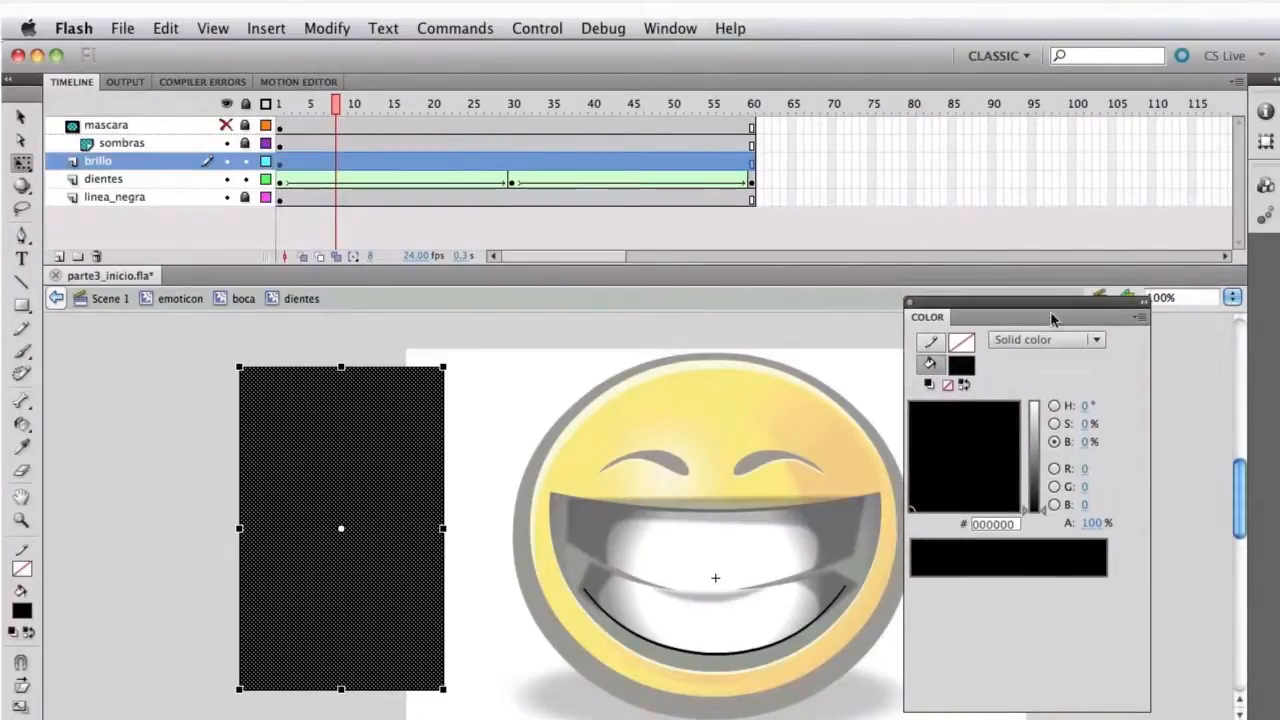
click(961, 366)
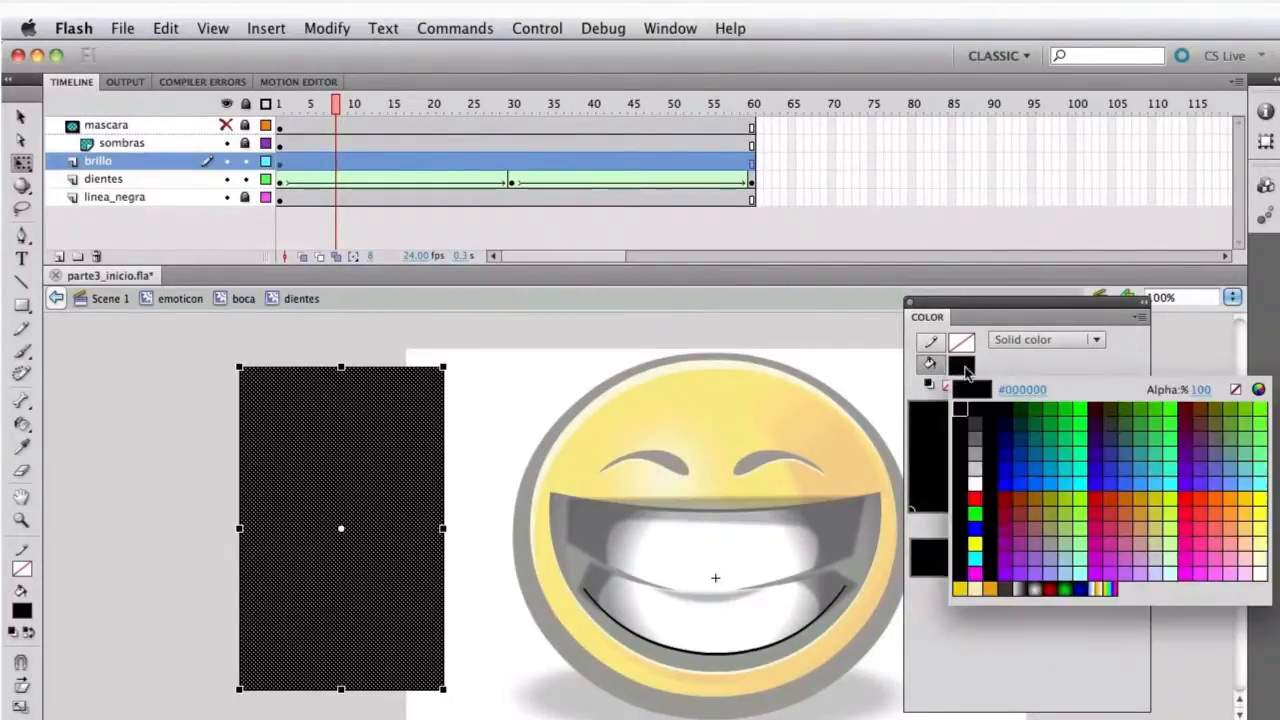
click(1028, 587)
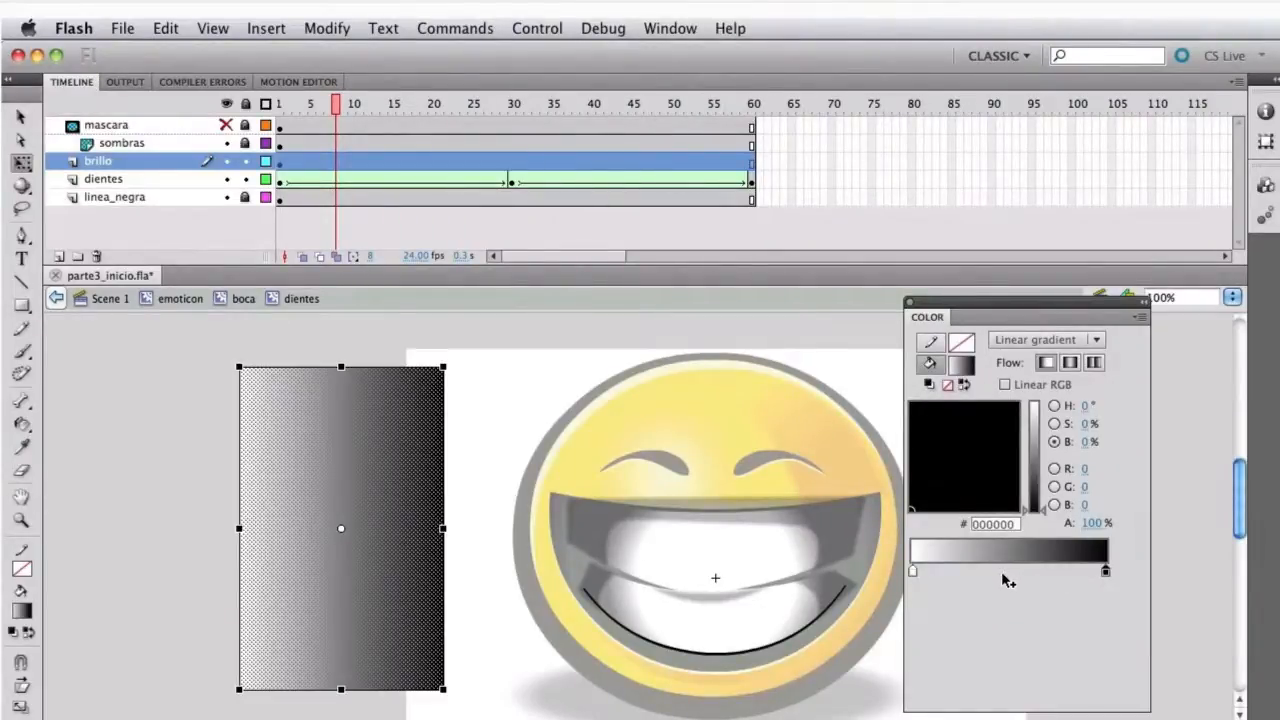
Add a grey stop at the middle of the gradient and make the black end stop white with 0% alpha
click(999, 573)
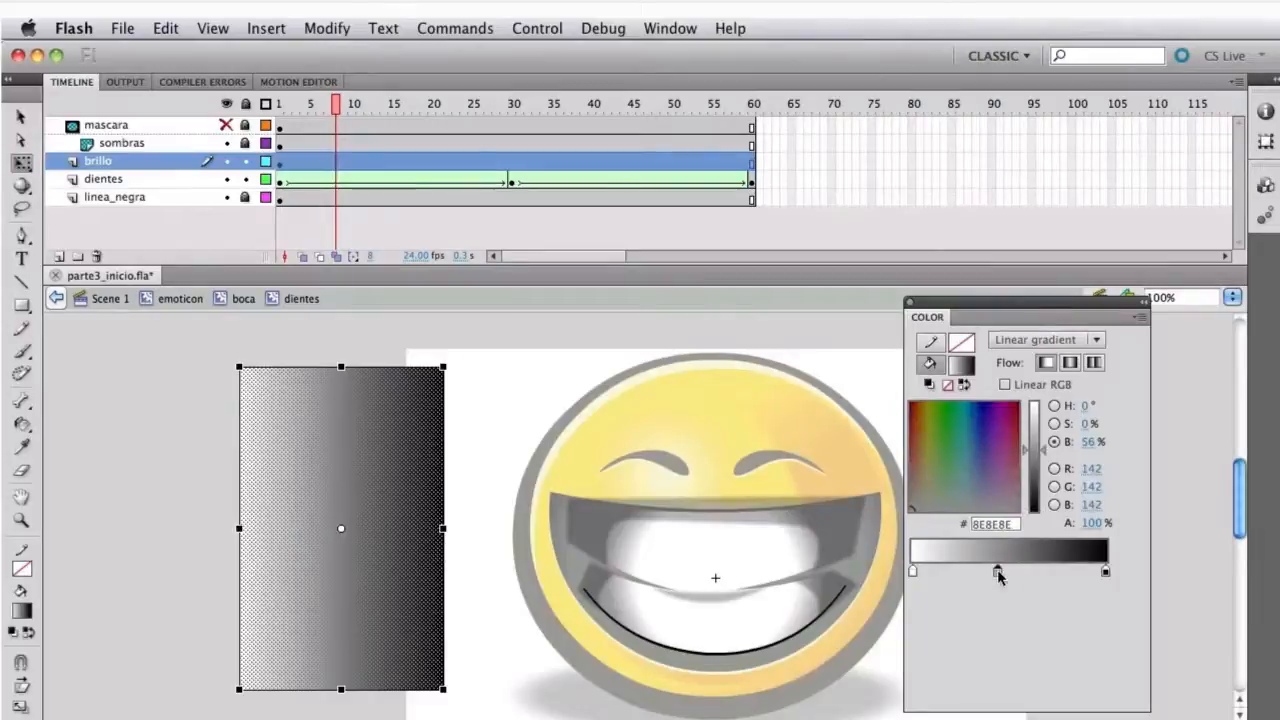
click(1105, 572)
click(1132, 672)
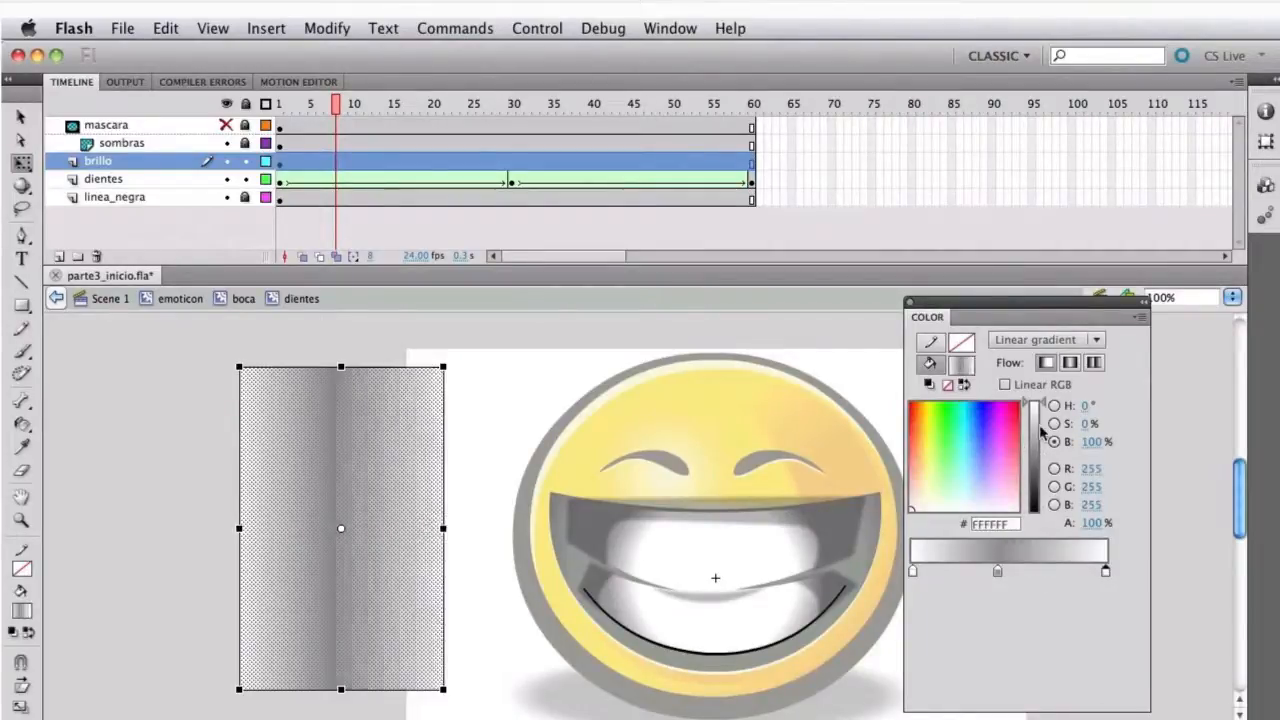
click(1092, 523)
text(0)
key(Return)
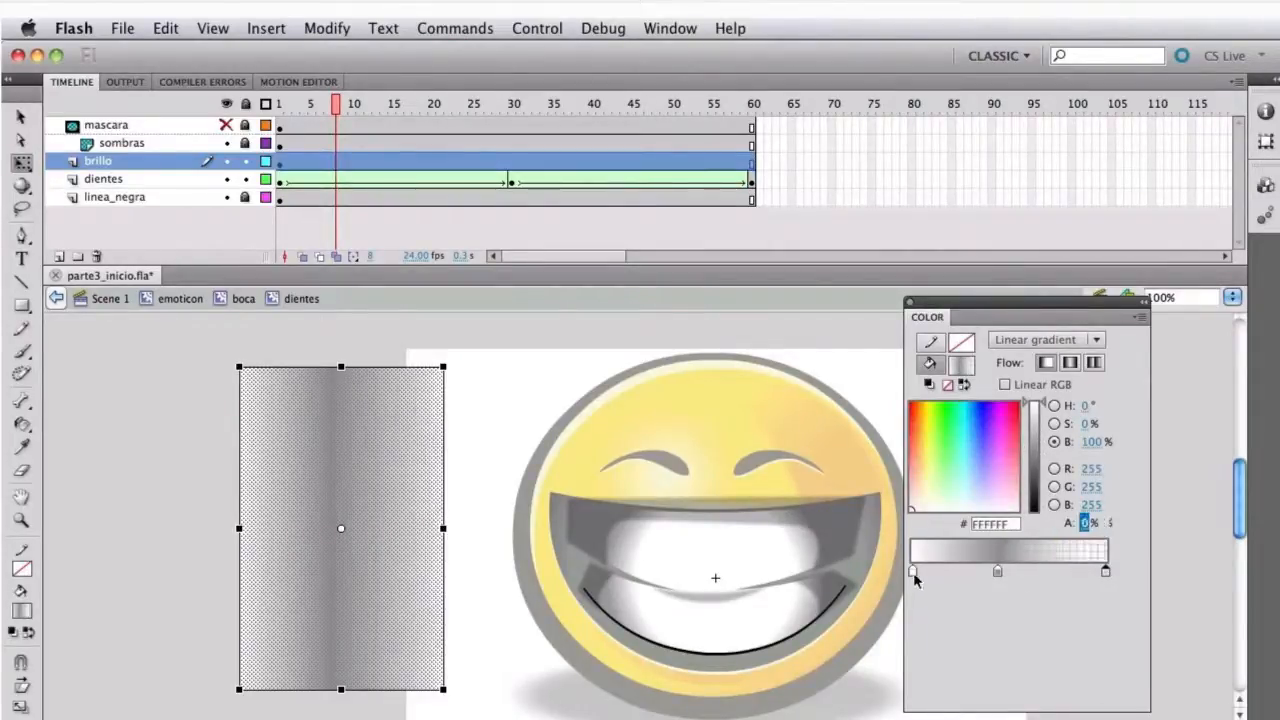
Set the alpha of the gradient's starting white stop to 0%
double_click(913, 573)
click(939, 666)
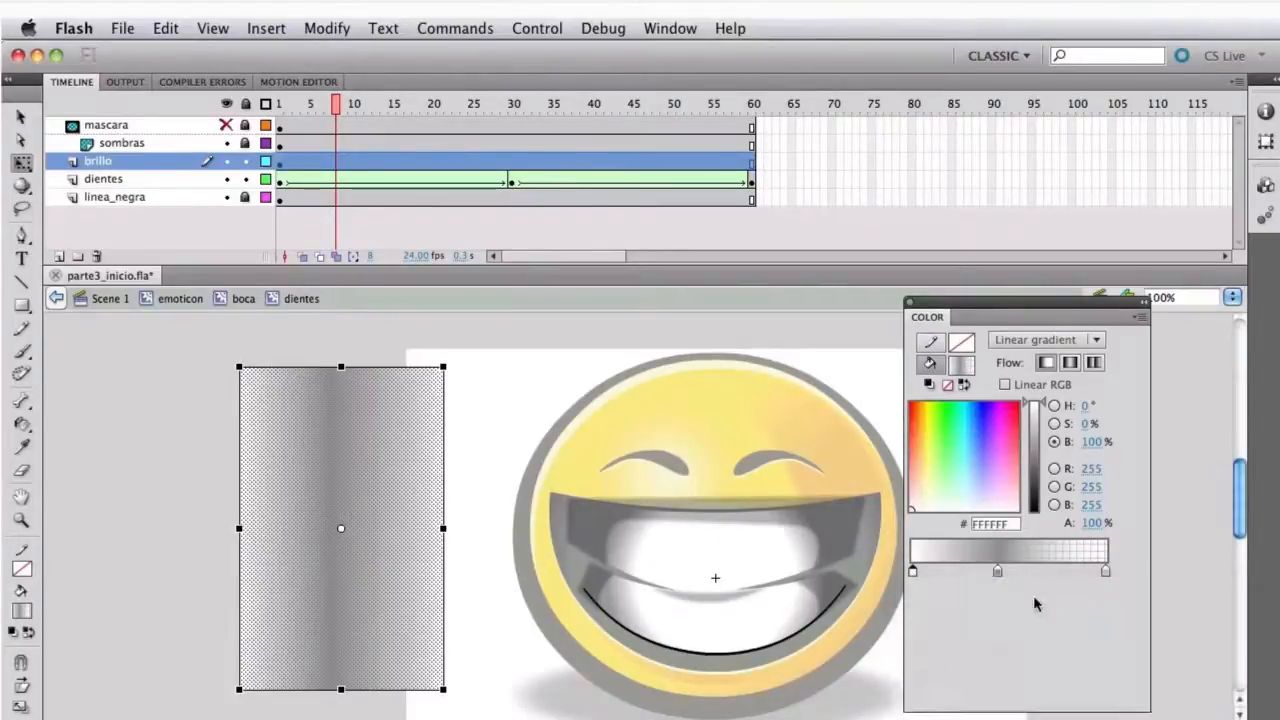
click(1092, 523)
text(0)
key(Return)
double_click(913, 571)
drag(1194, 592, 866, 574)
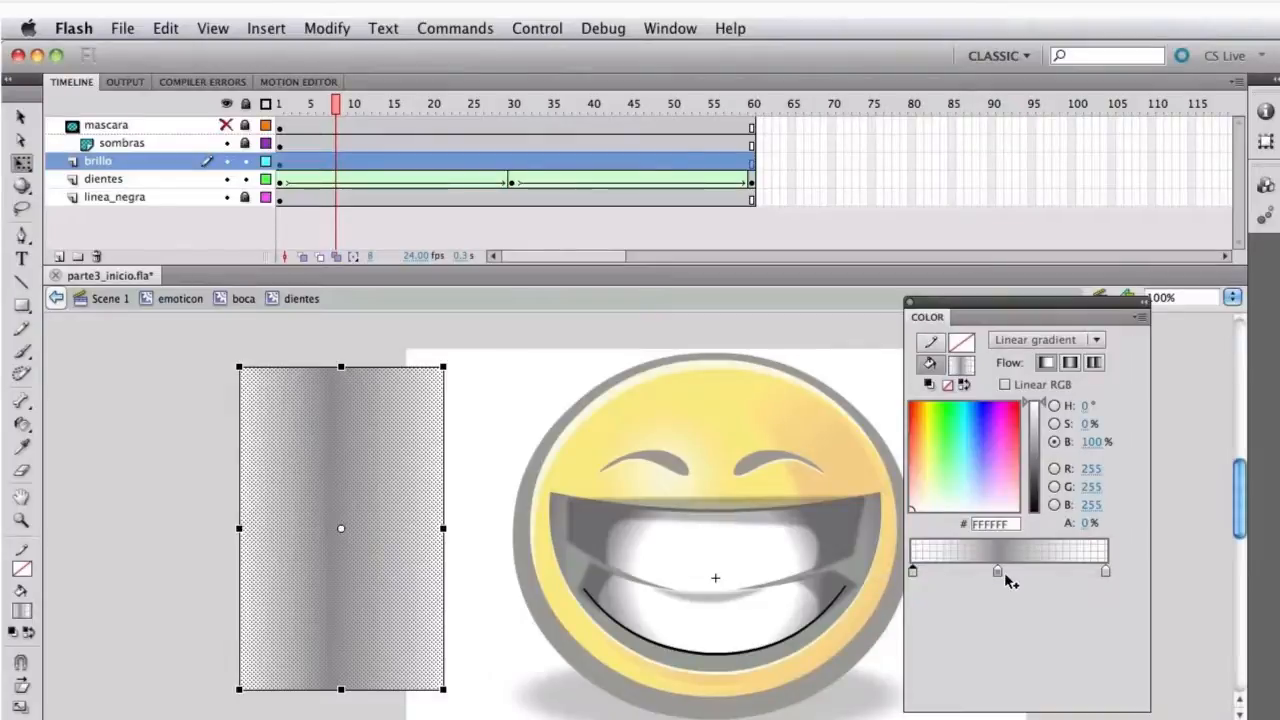
Lighten the middle gradient stop to 85% brightness, colour D9D9D9
click(997, 572)
drag(1036, 456, 1032, 414)
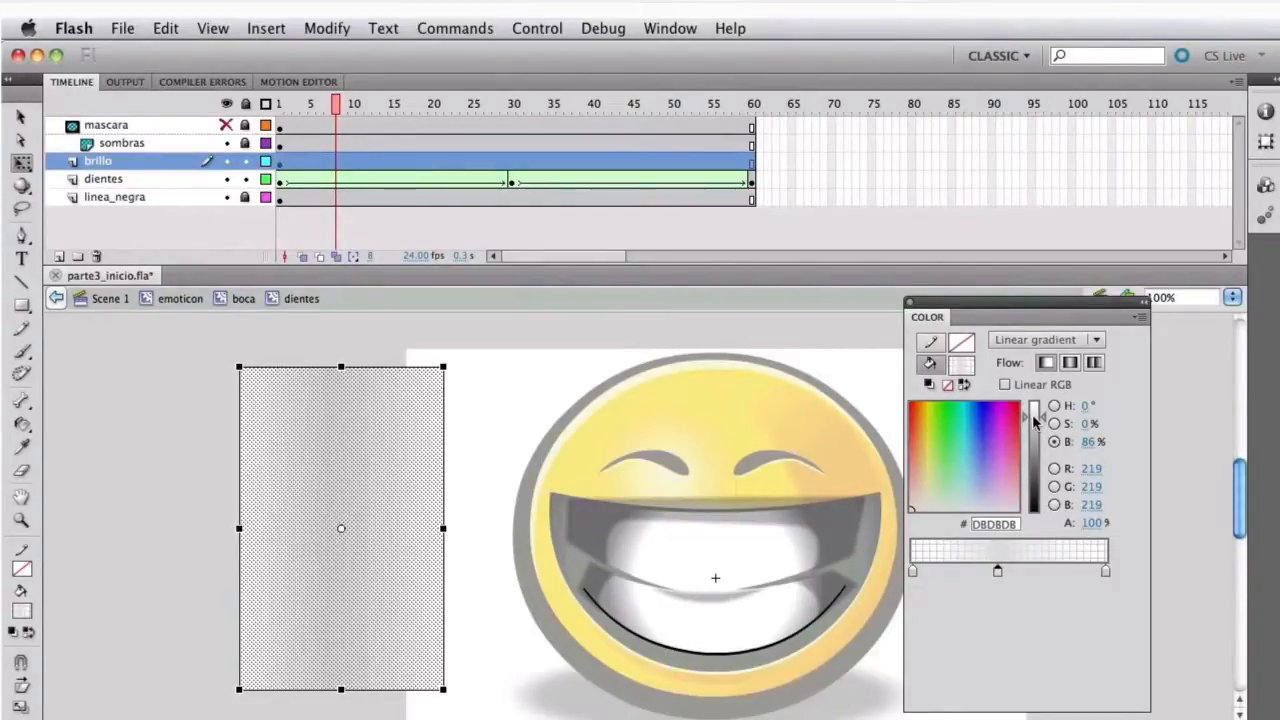
drag(1032, 414, 1031, 415)
click(572, 370)
Narrow the gradient inside the brillo rectangle with Gradient Transform, and stretch the rectangle slightly wider with Free Transform
key(f)
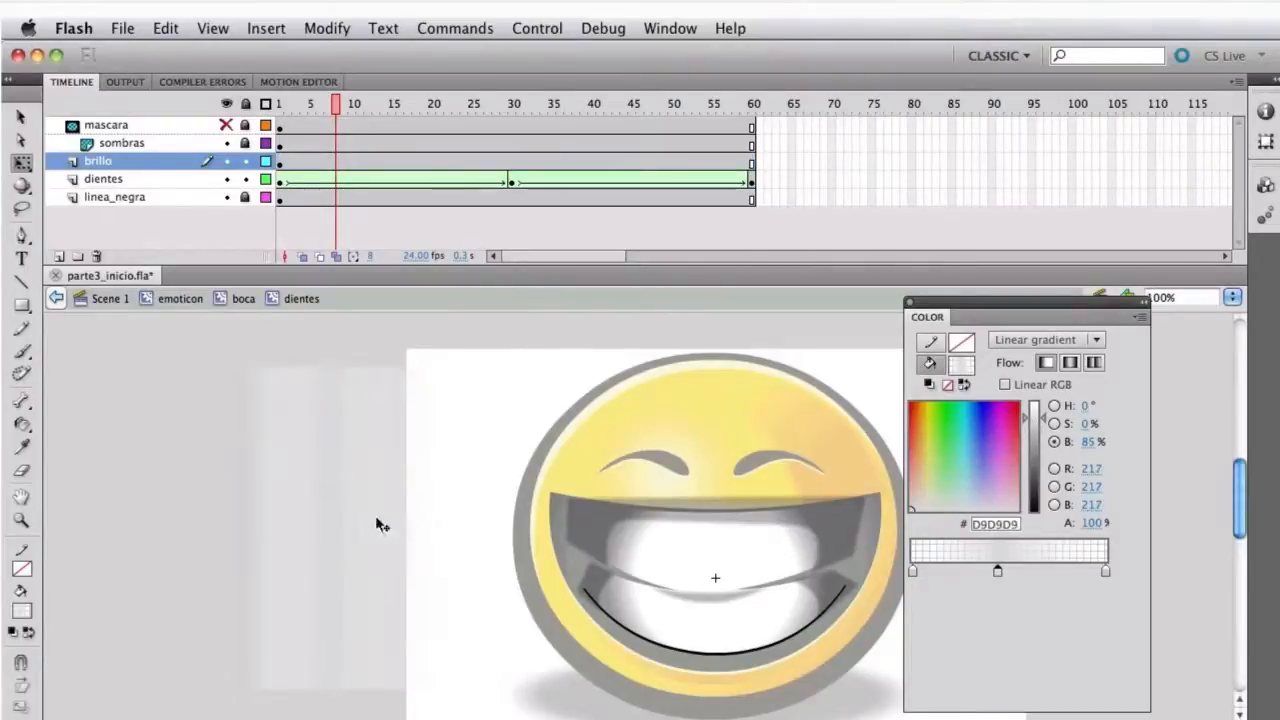
click(377, 524)
drag(445, 529, 418, 528)
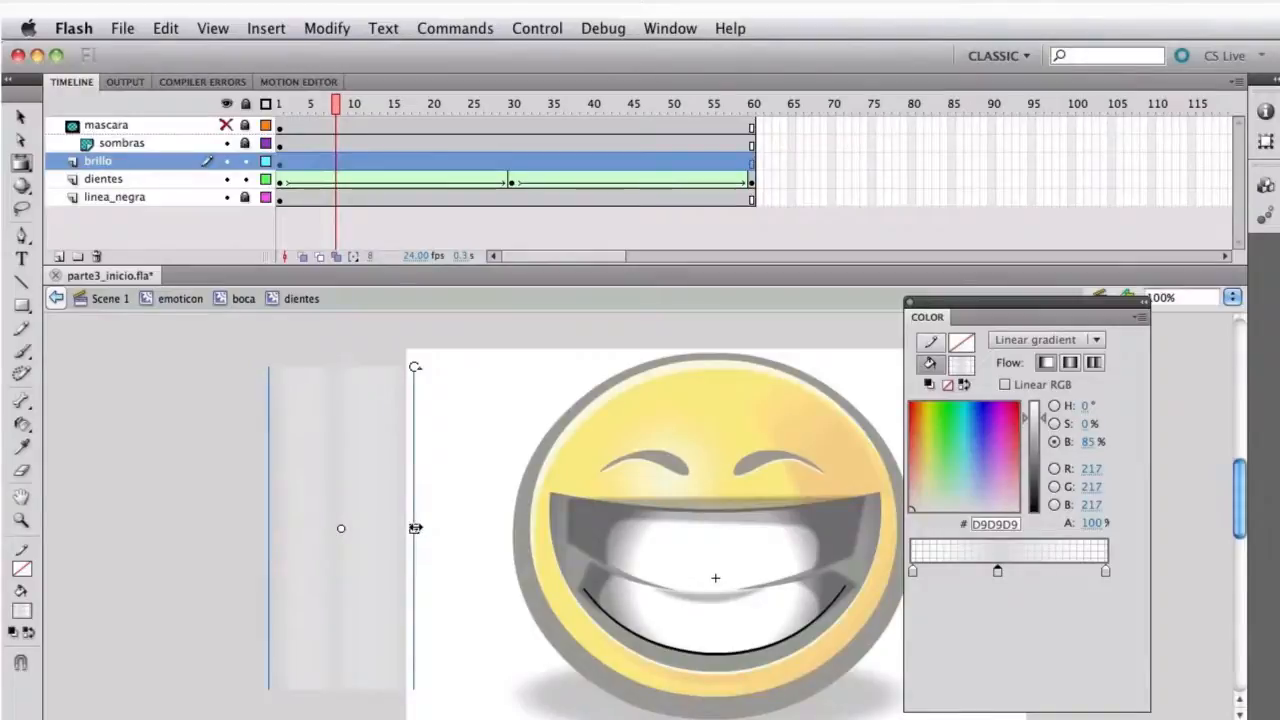
key(q)
drag(443, 528, 453, 528)
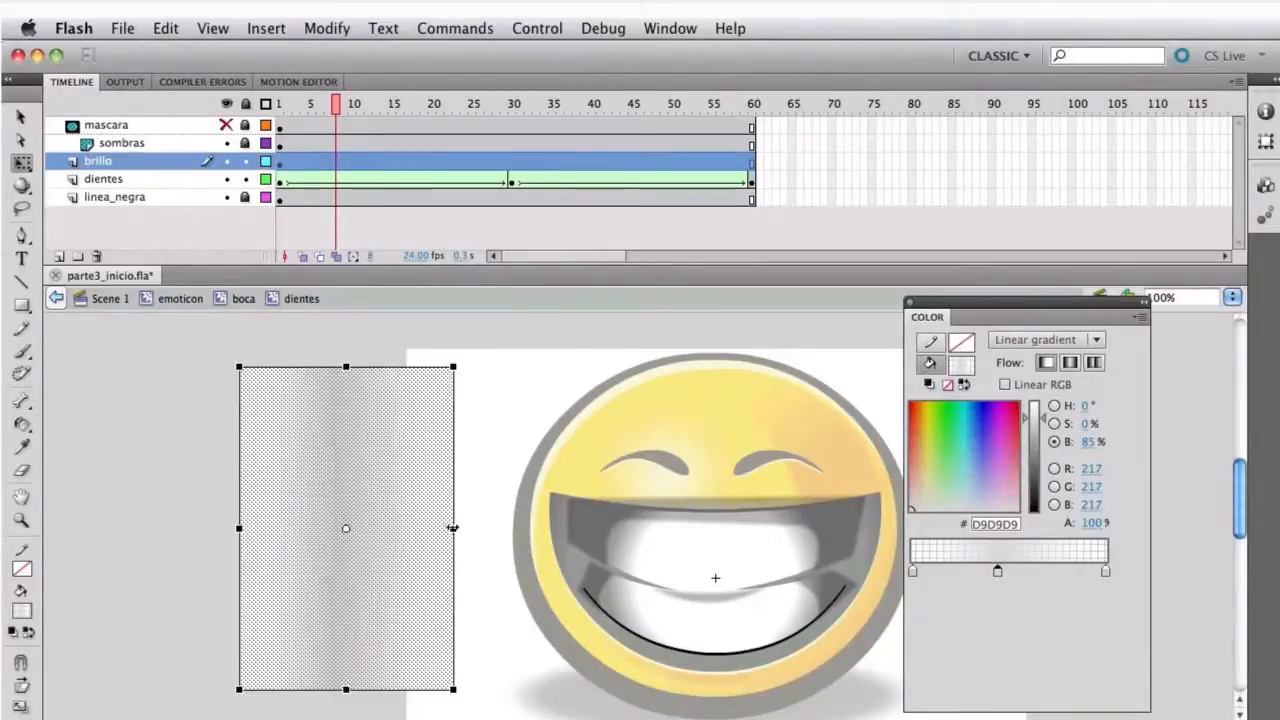
Convert the gradient rectangle to a movie clip symbol named brillo_de_dientes, and check the shape inside it
key(F8)
text(bri)
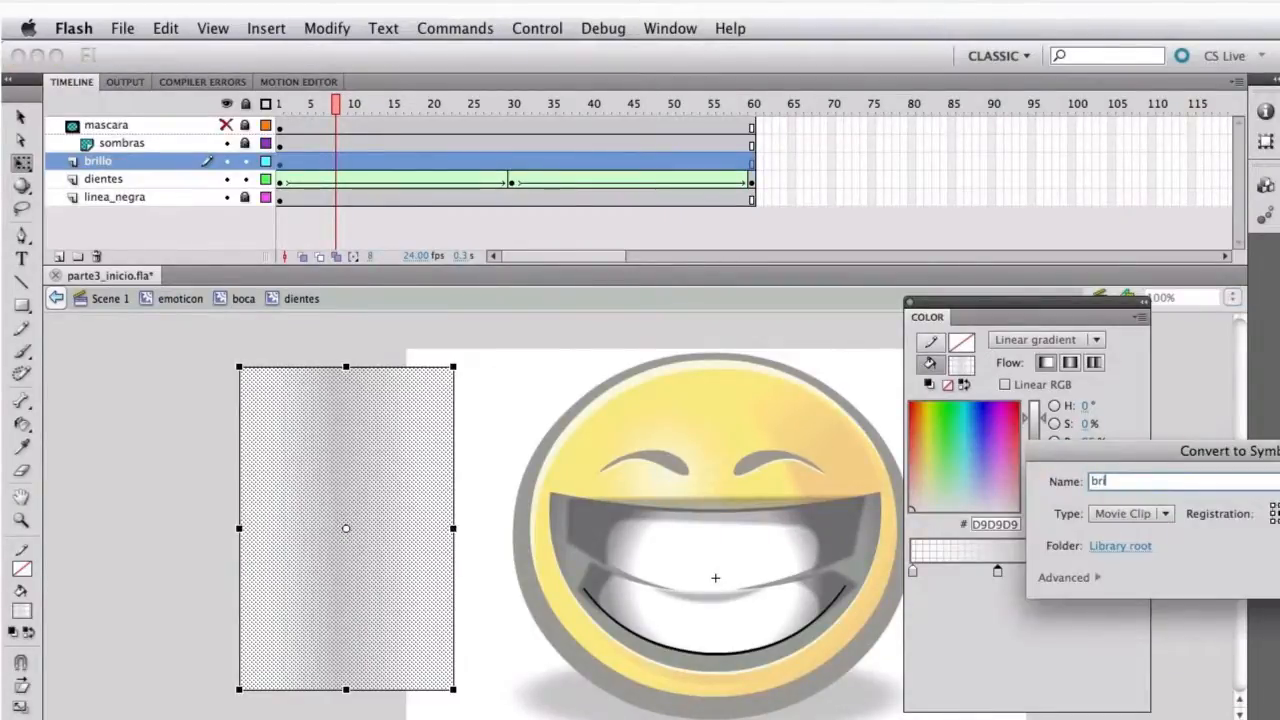
drag(1122, 447, 678, 428)
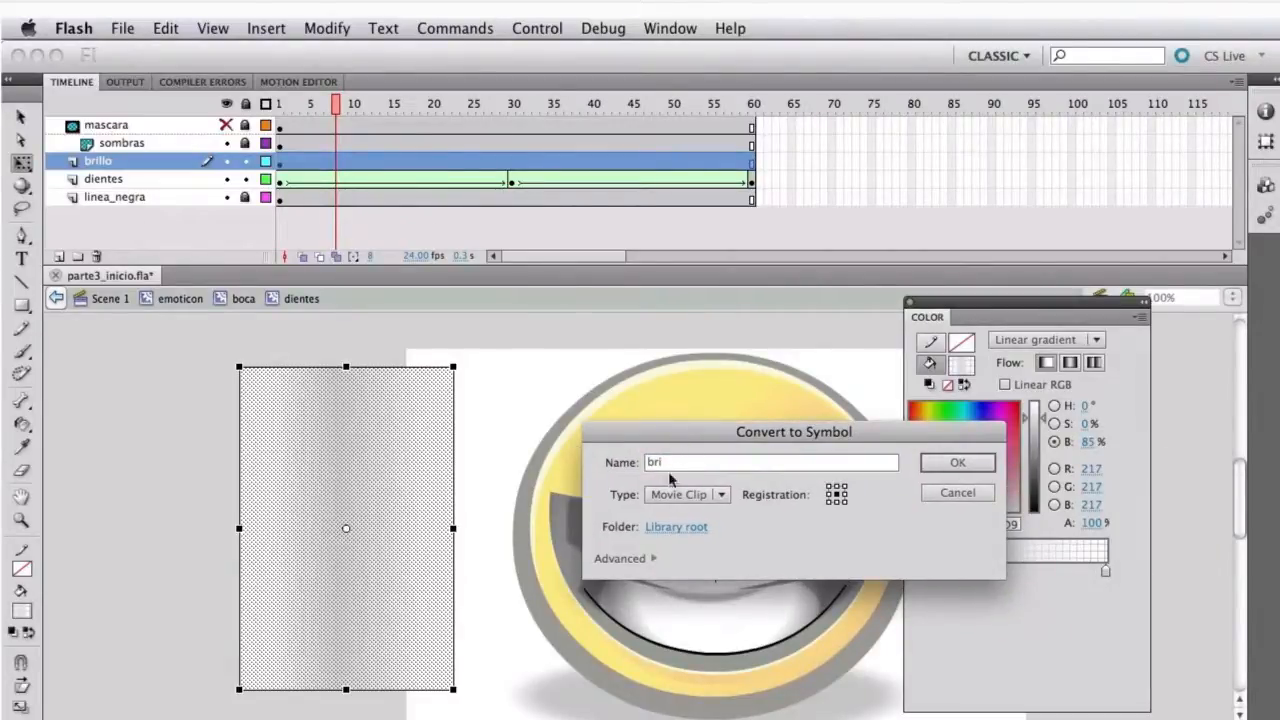
click(668, 466)
text(llo_de)
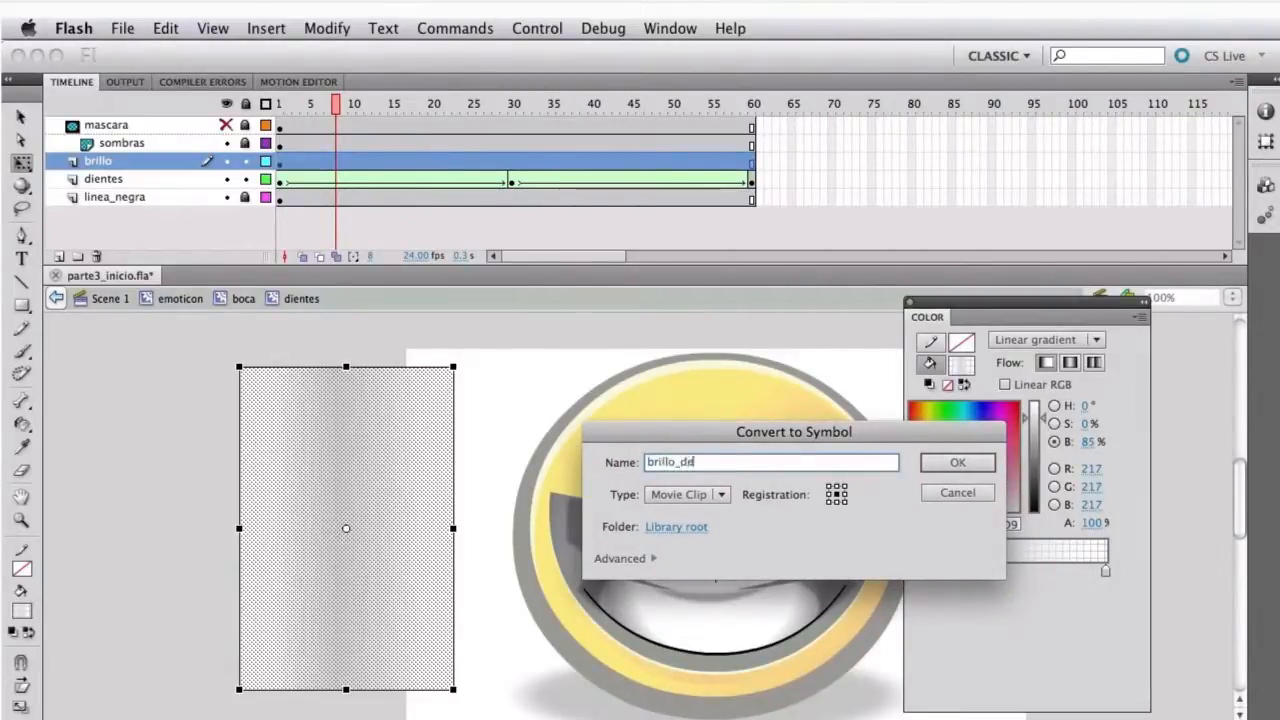
text(_dientes)
key(Return)
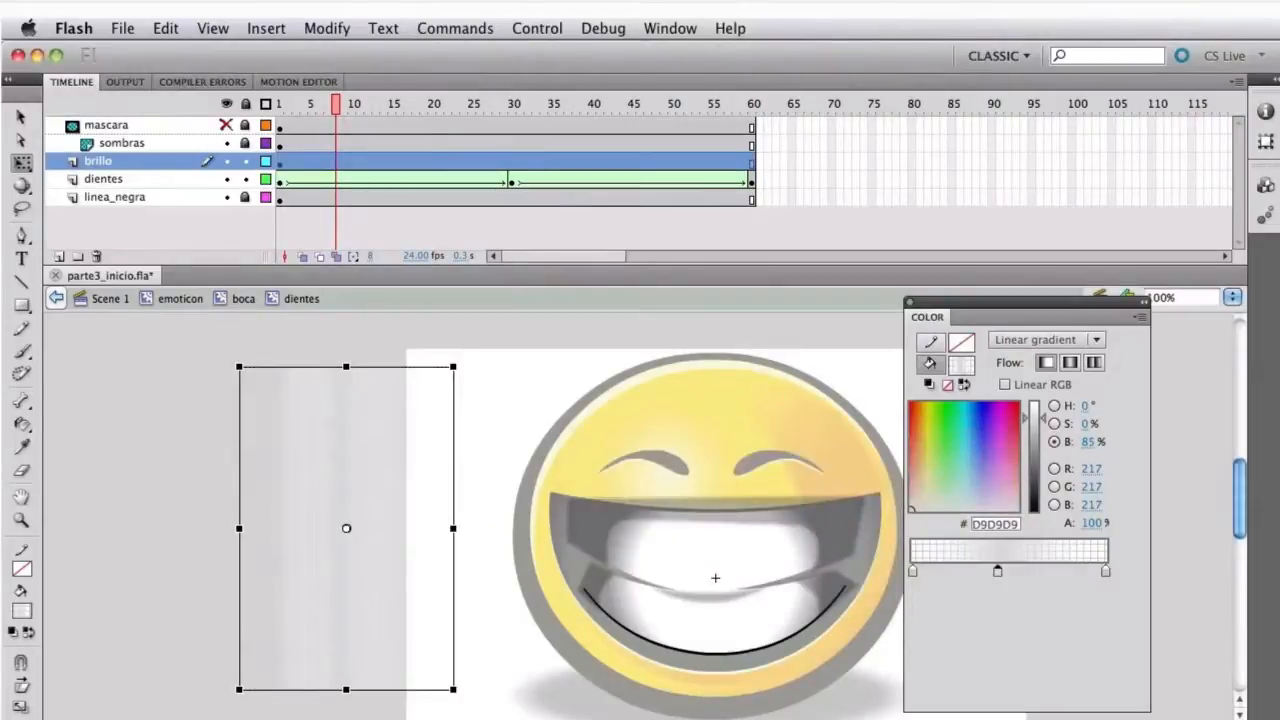
double_click(365, 631)
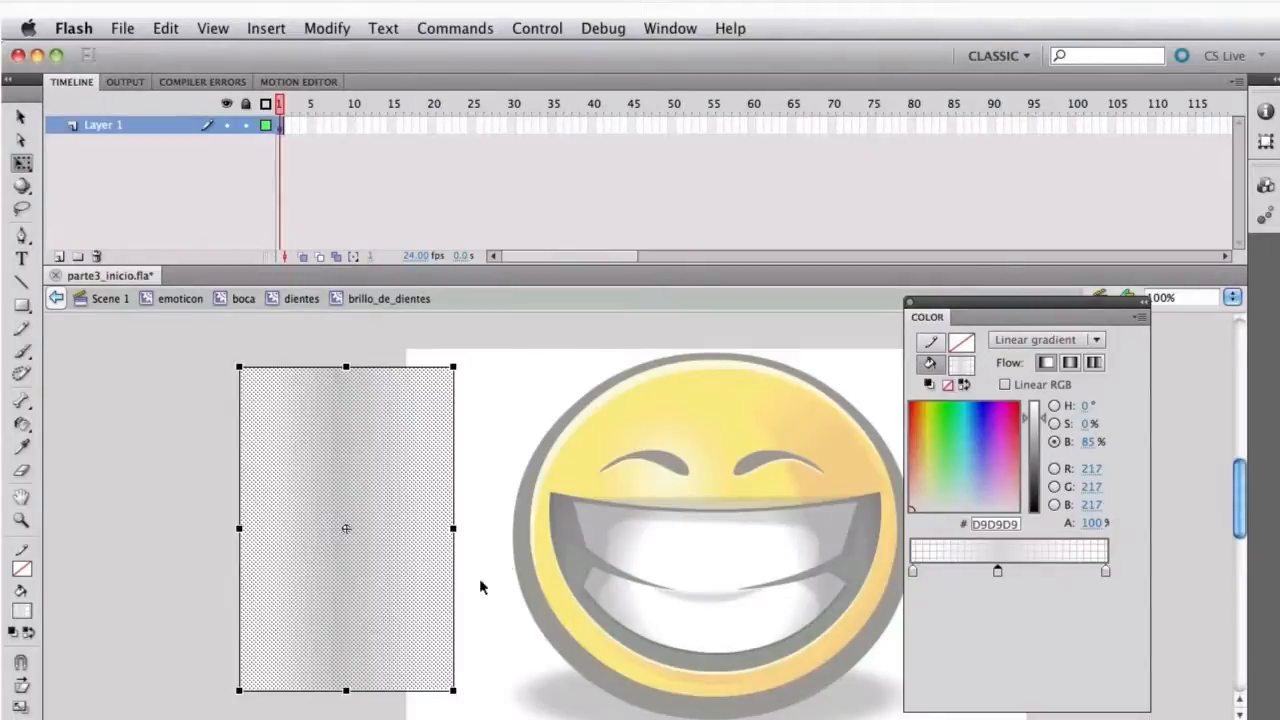
double_click(183, 484)
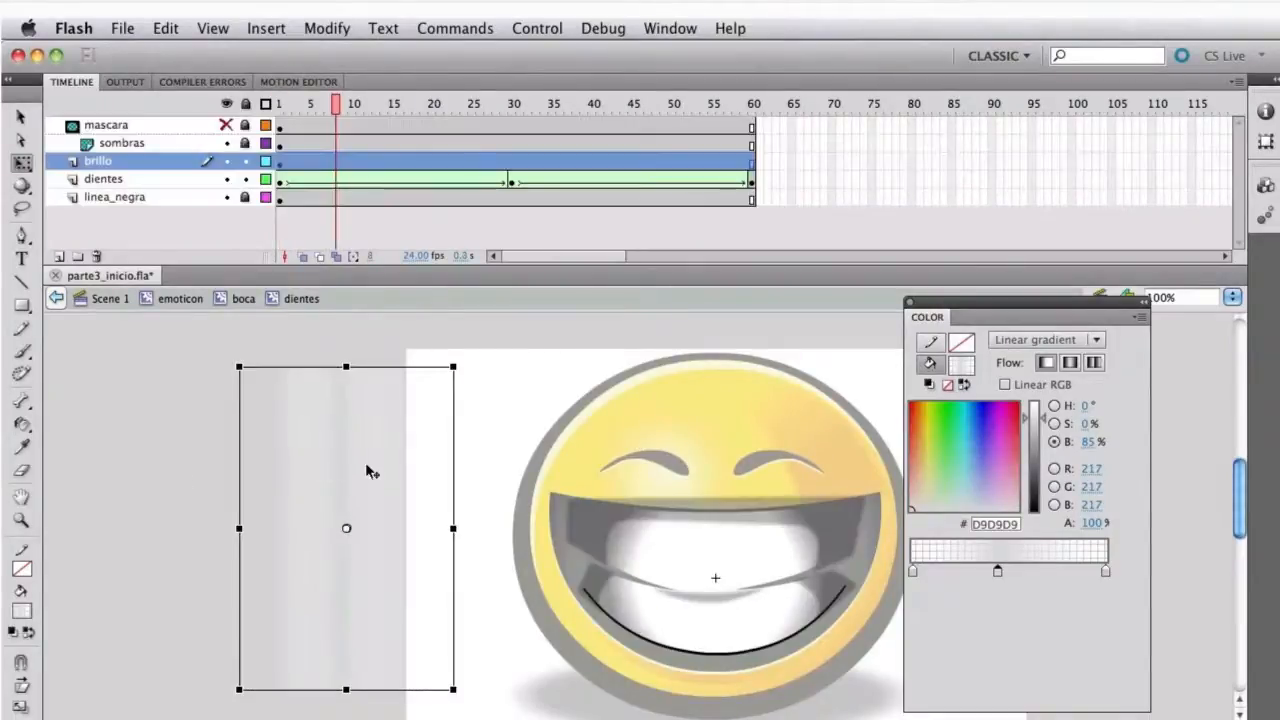
Tilt the shine clip clockwise and place it at the upper left of the emoticon's face
drag(365, 462, 455, 416)
drag(555, 317, 615, 375)
drag(475, 452, 331, 463)
key(space)
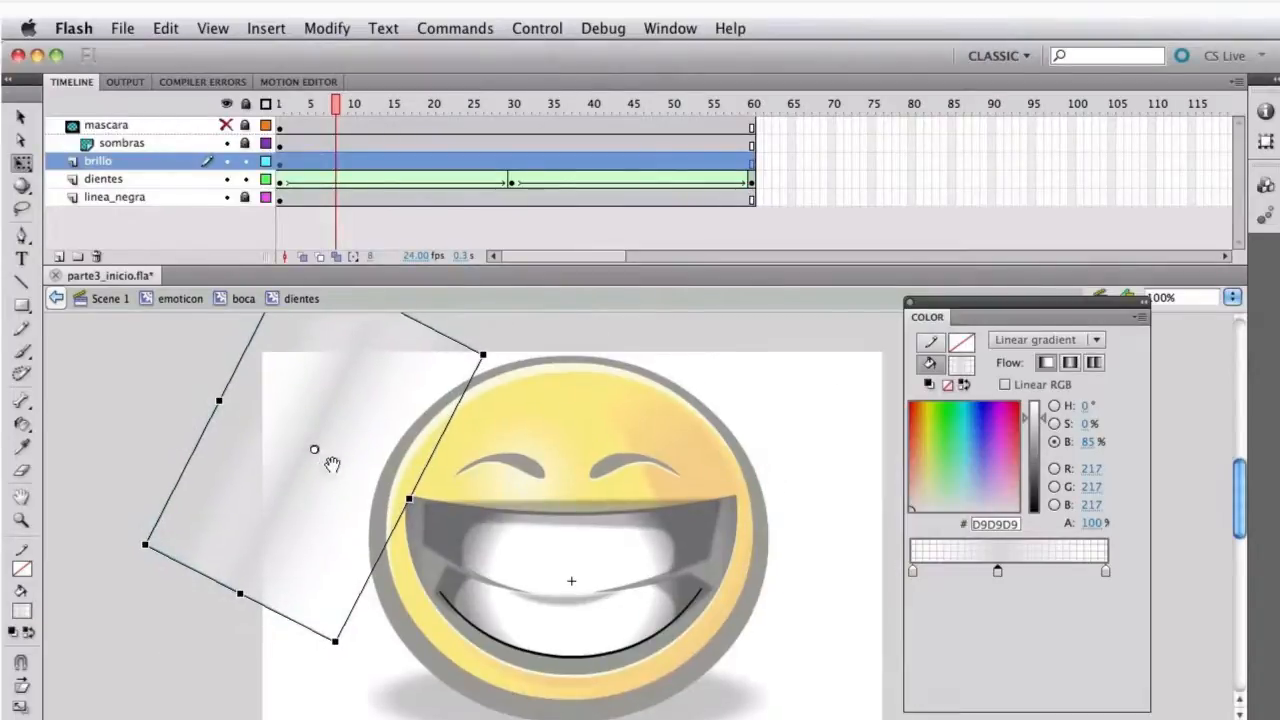
Move the first keyframe of the brillo layer to frame 27
click(280, 164)
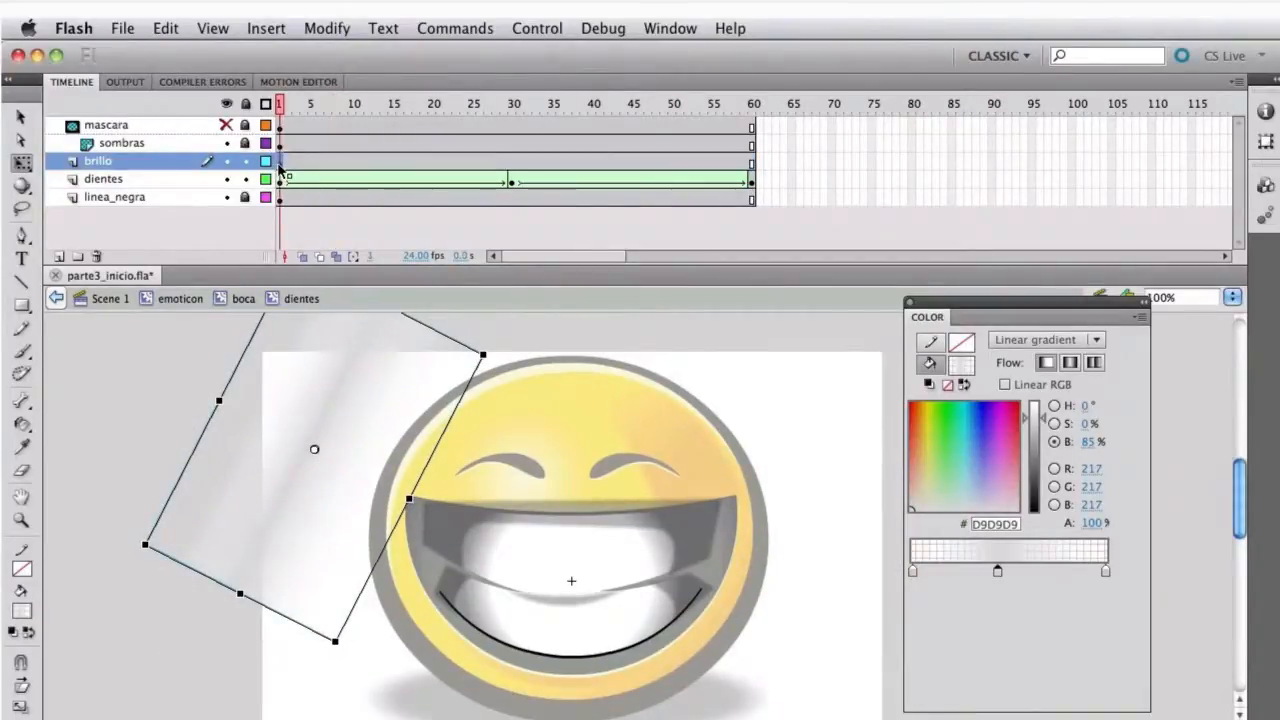
right_click(280, 170)
key(Escape)
click(472, 162)
drag(478, 166, 490, 166)
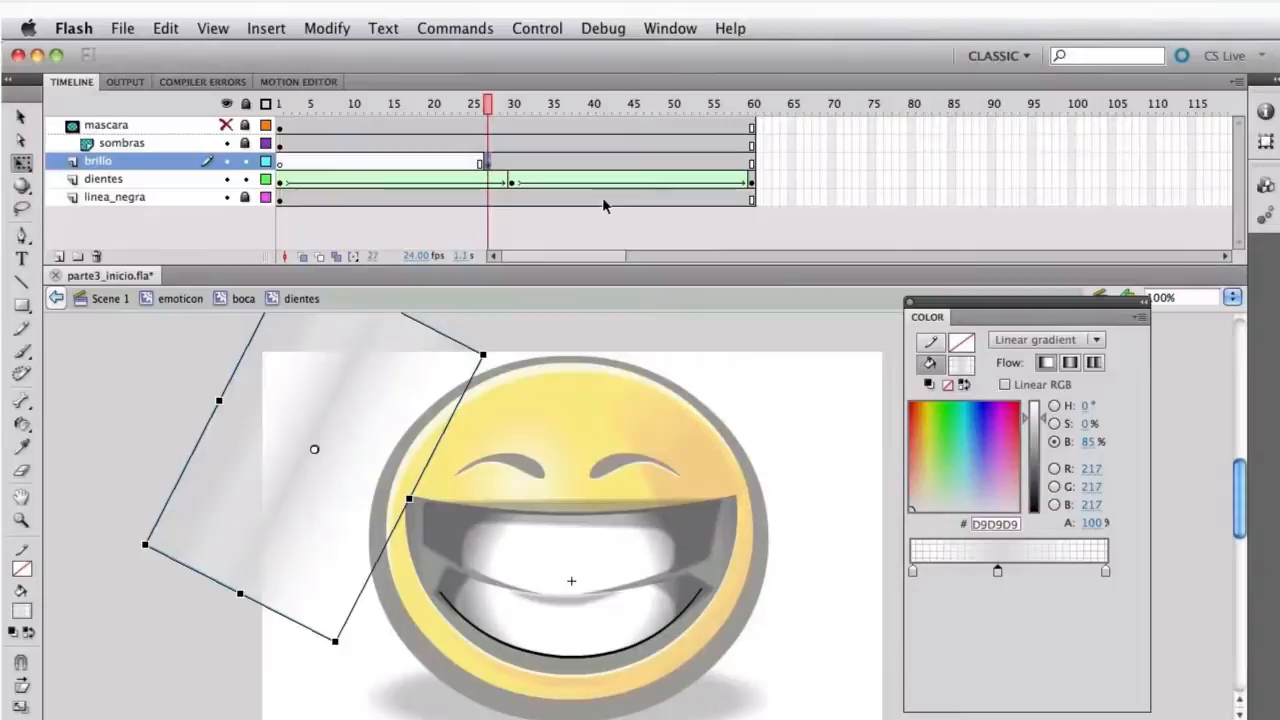
Insert a keyframe at frame 56 of the brillo layer and move the shine to the lower right of the face
click(720, 164)
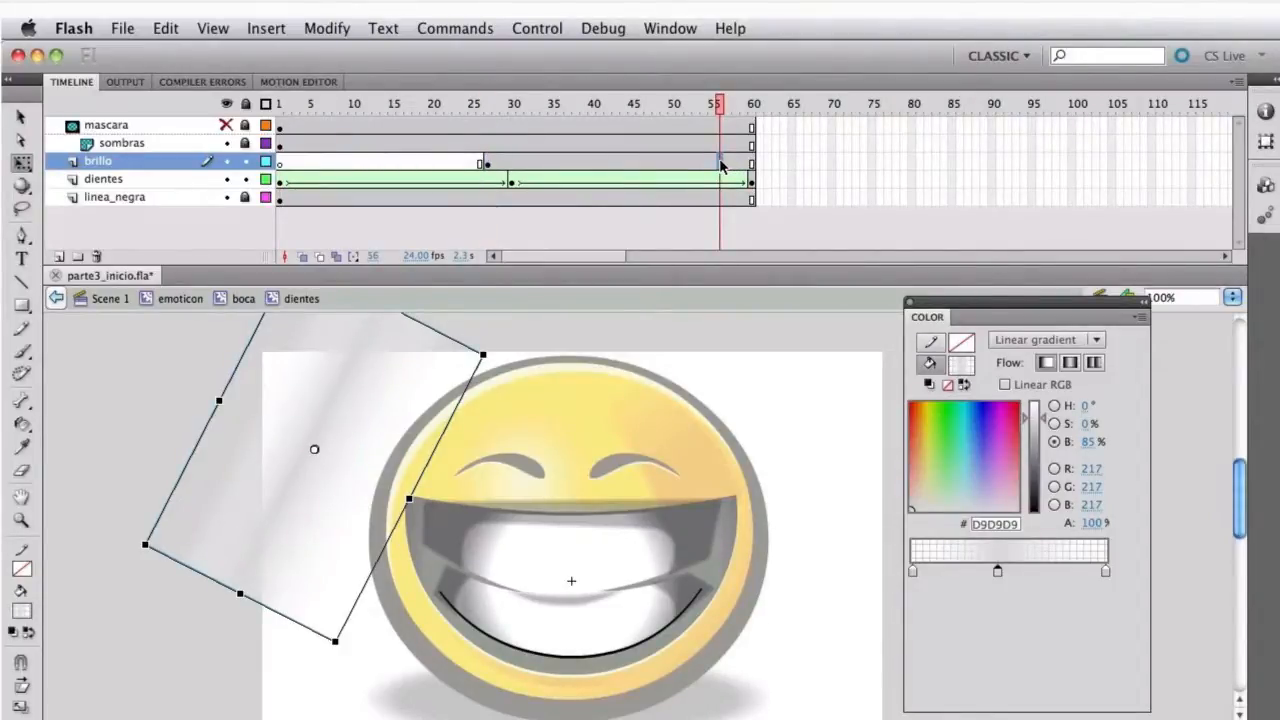
right_click(720, 164)
click(785, 290)
drag(670, 478, 656, 388)
drag(243, 394, 779, 602)
drag(622, 438, 636, 532)
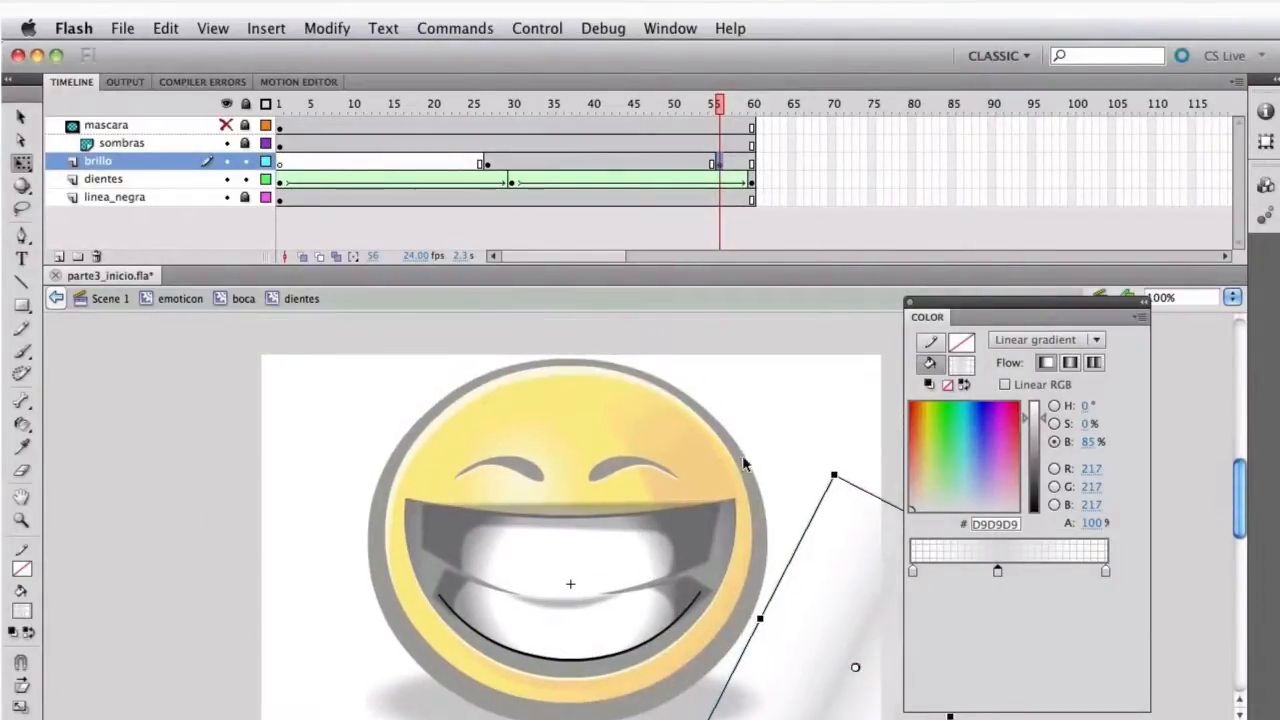
Create a classic tween between the brillo keyframes at frames 27 and 56, with an ease of 100 out
click(561, 164)
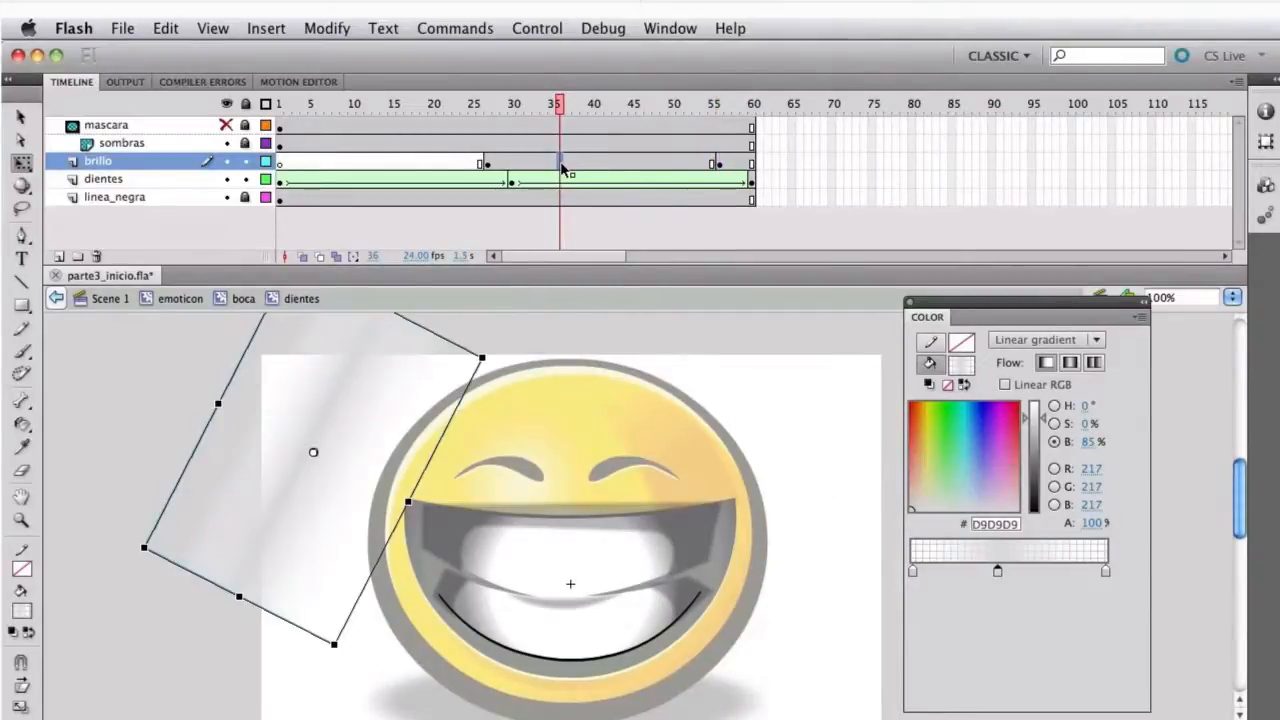
right_click(563, 168)
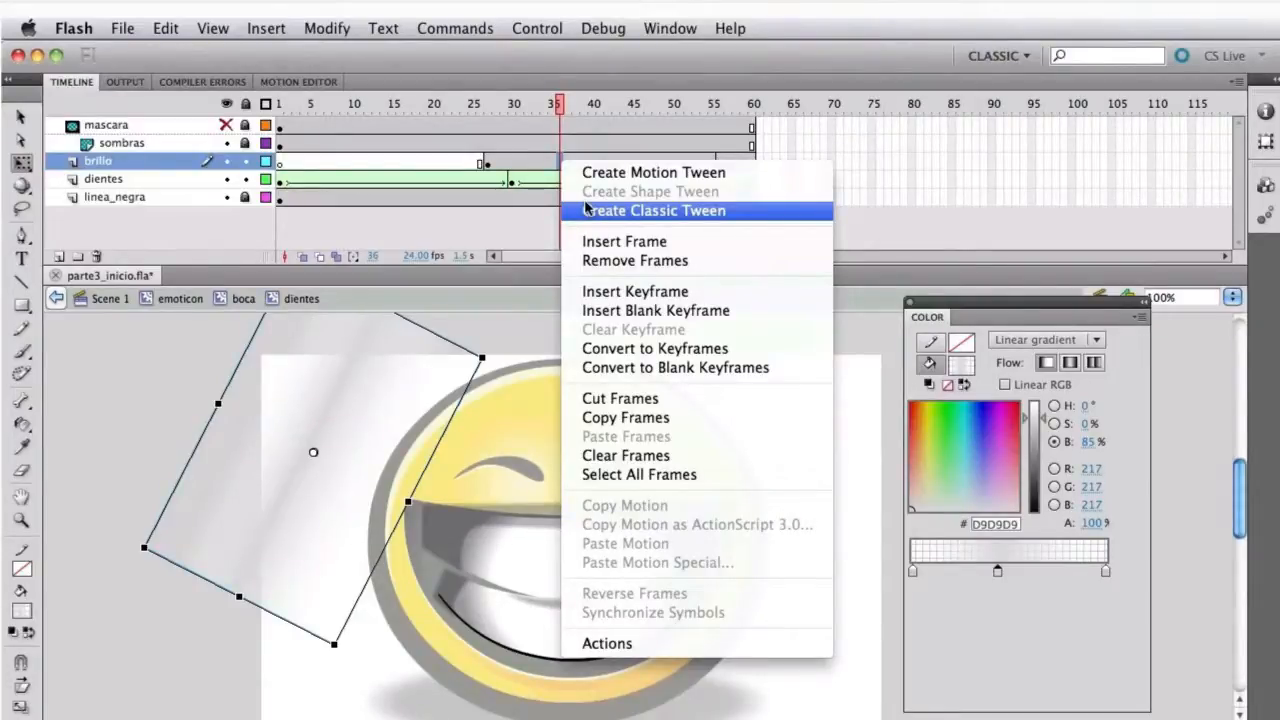
click(737, 212)
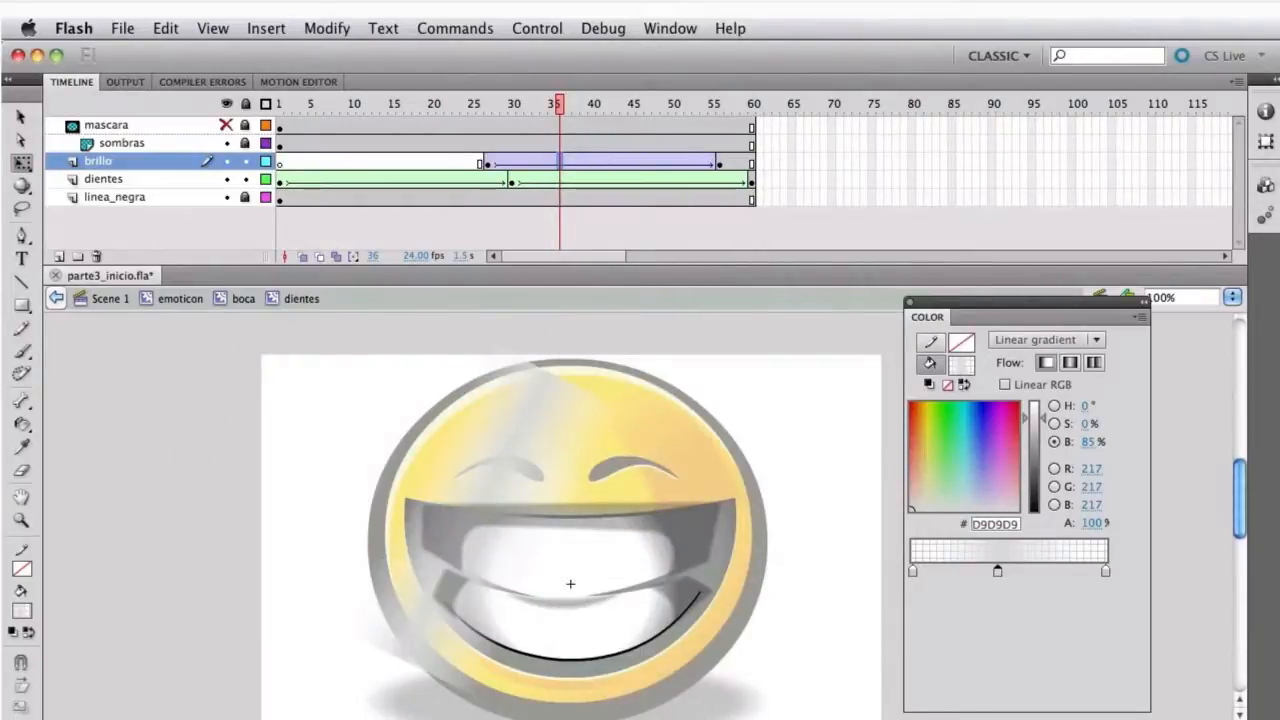
drag(1278, 178, 1024, 153)
drag(998, 350, 1160, 347)
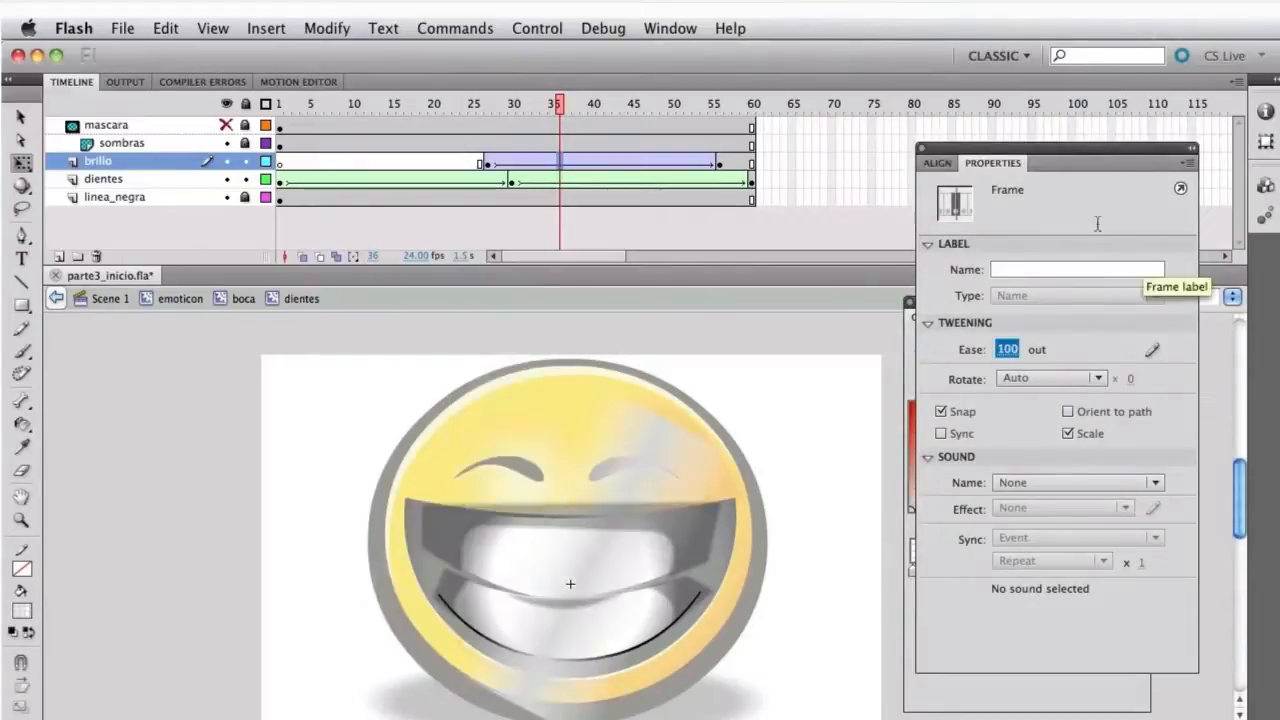
drag(1043, 150, 1278, 160)
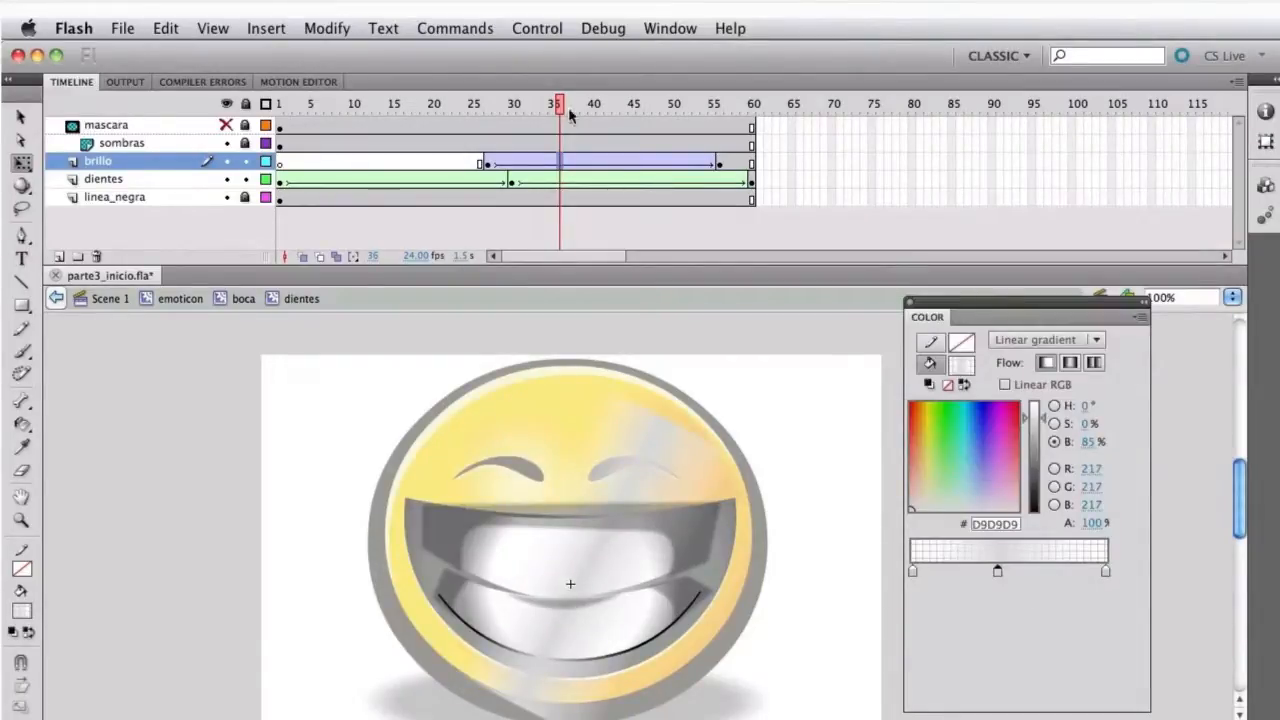
mouse_move(560, 105)
mouse_down()
mouse_move(514, 105)
mouse_move(672, 120)
mouse_move(547, 121)
mouse_up()
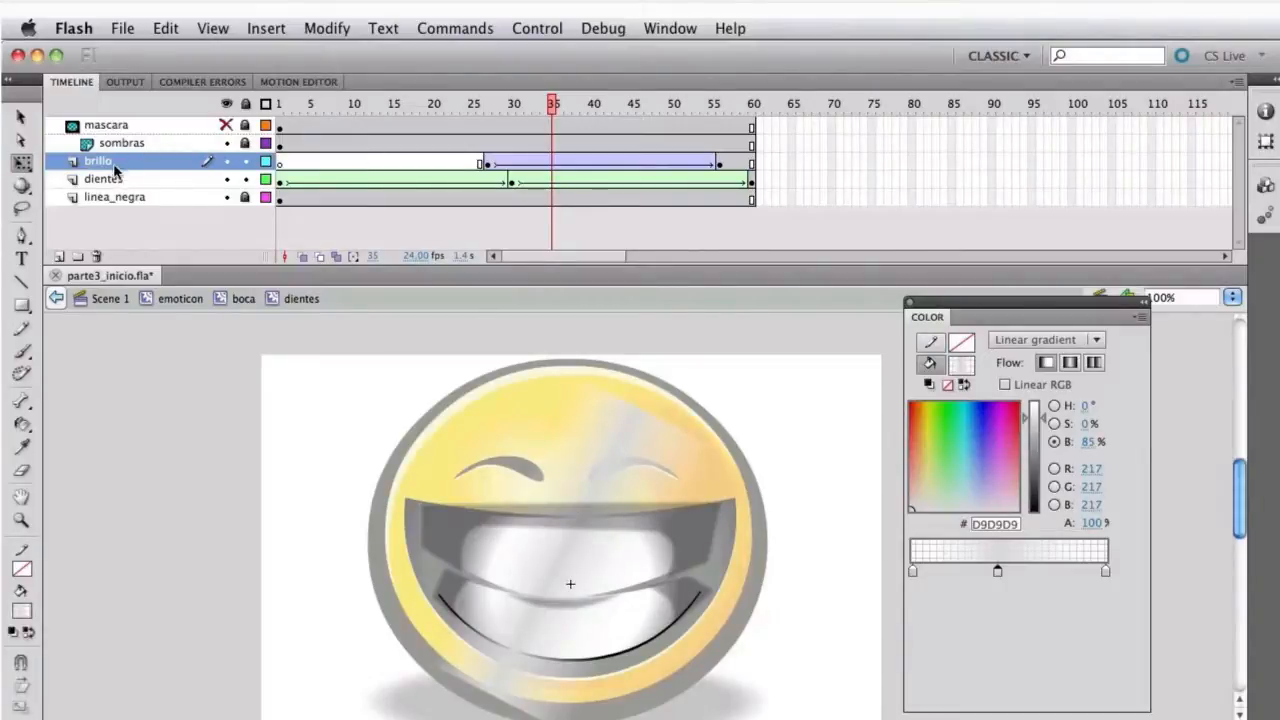
Nest the brillo layer under the mascara mask layer below sombras and scrub through the timeline
drag(122, 165, 125, 158)
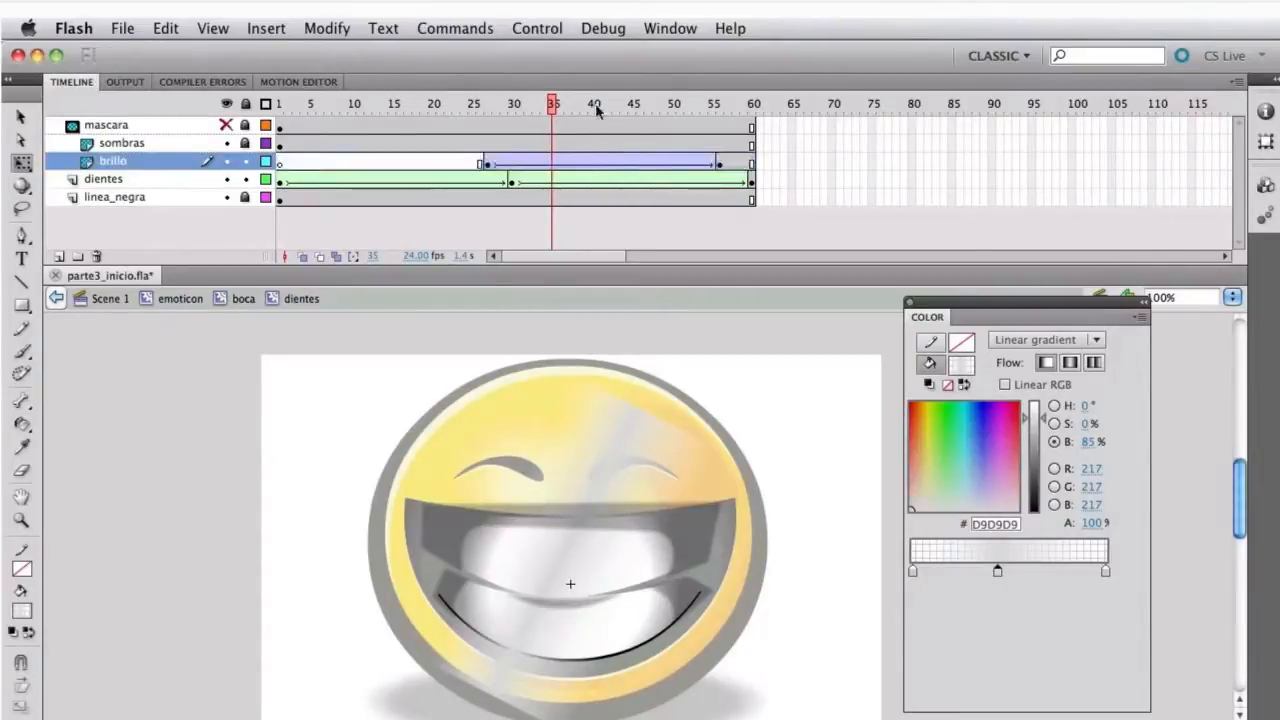
drag(552, 104, 528, 104)
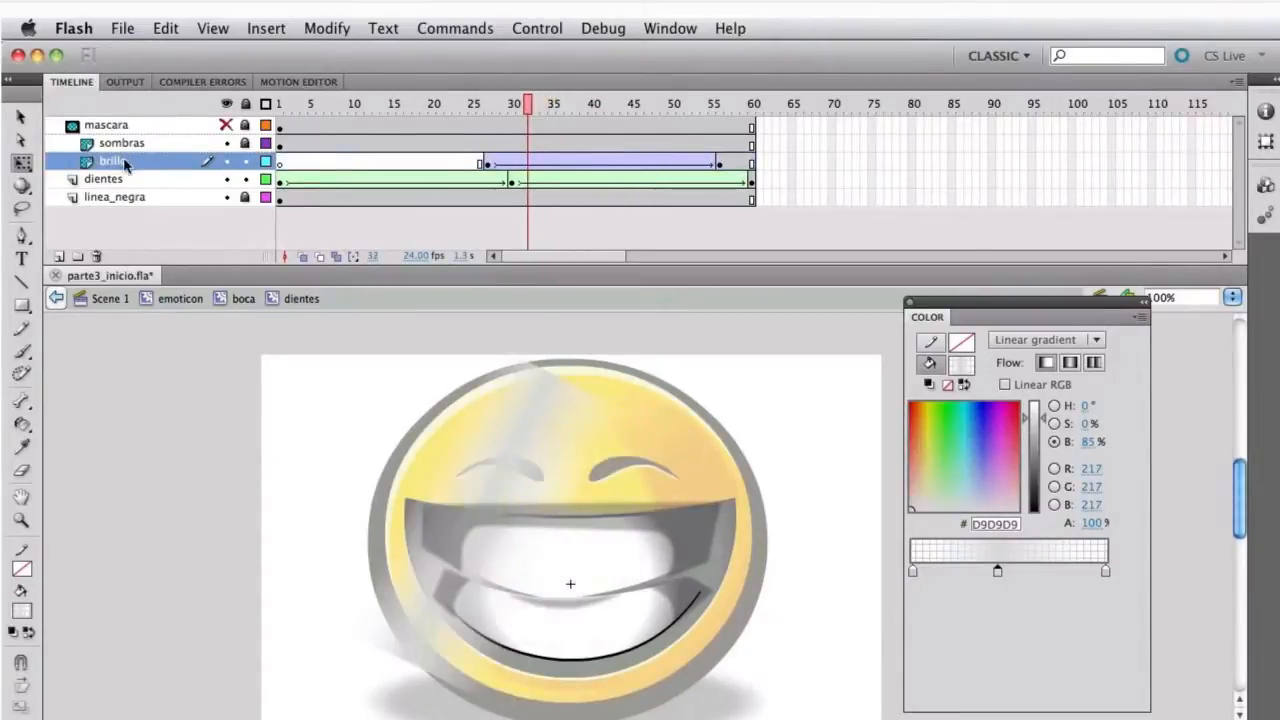
drag(397, 104, 388, 262)
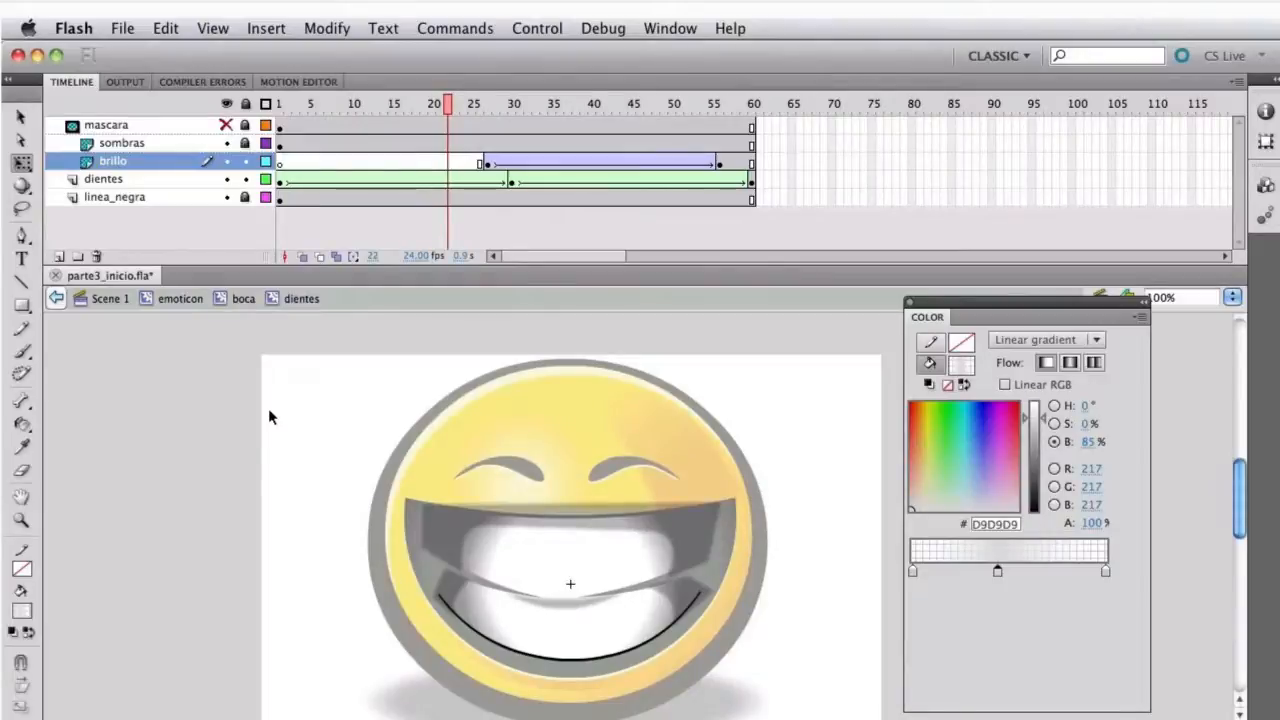
Test the movie to watch the masked shine pass over the teeth, and close the preview
key(super+Return)
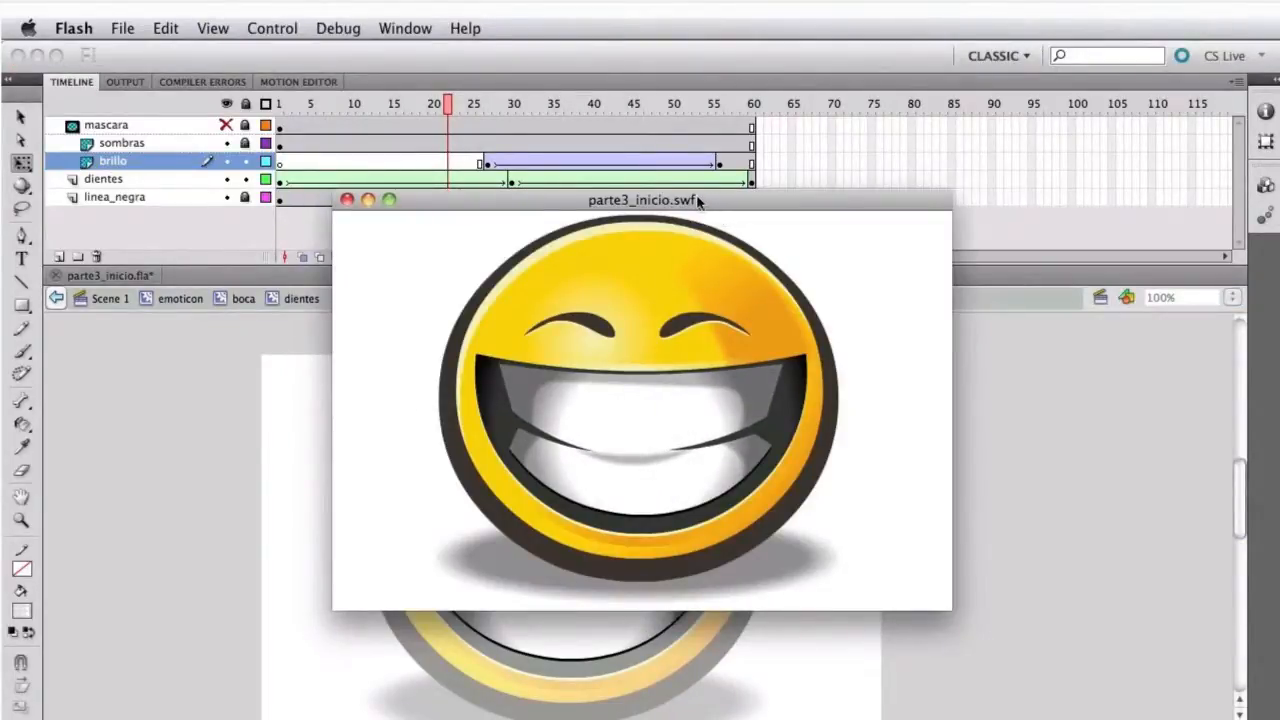
drag(691, 202, 601, 242)
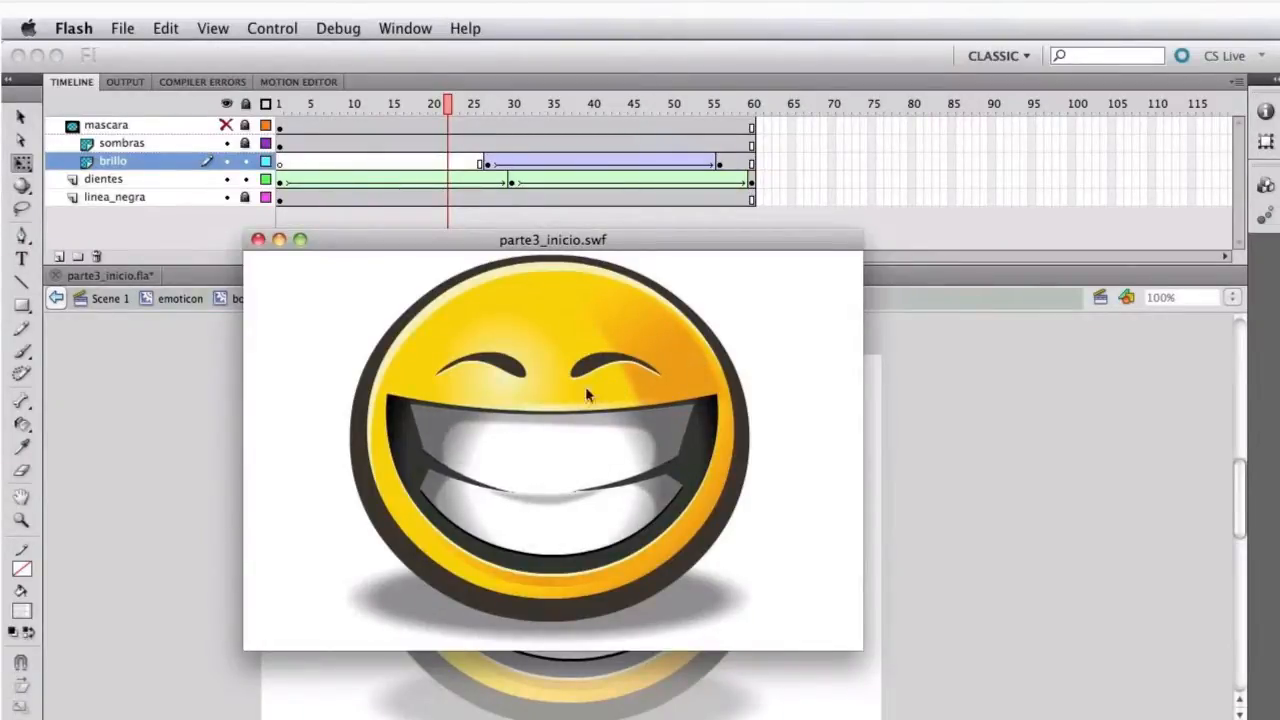
click(258, 241)
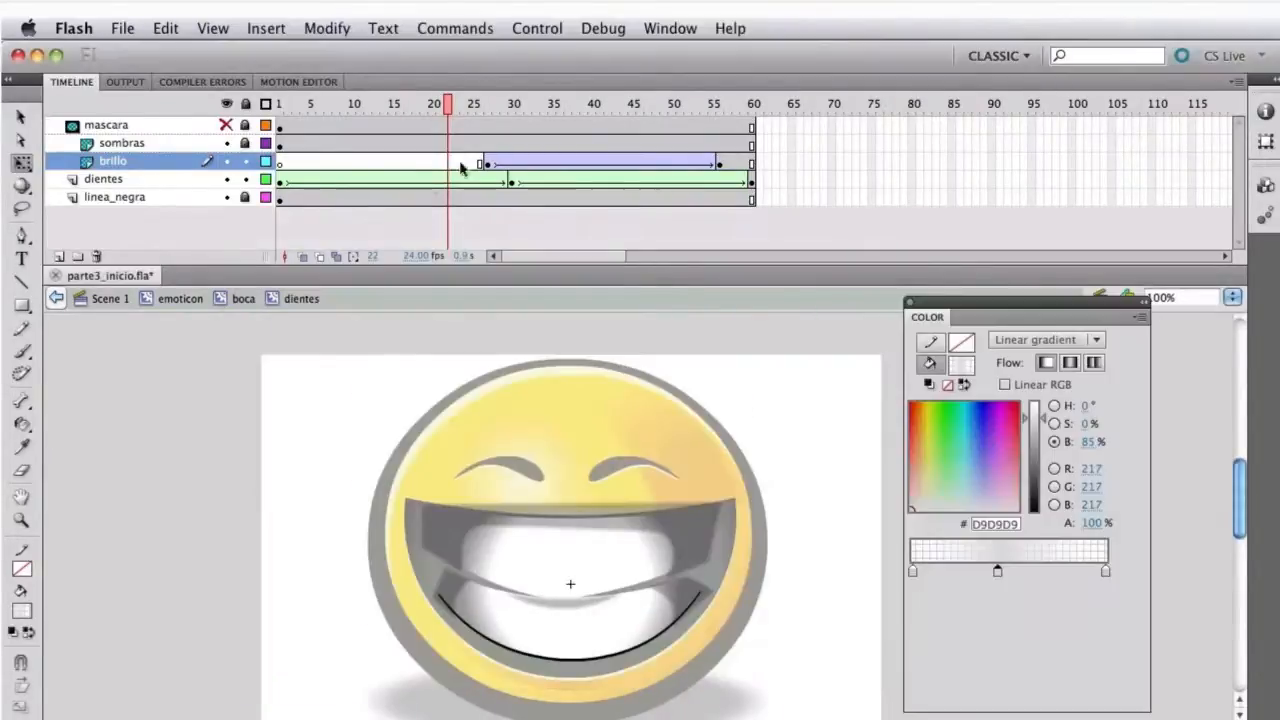
Move the starting keyframe of the brillo tween to frame 17 so the shine starts earlier
click(488, 165)
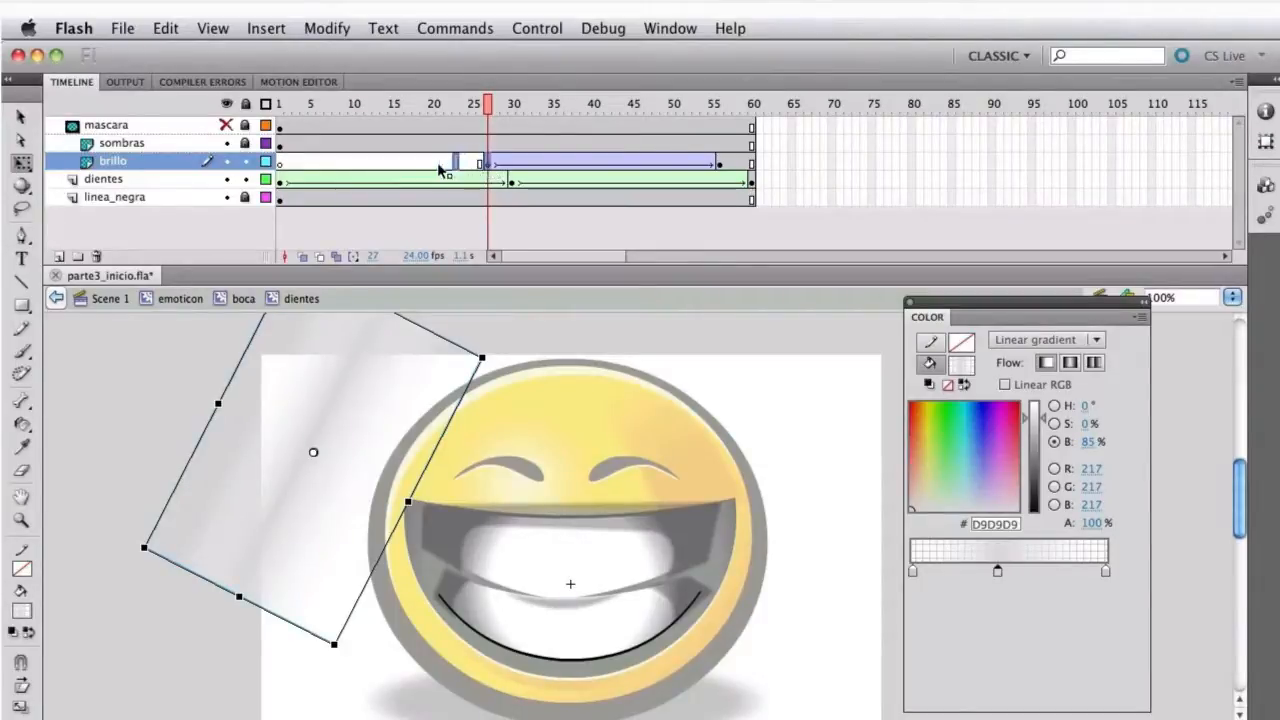
drag(410, 170, 408, 164)
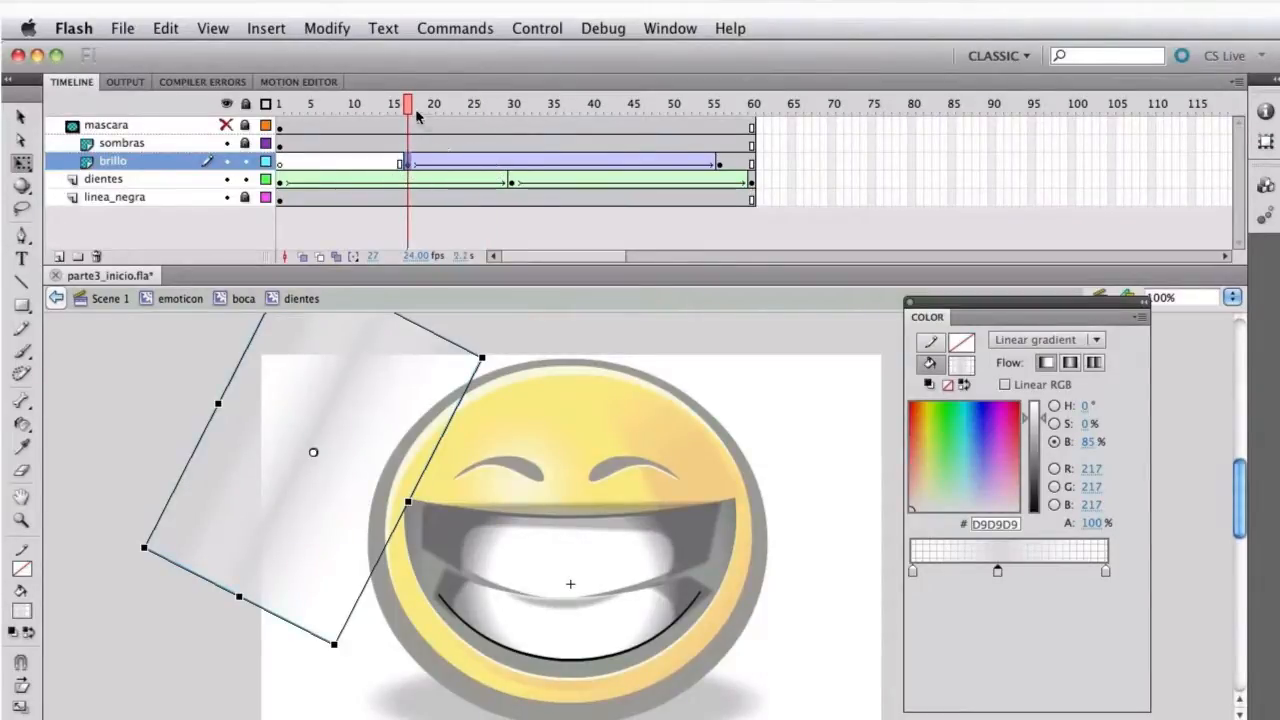
drag(410, 108, 400, 155)
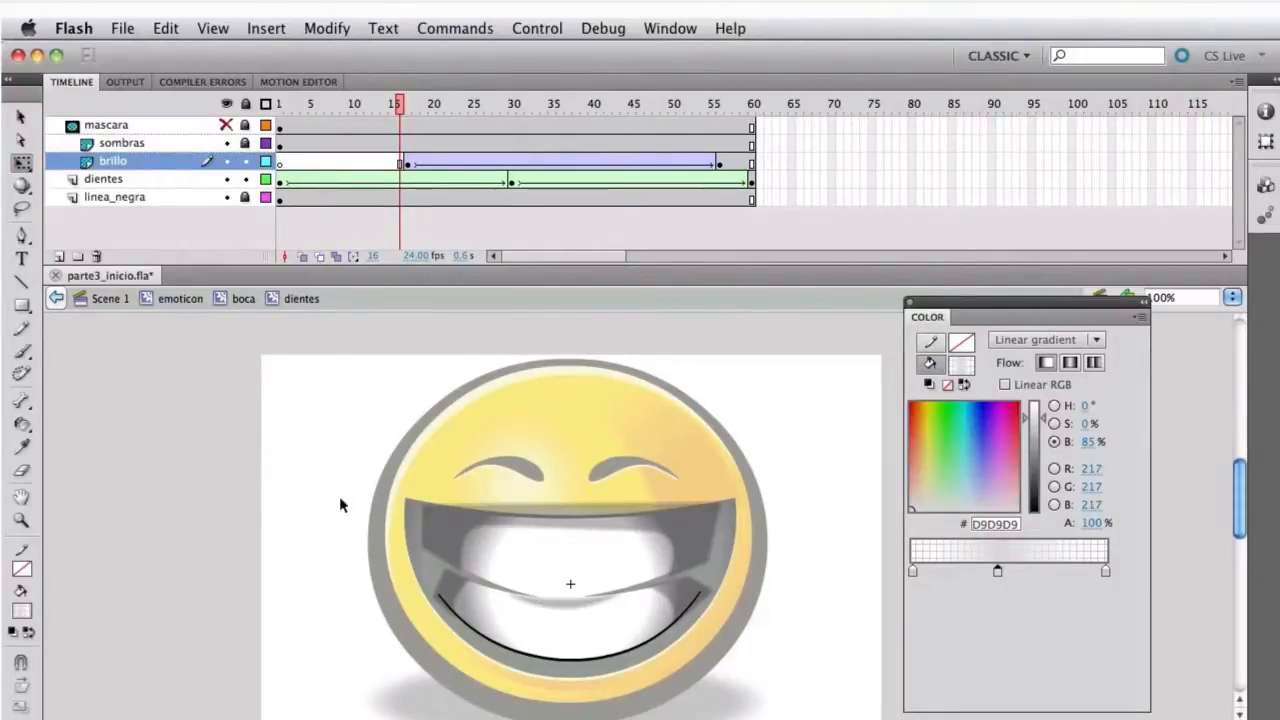
Leave the dientes clip for its parent boca clip and select the teeth instance there
double_click(320, 428)
click(418, 556)
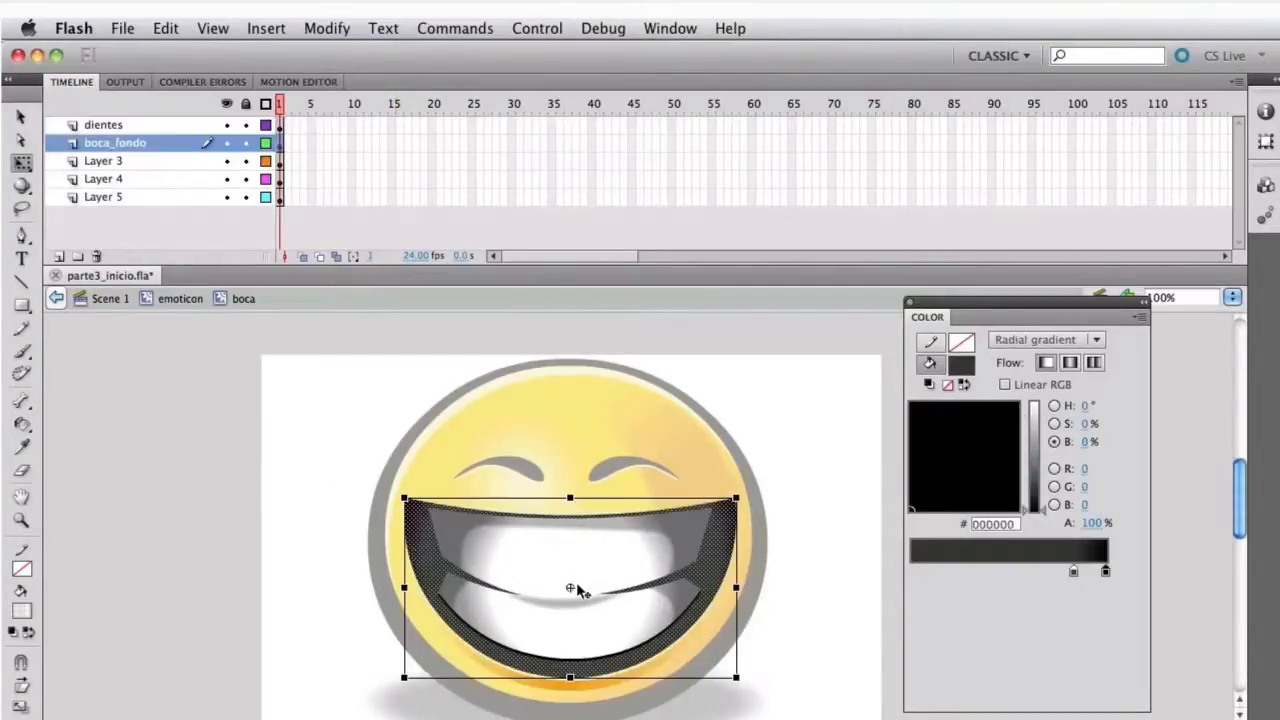
click(571, 588)
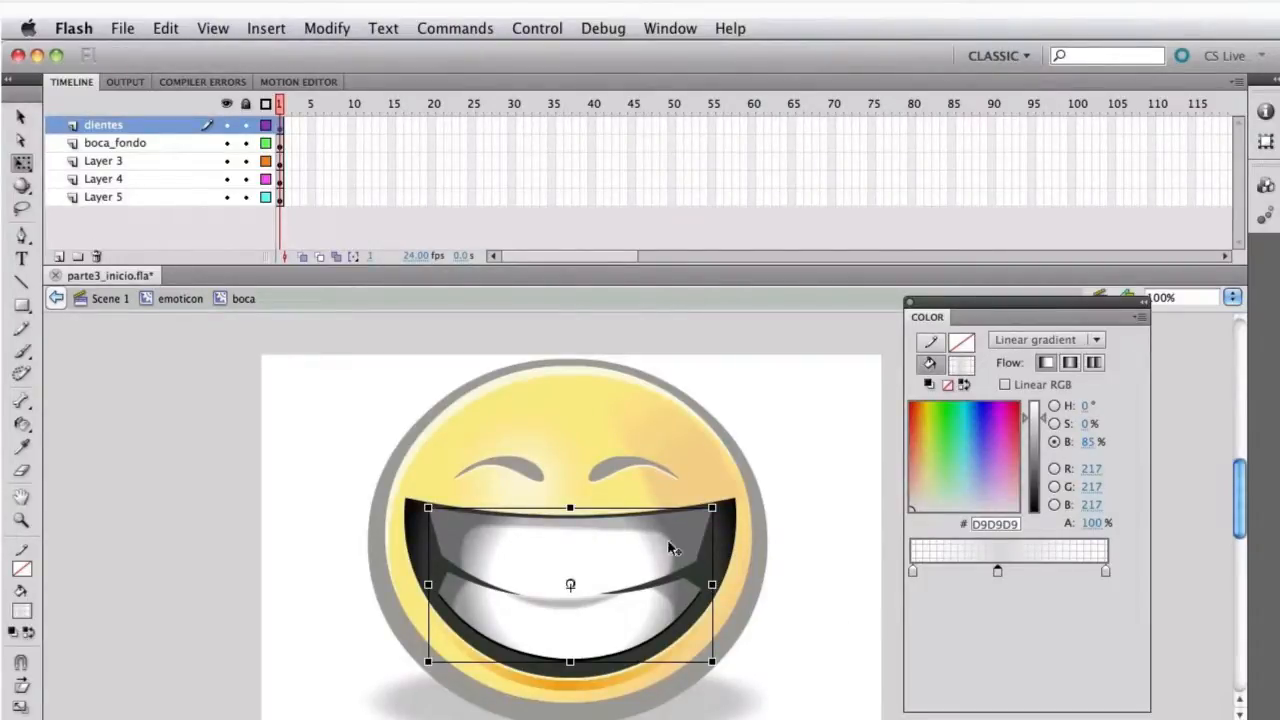
click(477, 450)
key(z)
drag(334, 451, 712, 657)
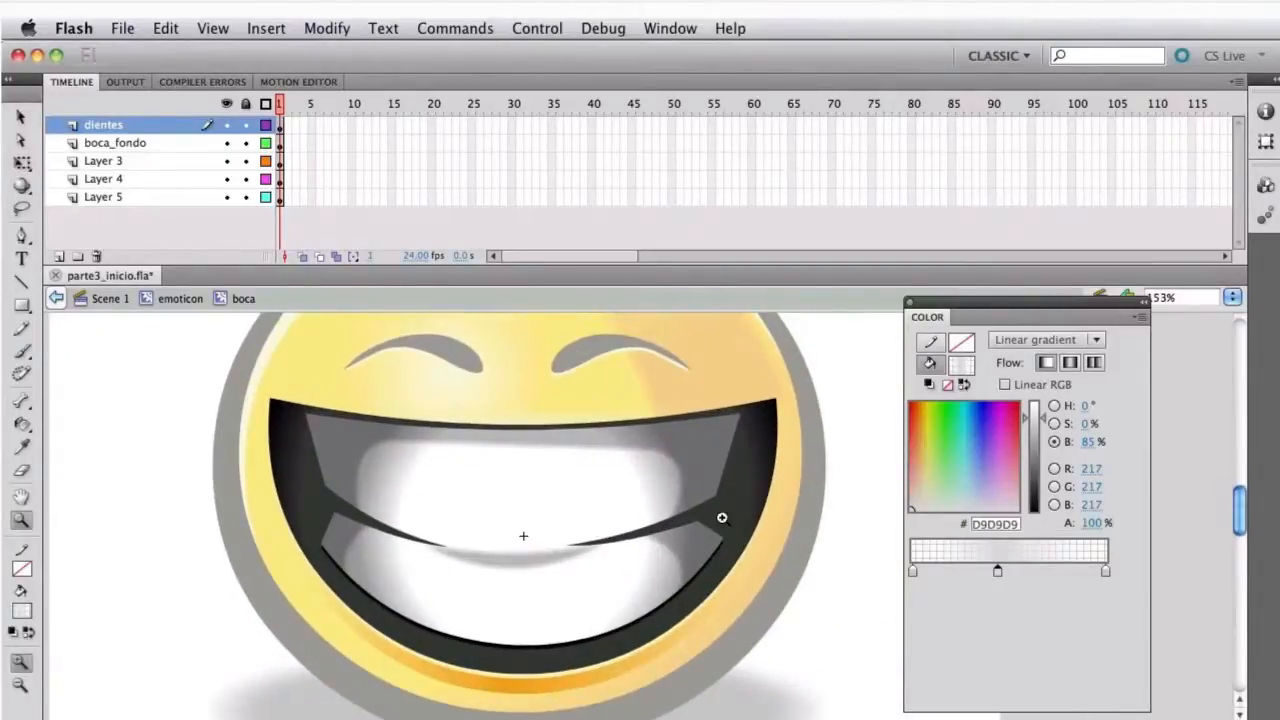
scroll(628, 523, up, 1)
key(q)
click(700, 486)
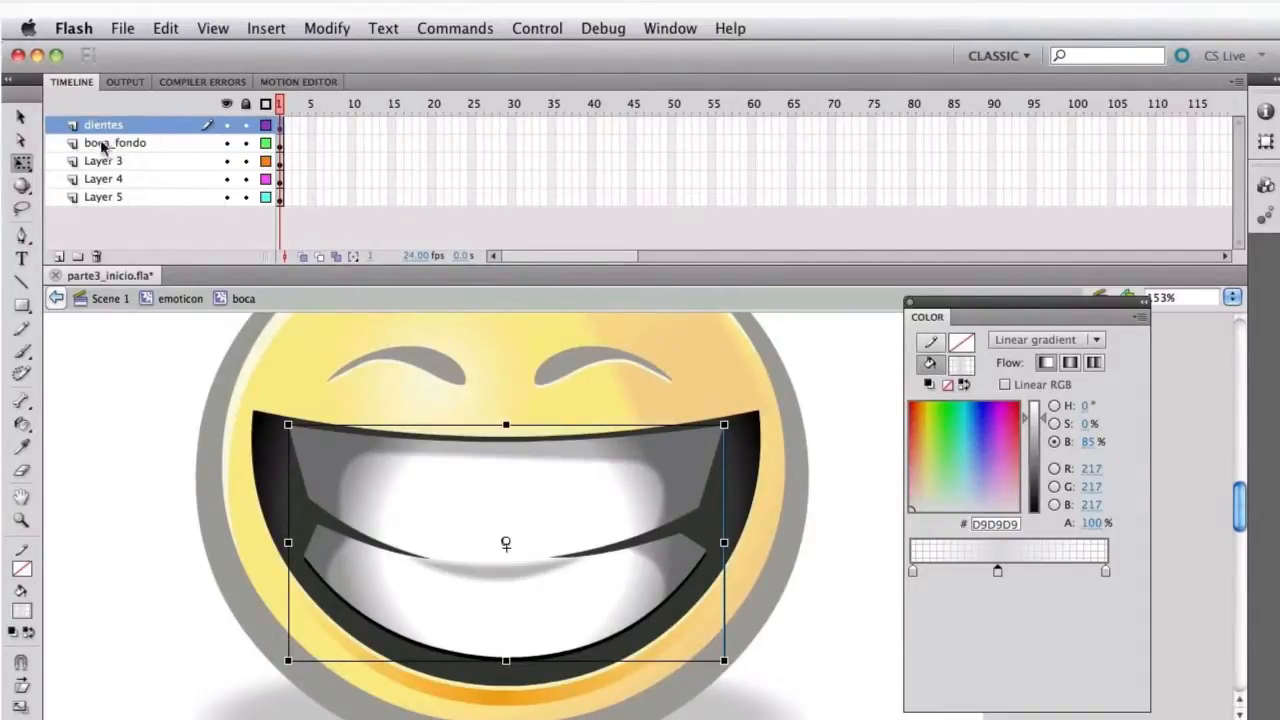
Add a layer named brillo above dientes in the boca clip and lock all the other layers
click(58, 256)
drag(245, 148, 245, 215)
double_click(130, 125)
text(bri)
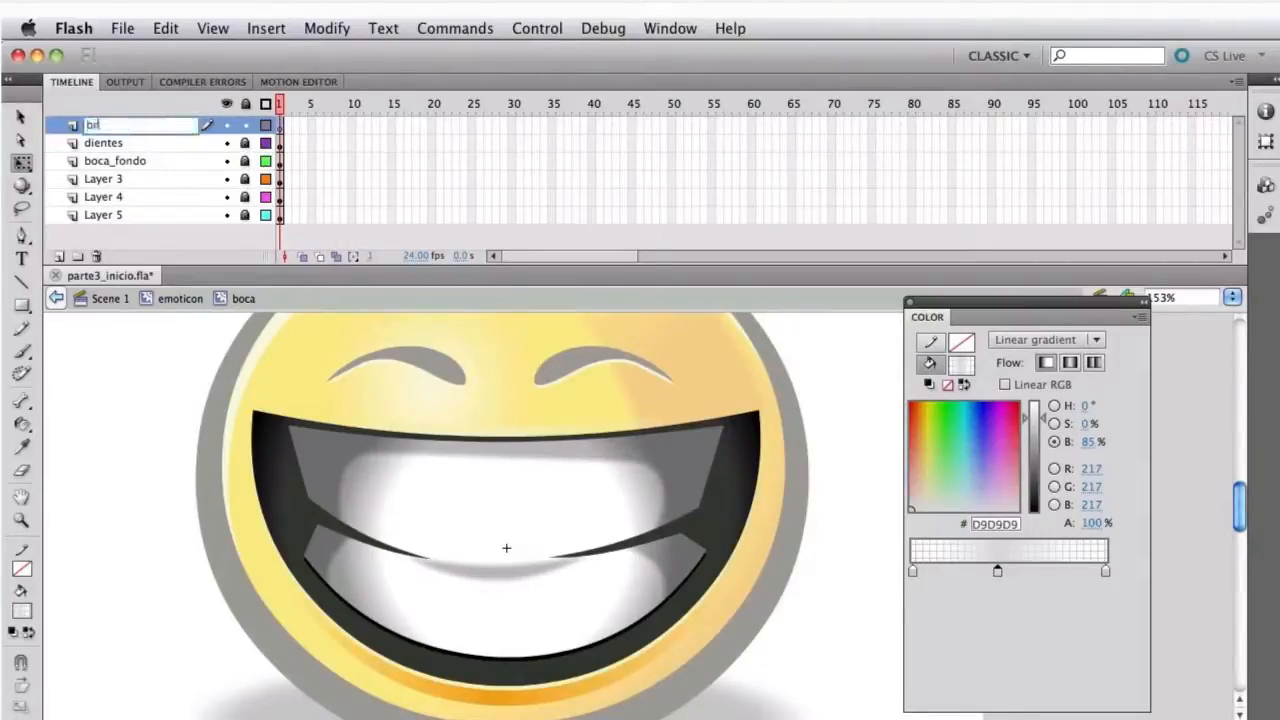
text(llo)
key(Return)
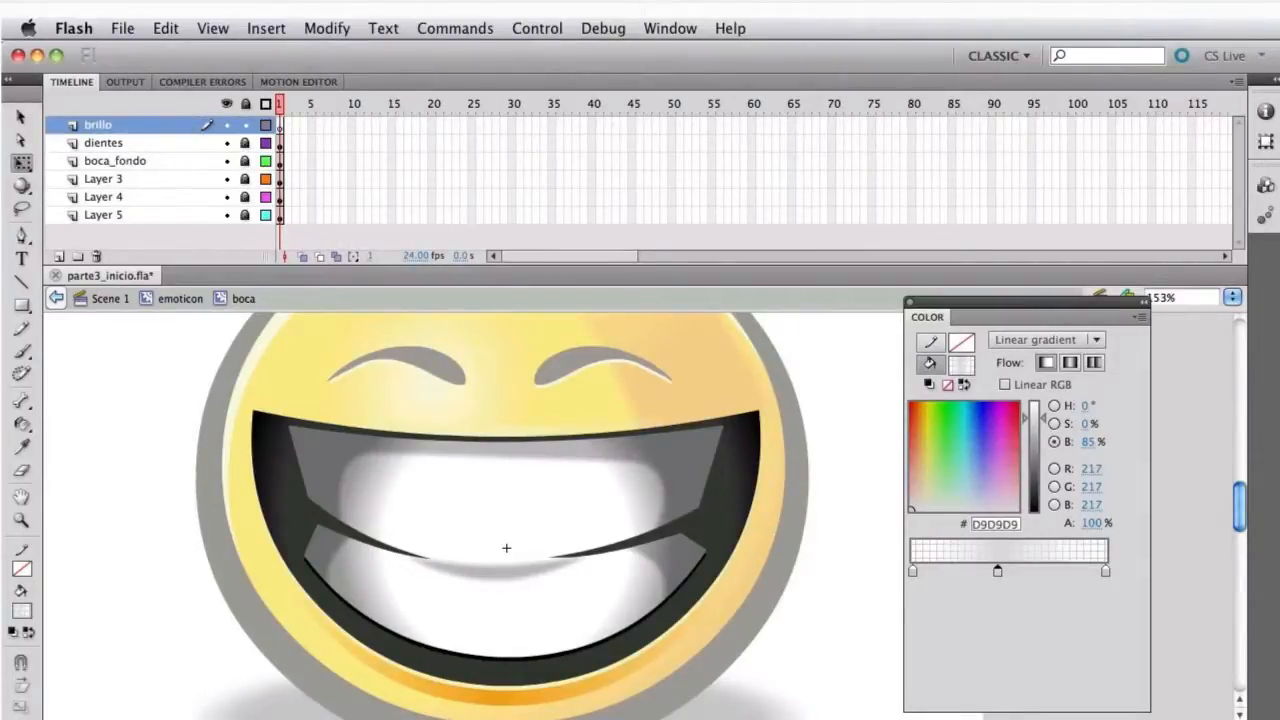
Configure the PolyStar tool to draw a star with 4 sides and a star point size of 0.30
click(23, 306)
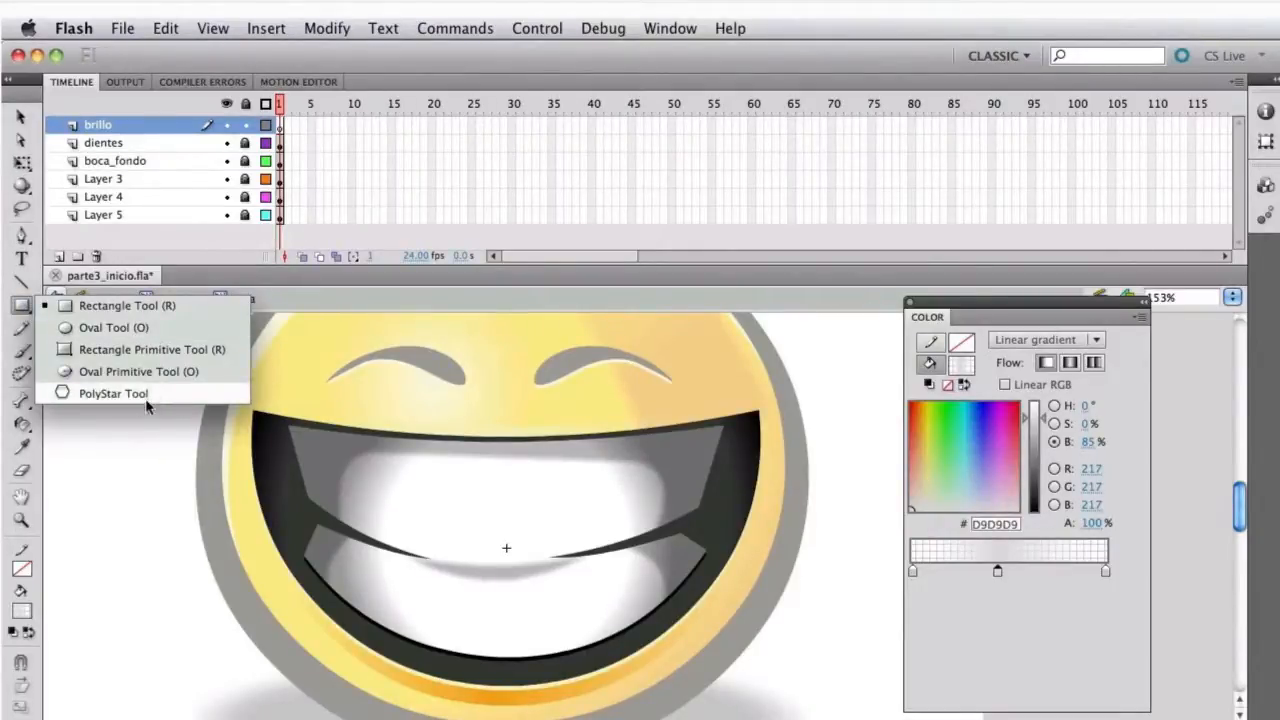
click(110, 393)
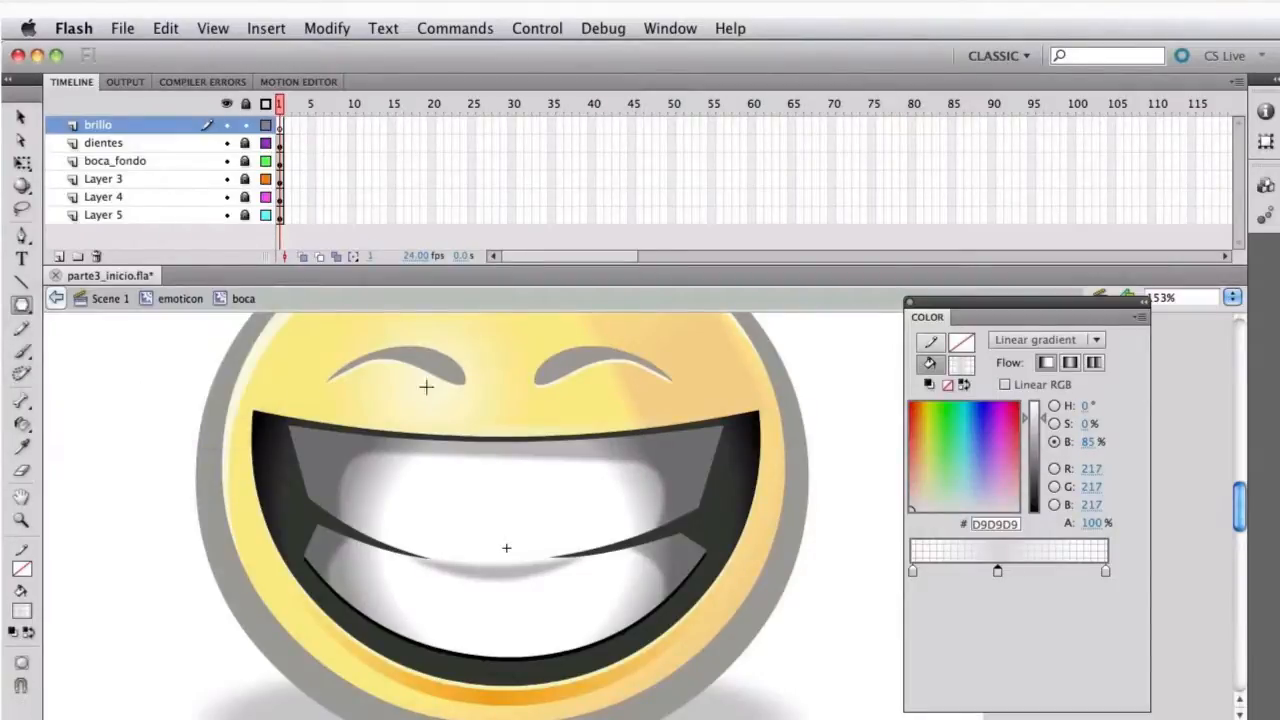
drag(1279, 170, 774, 139)
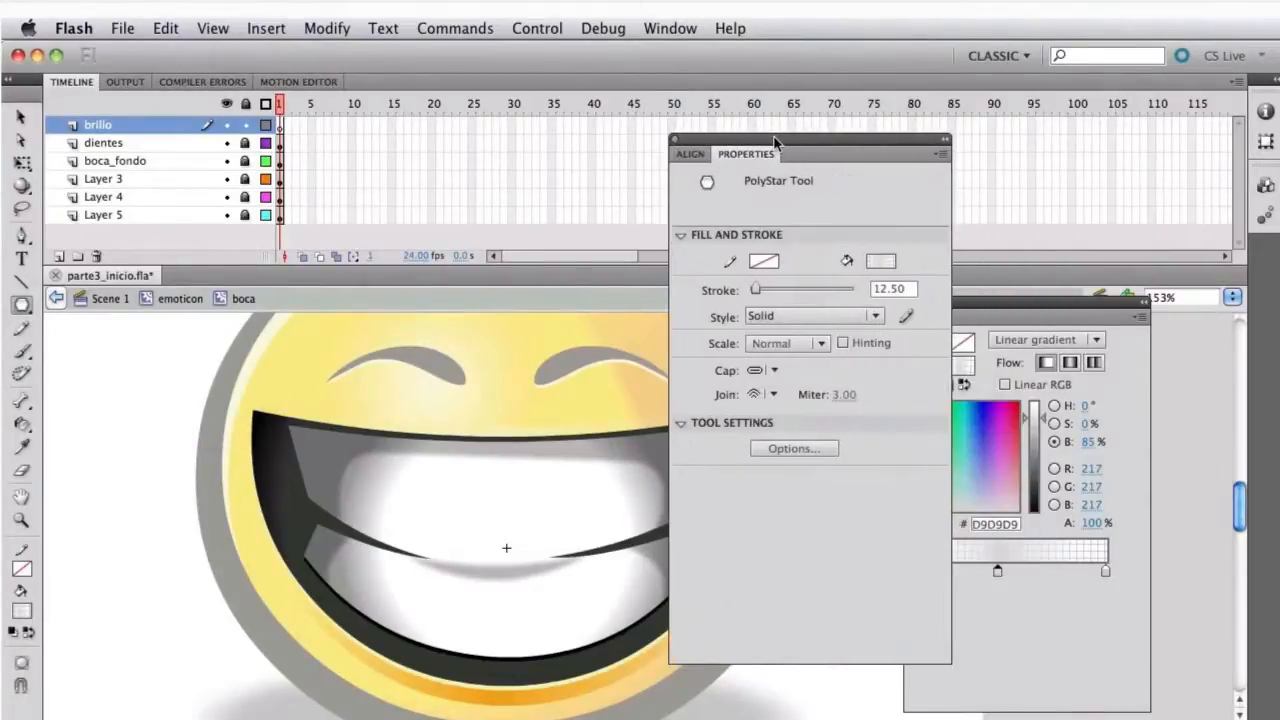
click(794, 448)
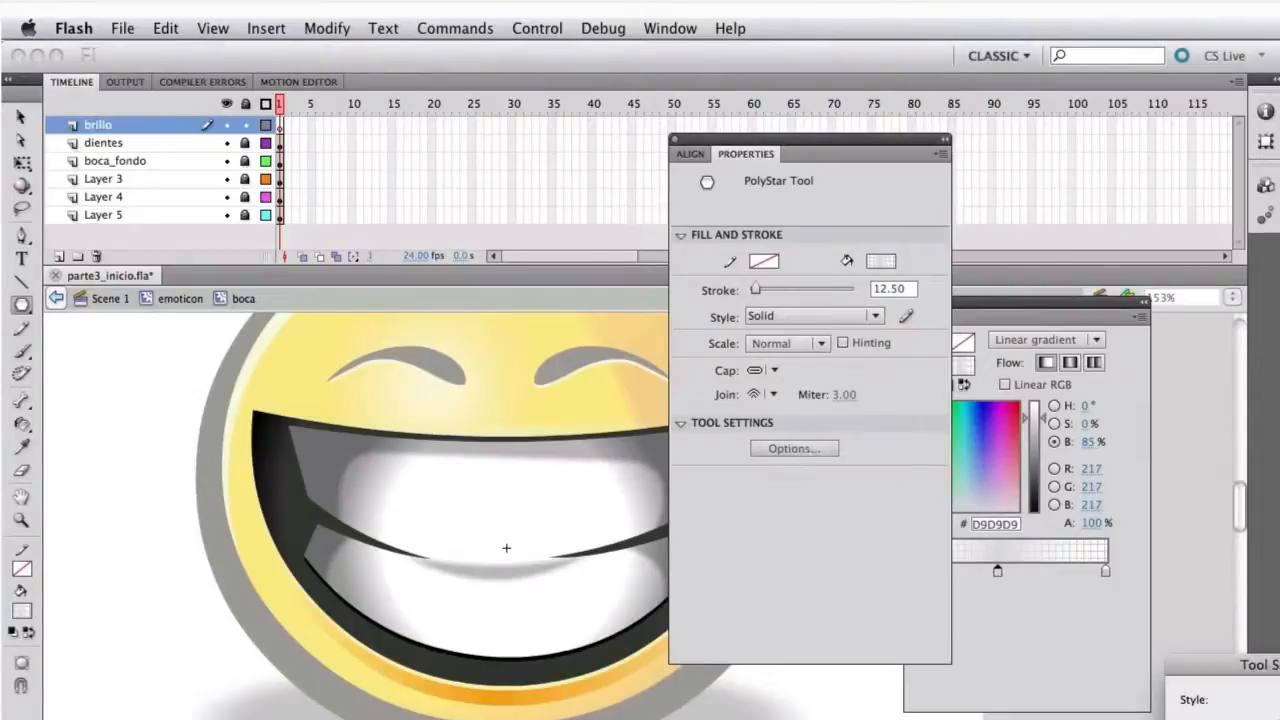
click(580, 418)
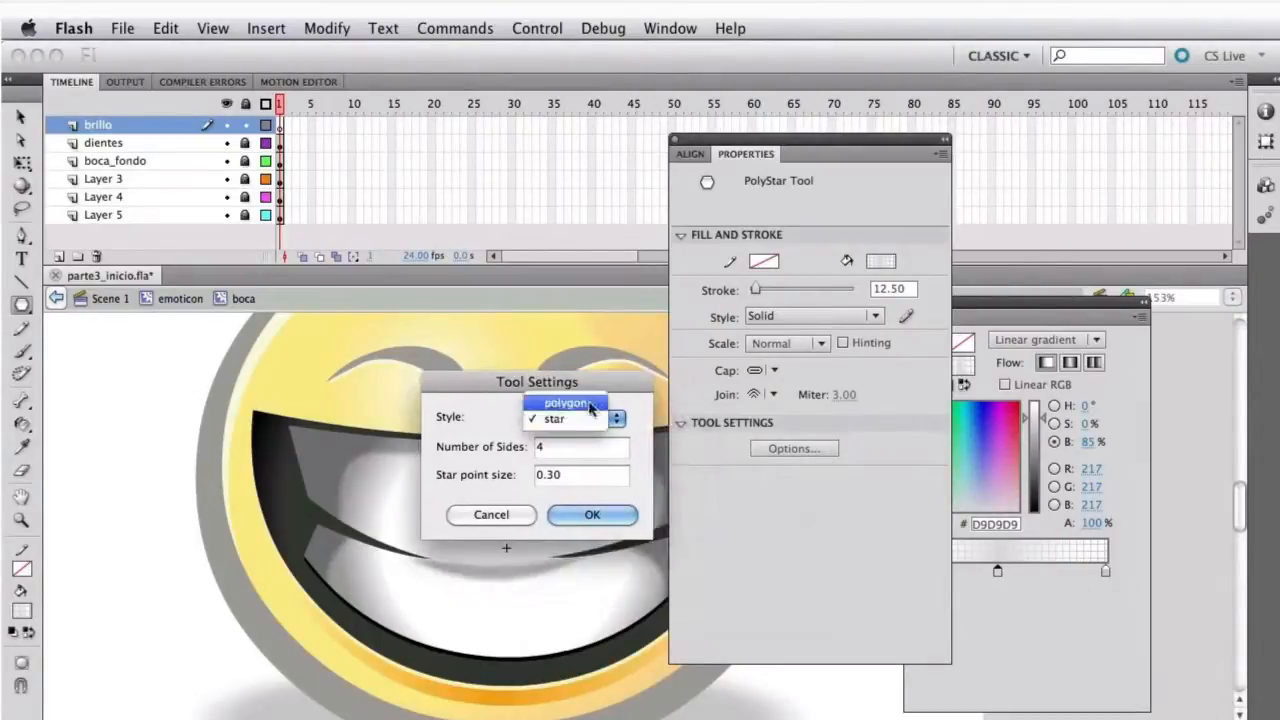
click(565, 419)
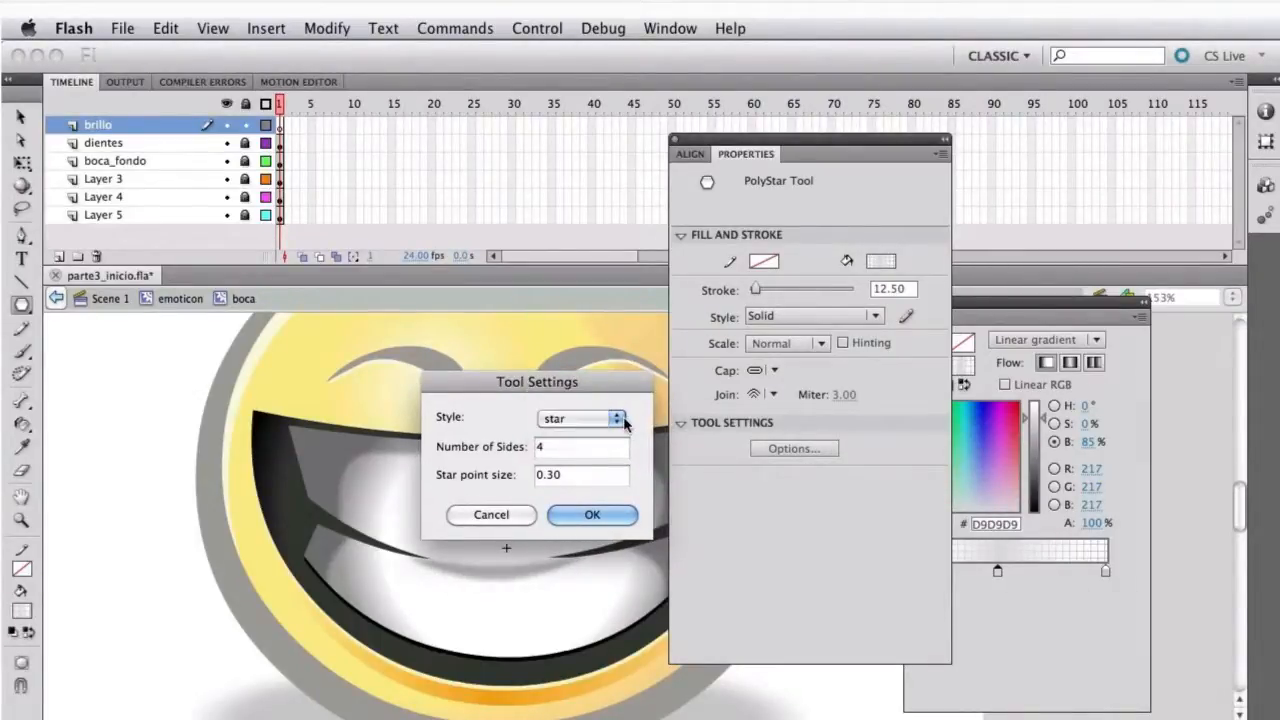
double_click(562, 447)
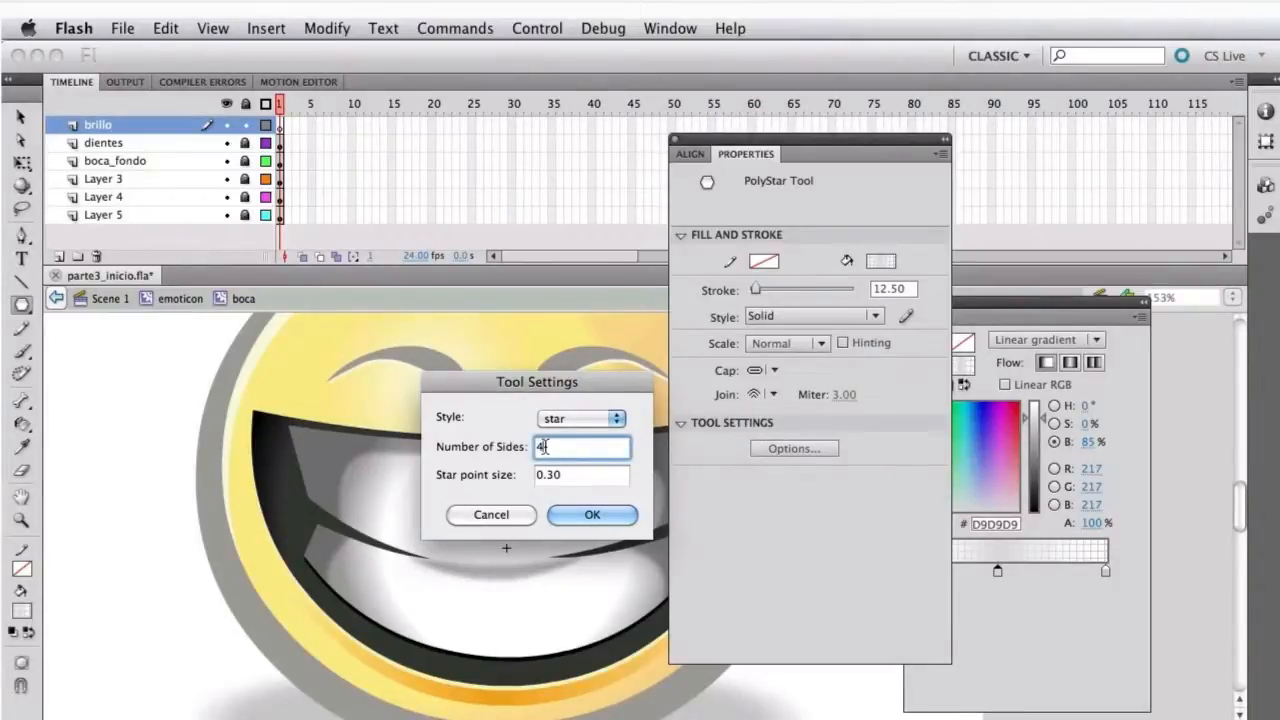
click(586, 477)
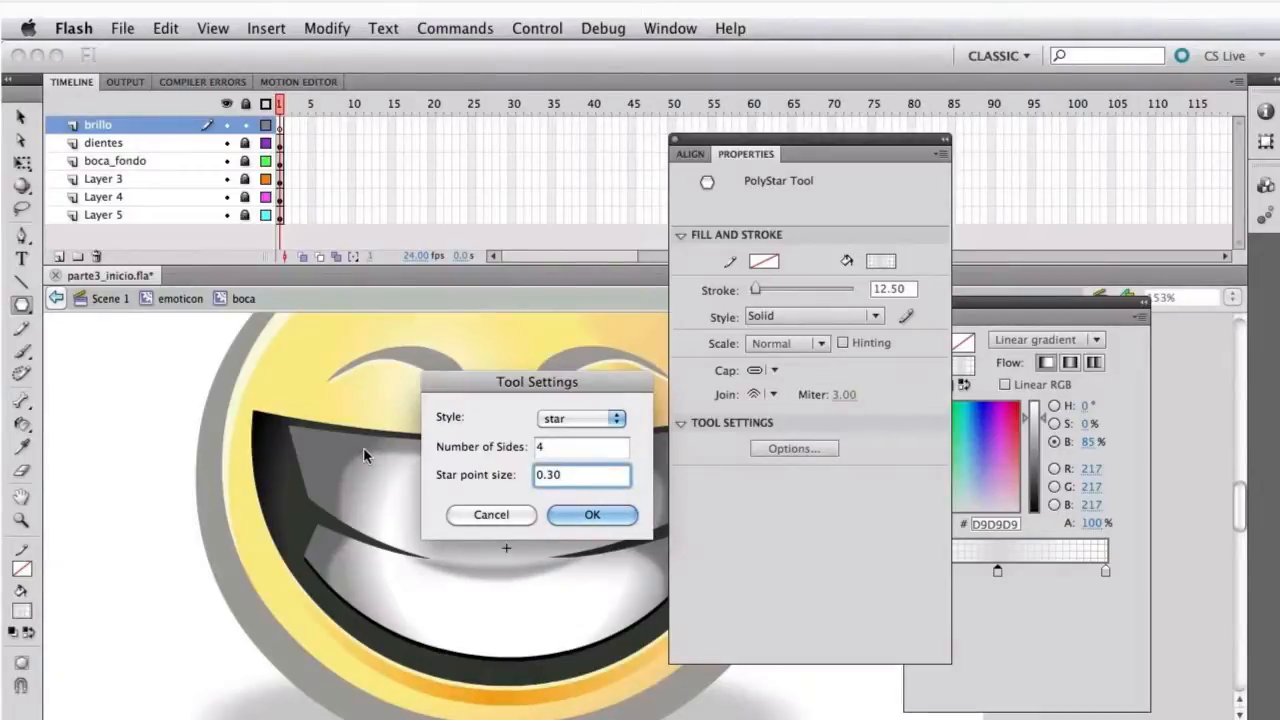
click(590, 514)
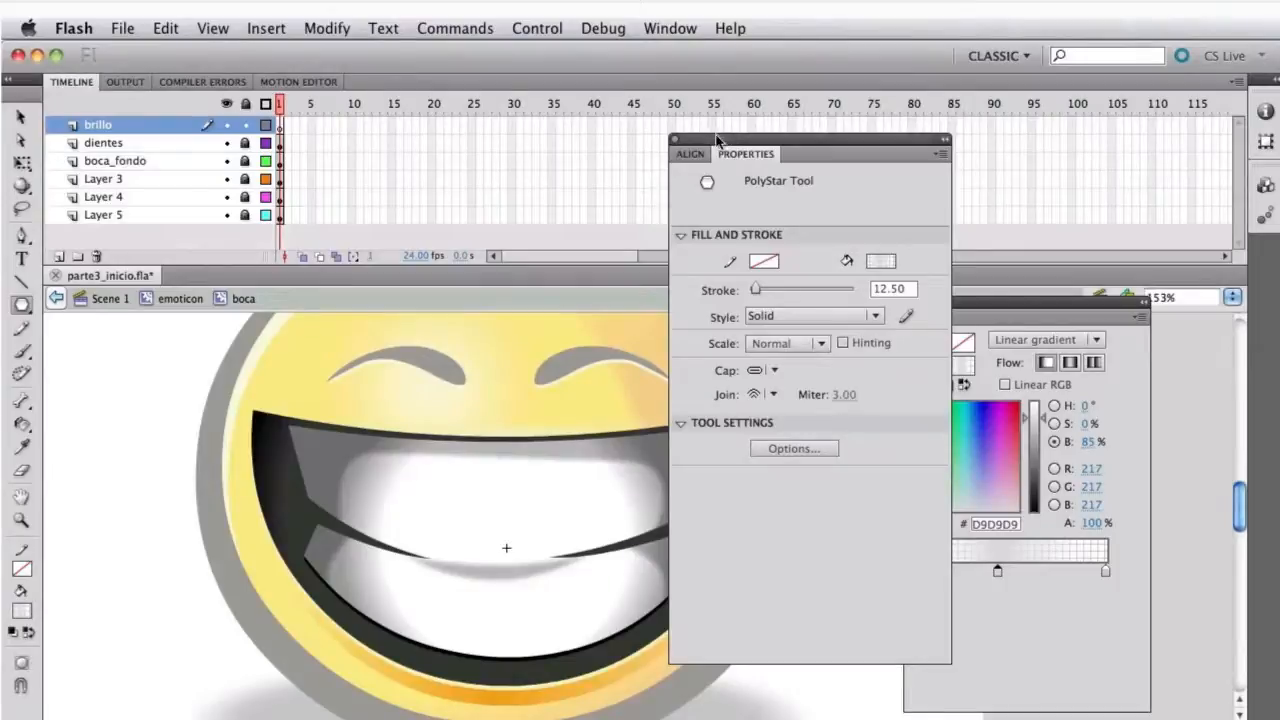
Draw a small four-pointed star with a solid white FFFFFF fill at the right end of the lower teeth
click(962, 370)
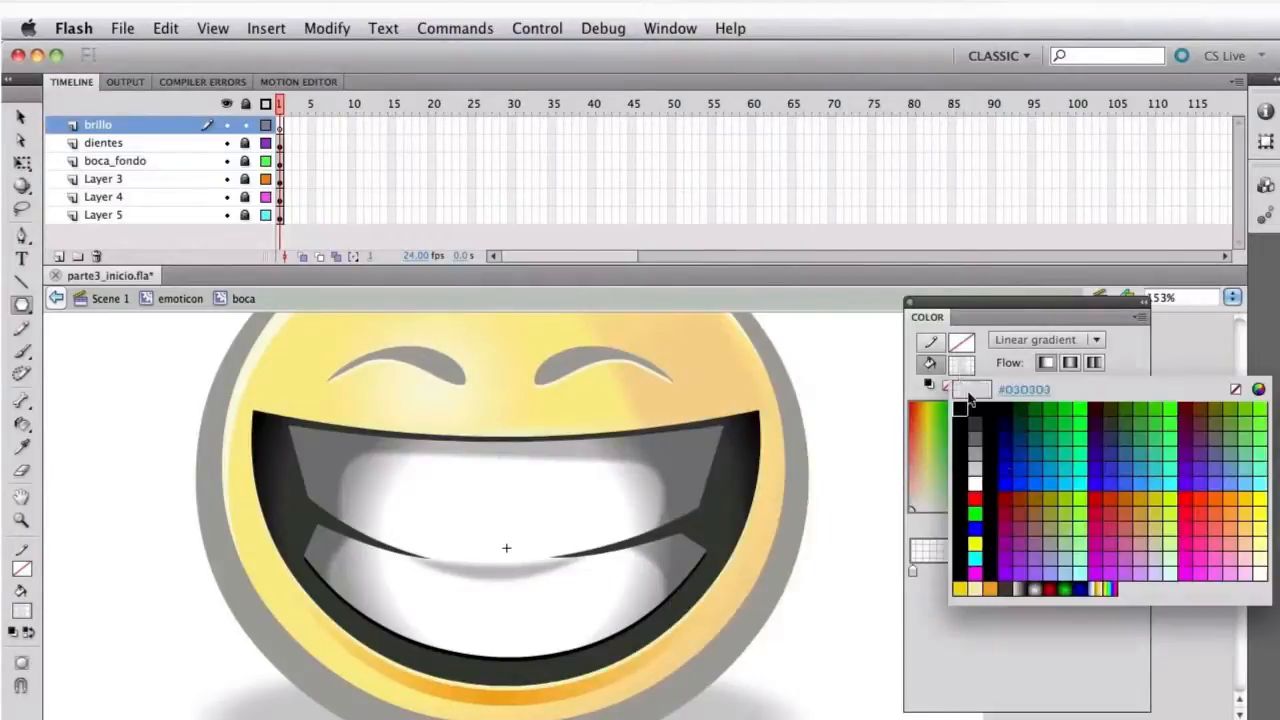
click(978, 482)
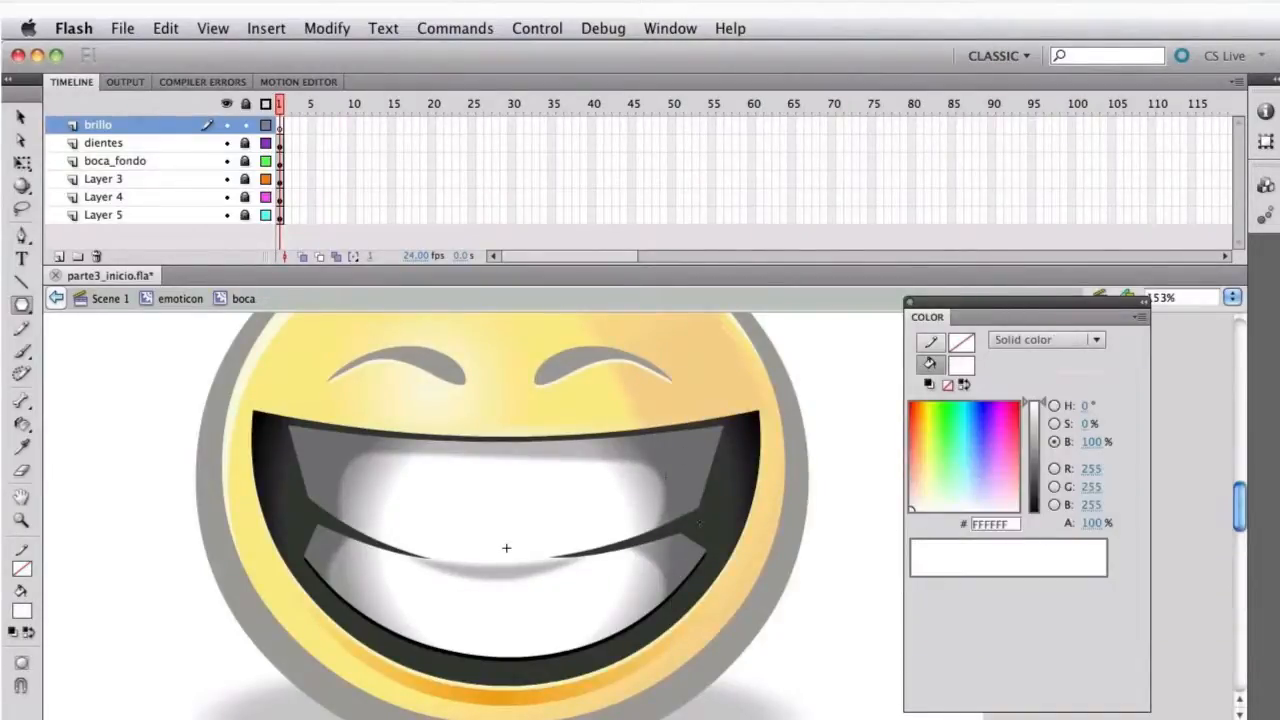
drag(699, 523, 692, 548)
Convert the white star into a movie clip symbol named animacion_de_estrella with centre registration
key(v)
click(695, 527)
click(327, 28)
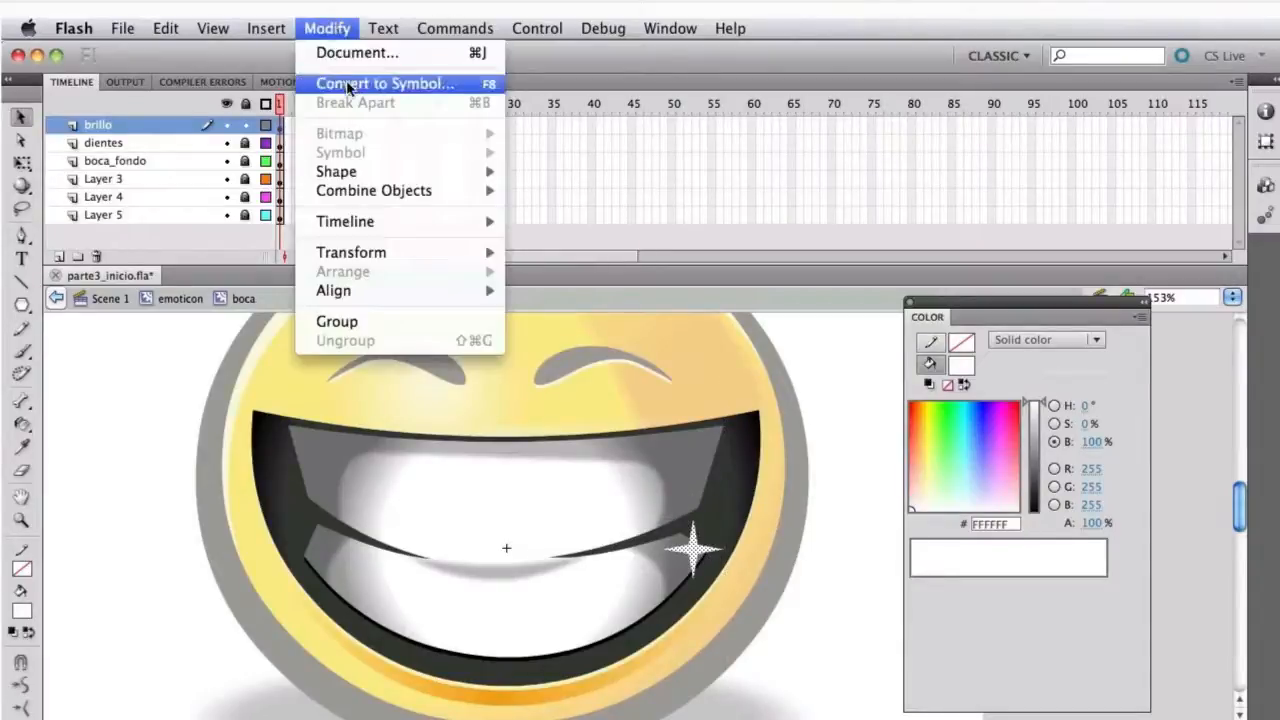
click(390, 84)
text(est)
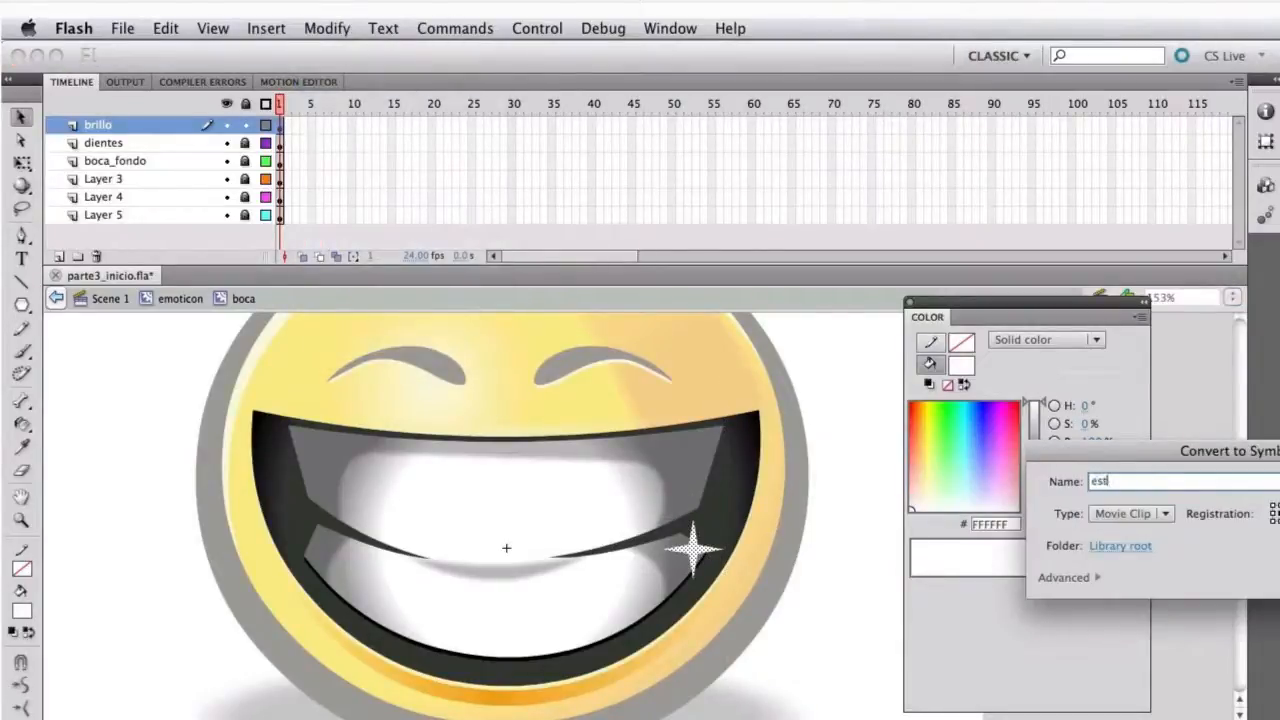
text(re)
drag(1165, 452, 770, 340)
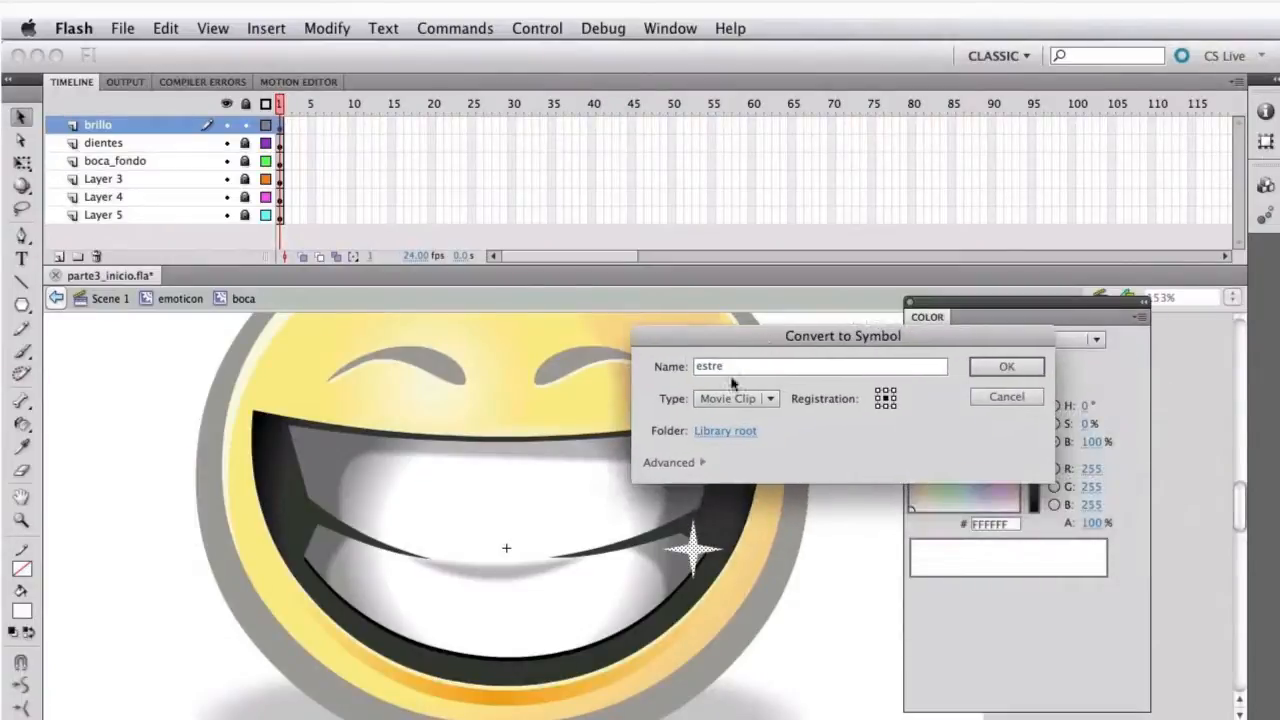
double_click(730, 367)
text(animacion_de_)
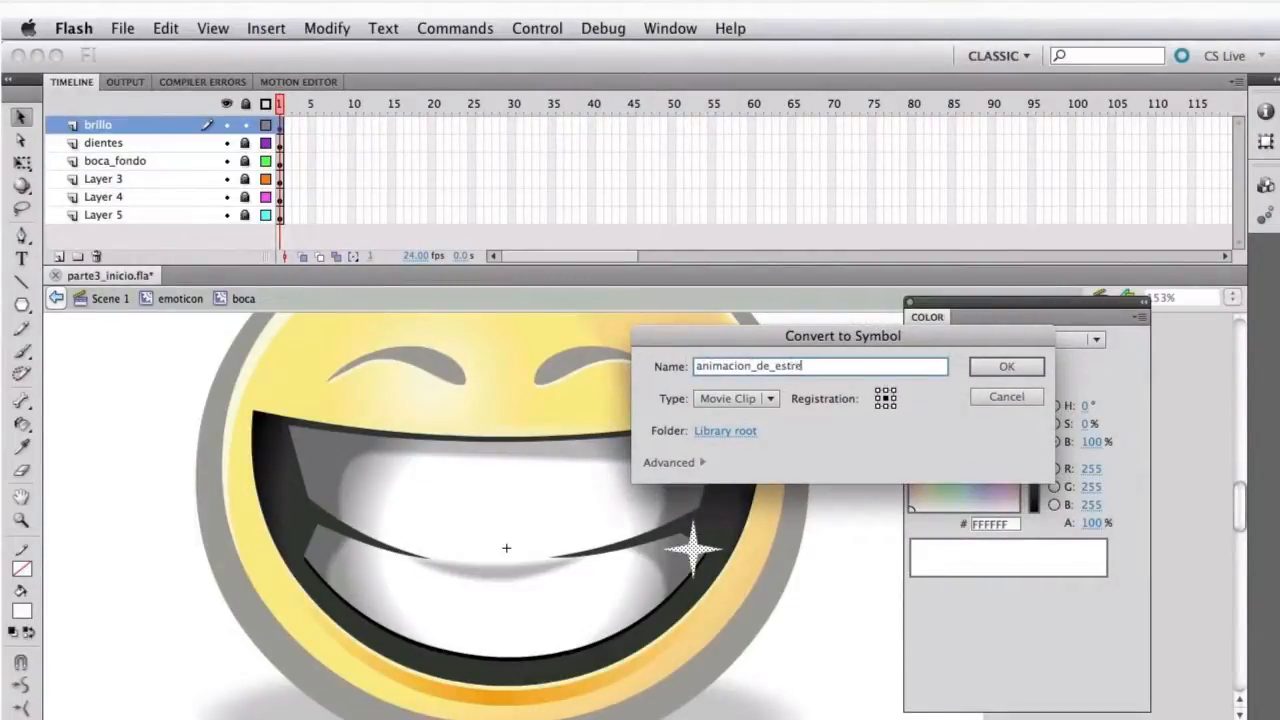
text(estrella)
key(Return)
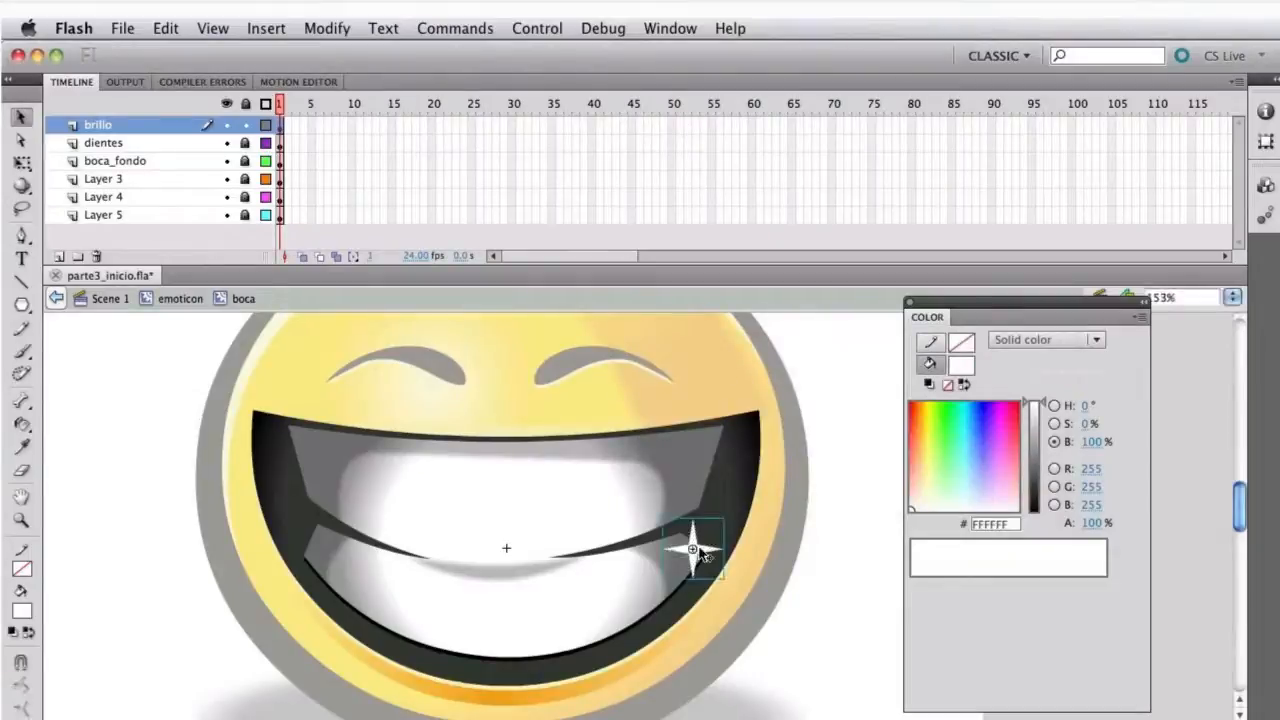
Enter the animacion_de_estrella clip and convert the star shape inside it into a movie clip named estrella
double_click(695, 550)
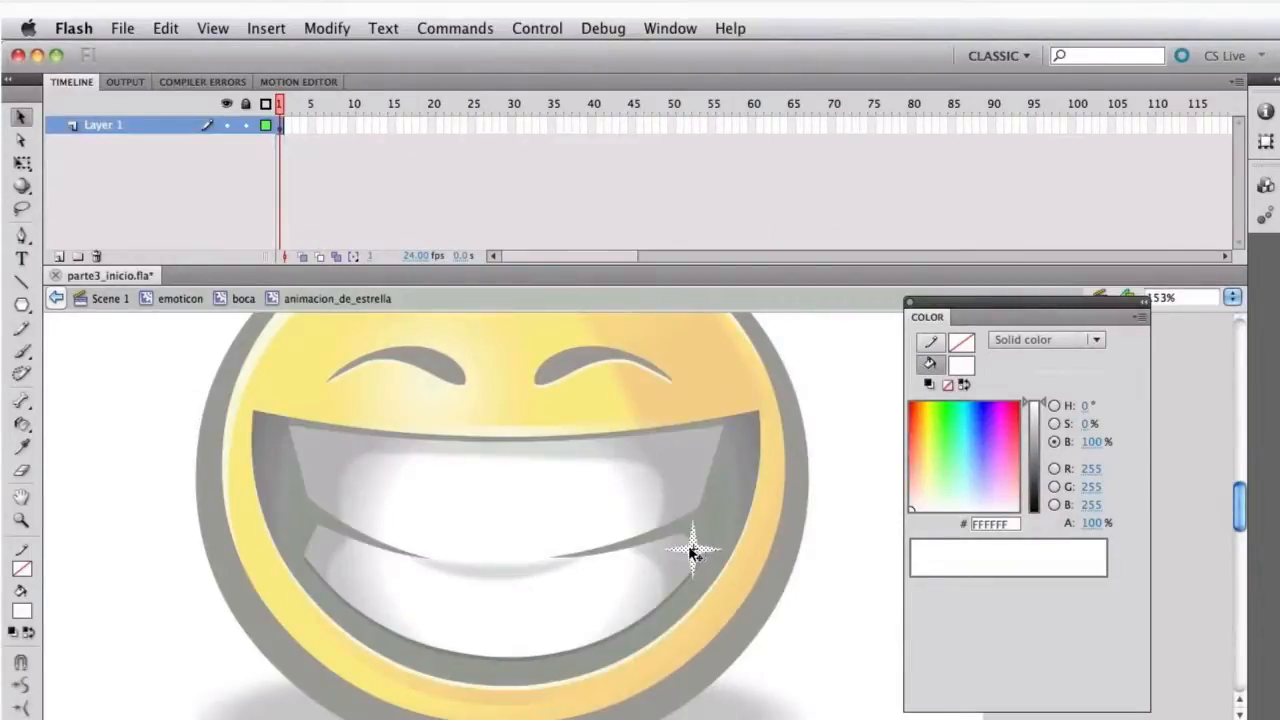
click(352, 28)
click(385, 83)
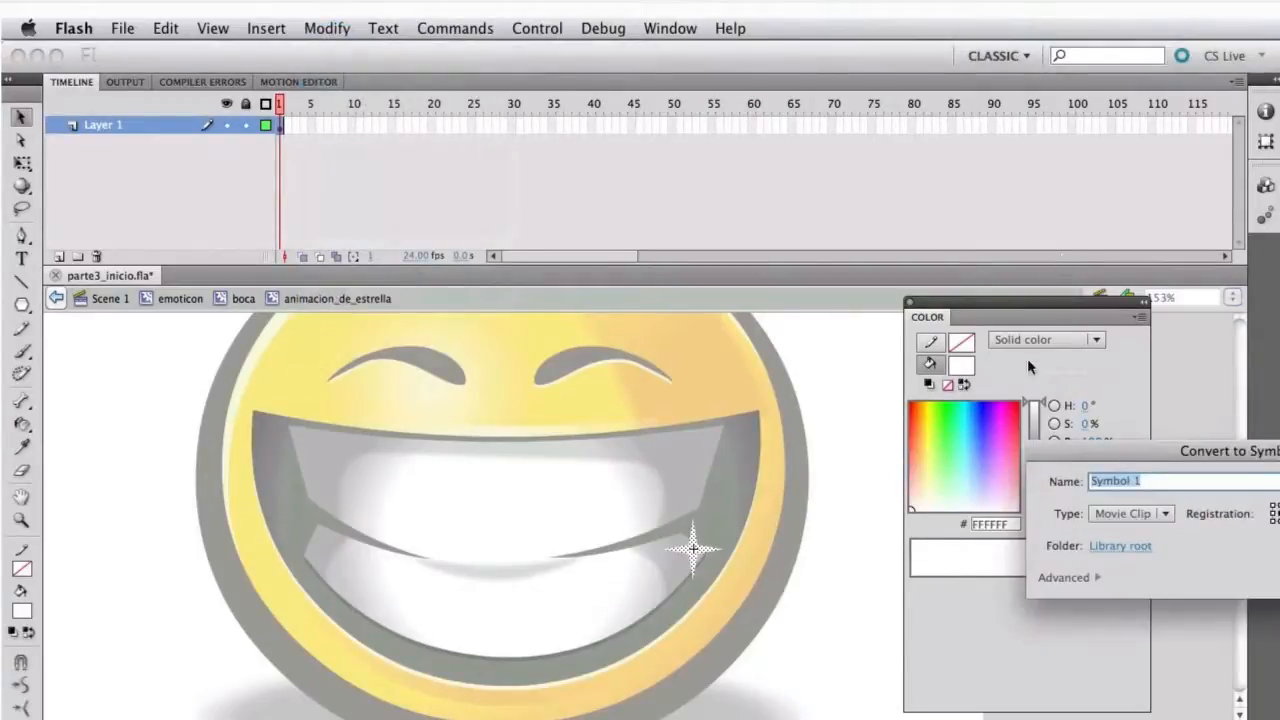
text(estrella)
key(Return)
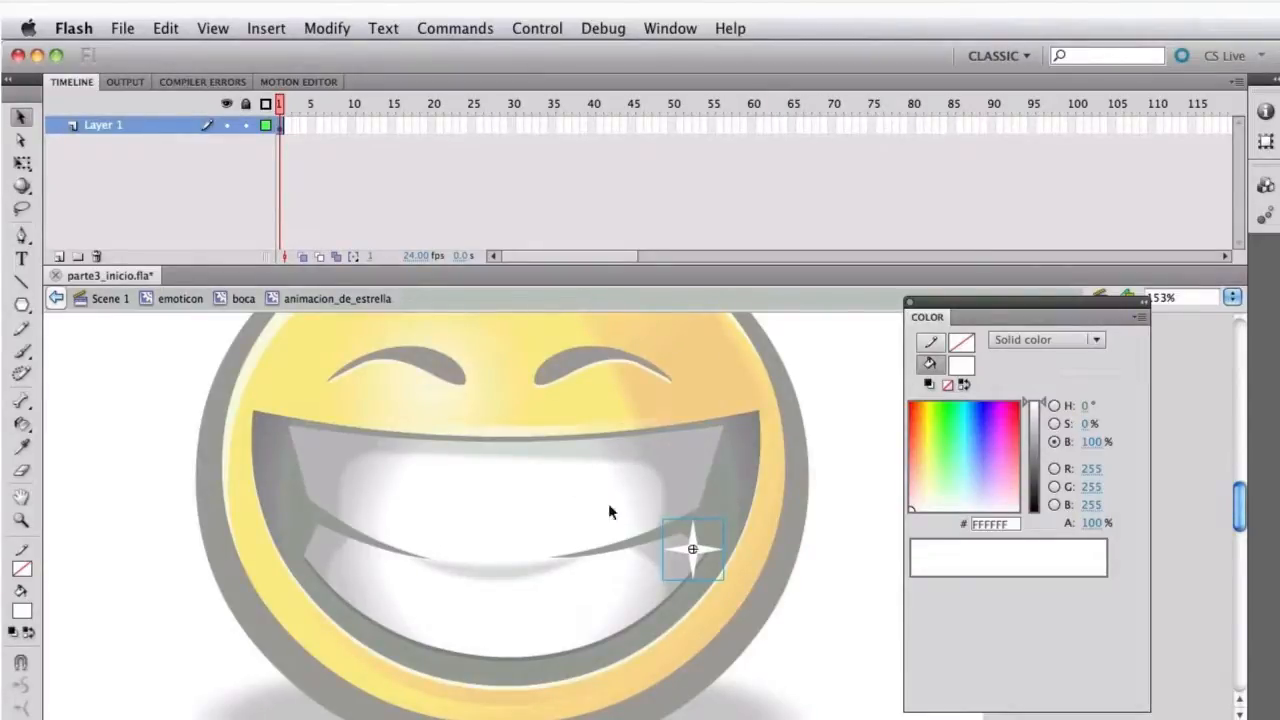
Shrink the star on frame 1 around its centre to a little over half its size
click(599, 535)
key(z)
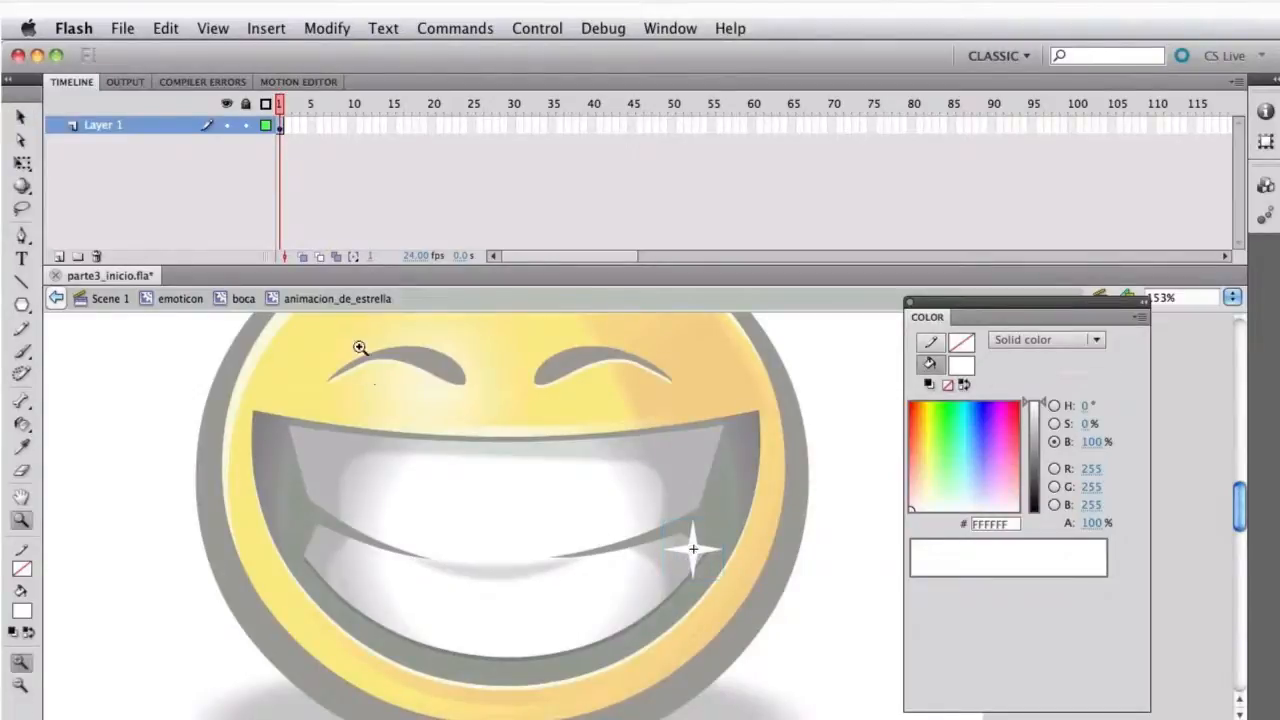
drag(355, 353, 866, 651)
drag(757, 597, 703, 575)
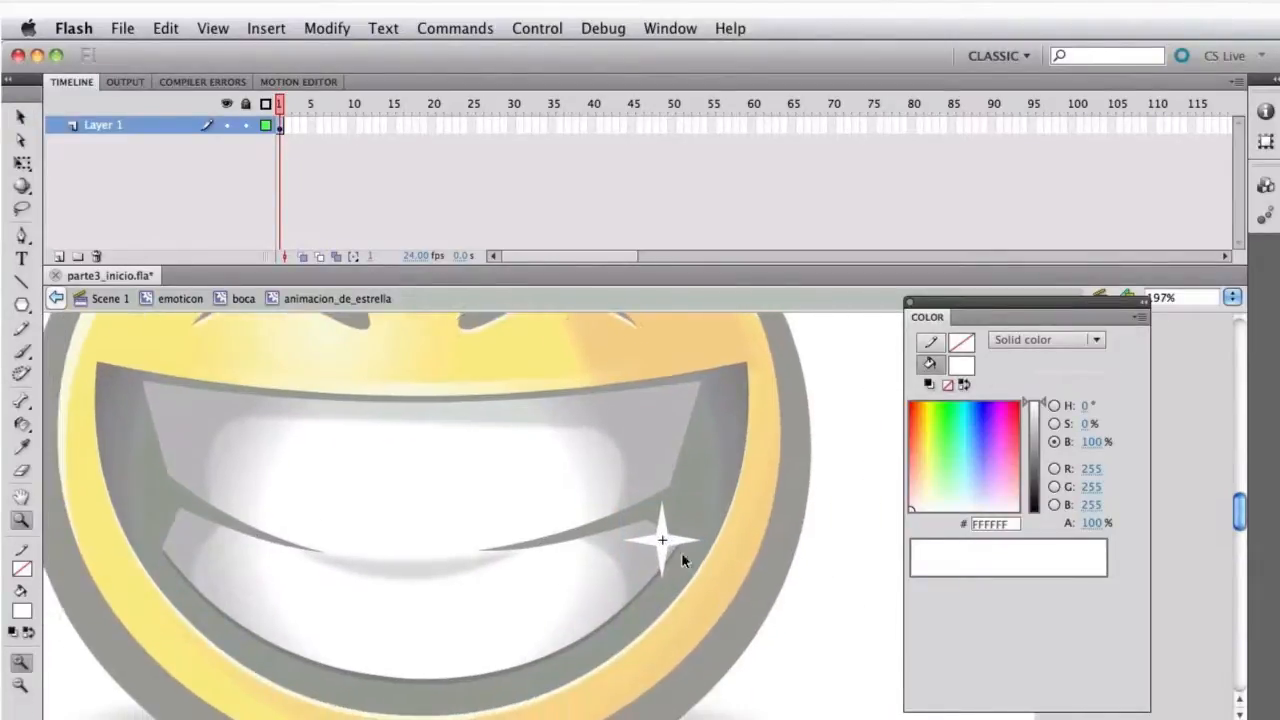
key(q)
click(662, 540)
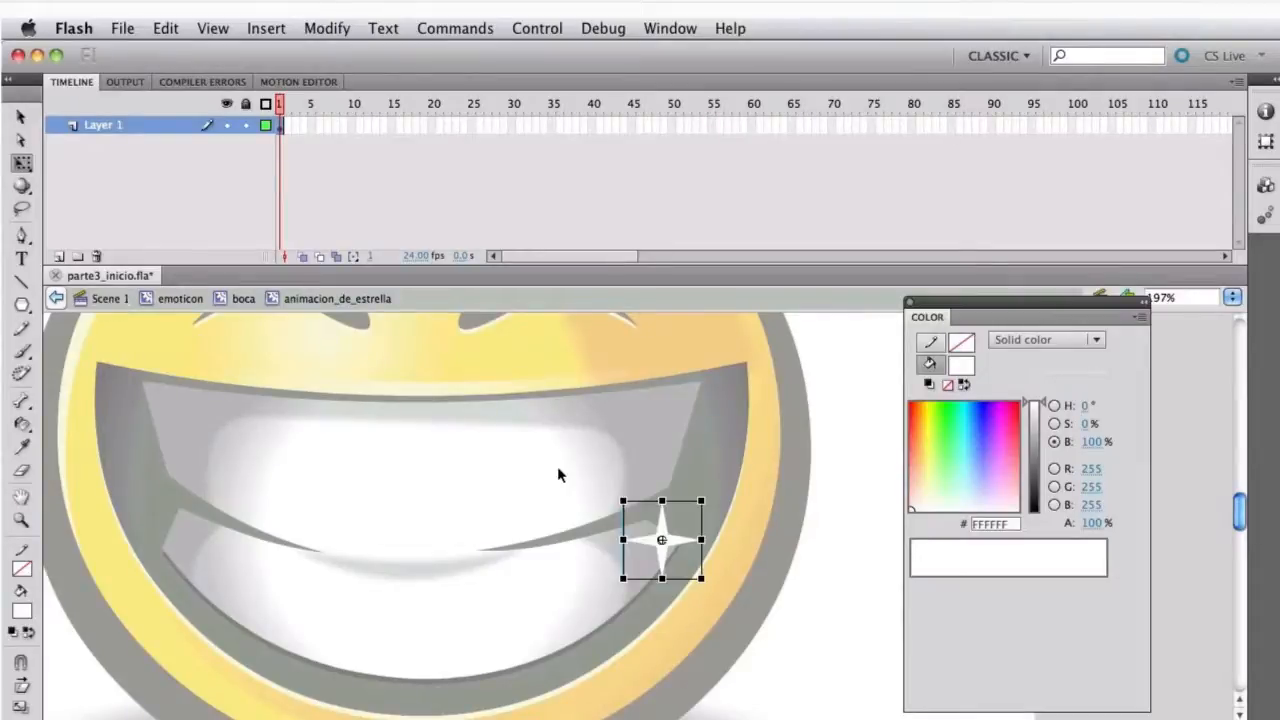
drag(578, 499, 664, 541)
click(610, 515)
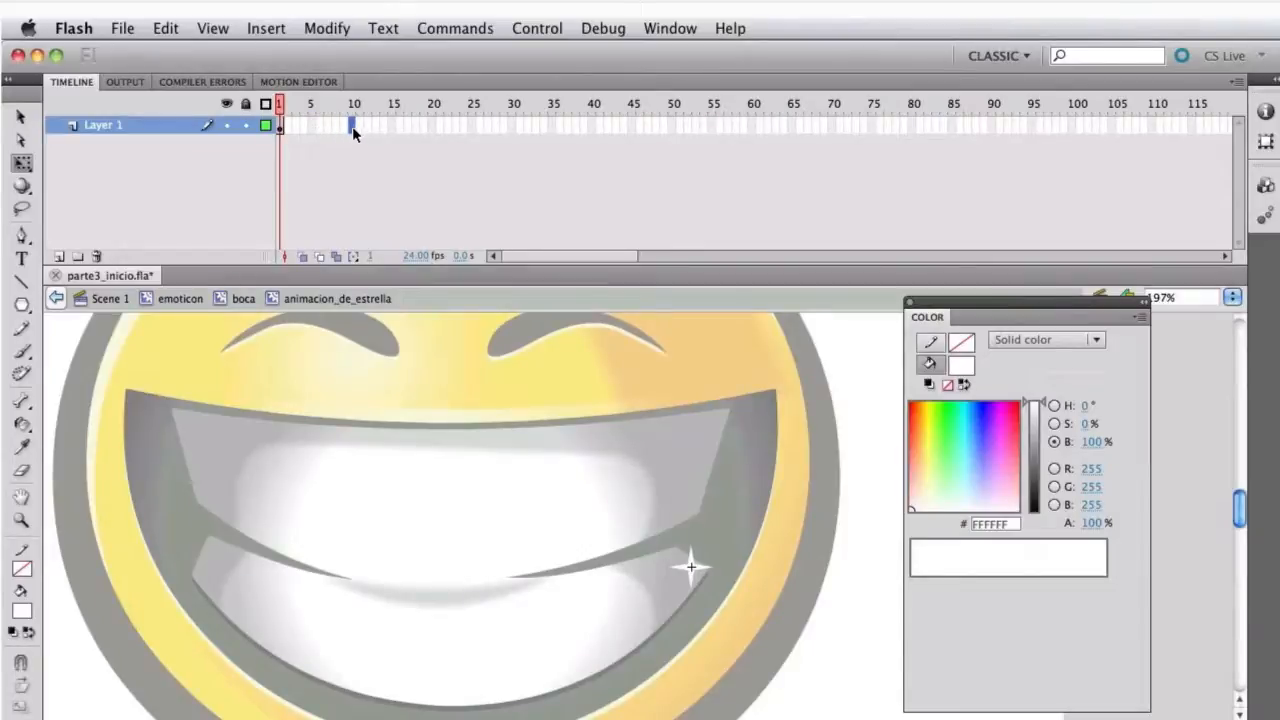
Insert a keyframe at frame 10 of the star animation's Layer 1
key(F6)
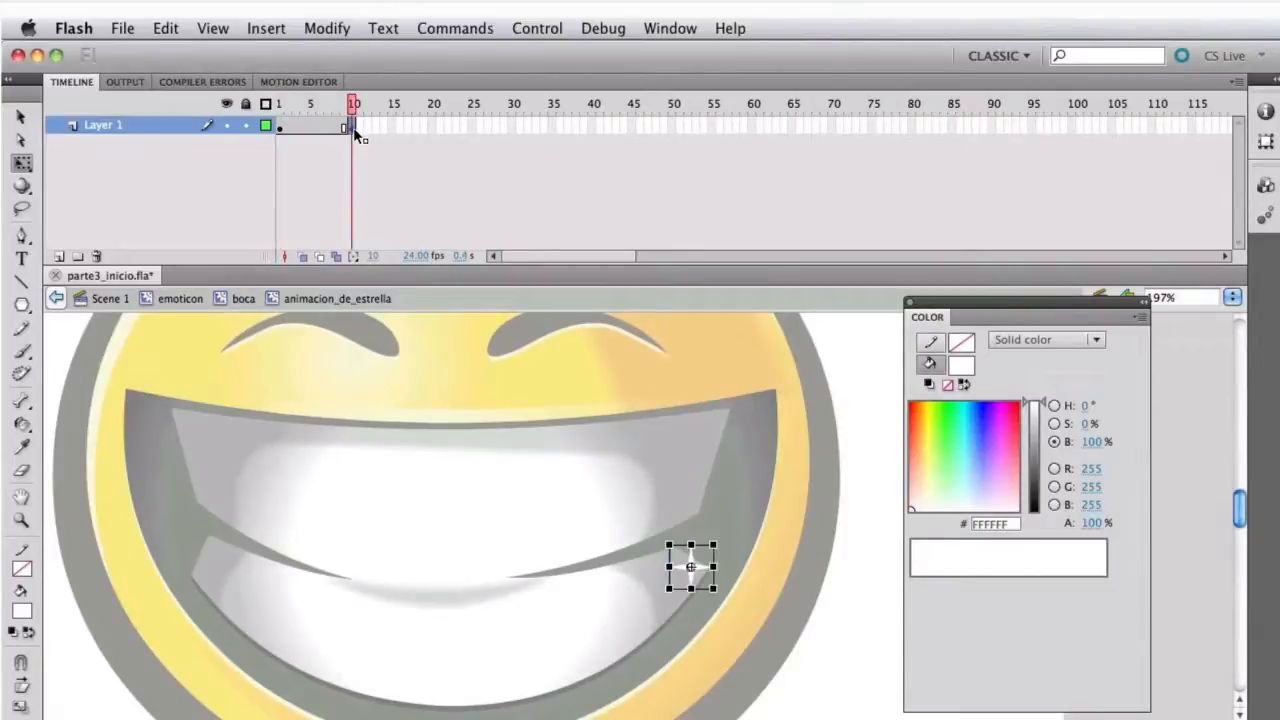
right_click(355, 130)
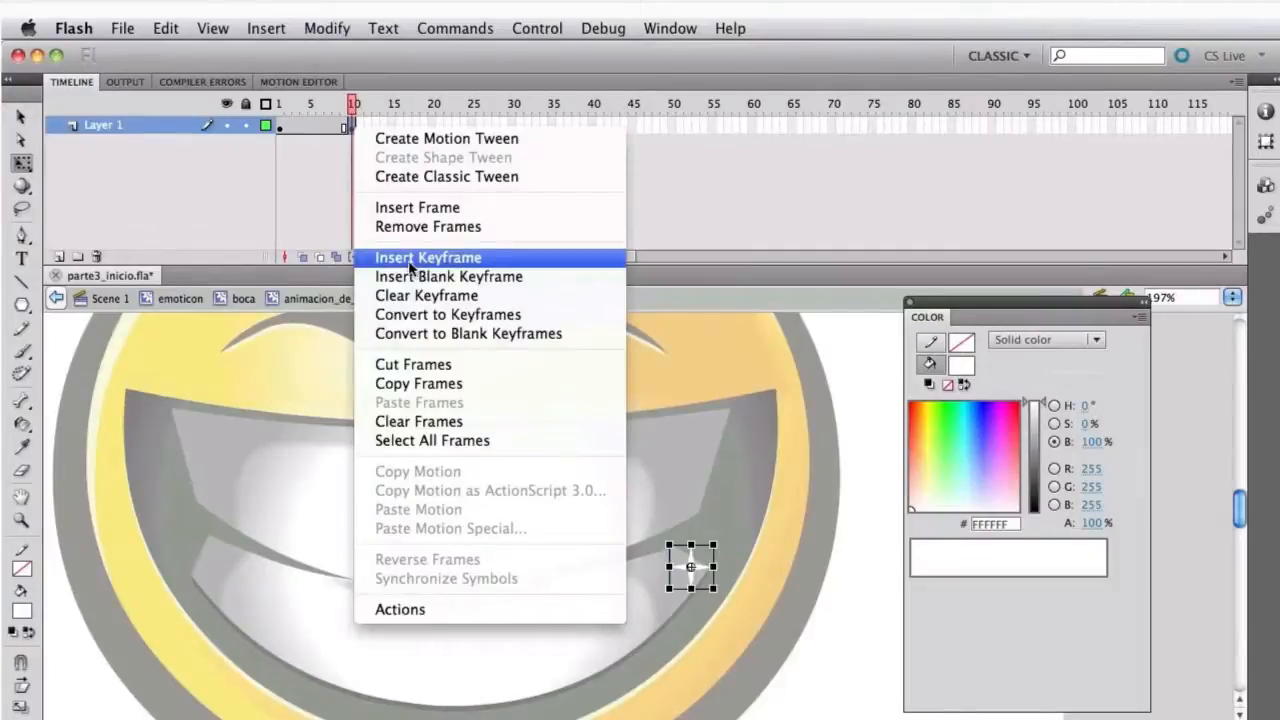
click(372, 257)
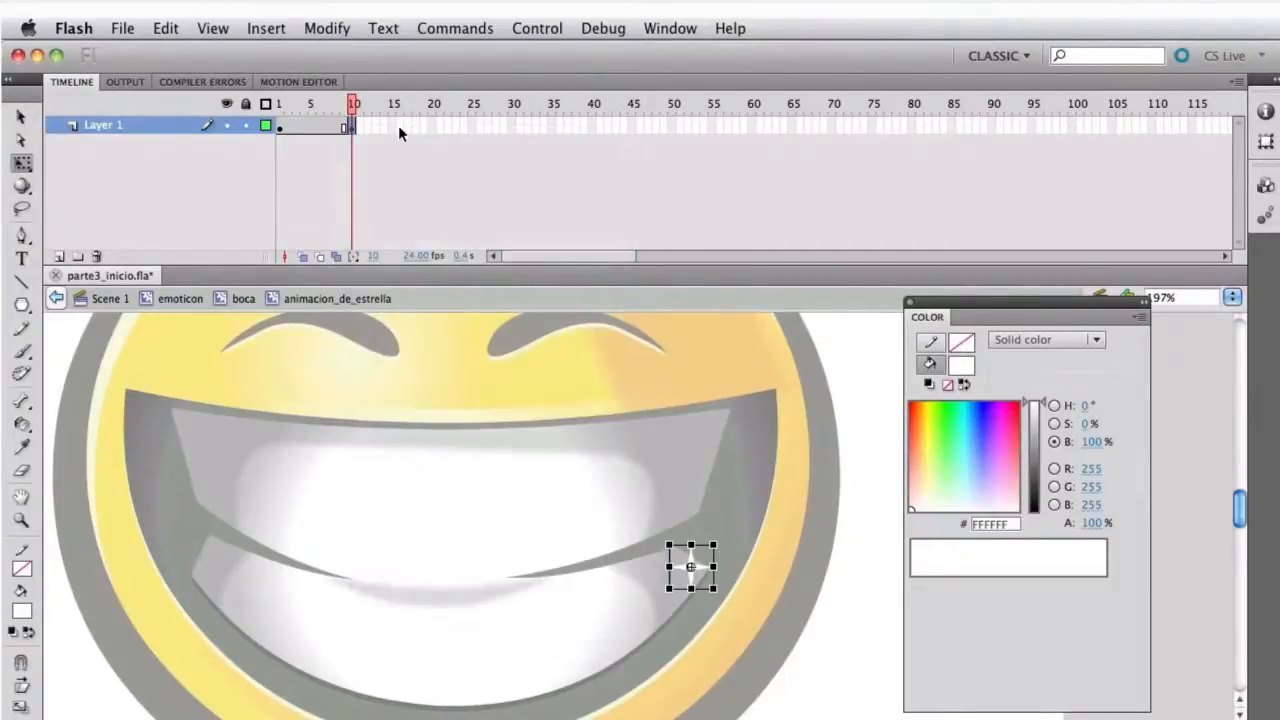
Insert a keyframe at frame 15 and enlarge the star there around its centre to about three times its size
click(390, 126)
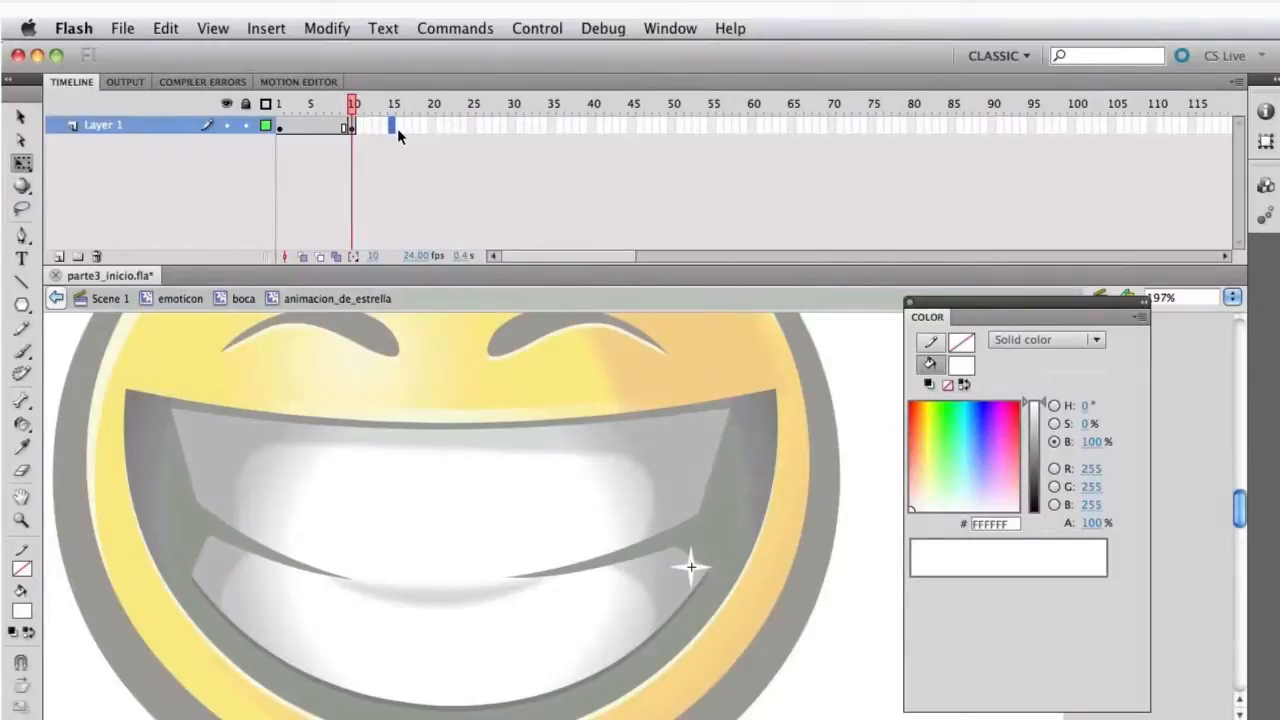
key(F6)
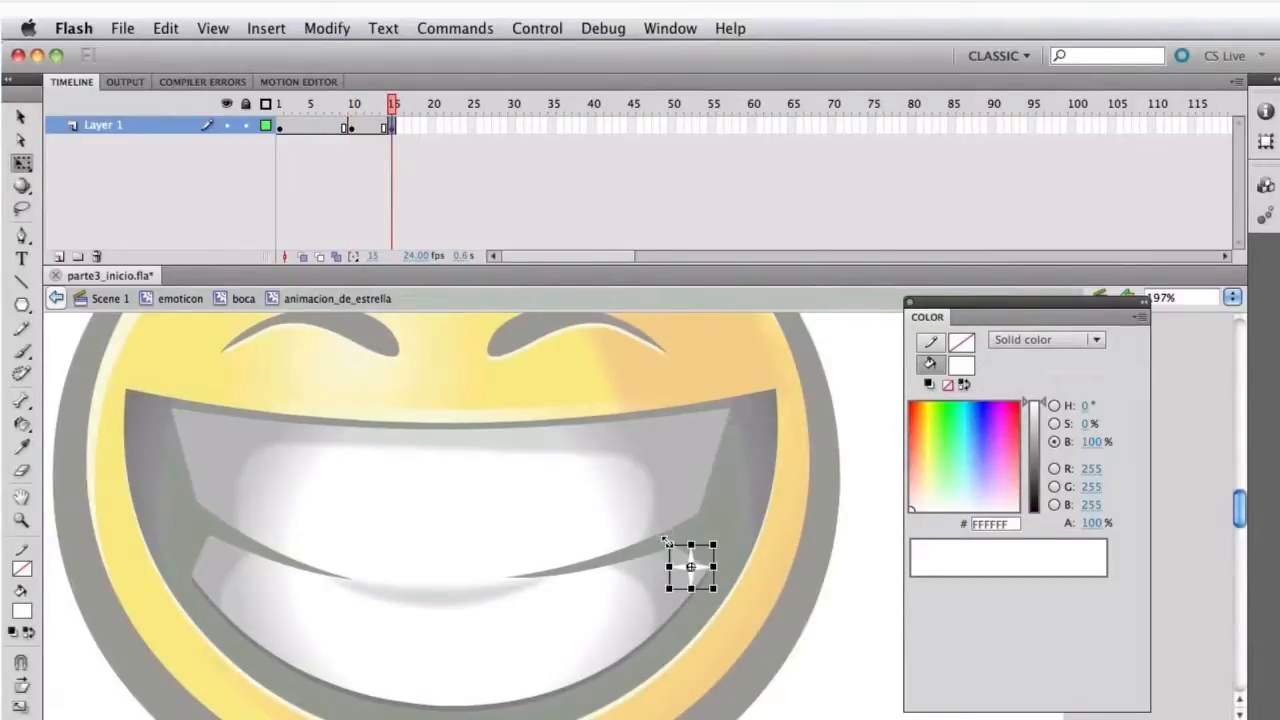
drag(648, 524, 620, 492)
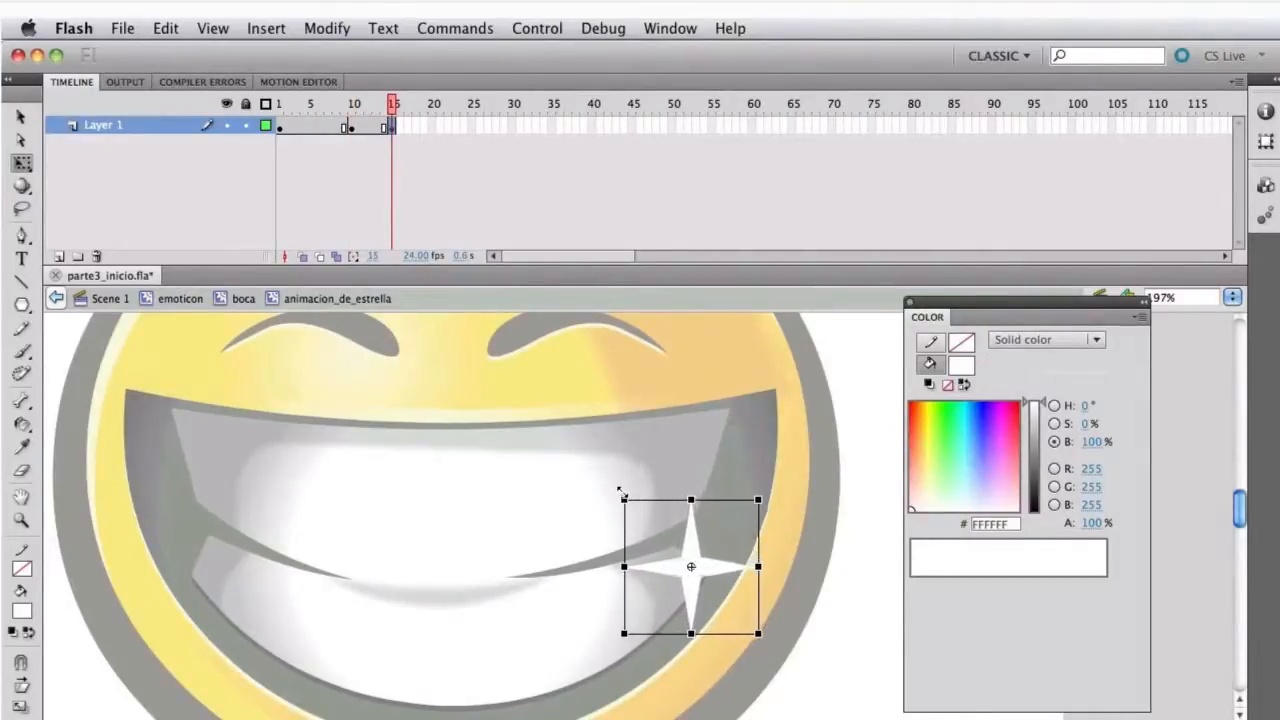
Insert a keyframe at frame 25 of the star animation and shrink the star around its centre to under a third of its size
click(473, 124)
key(F6)
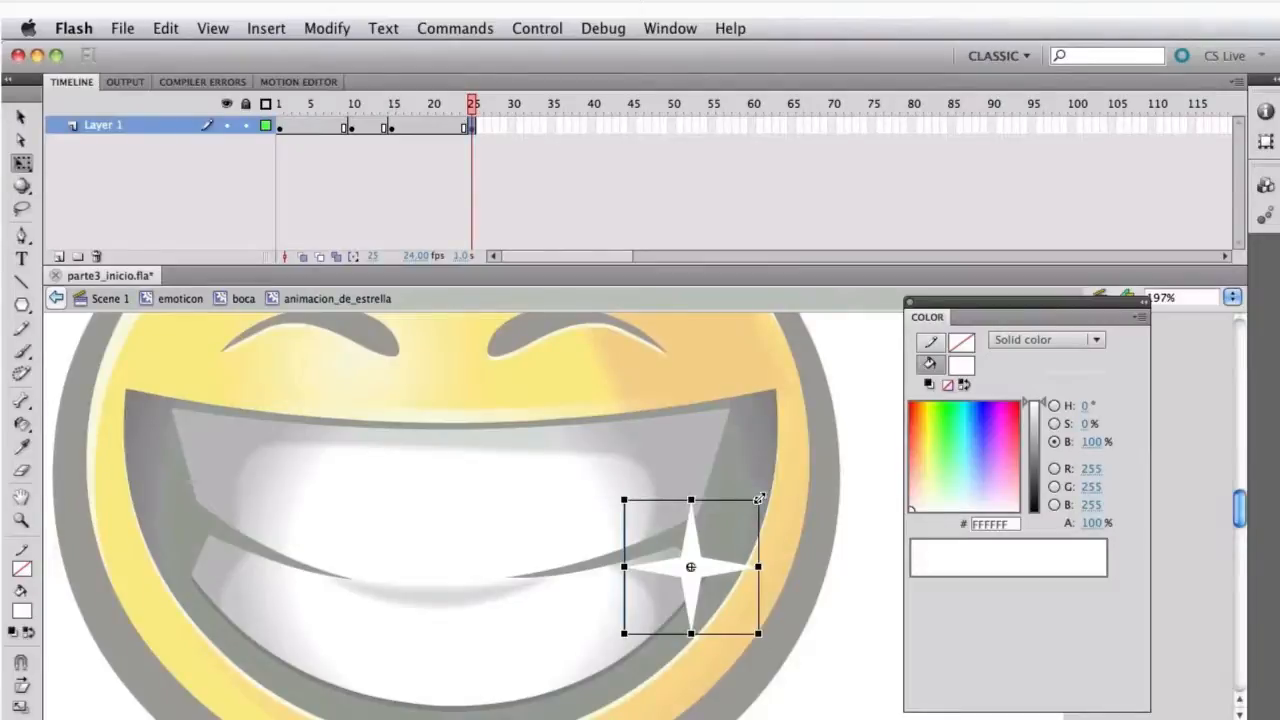
drag(760, 498, 708, 545)
Set the colour effect of the star on frame 25 to an Alpha of 0%
key(v)
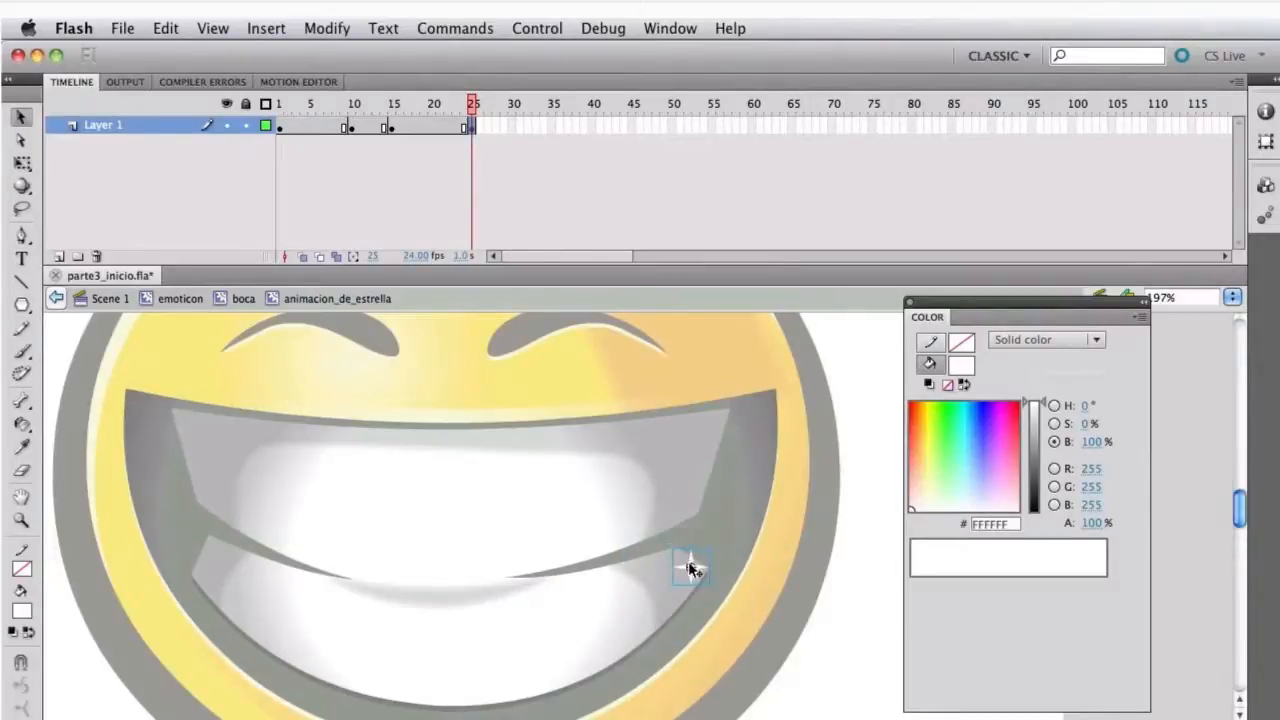
click(1266, 186)
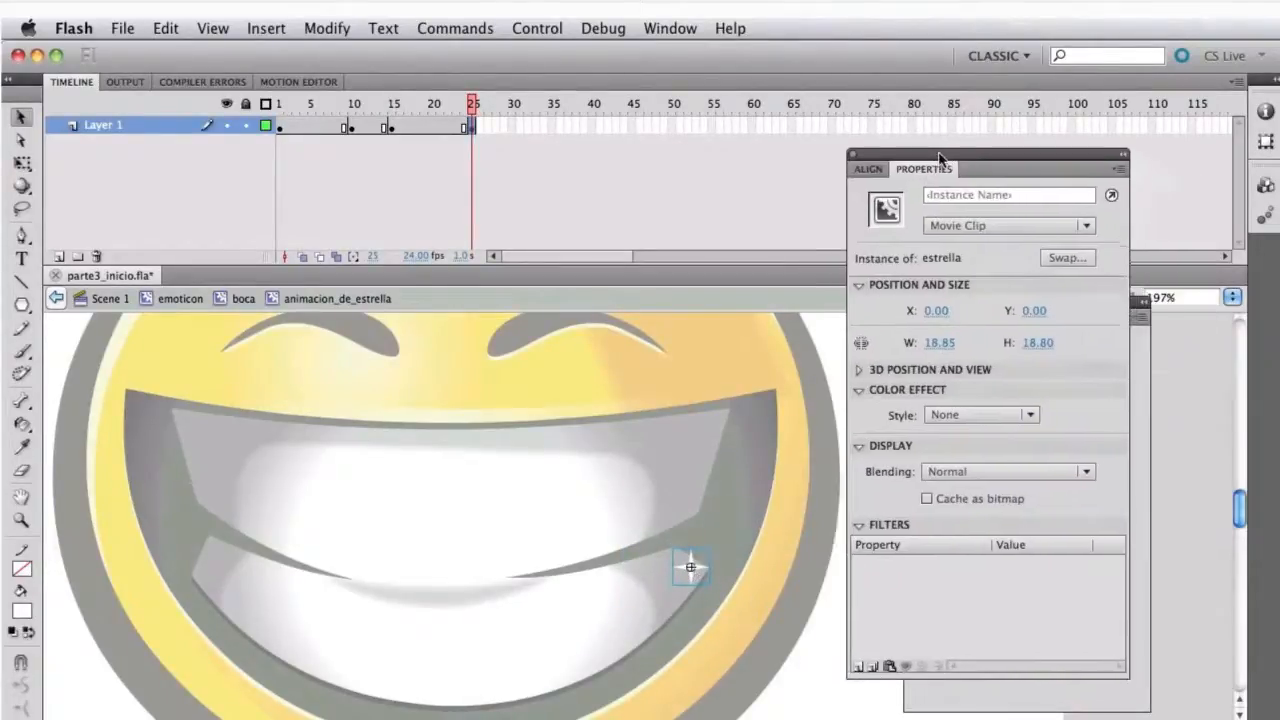
click(950, 409)
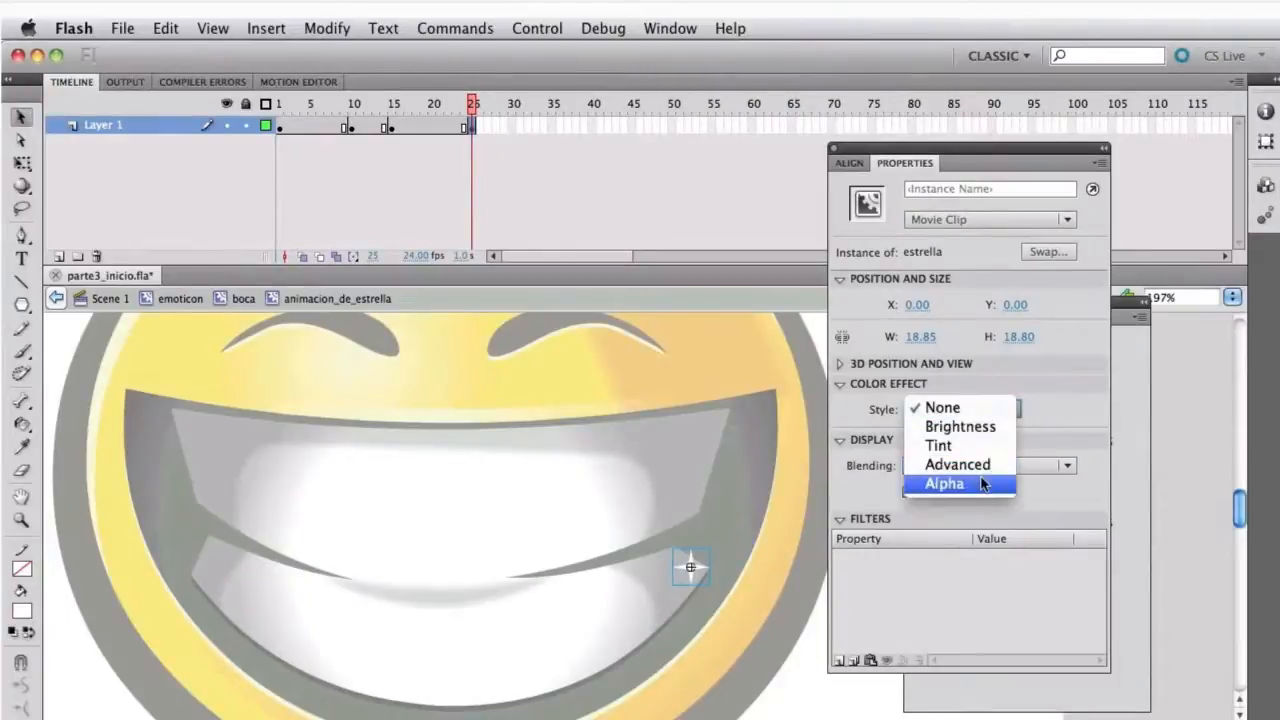
click(977, 484)
drag(957, 440, 830, 418)
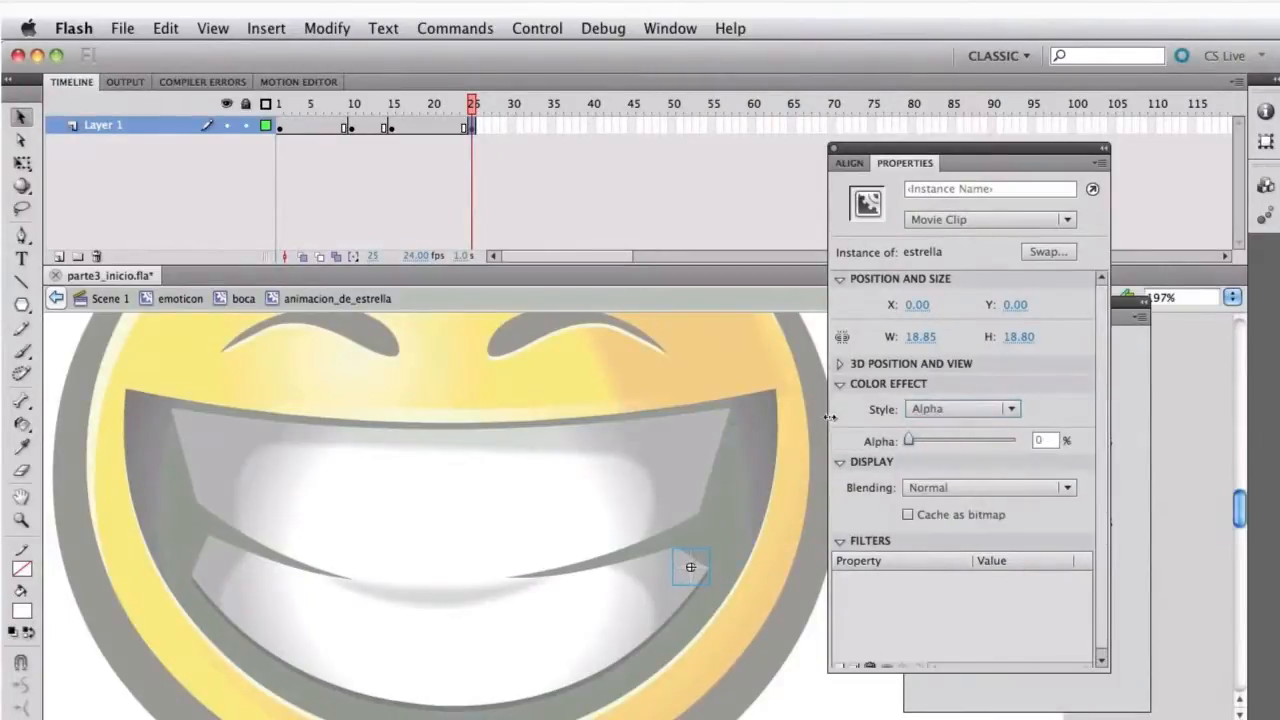
click(591, 360)
Create classic tweens between all the star keyframes on Layer 1 and set their ease to 100
drag(468, 126, 434, 140)
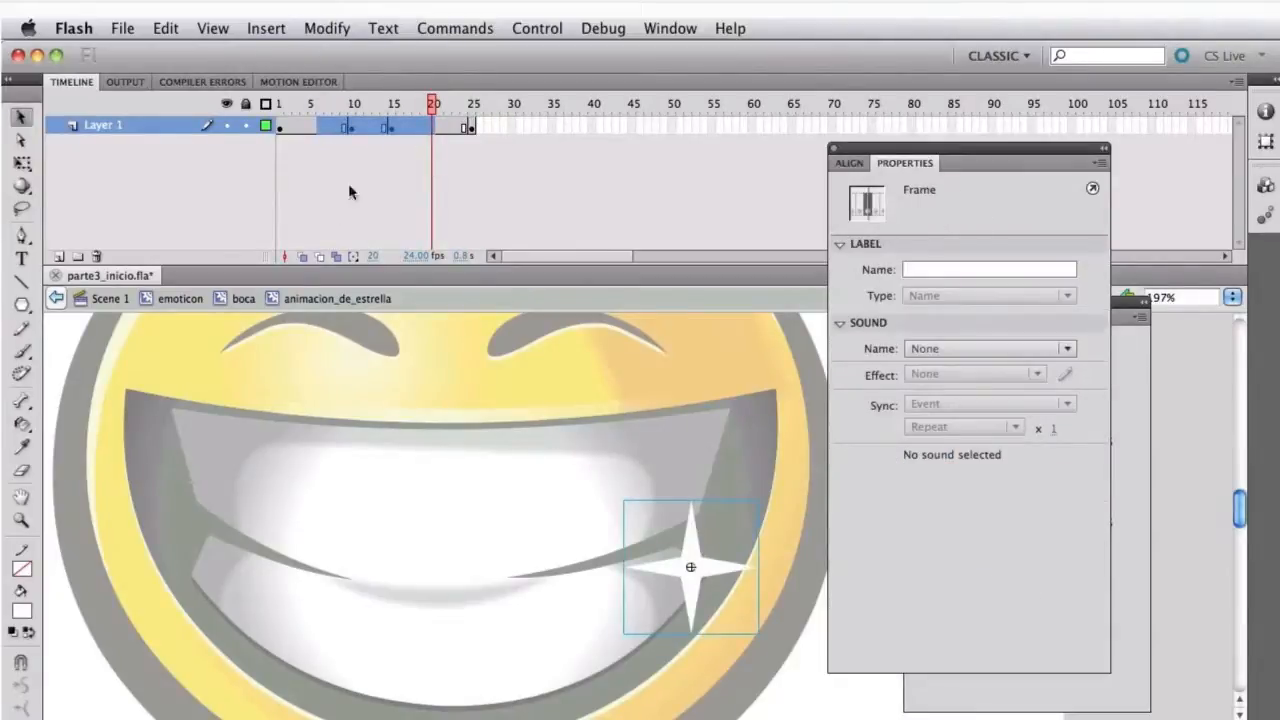
right_click(426, 127)
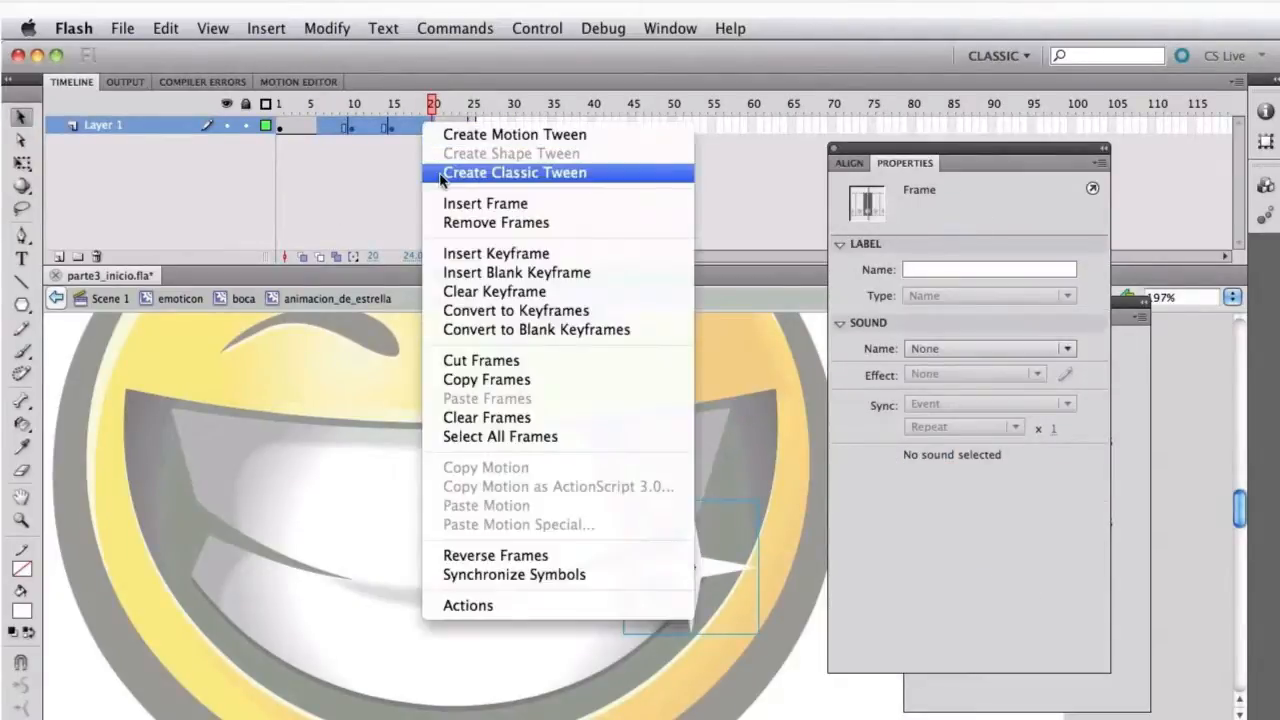
click(440, 175)
click(914, 350)
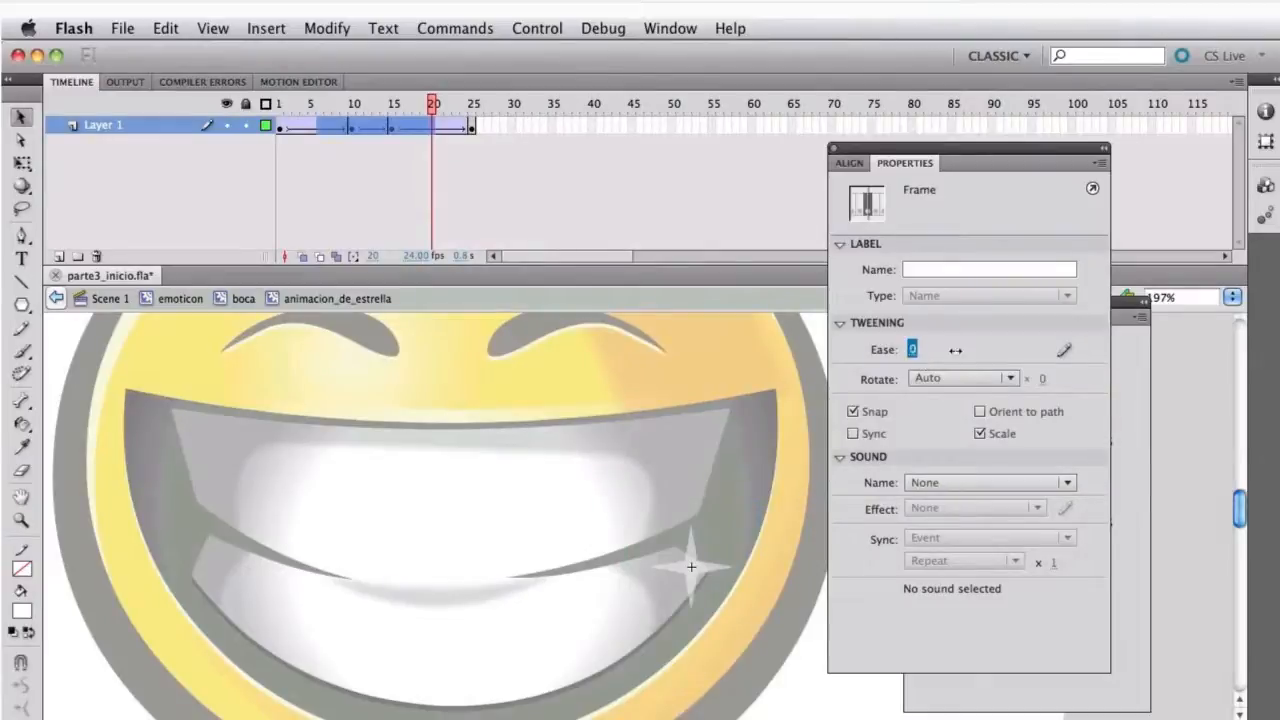
text(100)
key(Return)
Set the star's three tweens to rotate clockwise (CW) and scrub the frames to check the motion
drag(428, 110, 456, 128)
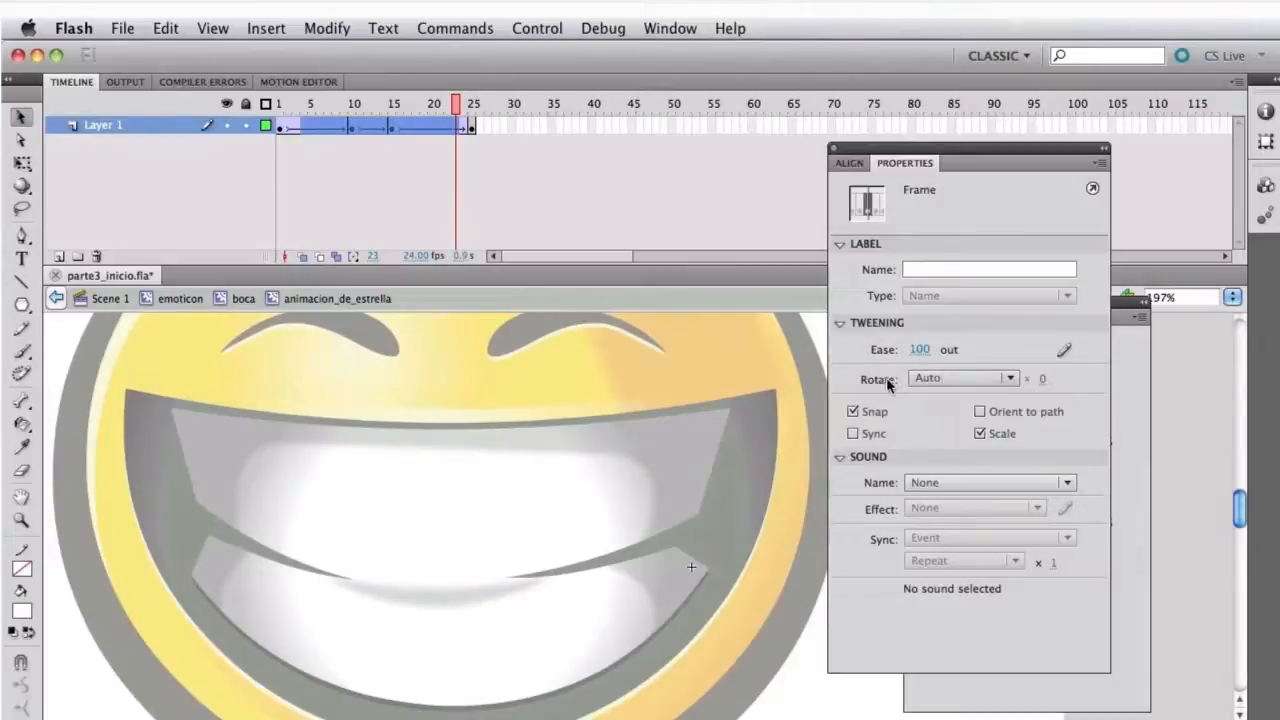
click(951, 381)
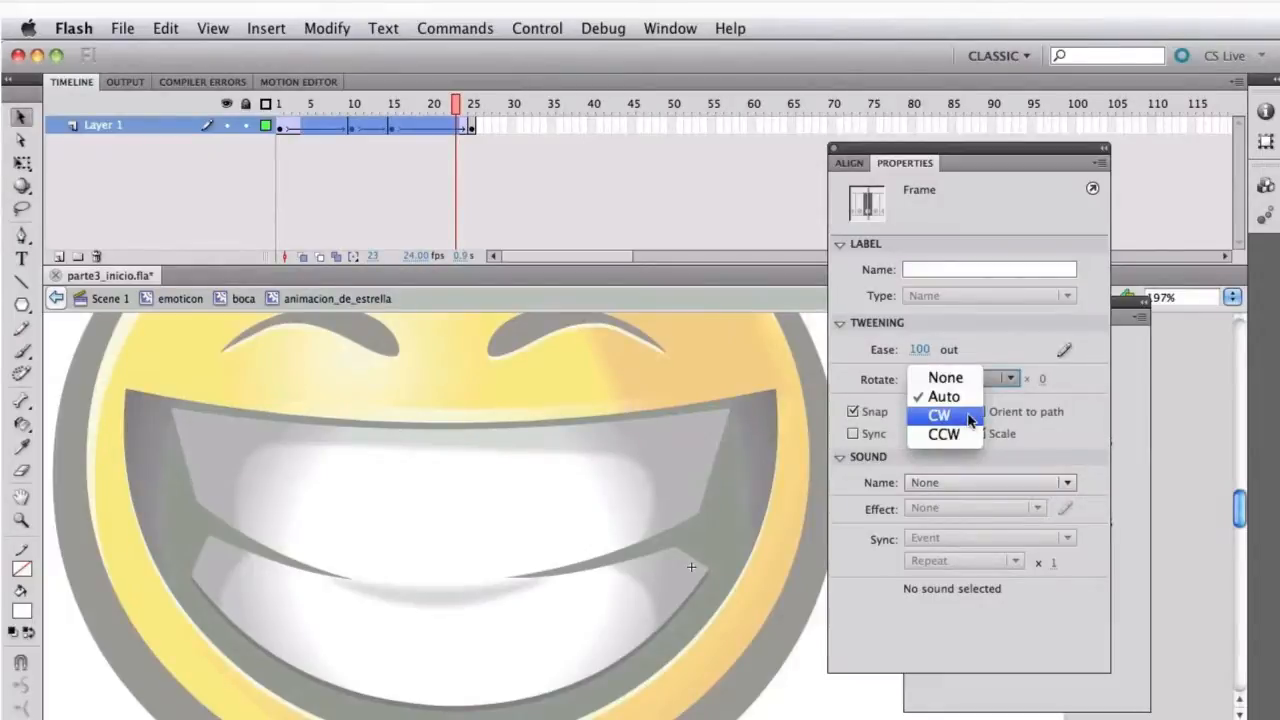
click(968, 416)
click(476, 162)
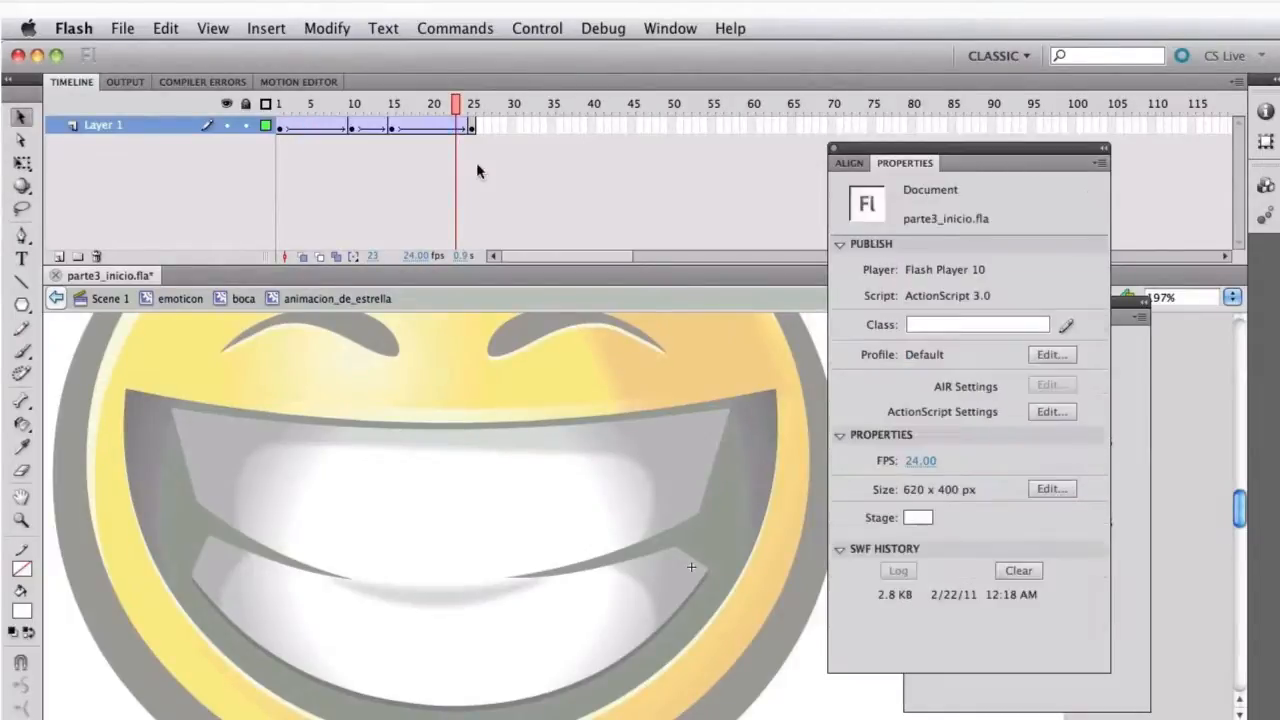
click(409, 104)
drag(409, 104, 433, 131)
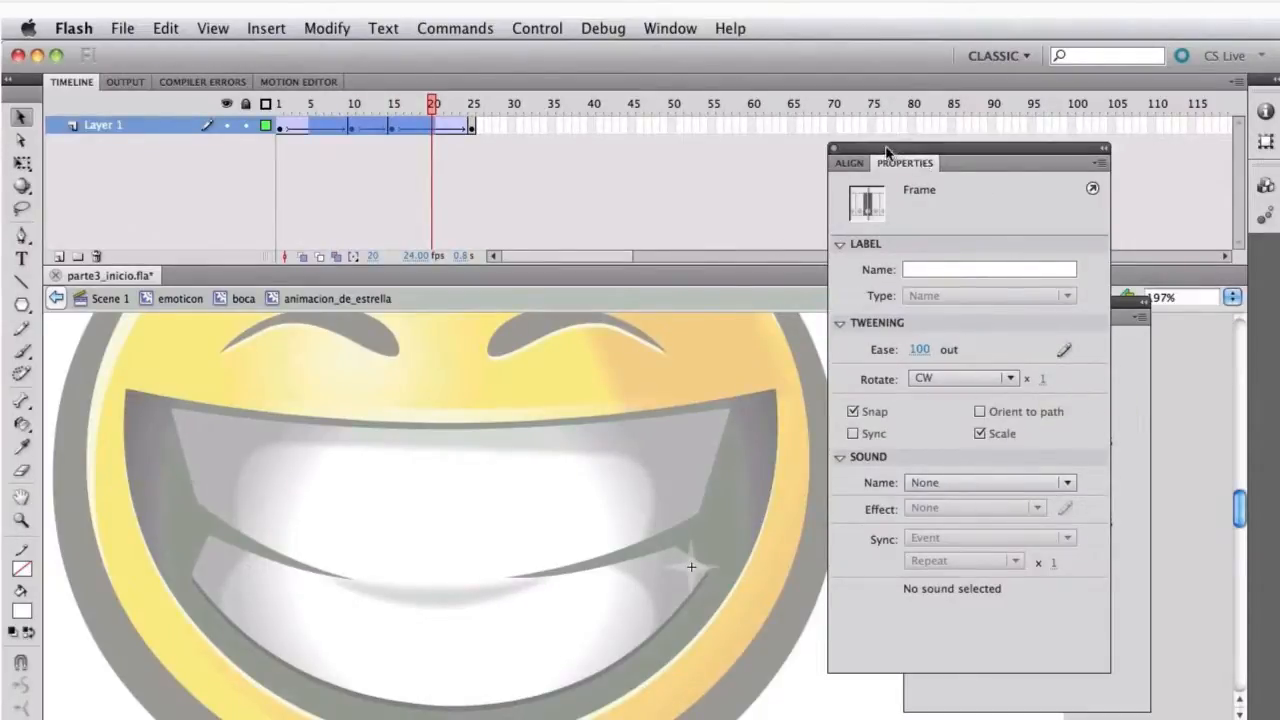
Leave the star animation and mouth clips to return to the emoticon clip, and view it at 100%
drag(886, 150, 1279, 176)
click(850, 393)
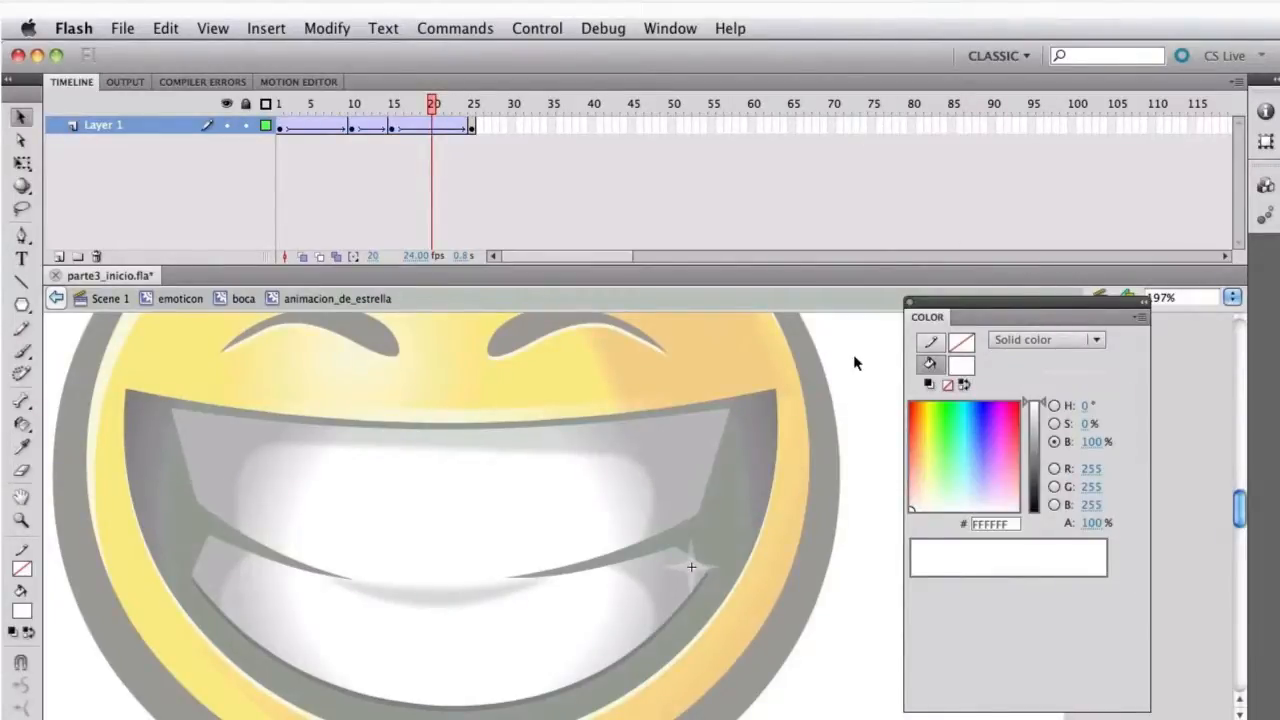
double_click(850, 369)
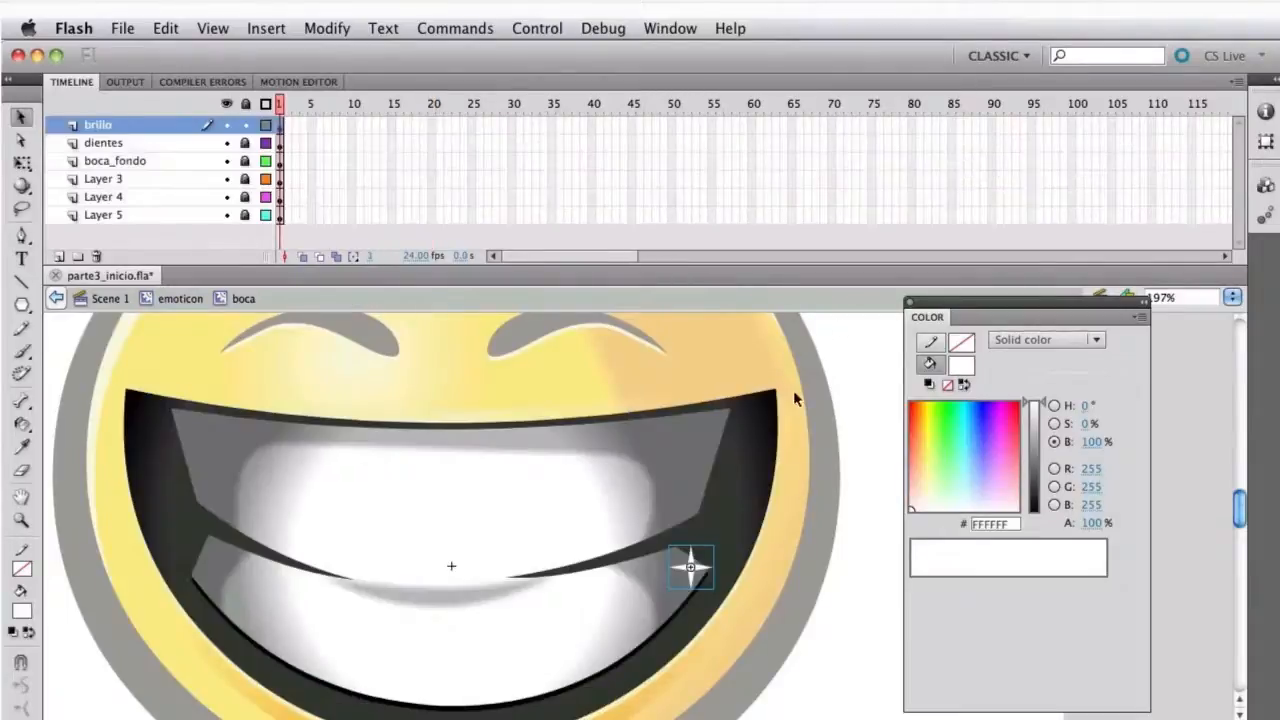
double_click(849, 367)
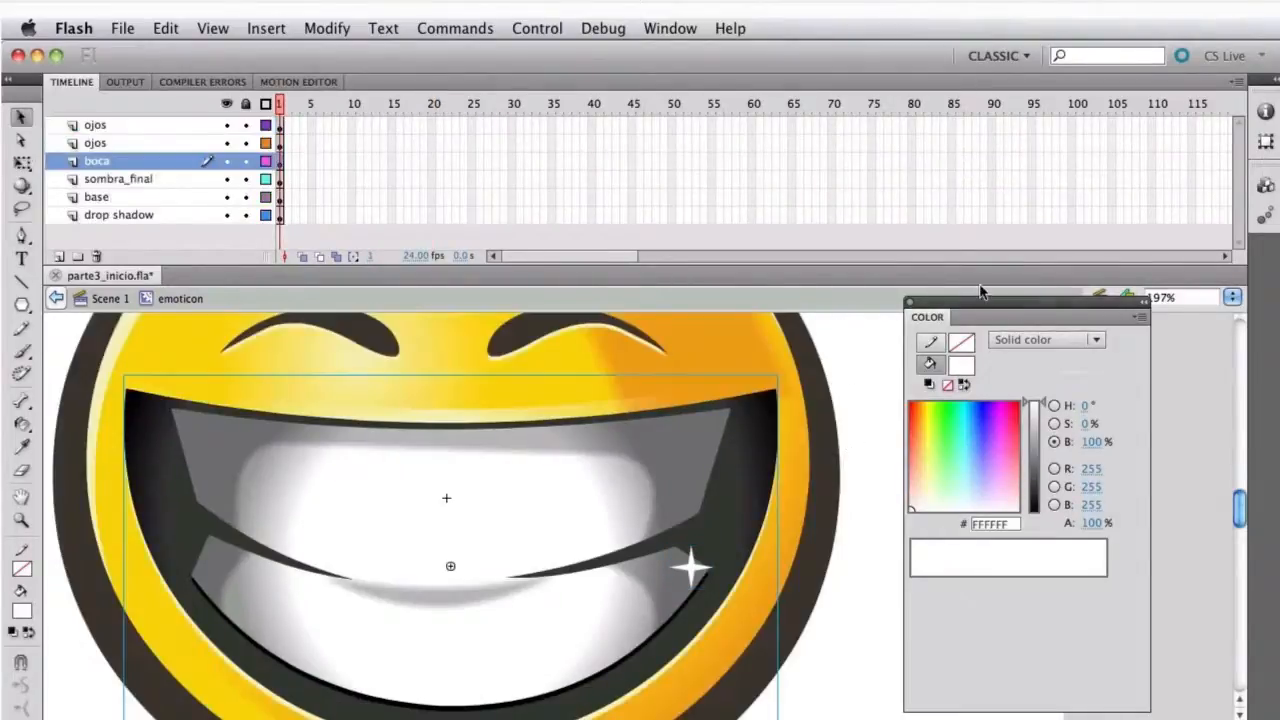
drag(967, 305, 1279, 322)
key(super+1)
drag(758, 457, 777, 499)
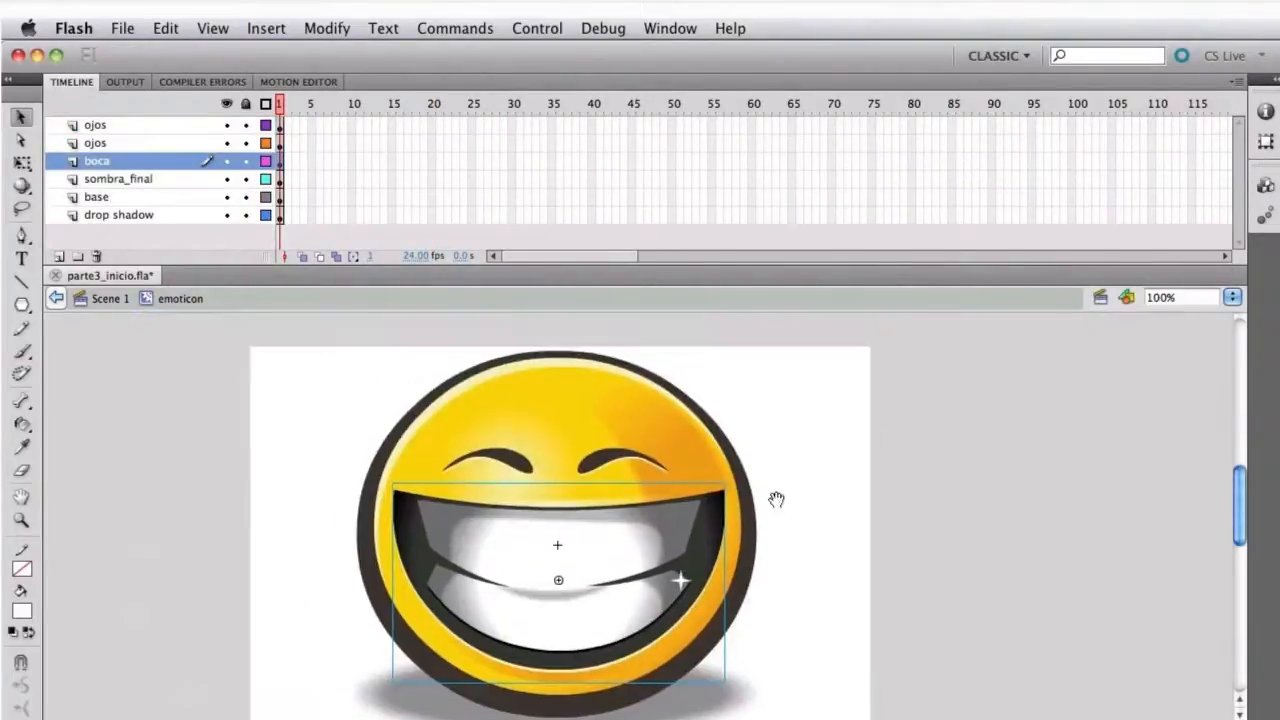
drag(296, 355, 868, 704)
drag(860, 606, 835, 551)
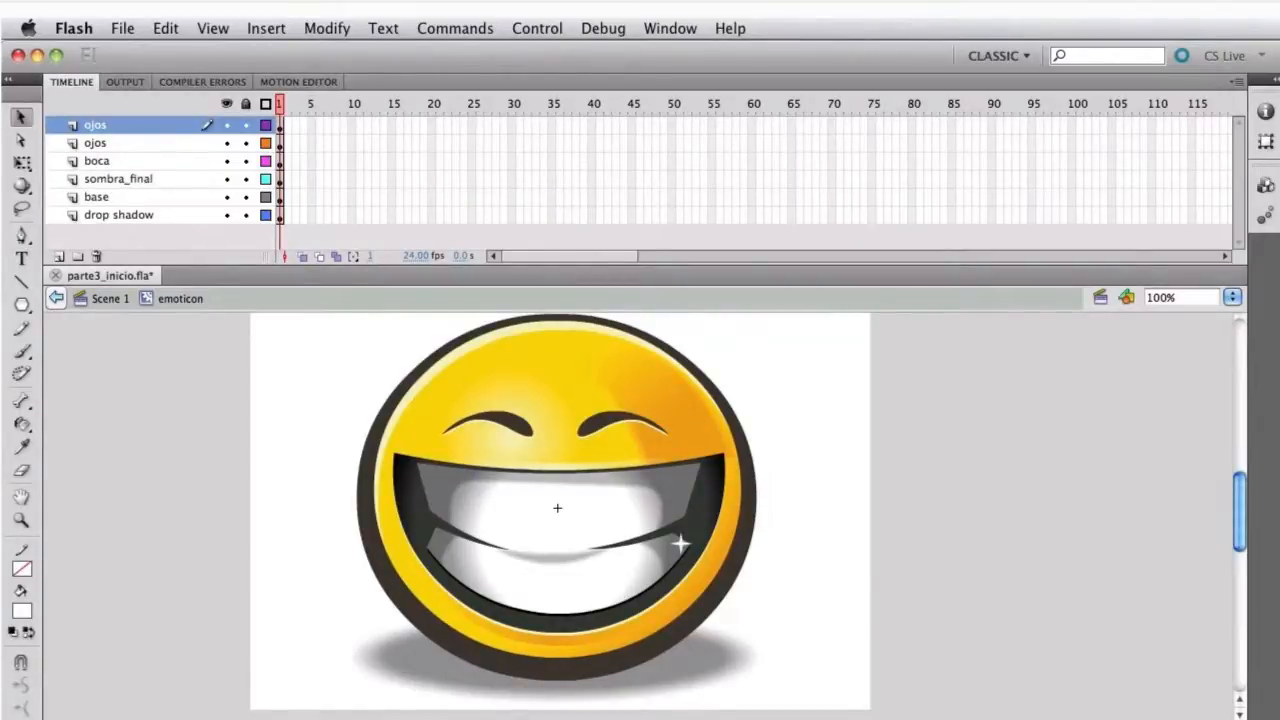
Set the document height to 430 px
drag(1279, 178, 1026, 165)
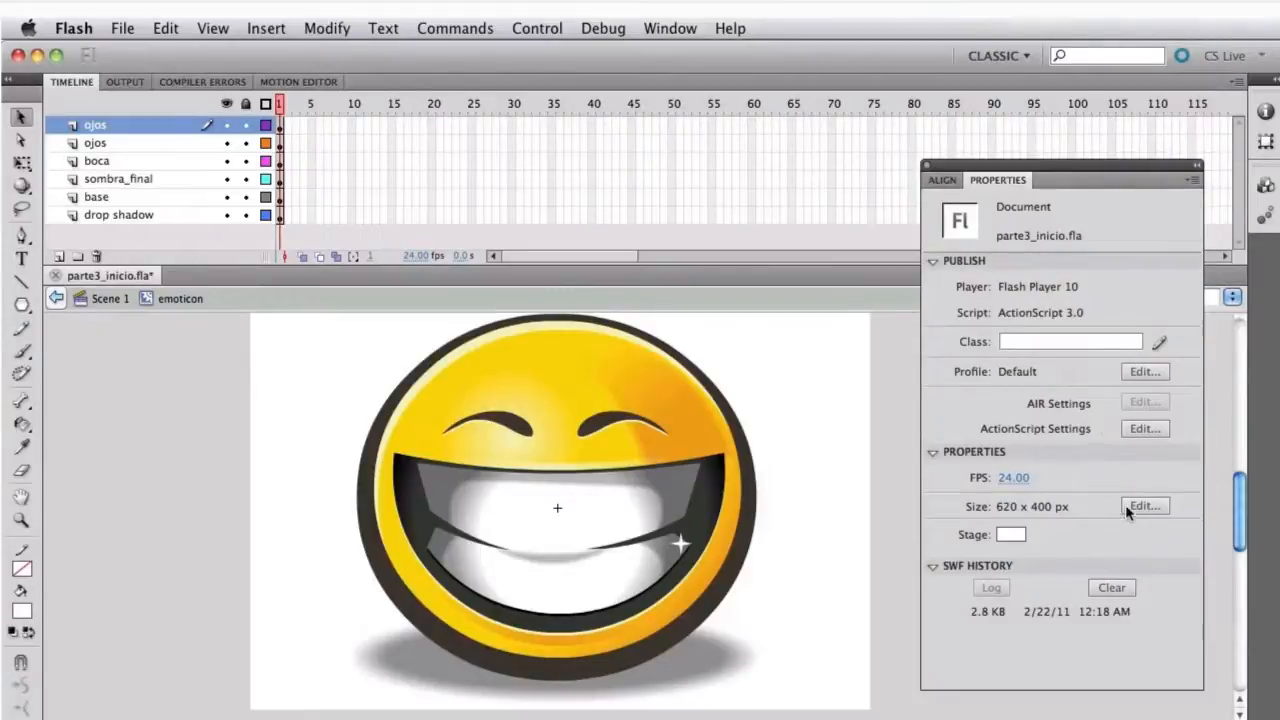
click(1141, 506)
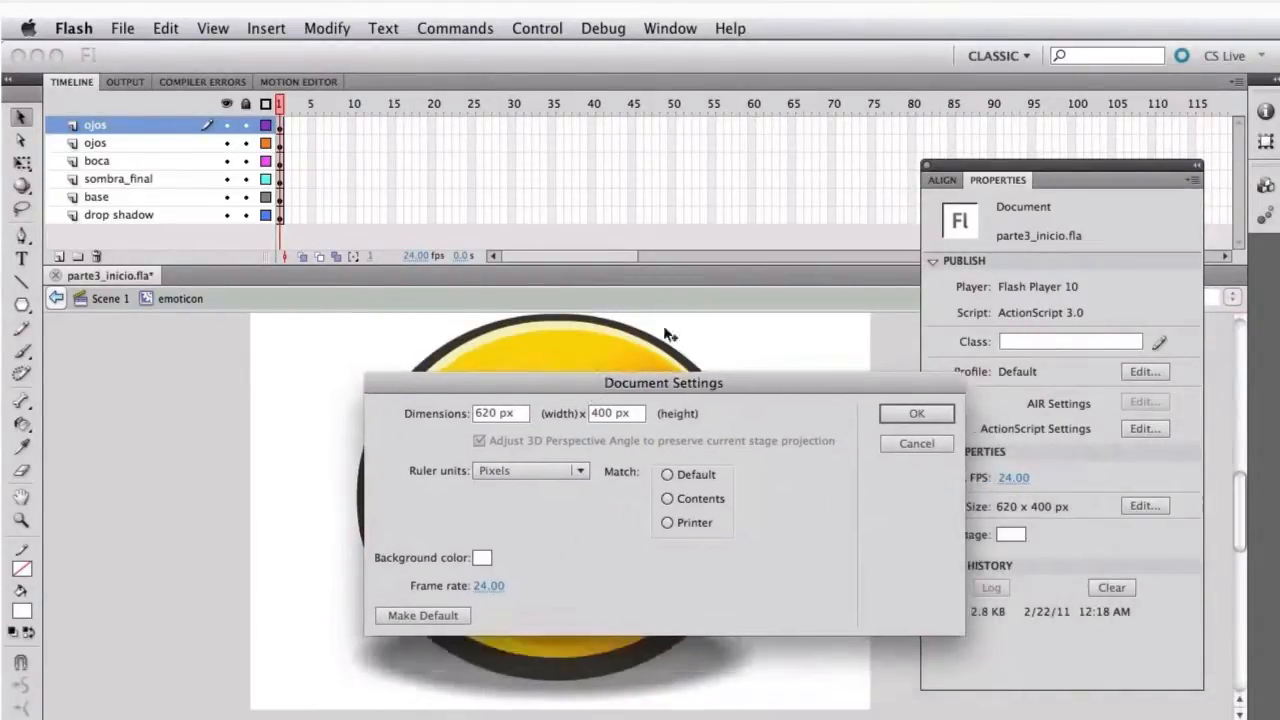
drag(630, 416, 590, 413)
text(430)
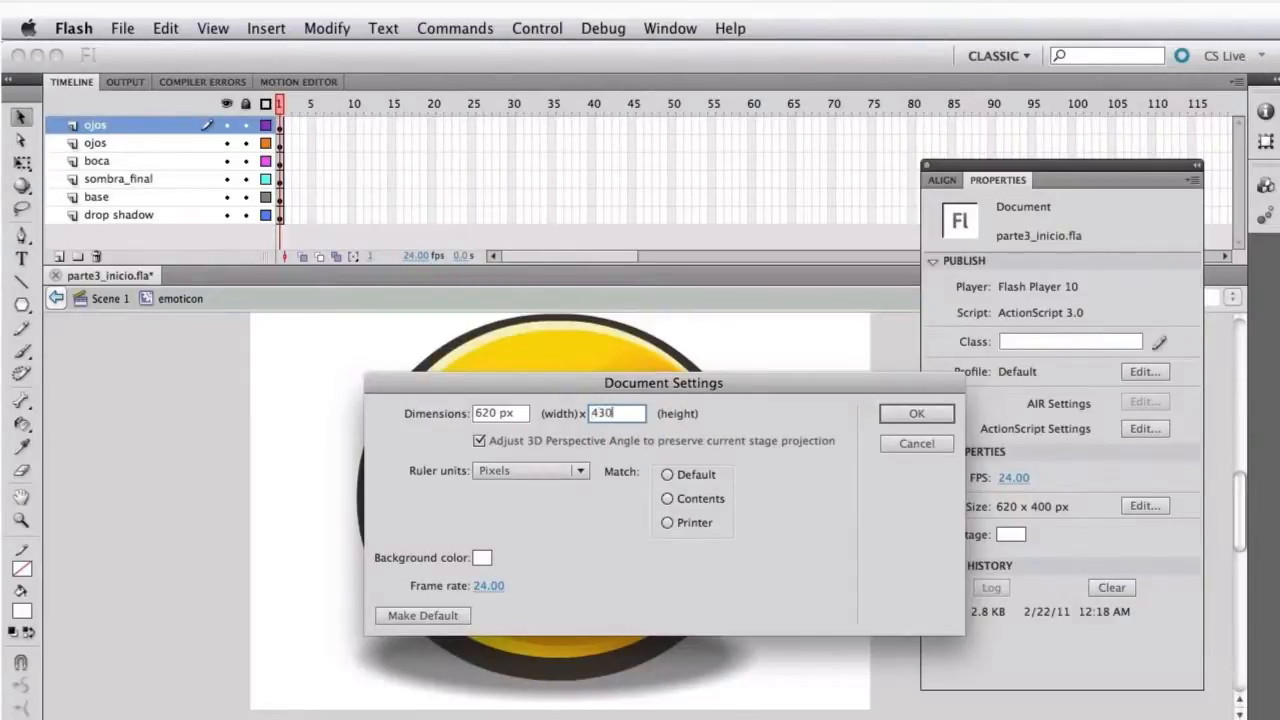
key(Return)
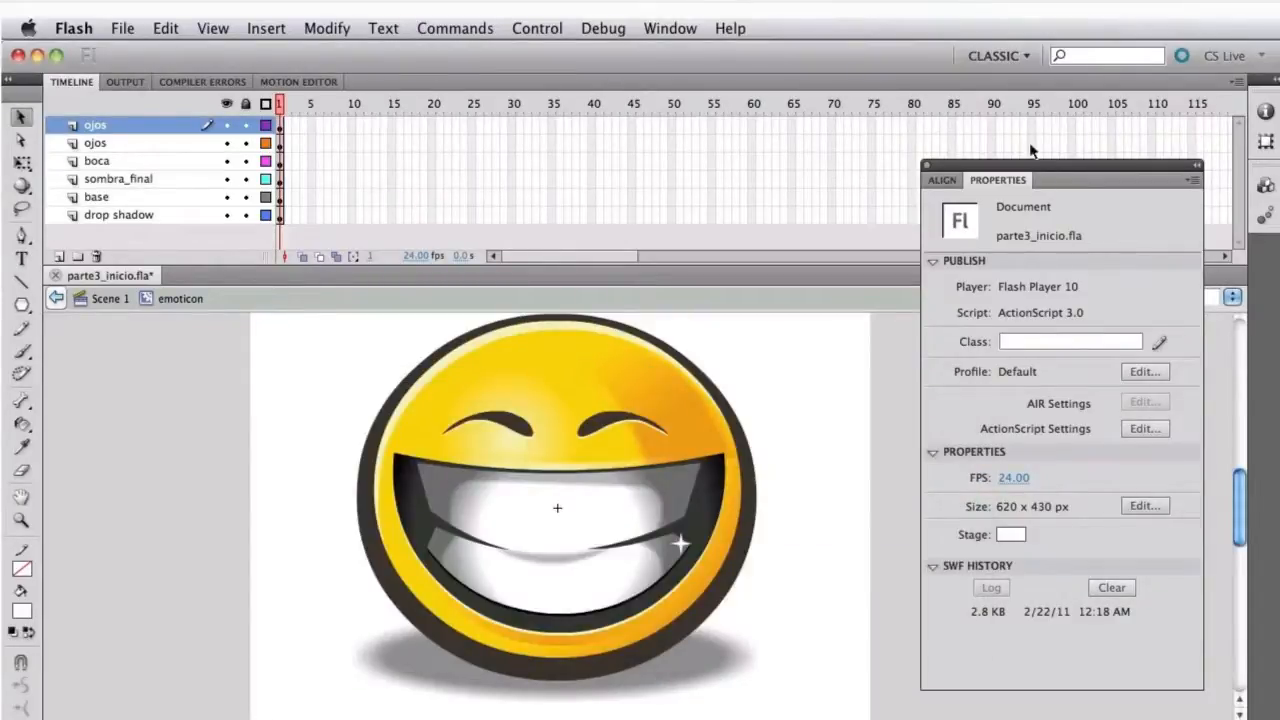
Select all the emoticon artwork and nudge it slightly down the stage
click(1197, 165)
key(super+a)
key(shift+Down)
key(shift+Down)
key(shift+Down)
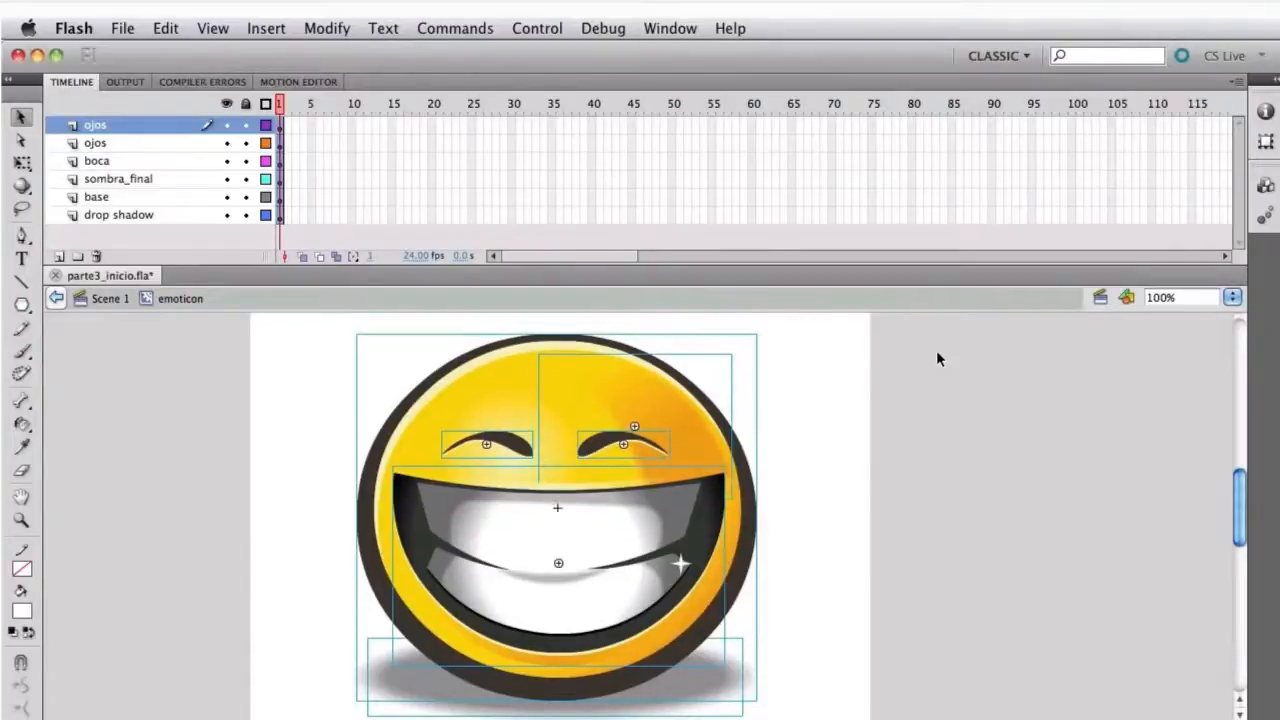
key(space)
mouse_move(857, 493)
mouse_down()
mouse_move(854, 417)
mouse_move(852, 472)
mouse_up()
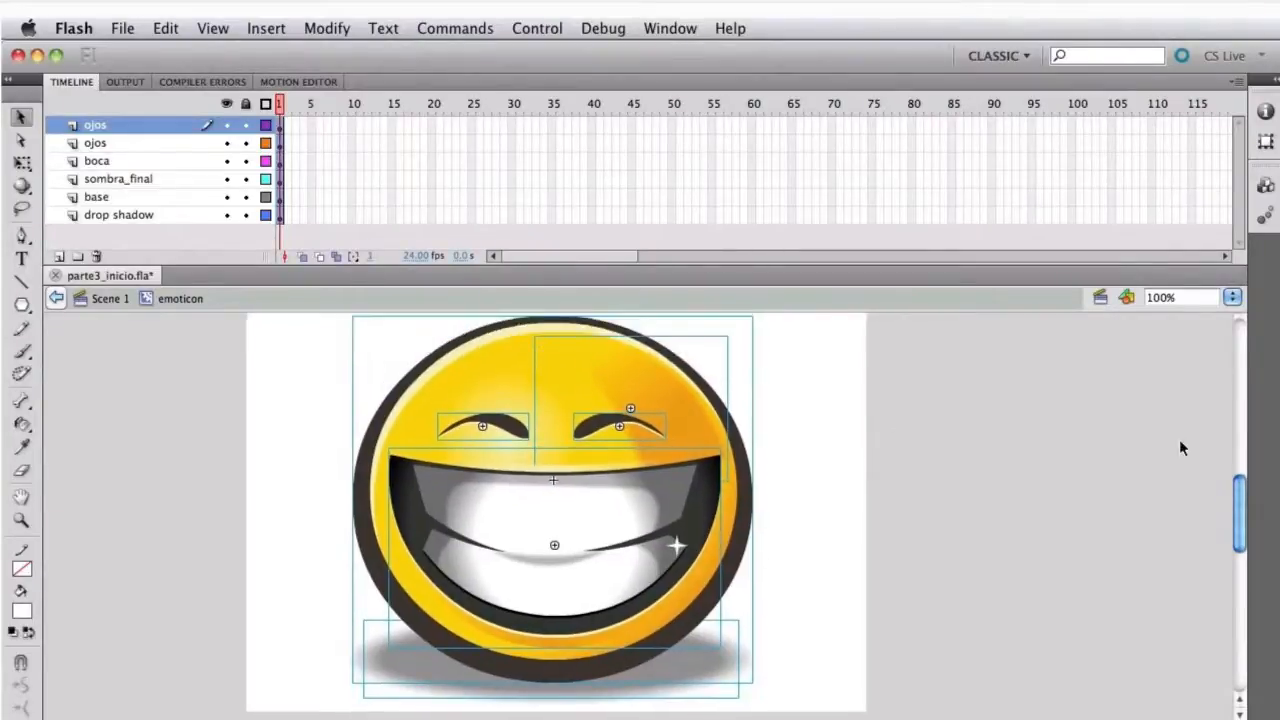
click(1179, 441)
Set the document height to 450 px in the document settings
key(super+j)
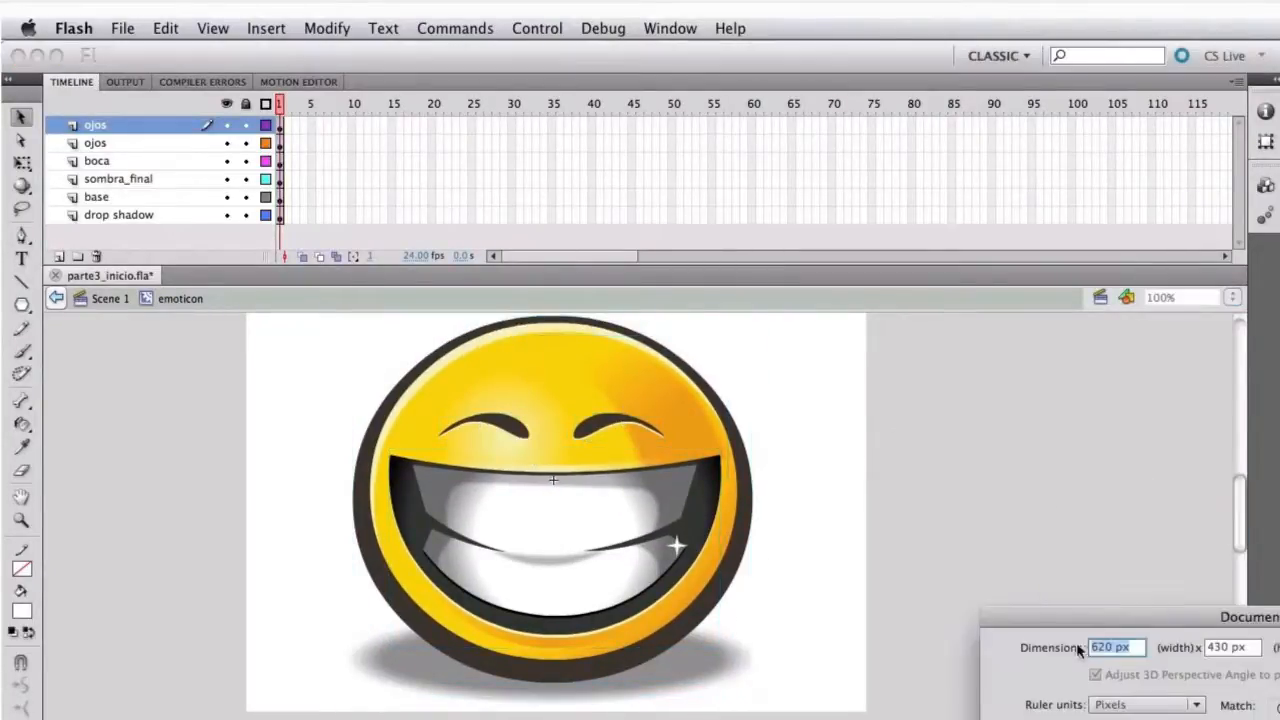
key(Tab)
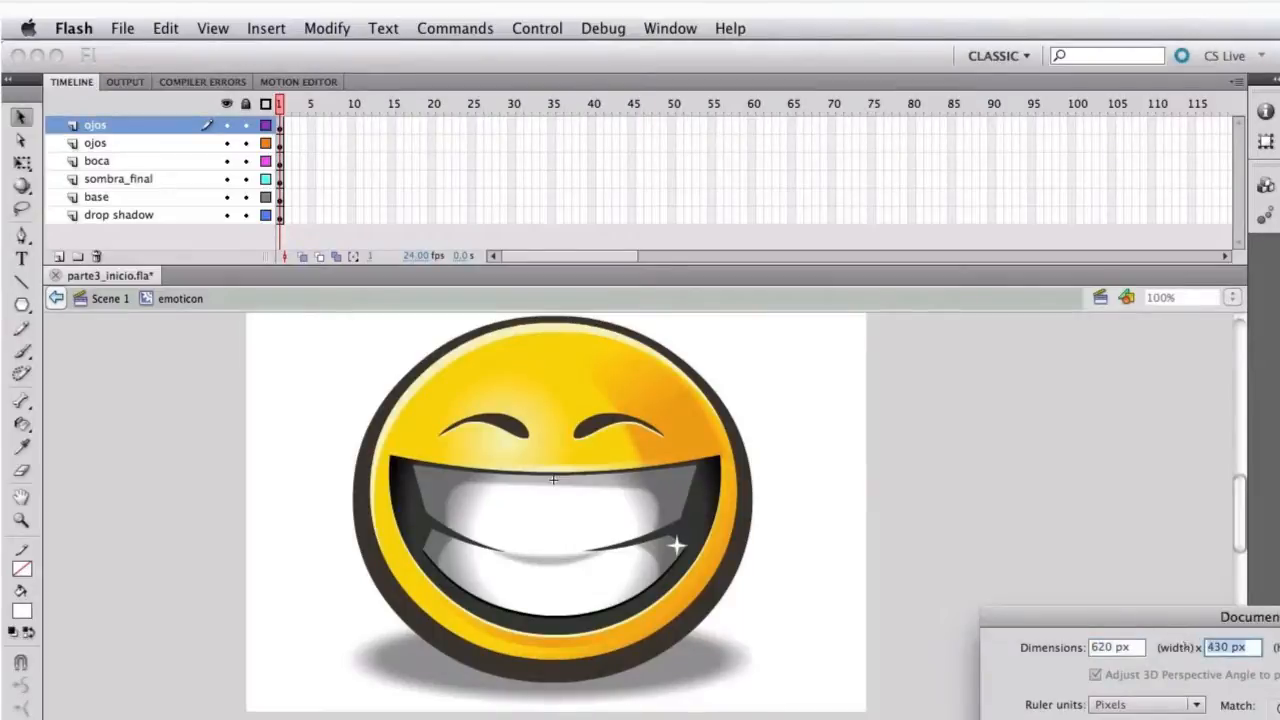
text(450)
key(Return)
drag(815, 478, 865, 518)
key(super+a)
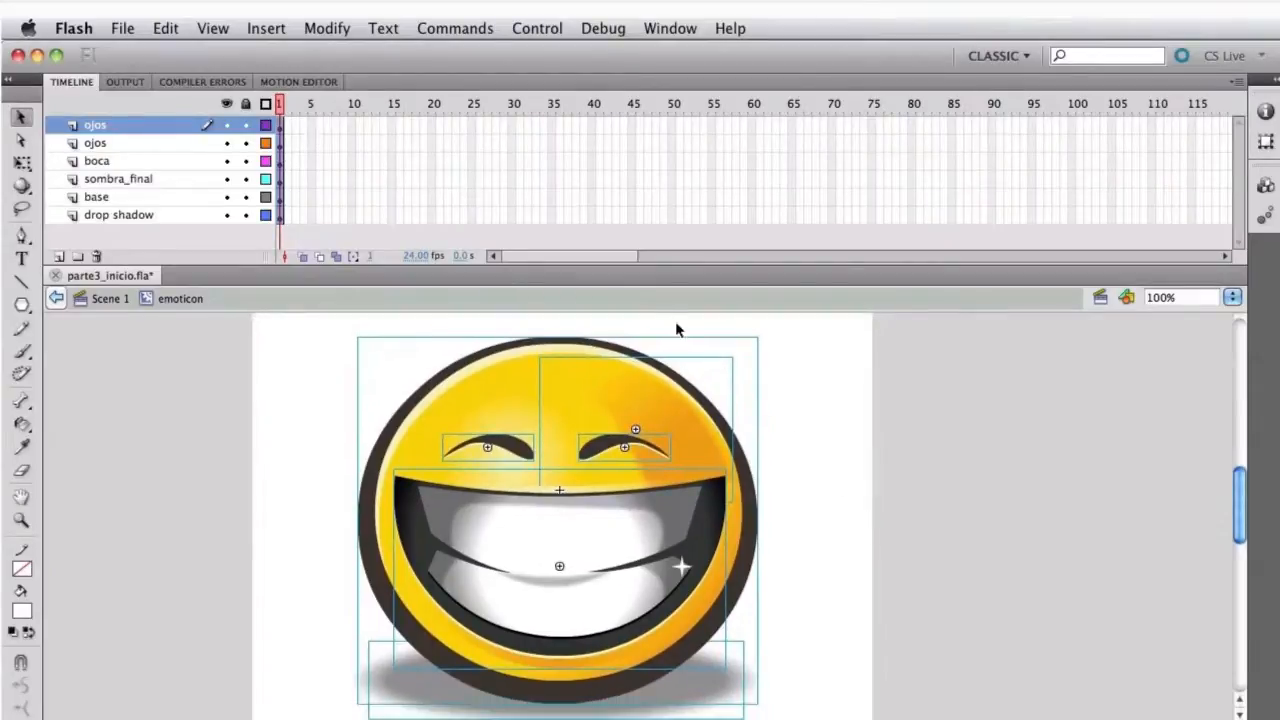
click(845, 366)
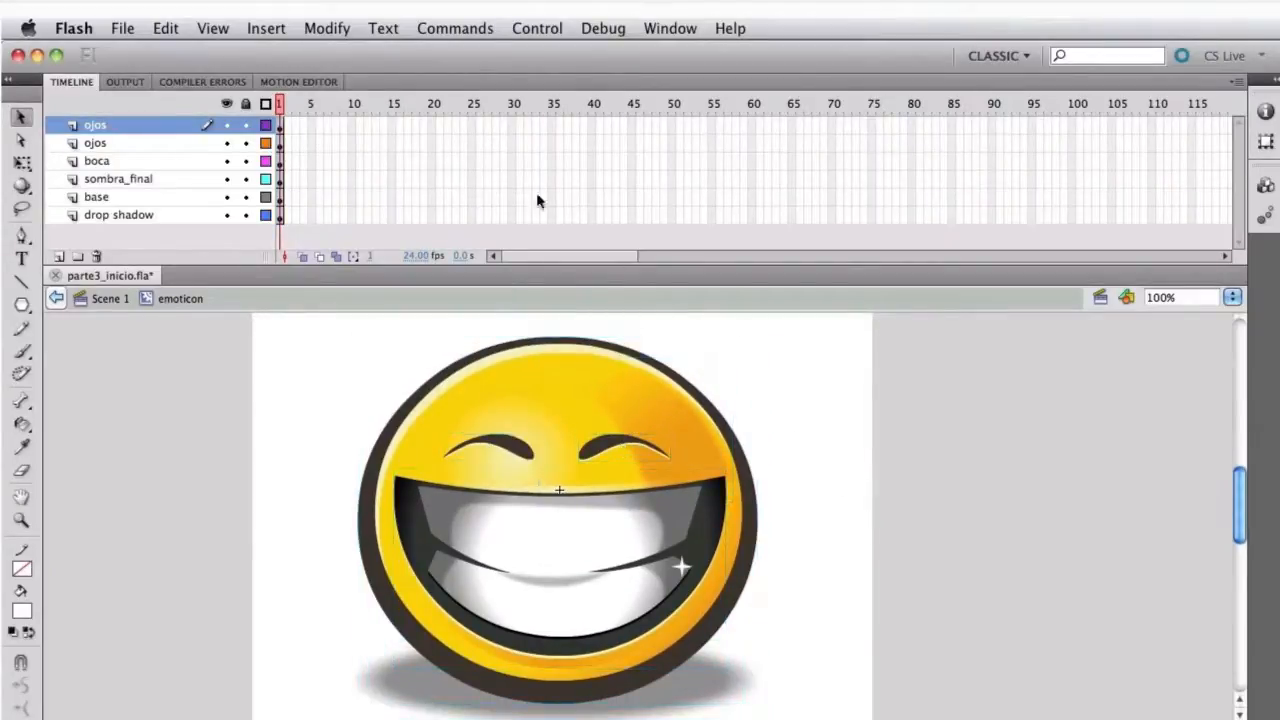
Insert keyframes at frames 15 and 30 on all six emoticon layers
click(520, 126)
drag(388, 123, 392, 220)
key(F6)
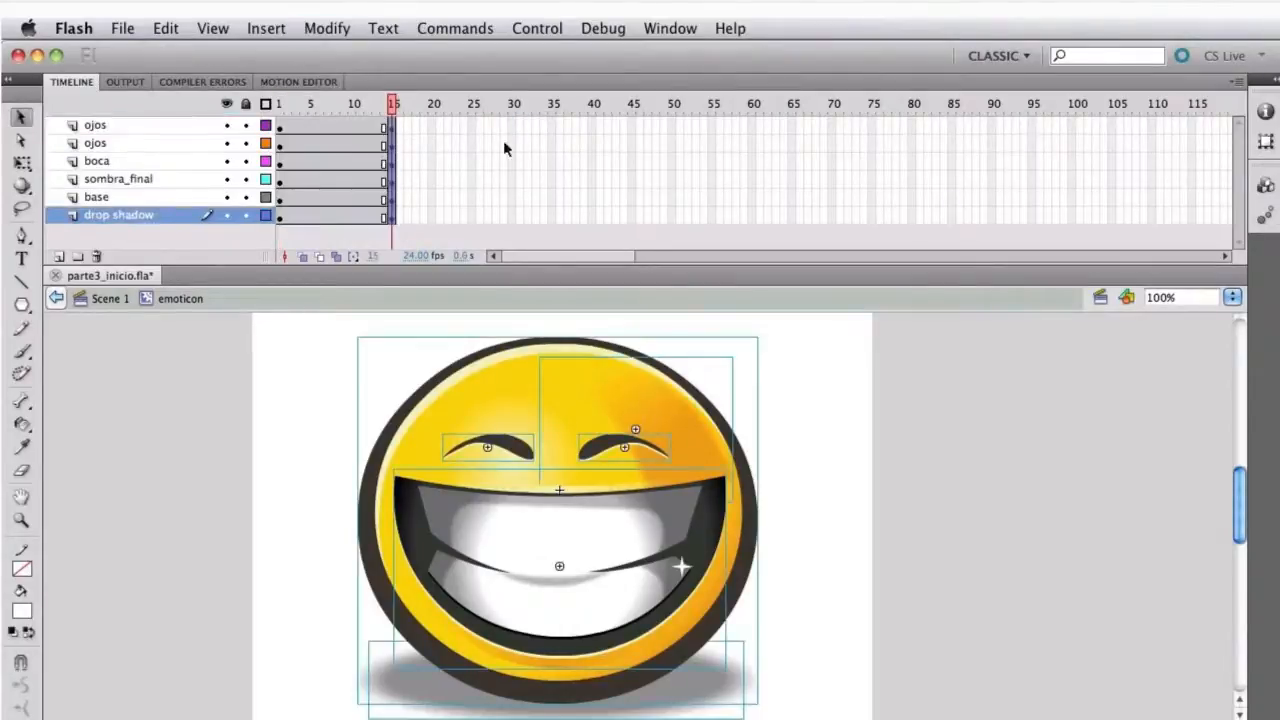
drag(514, 124, 513, 214)
key(F6)
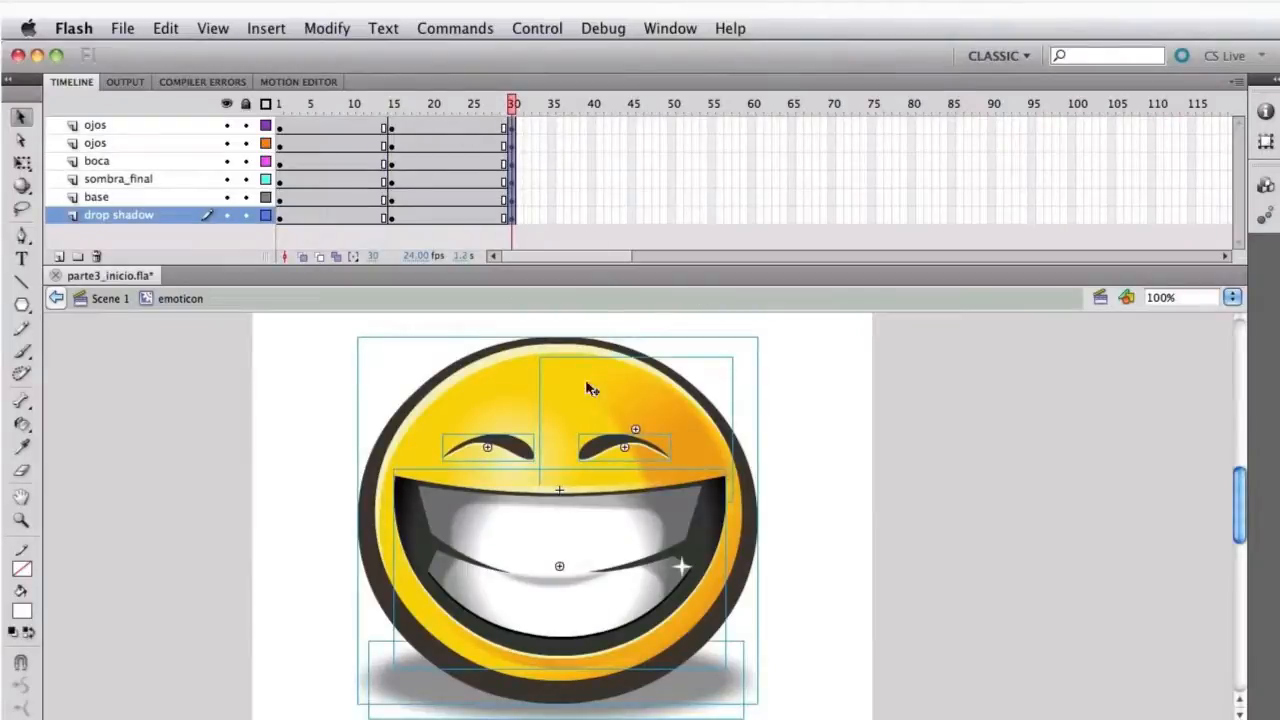
click(843, 417)
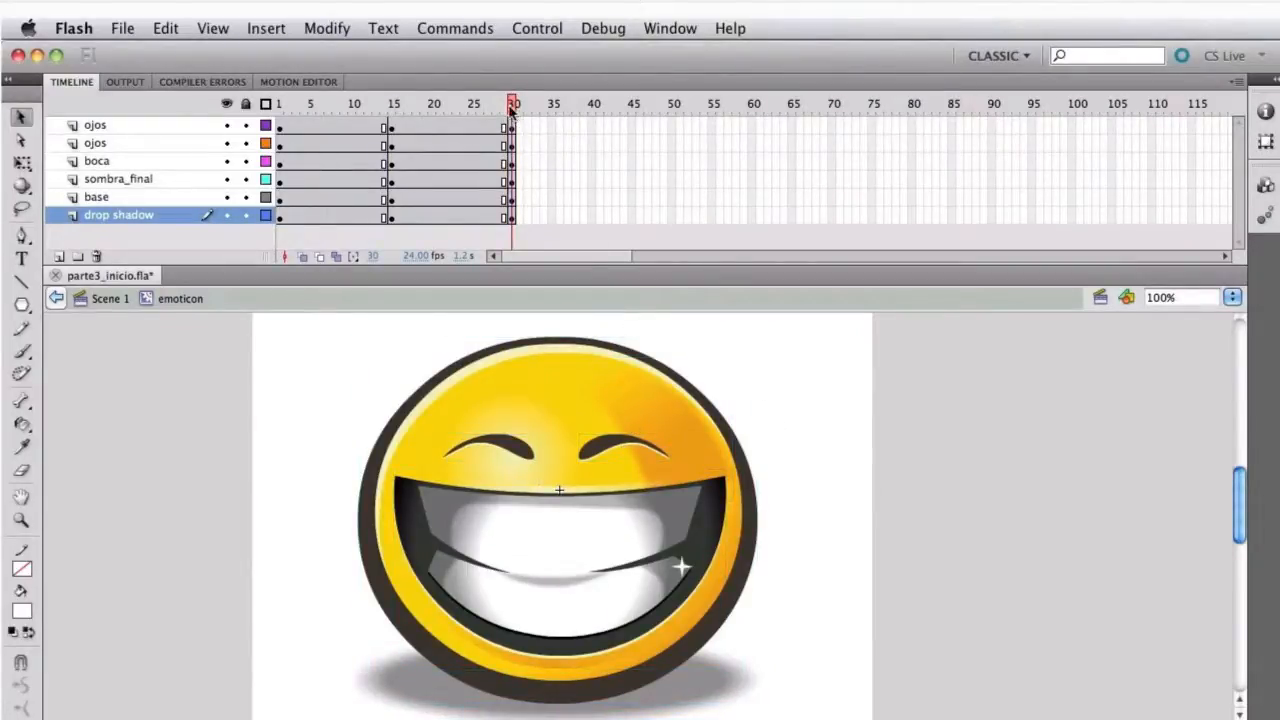
Squeeze the whole emoticon on frame 15 slightly narrower around its centre and stretch it taller at the top
drag(510, 108, 392, 218)
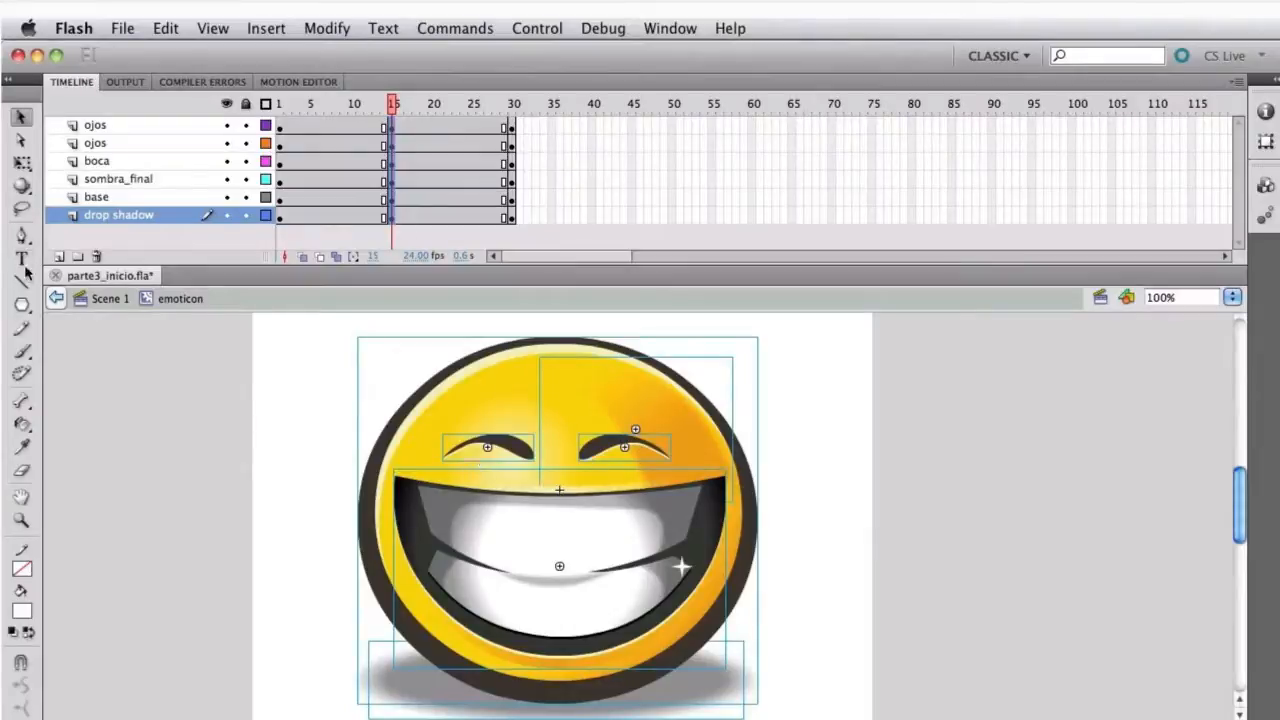
click(21, 165)
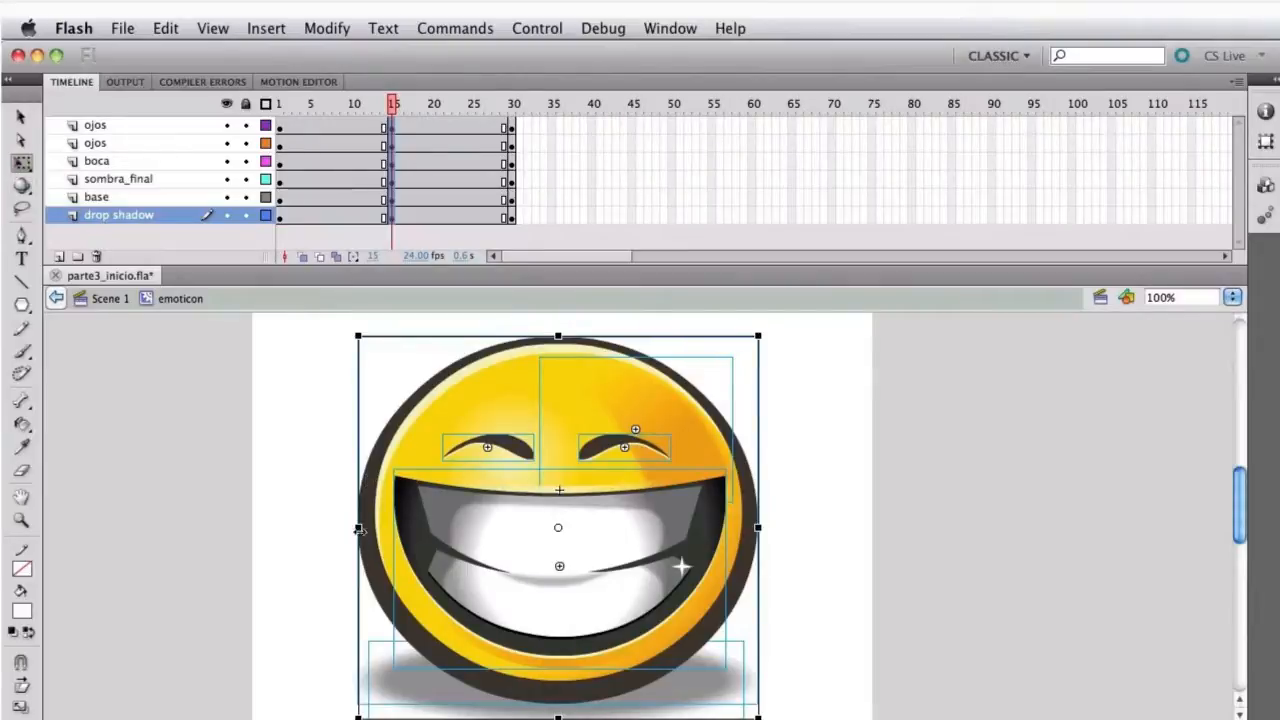
drag(359, 530, 374, 530)
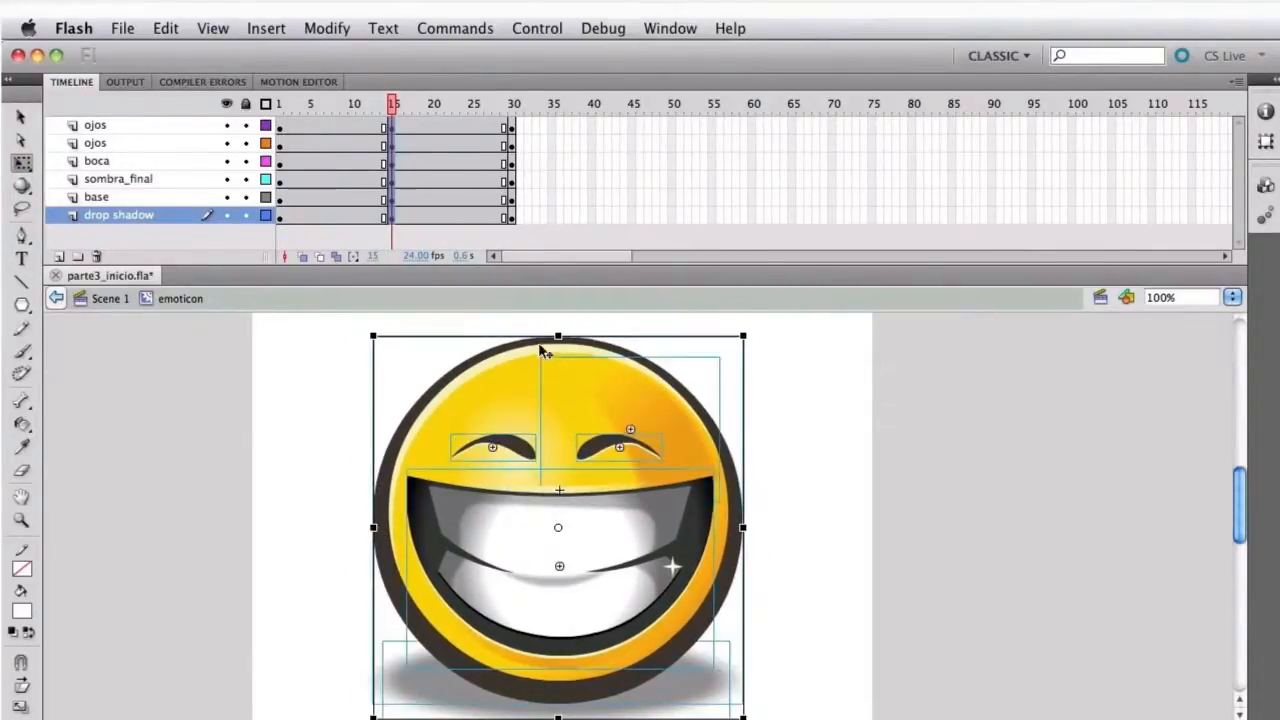
drag(557, 336, 557, 313)
drag(609, 432, 607, 457)
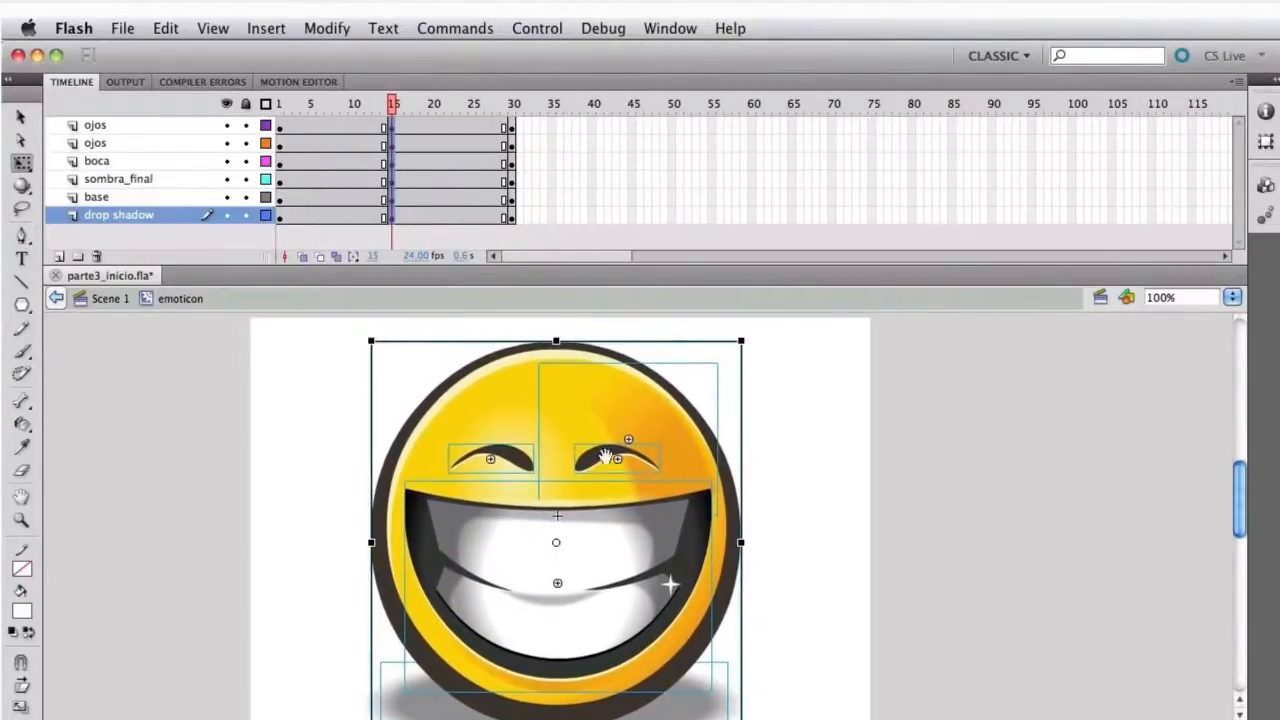
drag(557, 339, 559, 331)
click(326, 572)
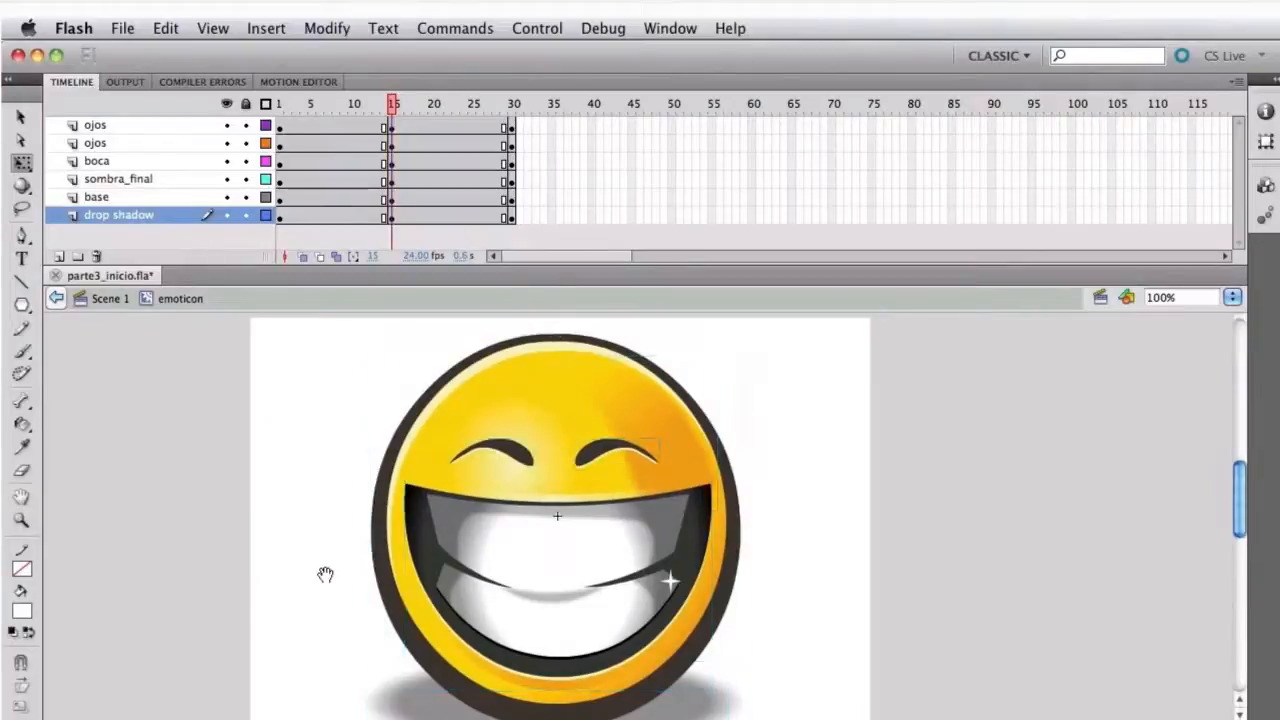
Nudge the drop shadow on frame 15 slightly down and stretch it a little taller
drag(398, 665, 406, 534)
click(468, 606)
key(Down)
key(Down)
key(Down)
key(Down)
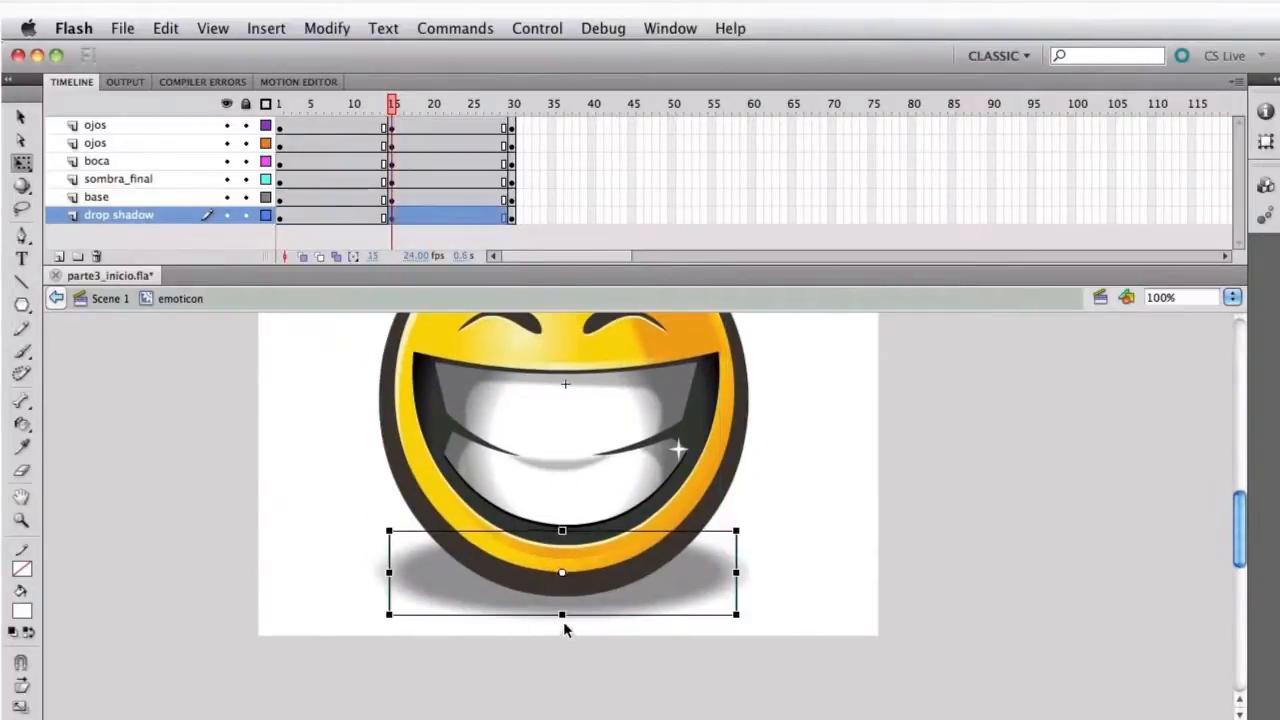
drag(562, 612, 562, 620)
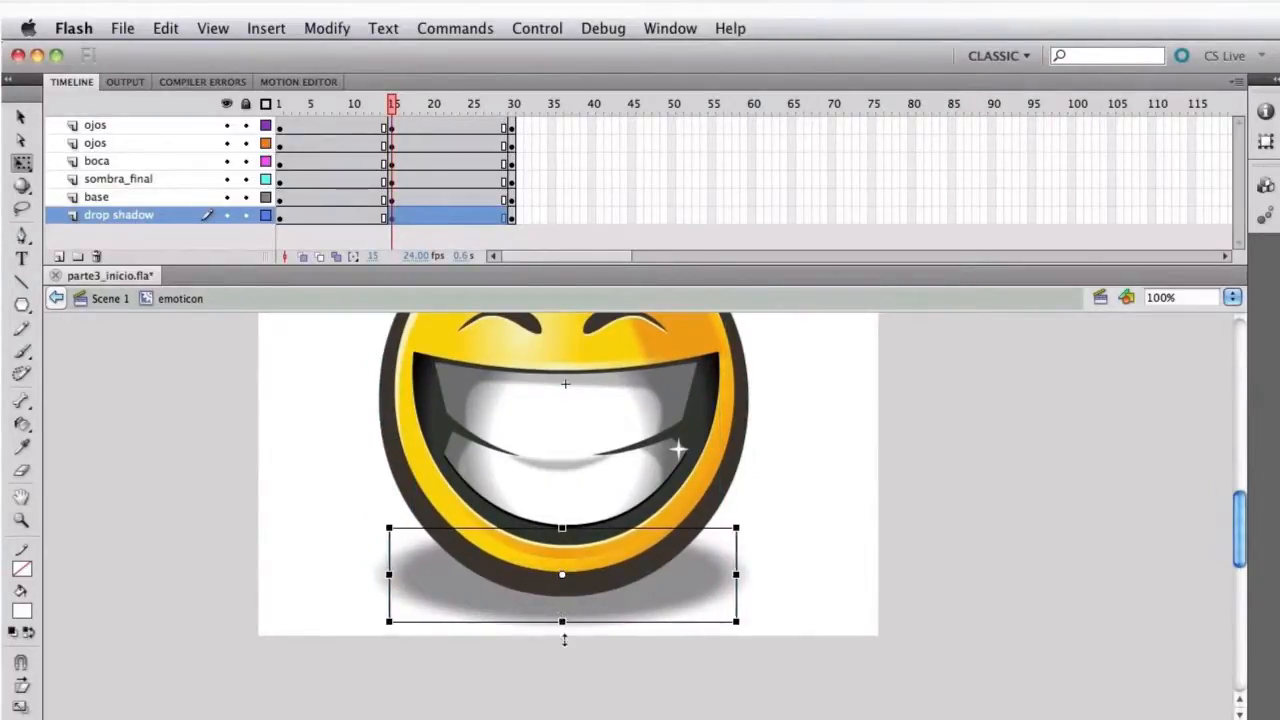
key(Down)
key(Down)
click(577, 678)
Shorten the mouth on frame 15 slightly from its lower edge and nudge it upward
drag(588, 522, 582, 626)
click(580, 650)
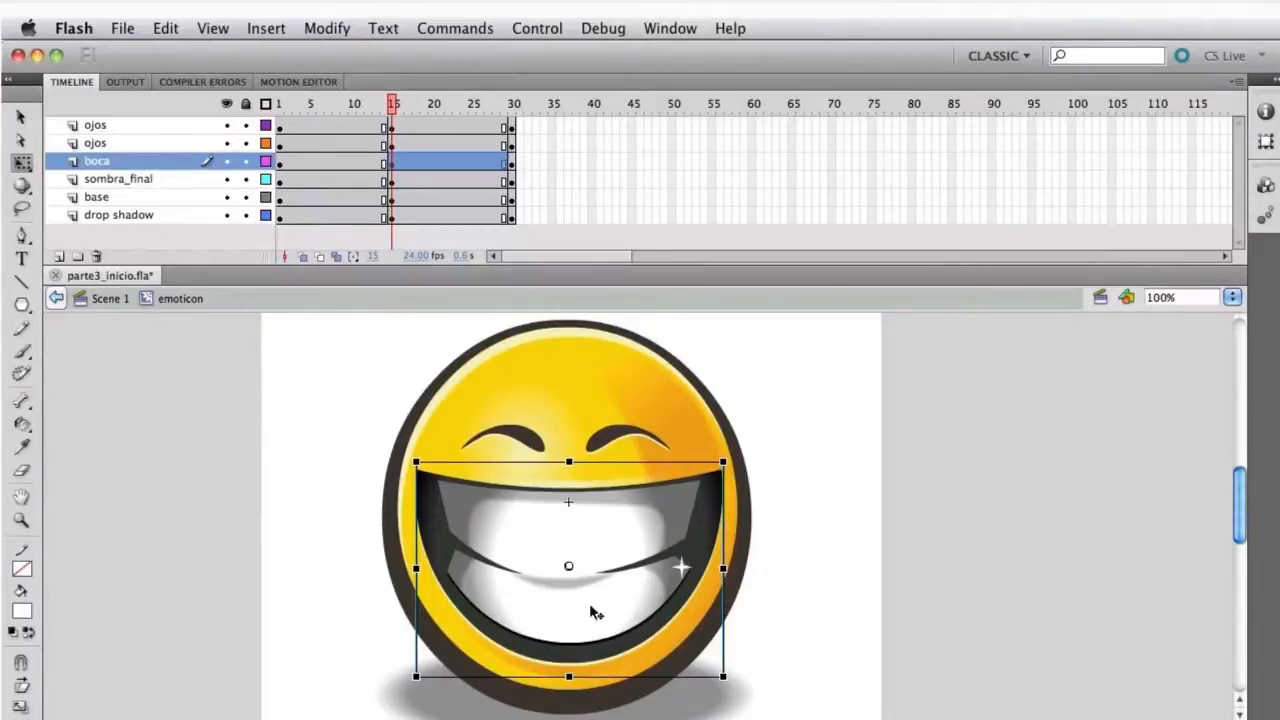
drag(576, 678, 568, 663)
key(Up)
key(Up)
key(Up)
key(Up)
key(Up)
key(Up)
key(Up)
key(Up)
key(Up)
key(Up)
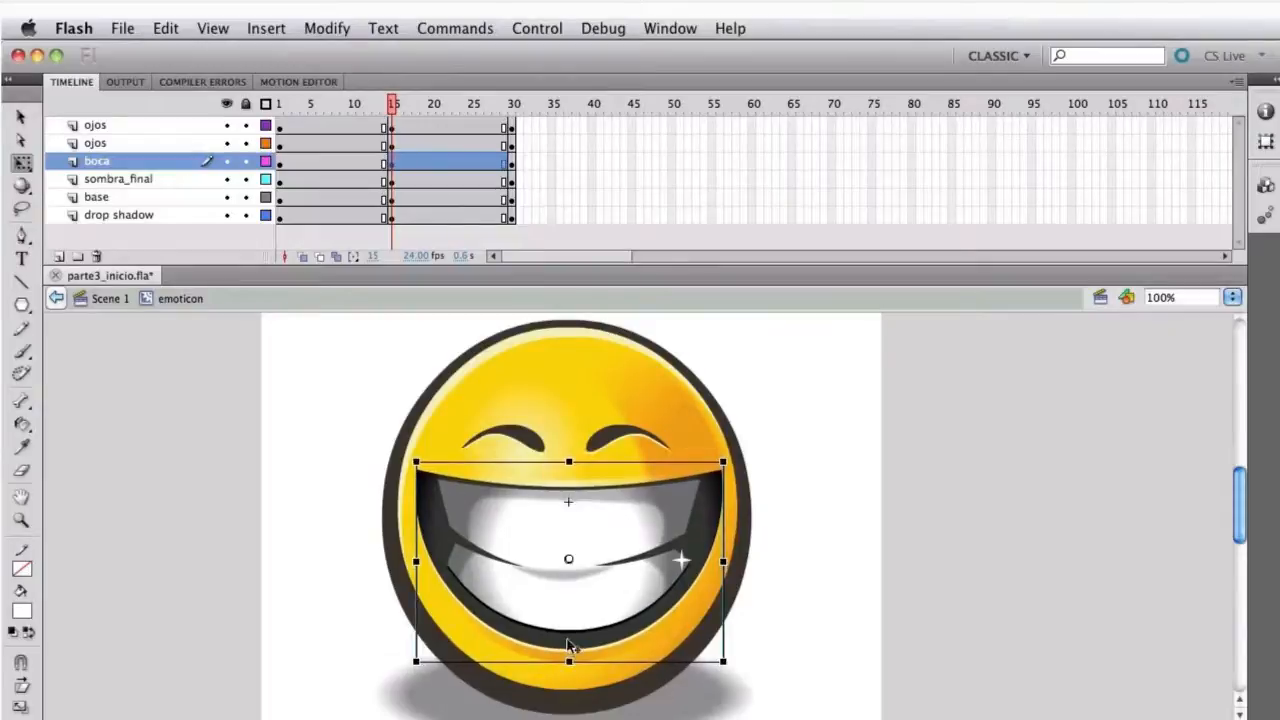
Flatten both eyes slightly on frame 15 and shift the mouth a little further up
click(524, 441)
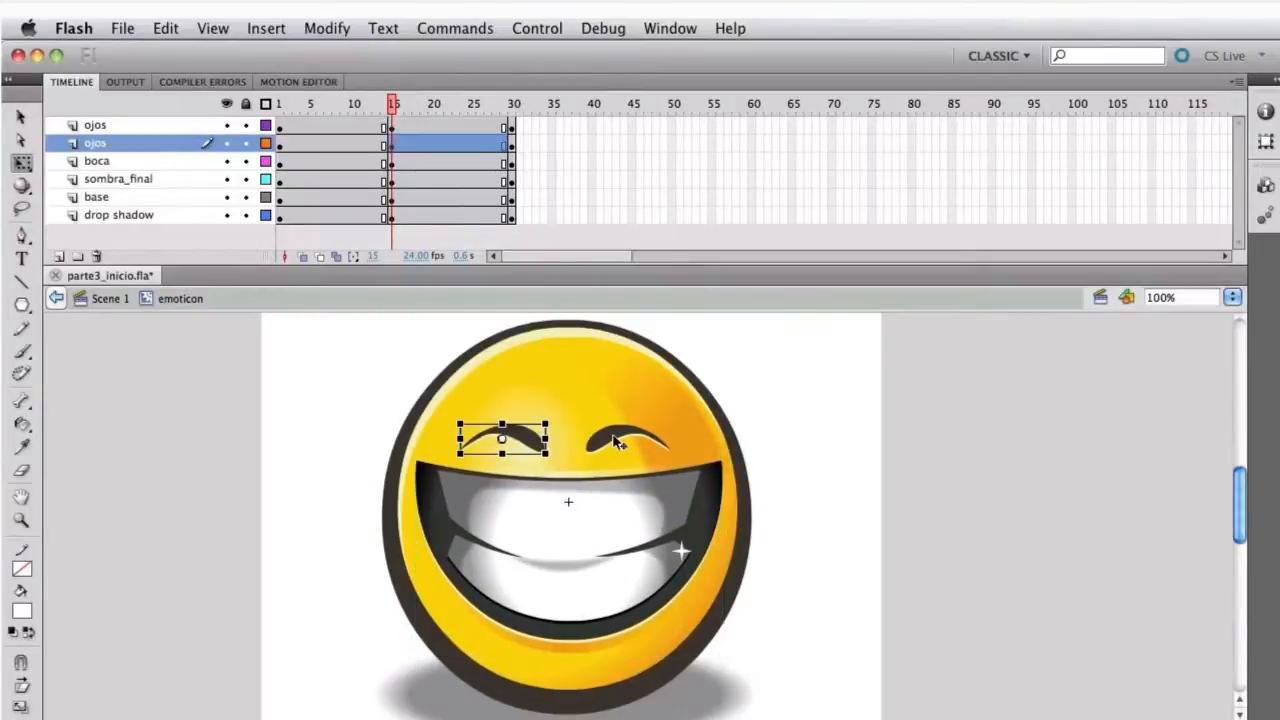
shift+click(617, 442)
drag(566, 423, 565, 427)
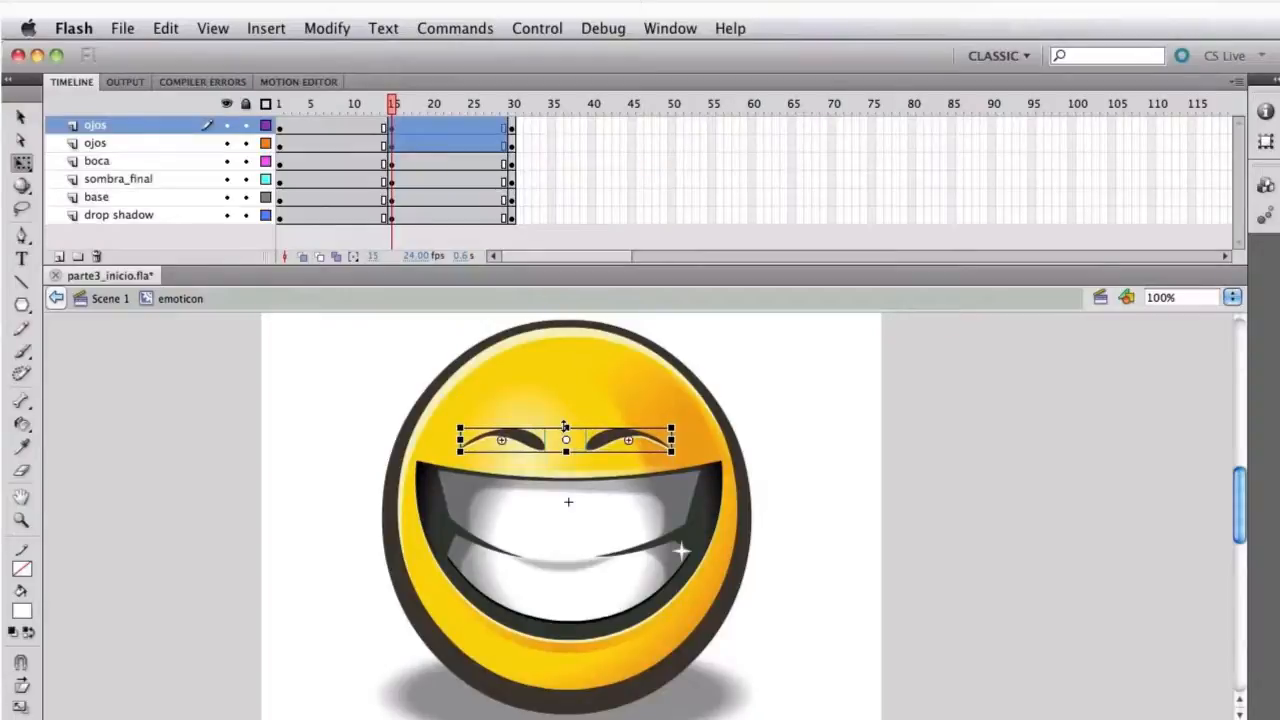
click(570, 515)
click(556, 226)
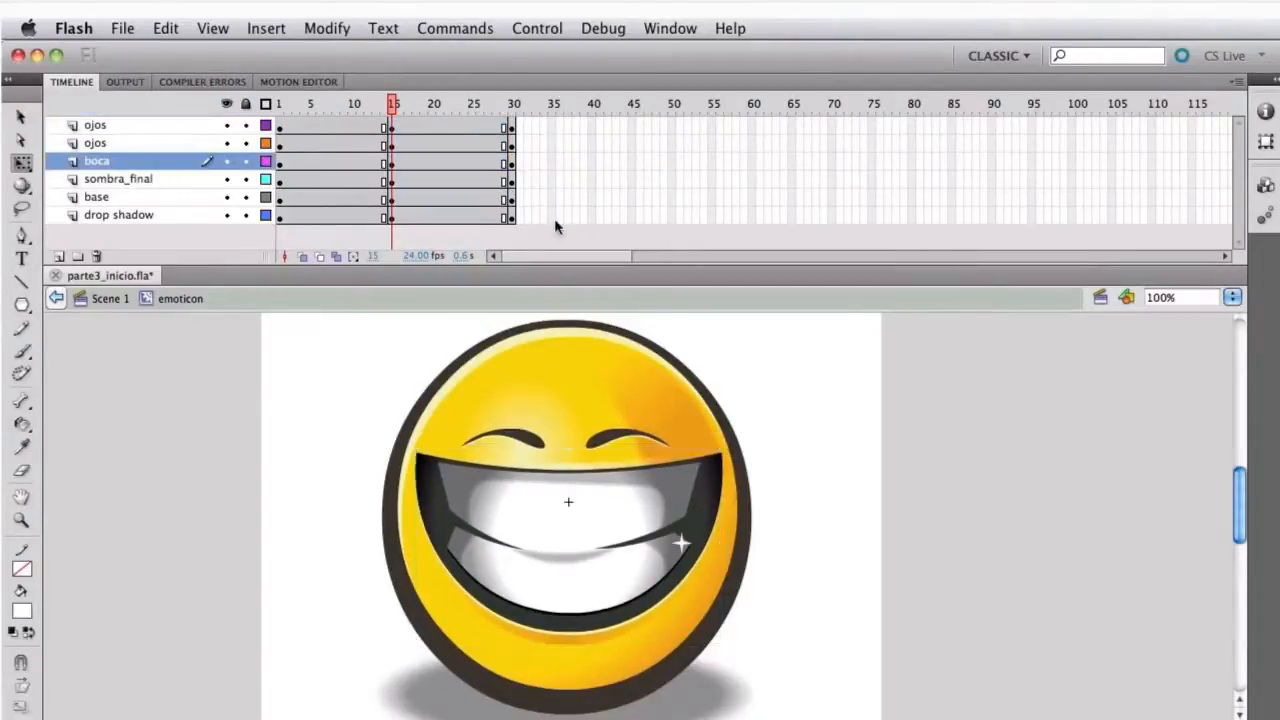
Create classic tweens between the keyframes at frames 1, 15 and 30 on all six emoticon layers
drag(474, 216, 318, 126)
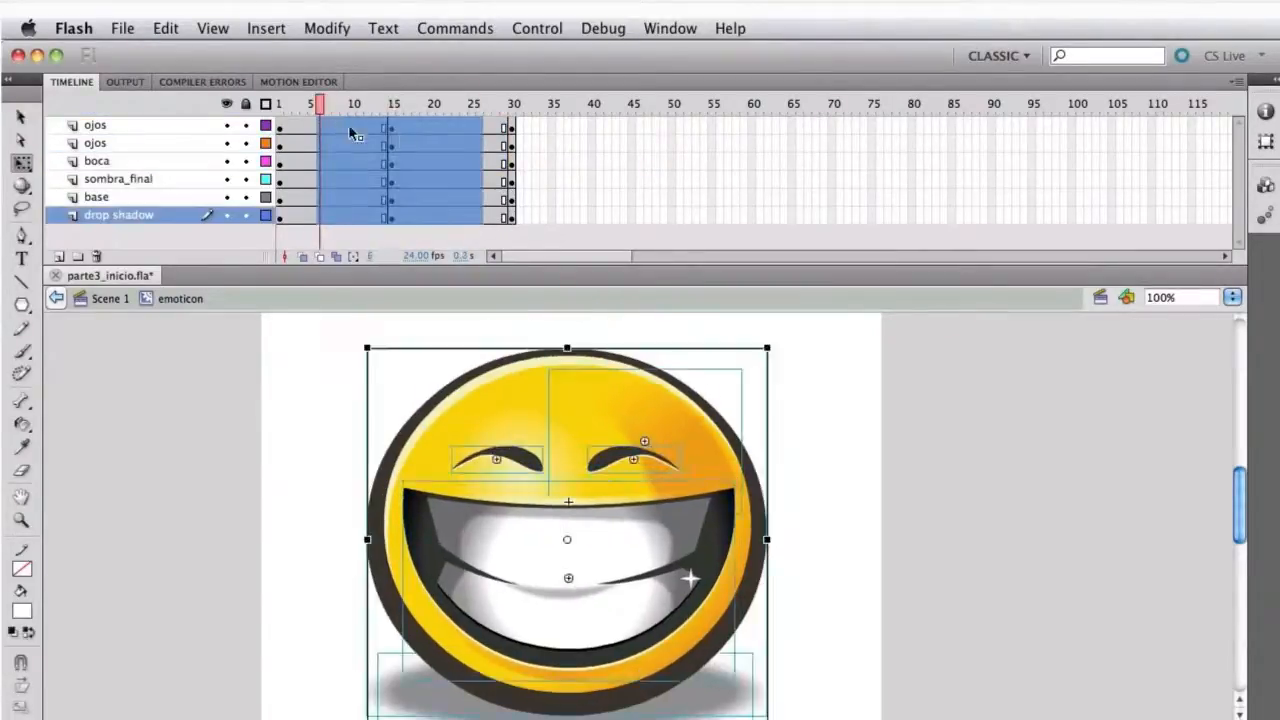
right_click(401, 132)
click(418, 183)
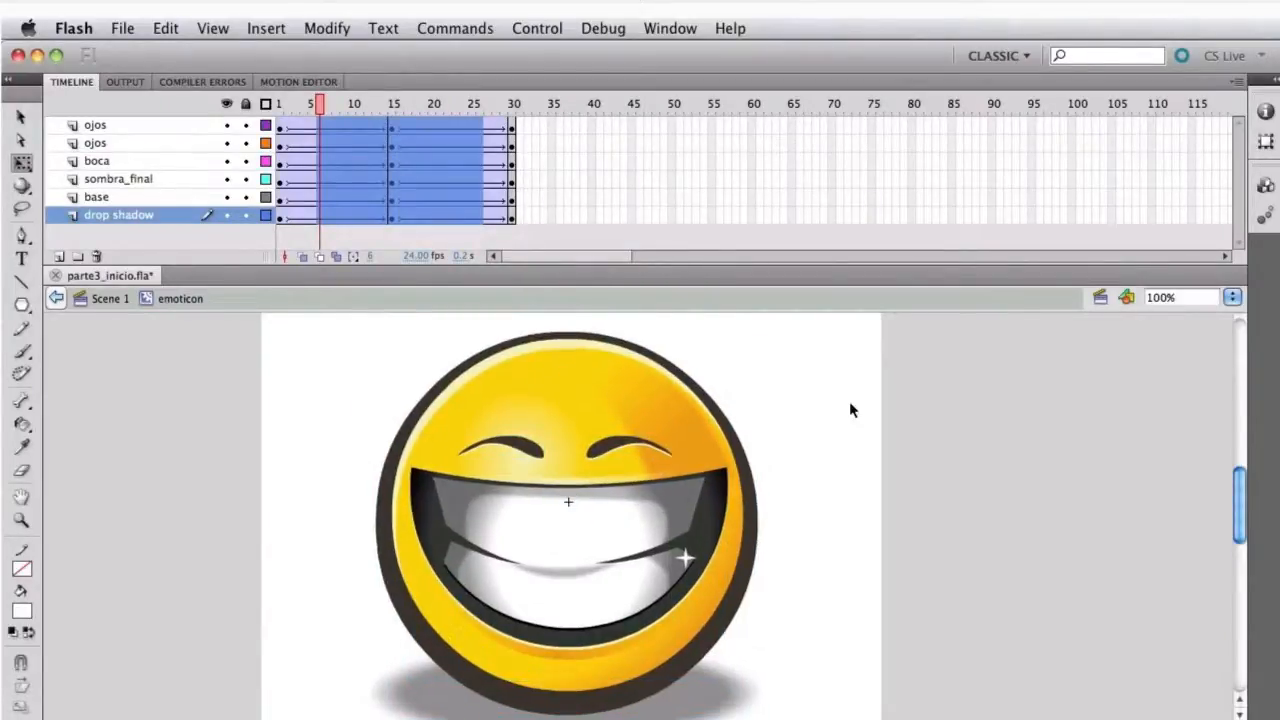
click(662, 236)
Return to frame 1 and test the movie to preview the squash-and-stretch animation
drag(319, 114, 252, 124)
key(super+Return)
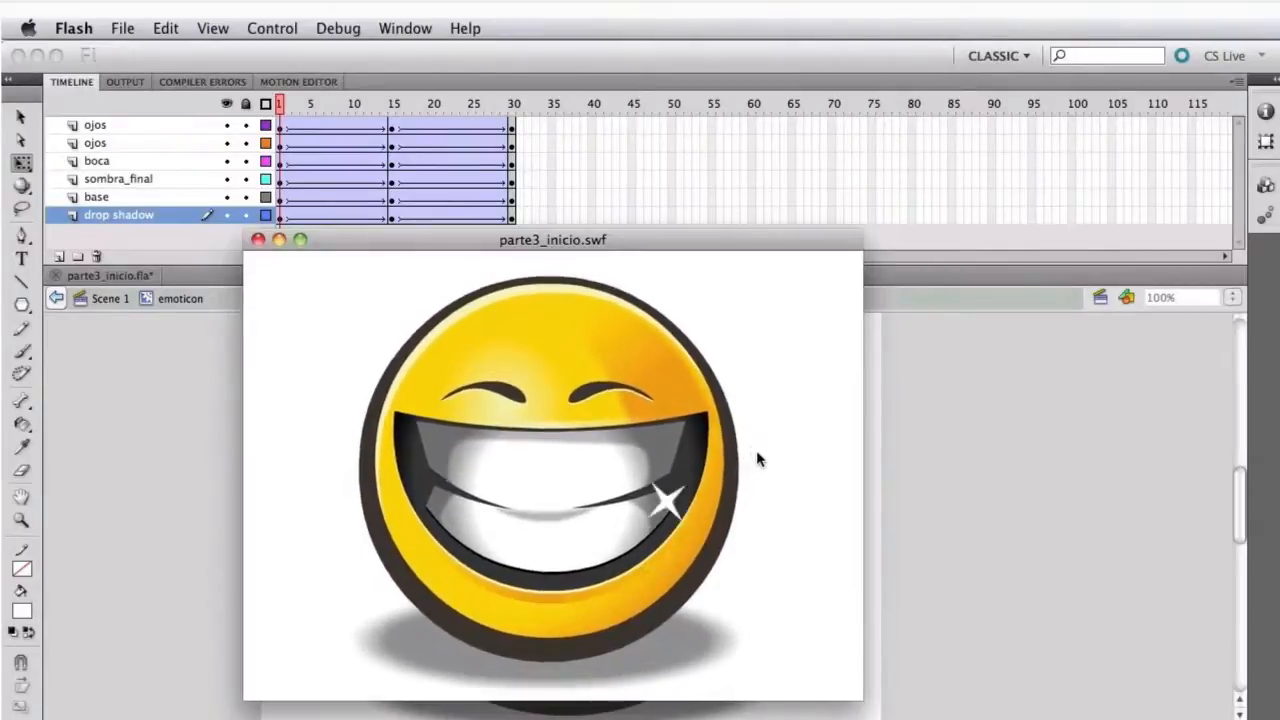
key(super+w)
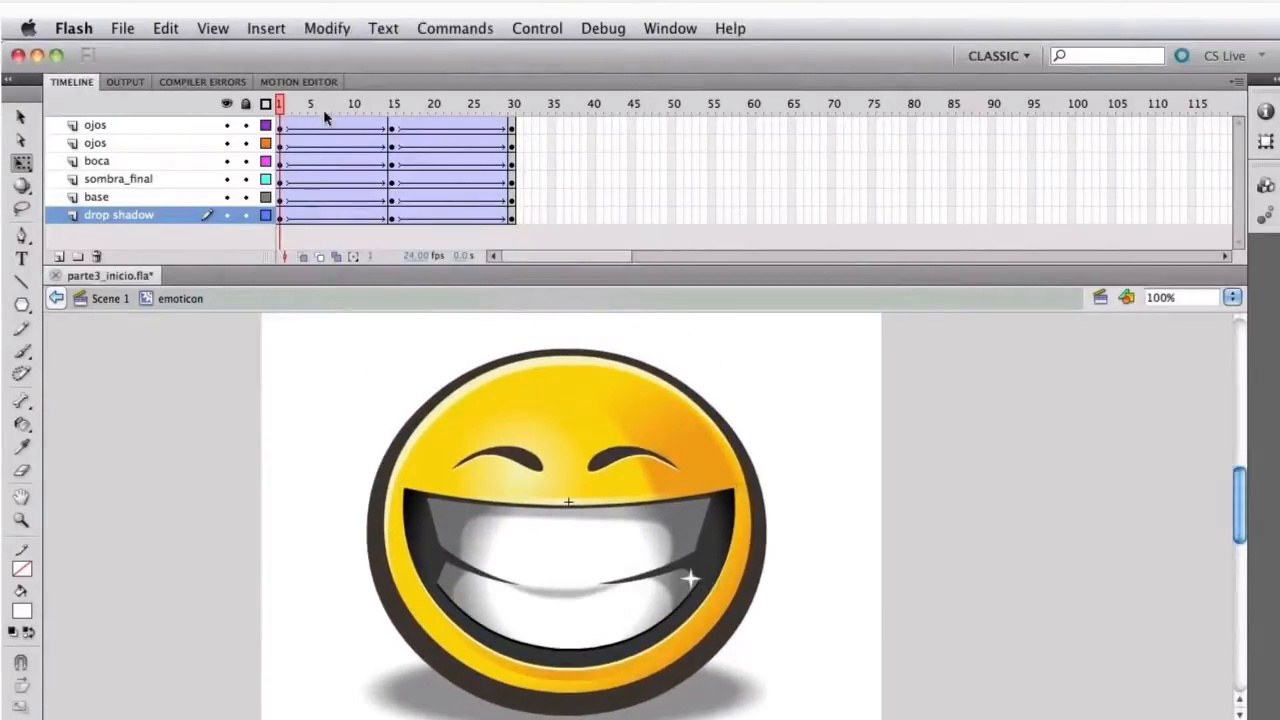
Flatten the mouth on frame 15 slightly more from its lower edge and nudge it up a little
drag(325, 110, 392, 113)
drag(355, 497, 350, 426)
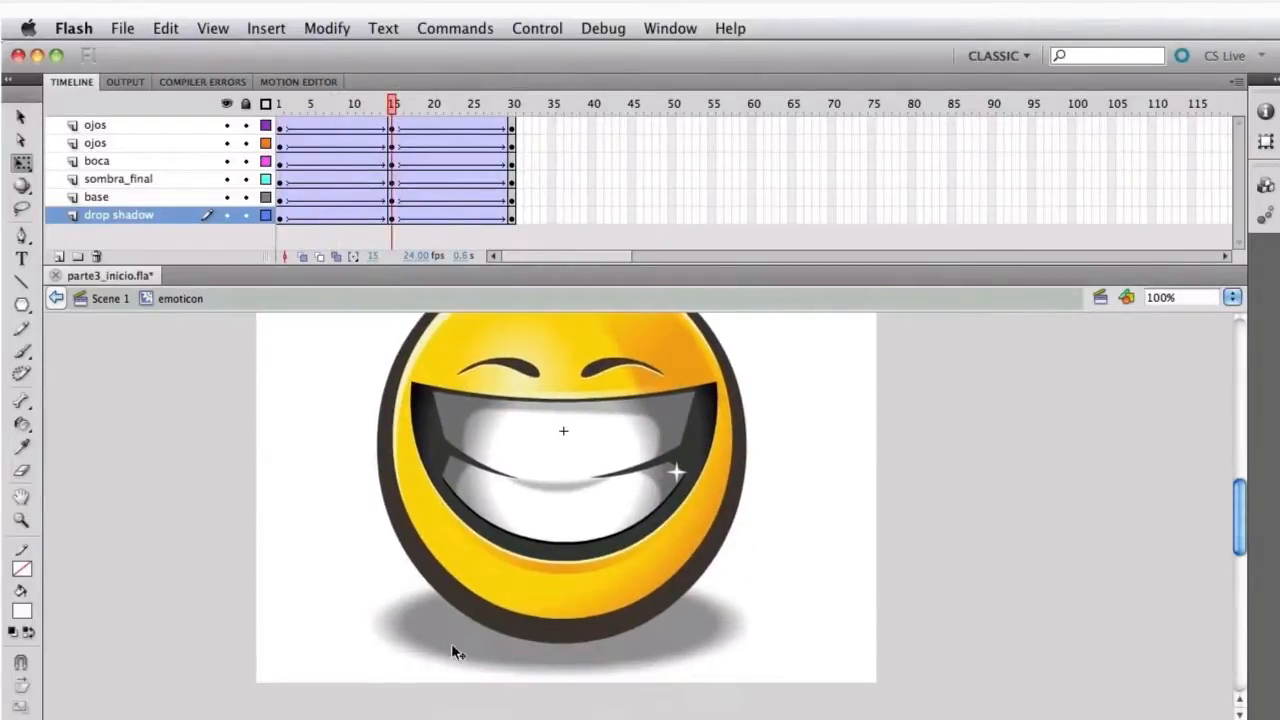
click(451, 643)
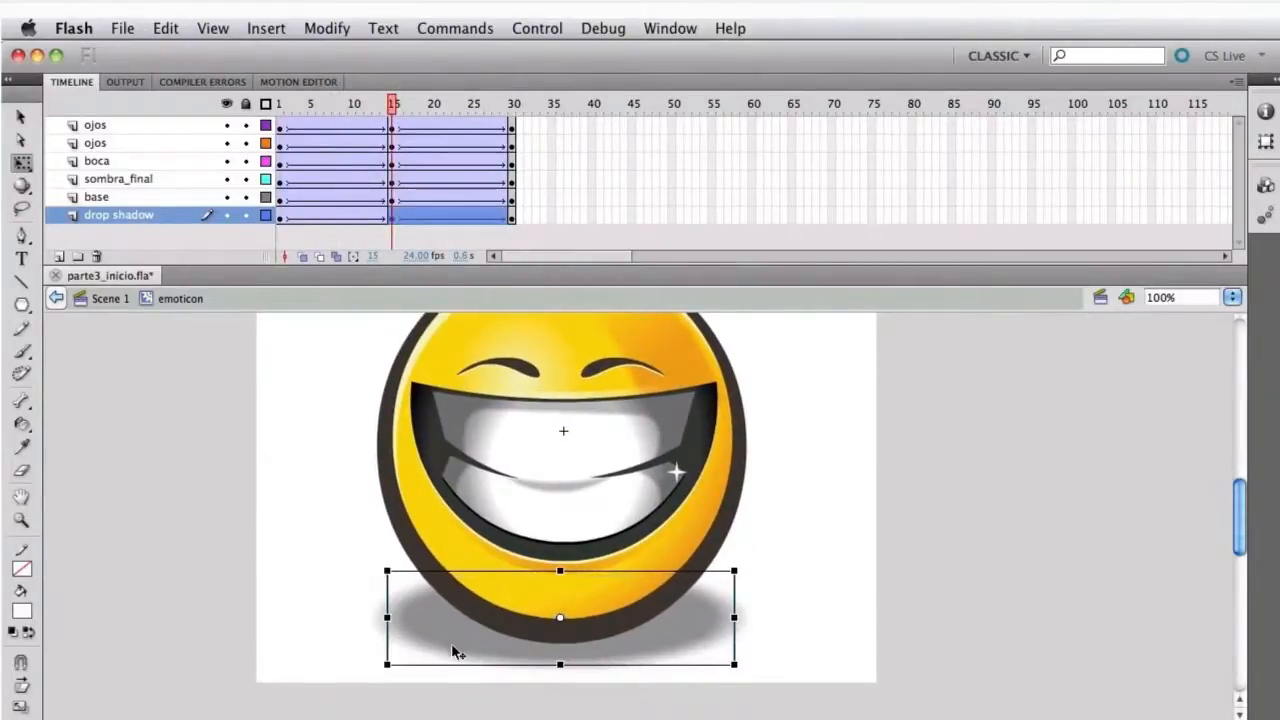
click(353, 515)
drag(308, 505, 308, 548)
click(686, 560)
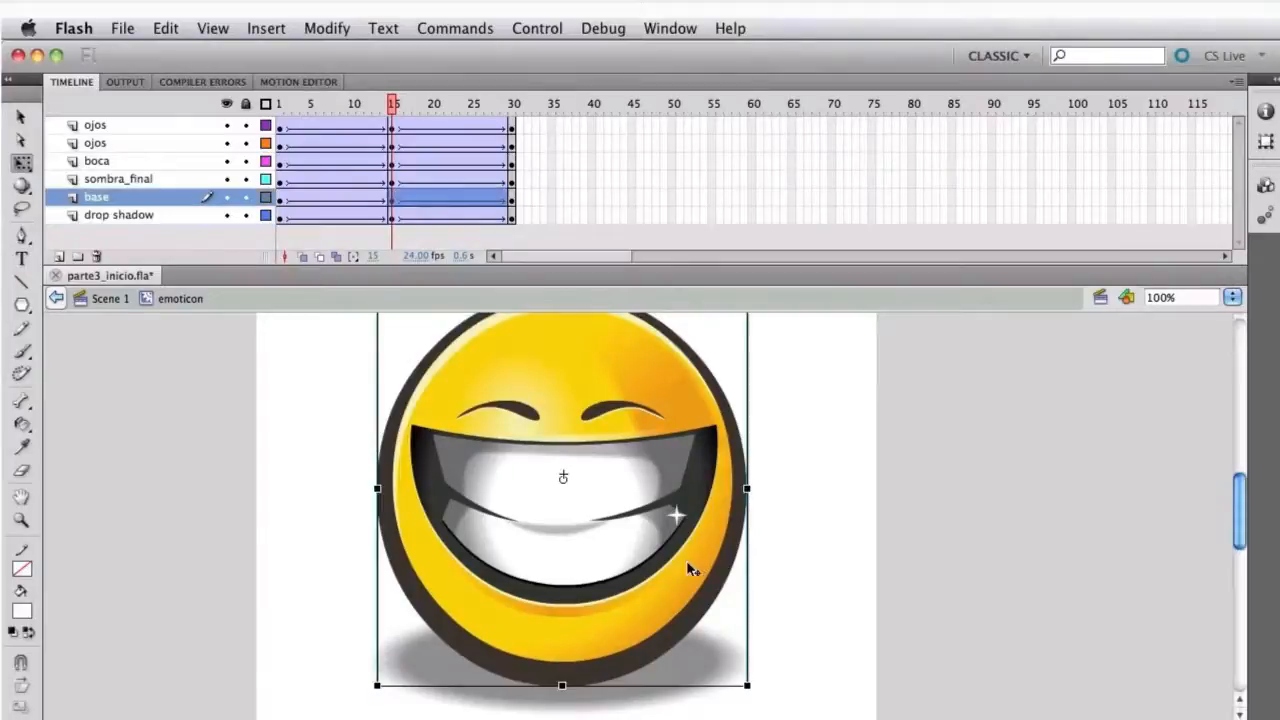
click(558, 574)
drag(564, 616, 564, 610)
key(Up)
key(Up)
key(Up)
key(Up)
key(Up)
key(Up)
key(Up)
key(Up)
key(Up)
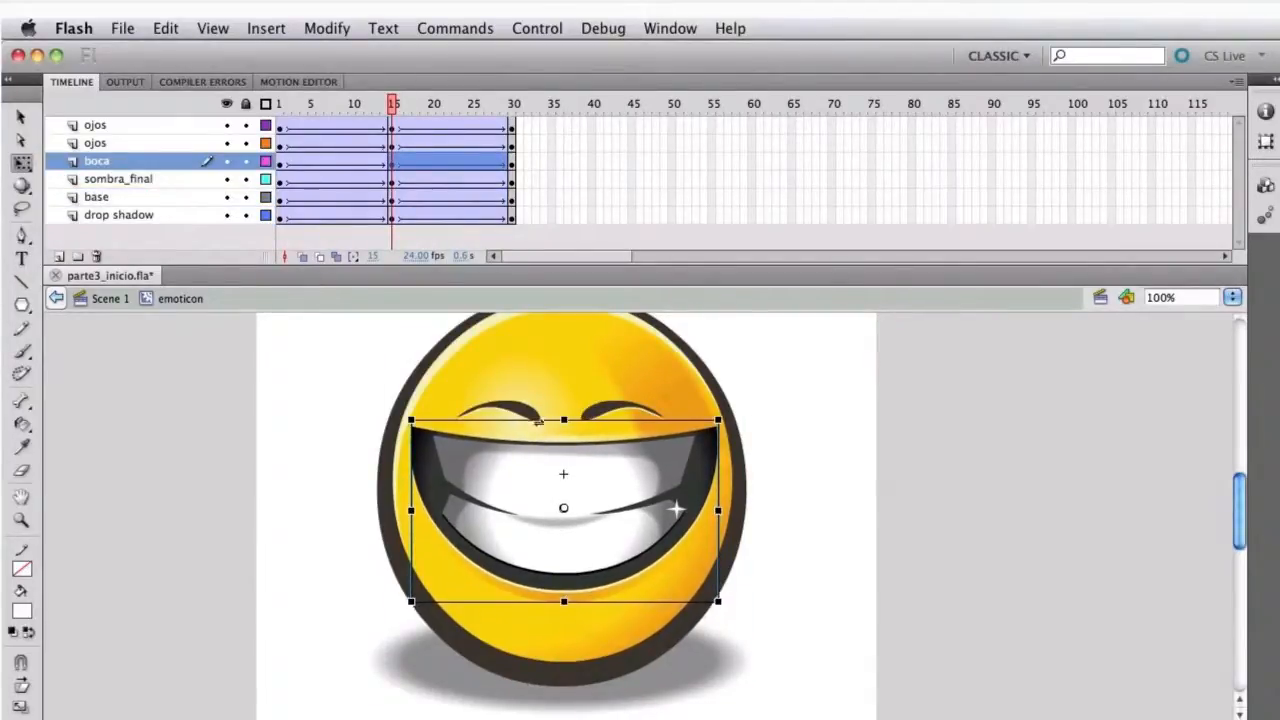
Select both eyes on frame 15 and nudge them slightly upward
double_click(515, 410)
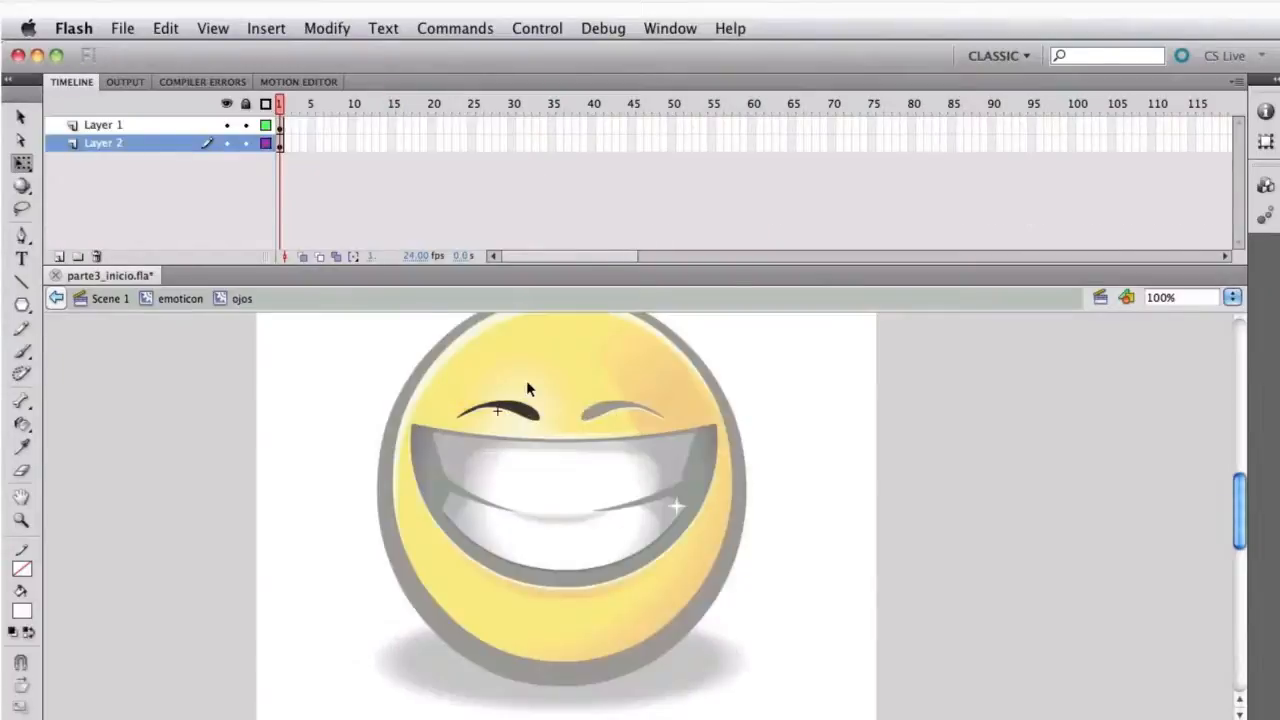
double_click(527, 385)
shift+click(590, 409)
key(Up)
key(Up)
key(Up)
key(Up)
key(Up)
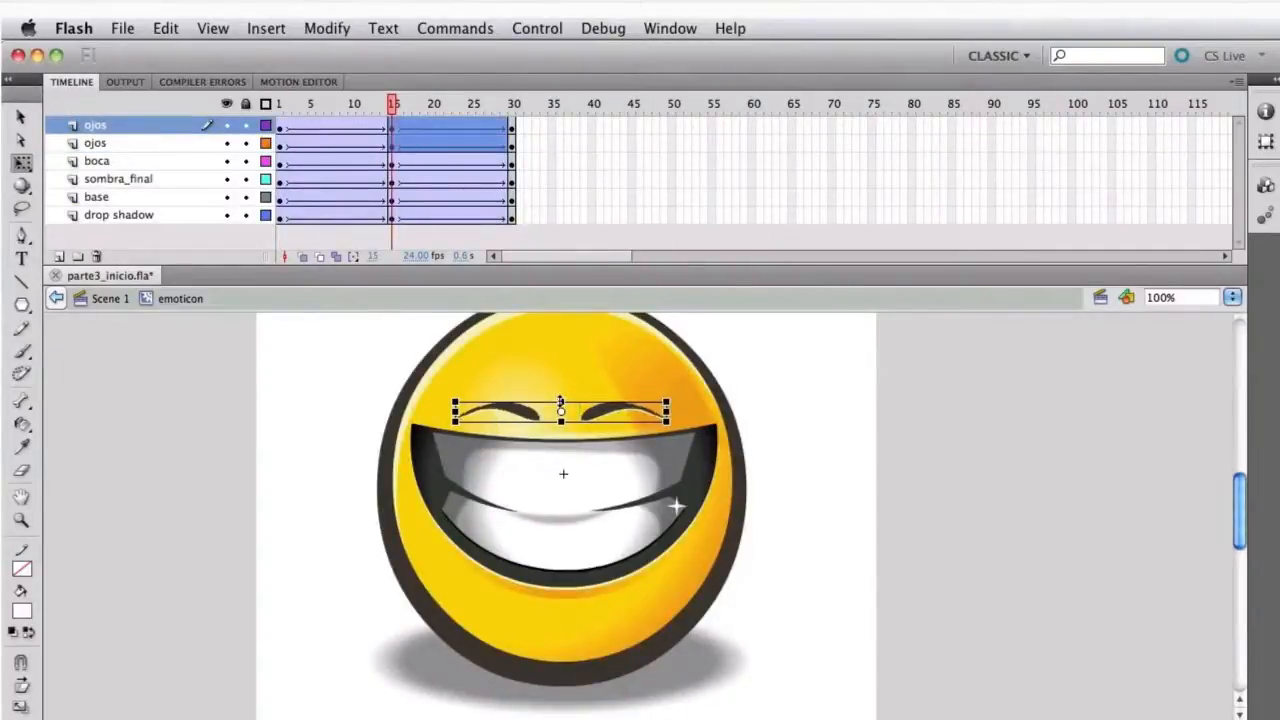
click(792, 382)
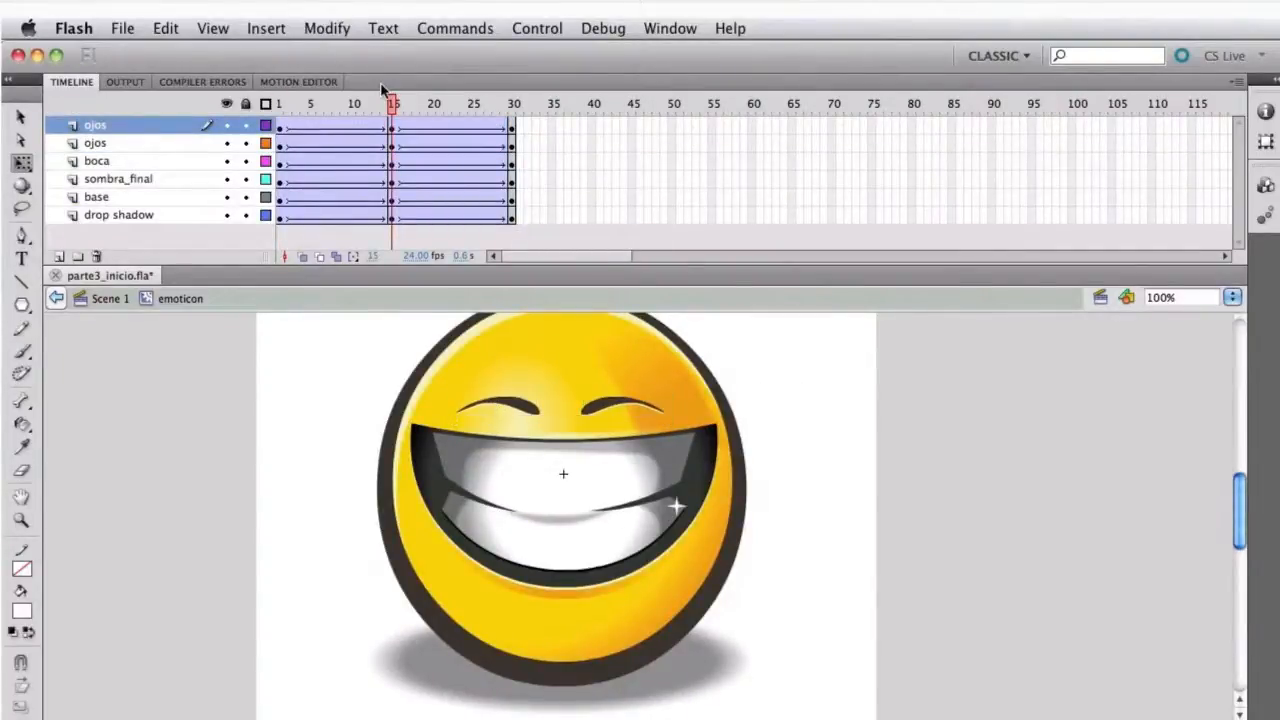
Return to frame 1 and open the face's base symbol for editing
drag(393, 107, 251, 129)
key(space)
drag(381, 454, 417, 446)
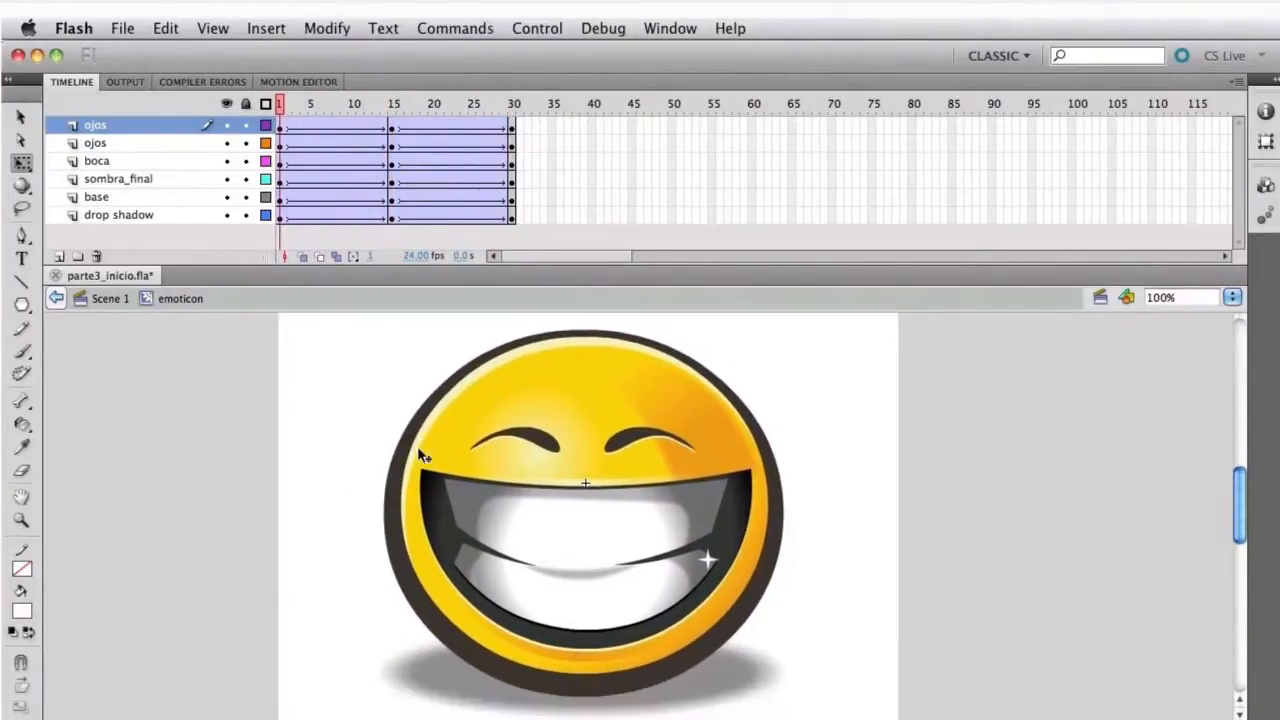
key(v)
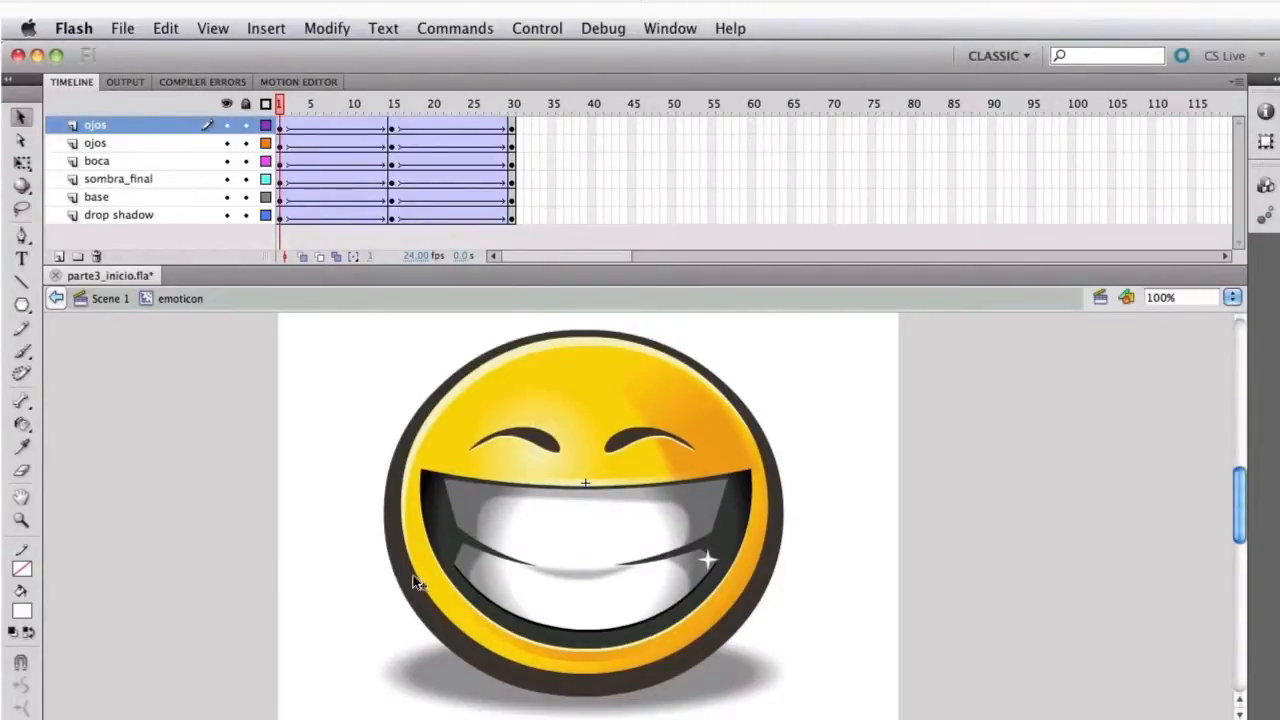
double_click(416, 585)
Examine how the base symbol's yellow fill, crescent highlight and dark outline are divided among its layers
click(446, 611)
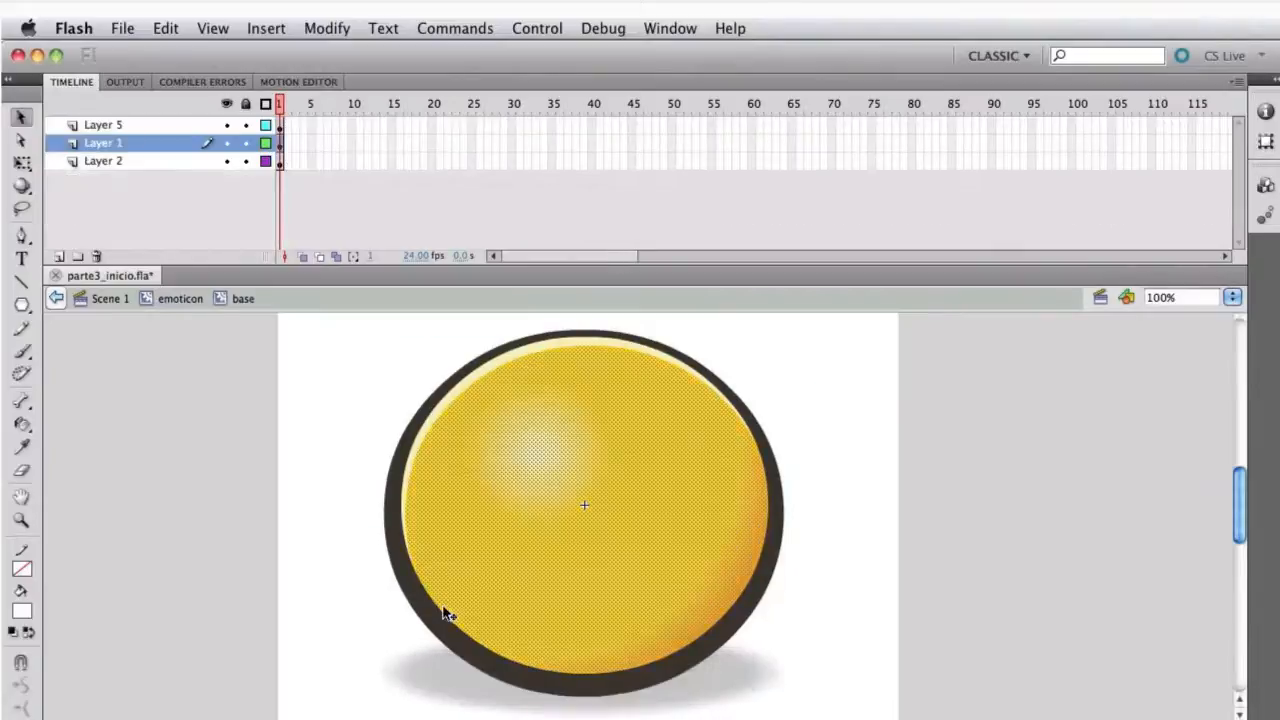
click(430, 419)
click(377, 409)
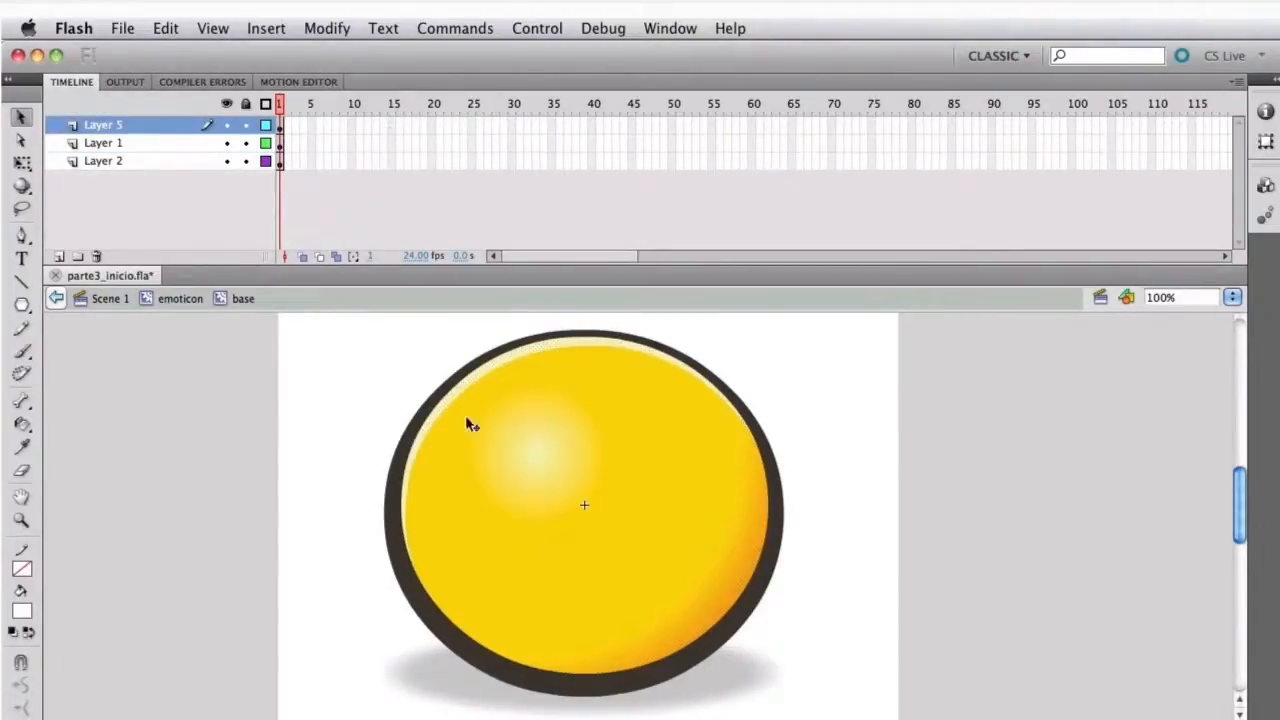
click(466, 420)
click(414, 414)
click(412, 425)
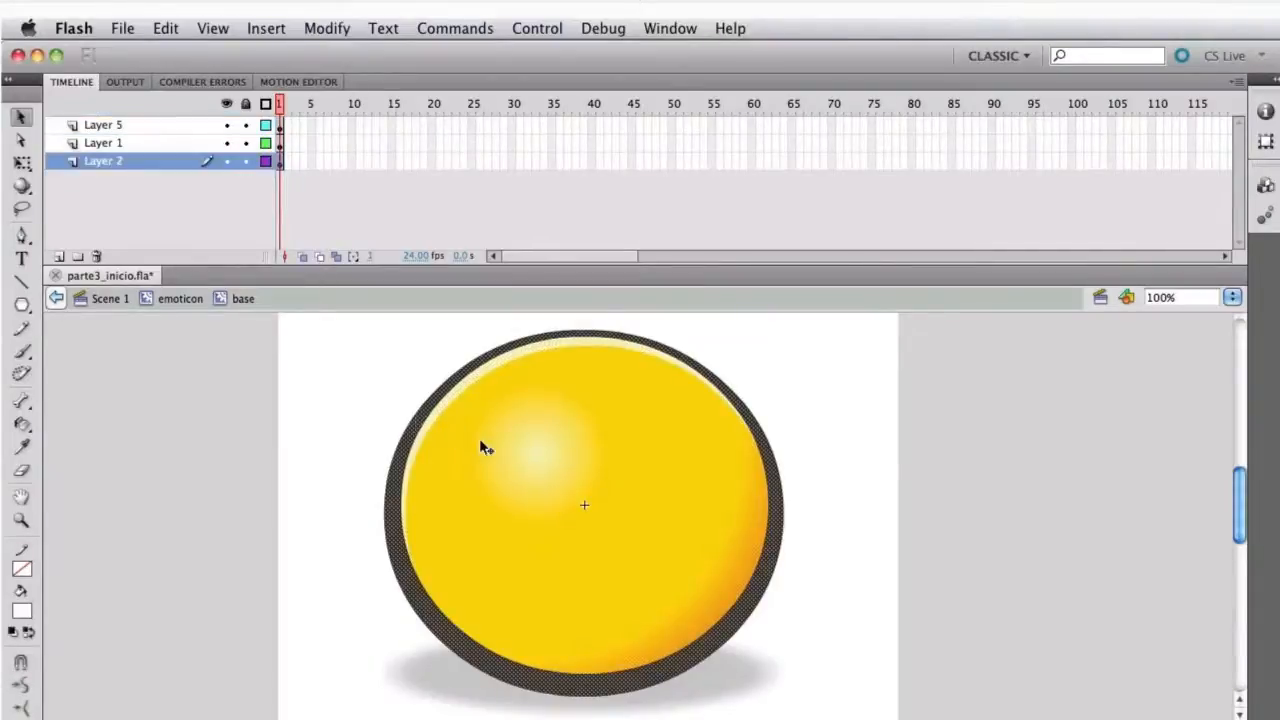
click(478, 442)
click(435, 408)
click(368, 389)
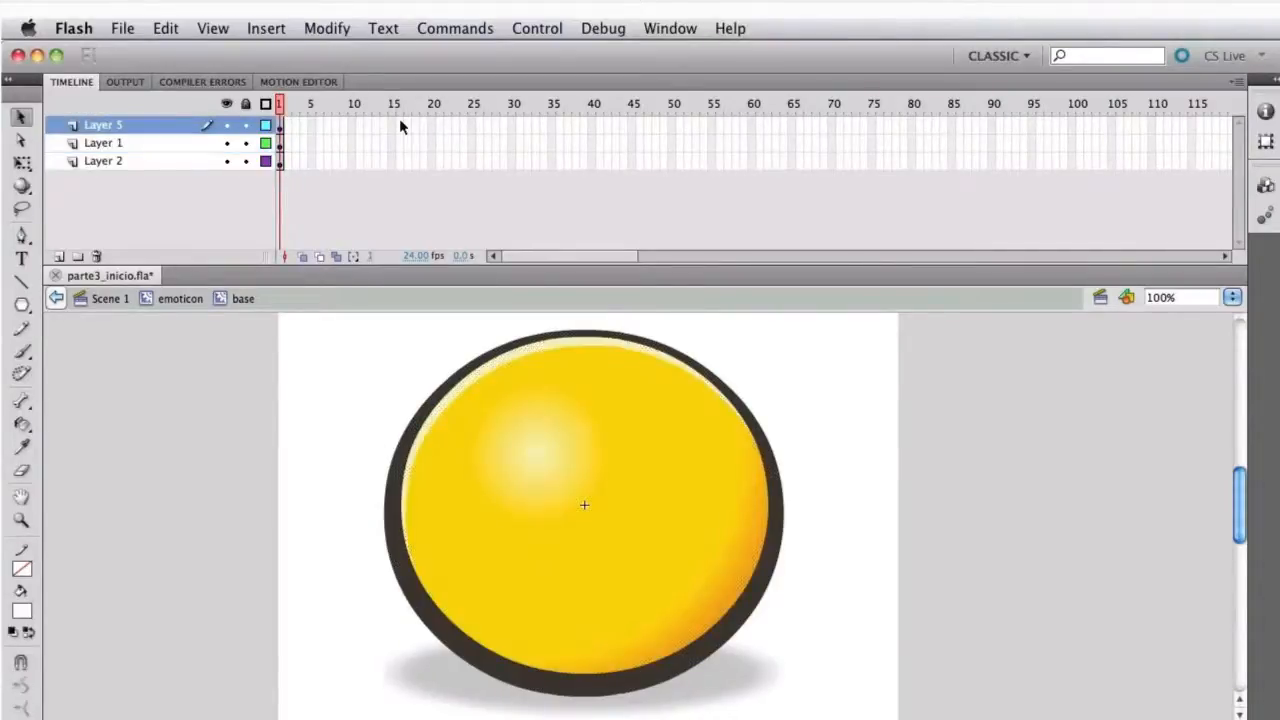
Insert keyframes at frames 15 and 30 on the base symbol's three layers and go back to frame 15
drag(391, 158, 392, 161)
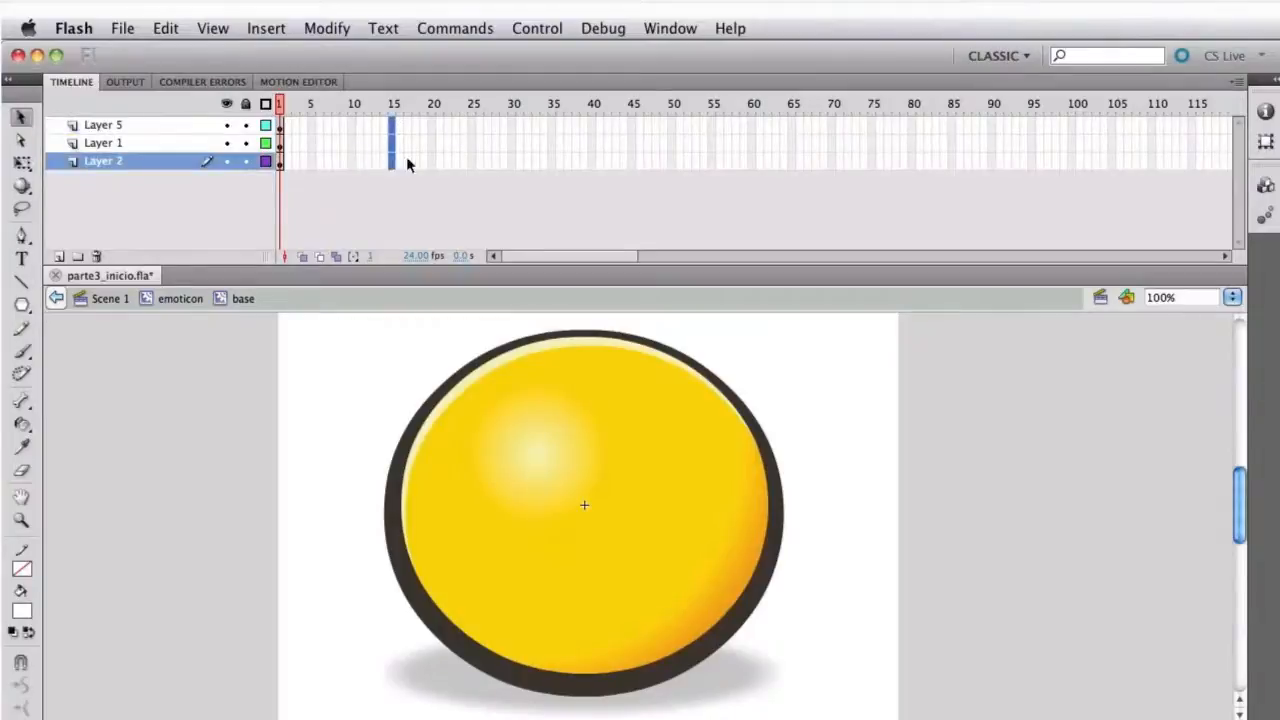
key(F6)
drag(515, 120, 509, 158)
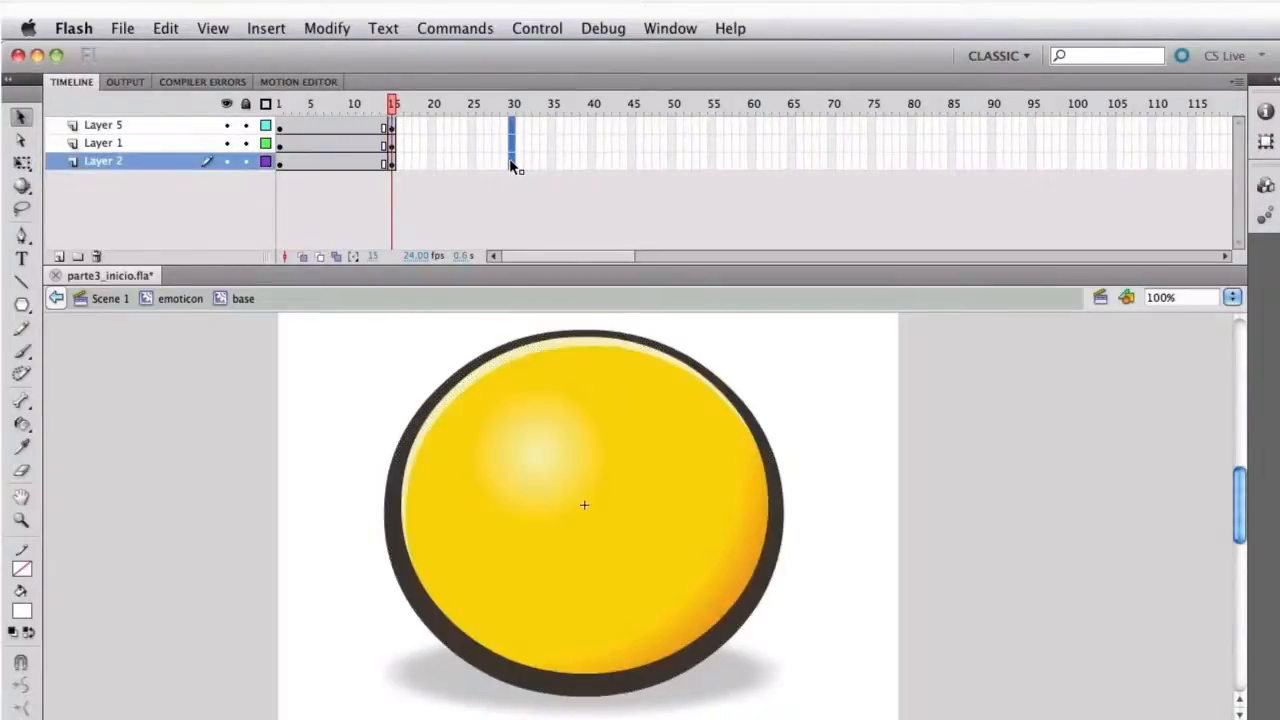
key(F6)
click(397, 112)
drag(398, 117, 393, 117)
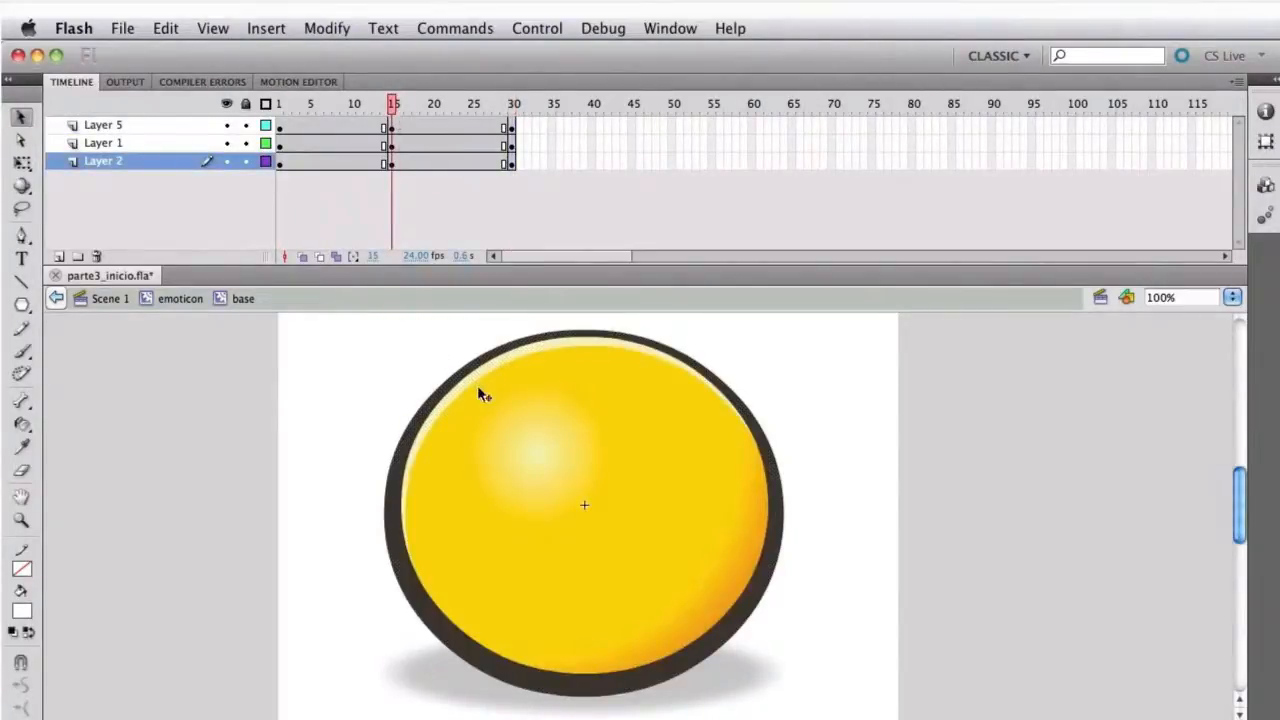
drag(485, 375, 482, 369)
key(super+z)
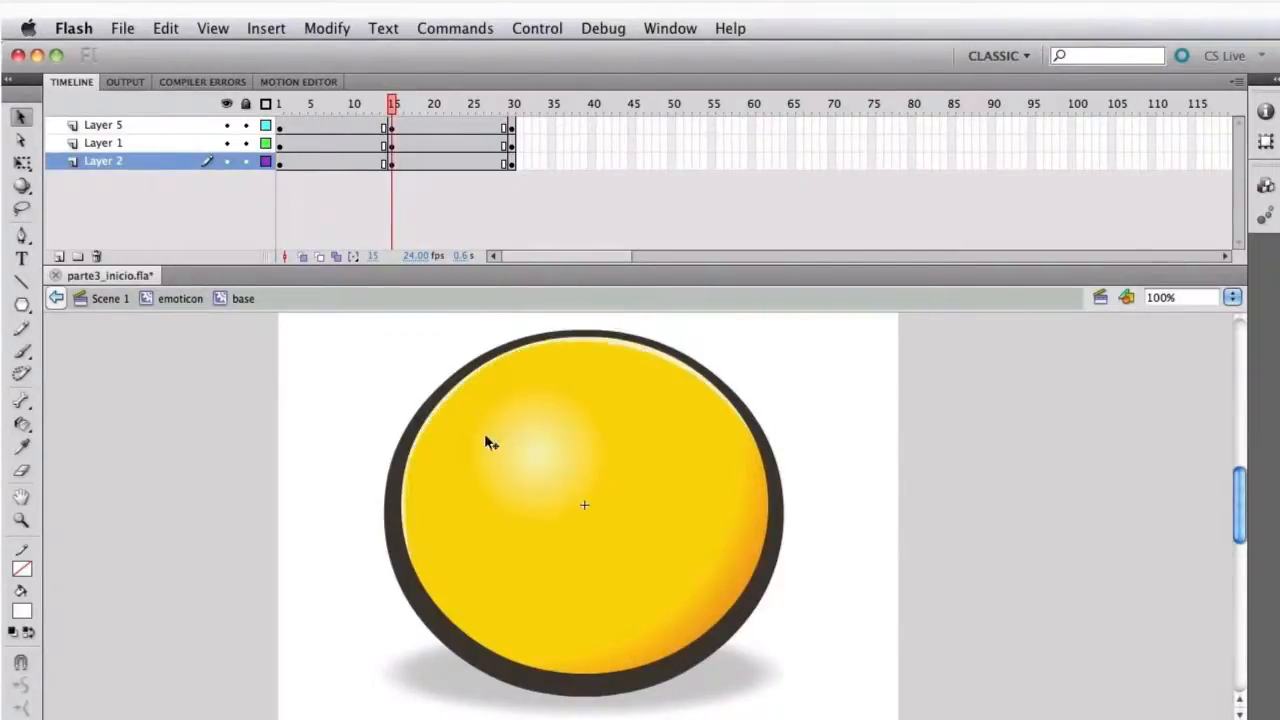
key(super+z)
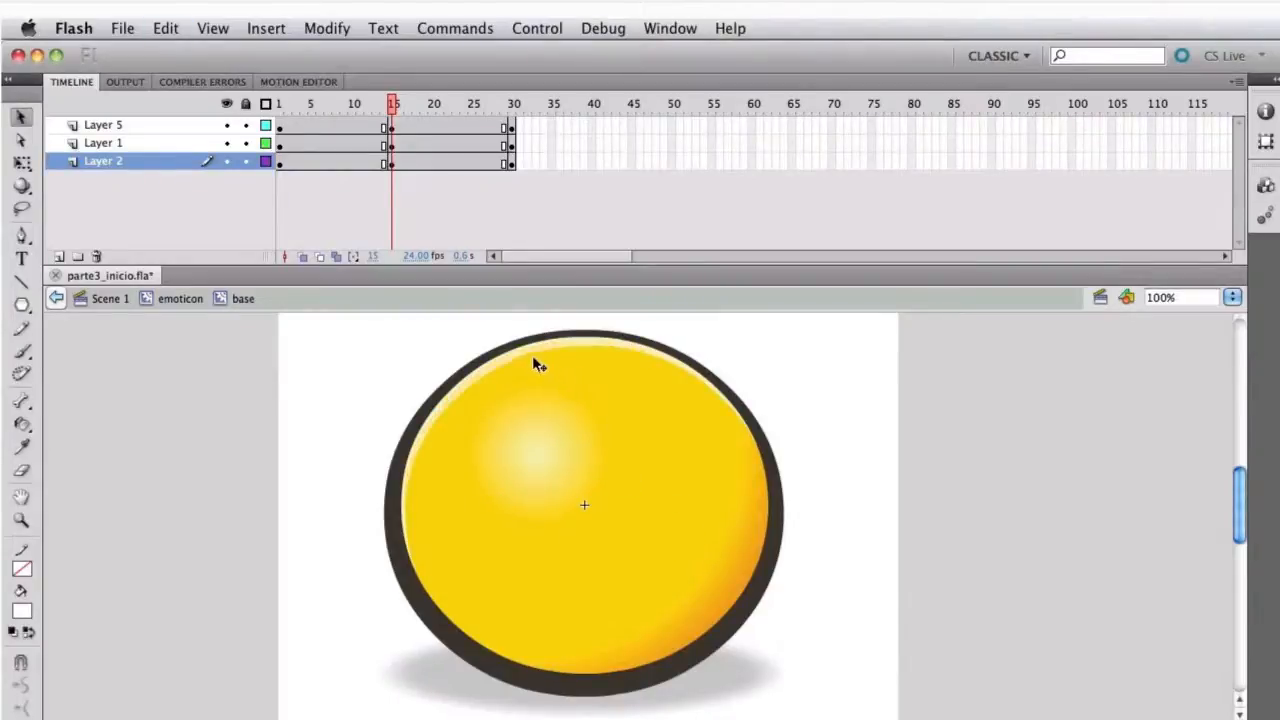
On frame 15, thin the crescent highlight along its upper-left inner edge and squash the yellow fill and highlight slightly shorter from below
drag(533, 361, 527, 348)
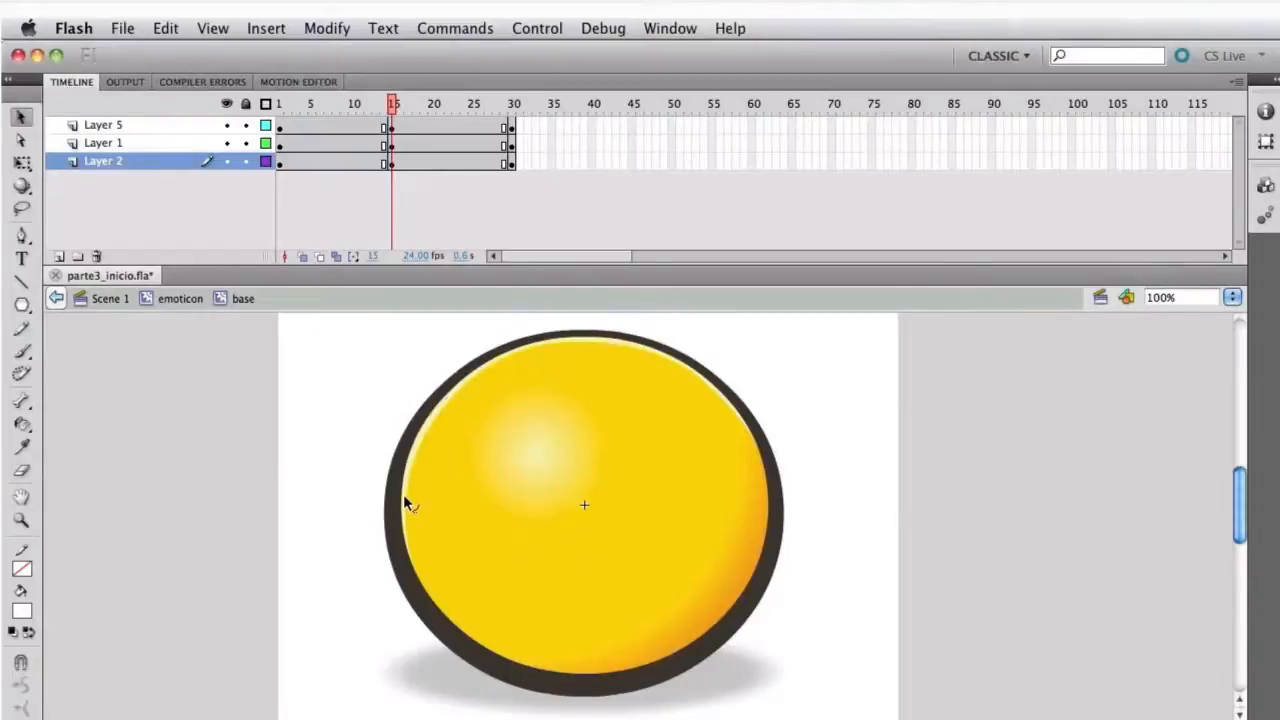
drag(403, 494, 405, 493)
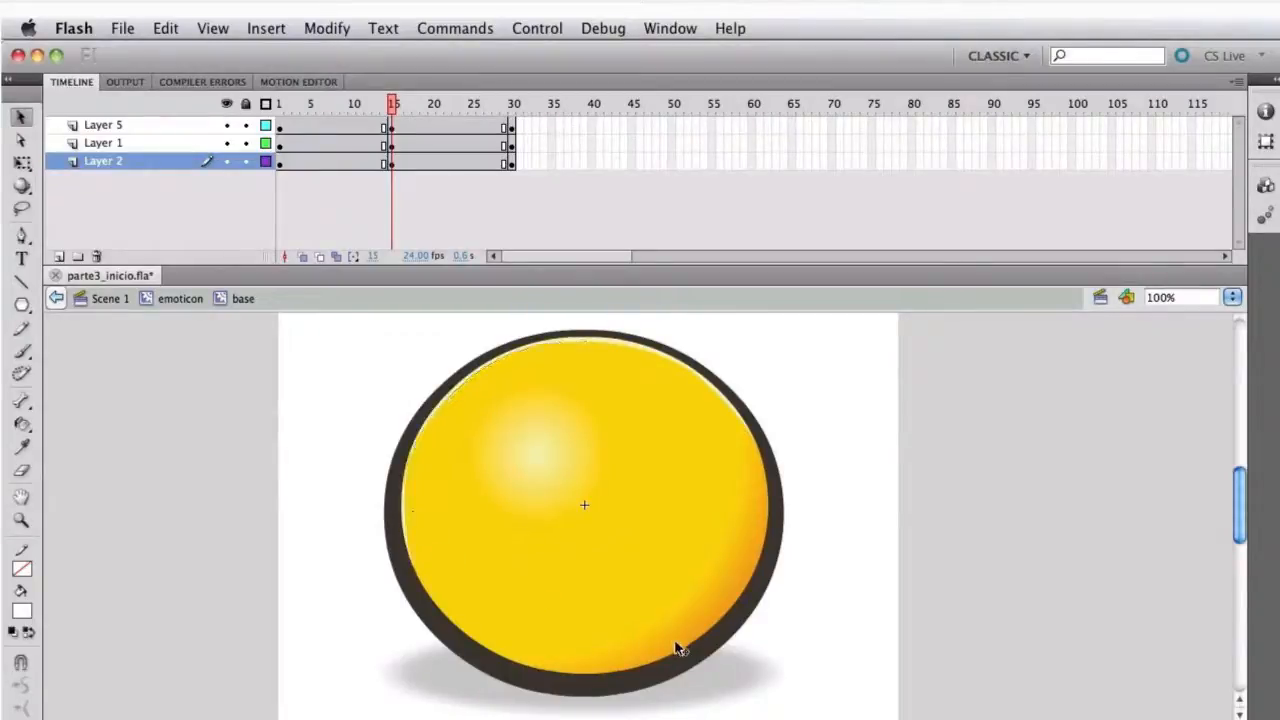
click(645, 612)
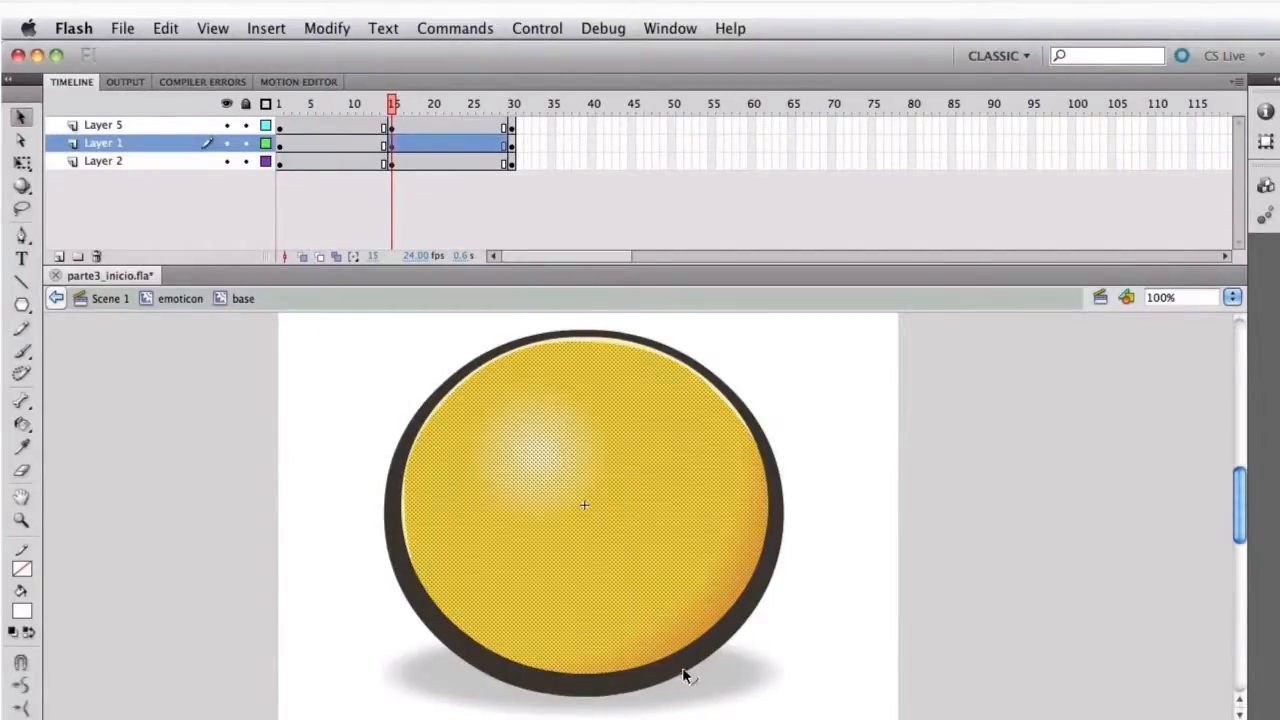
shift+click(686, 676)
click(794, 570)
click(612, 572)
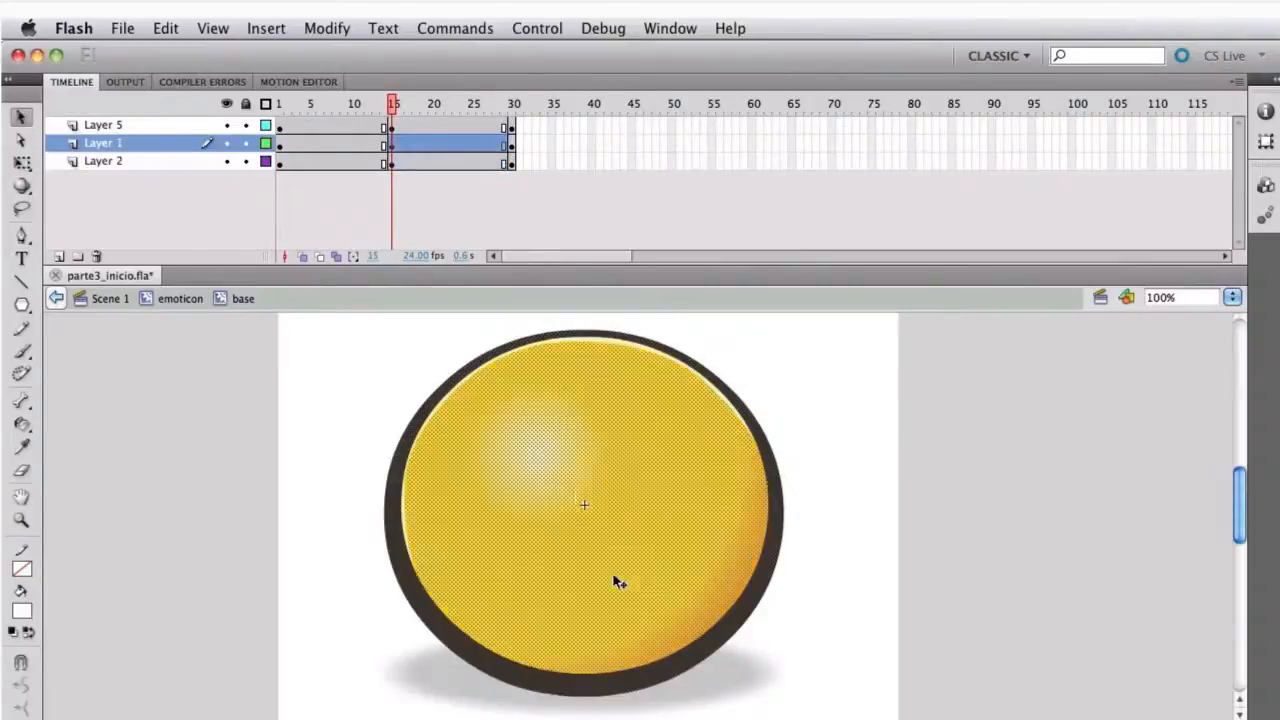
shift+click(598, 346)
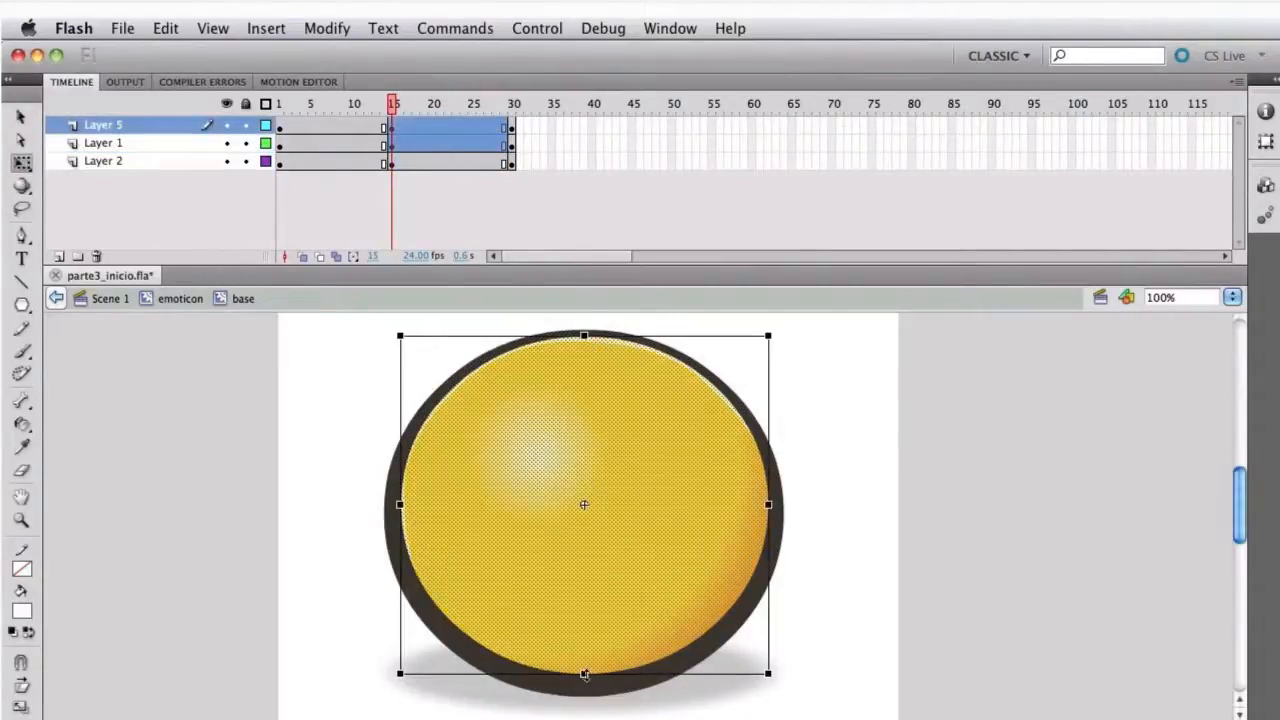
drag(584, 673, 585, 661)
click(855, 690)
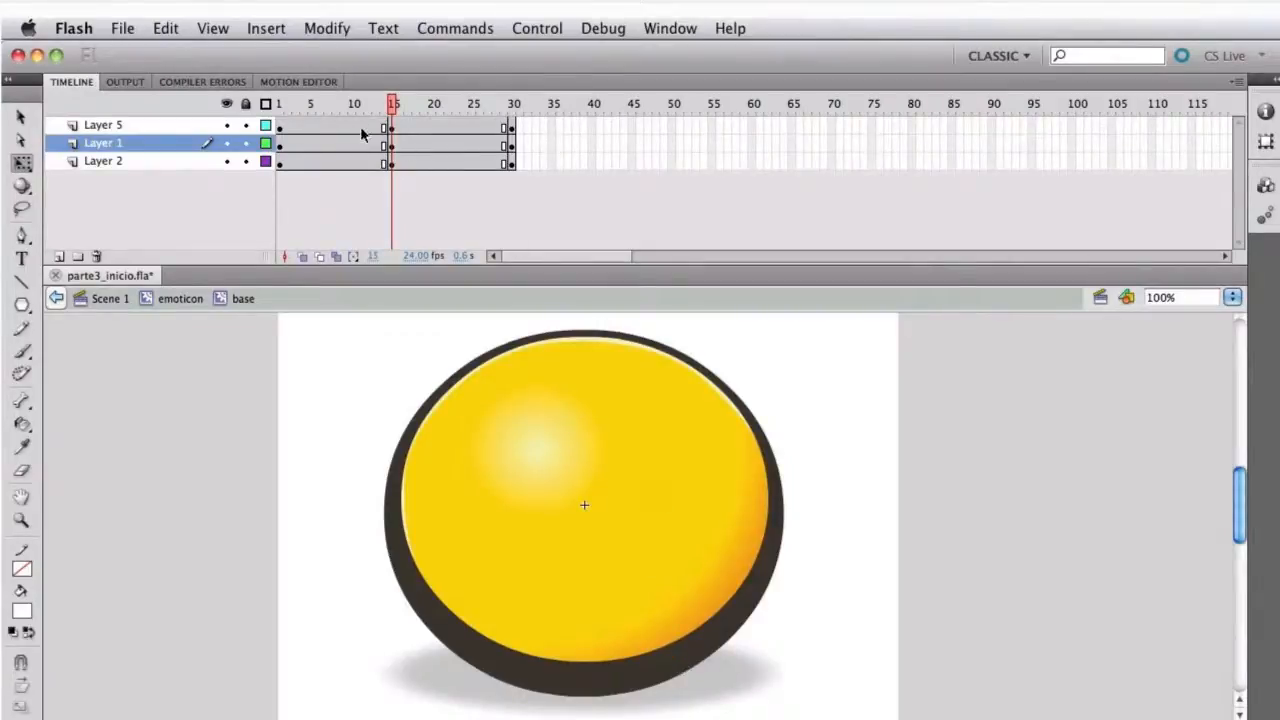
Create shape tweens on all three base symbol layers between the keyframes at frames 1, 15 and 30
drag(361, 131, 430, 161)
right_click(424, 156)
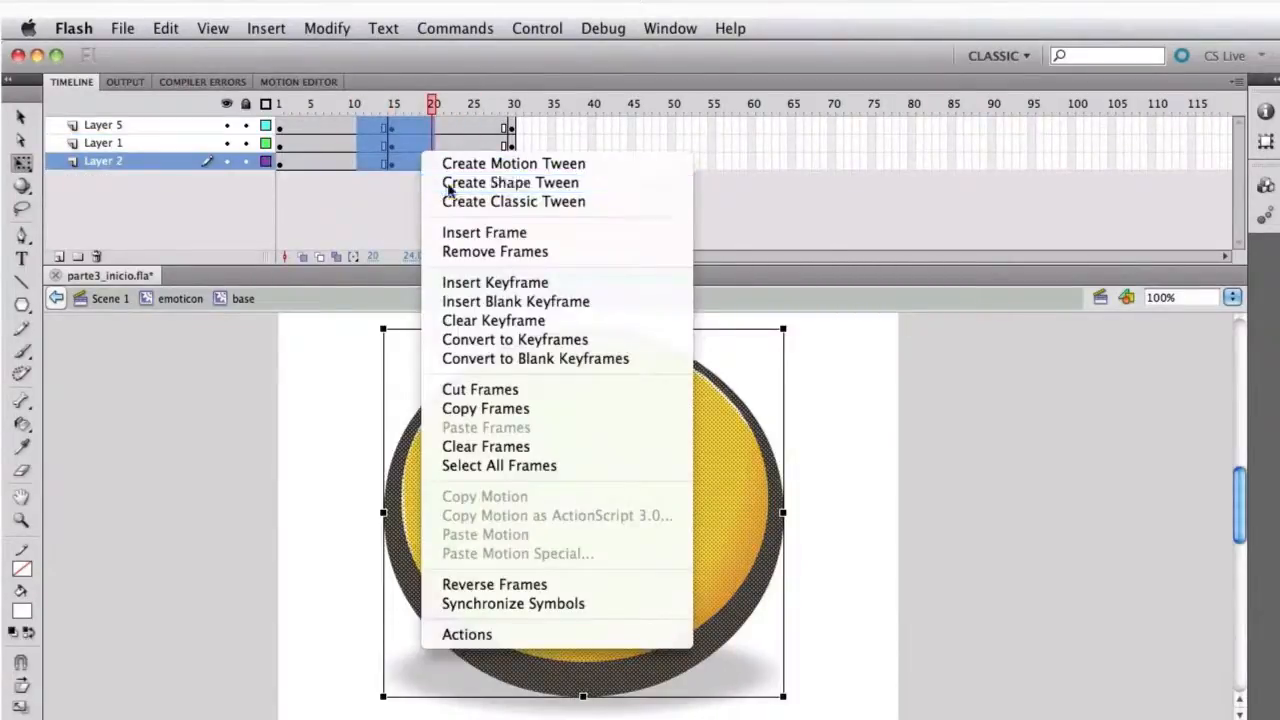
click(448, 188)
Set the ease of the shape tweens on all three base symbol layers to 100 out
drag(421, 108, 449, 165)
drag(1279, 172, 877, 146)
drag(869, 345, 1032, 322)
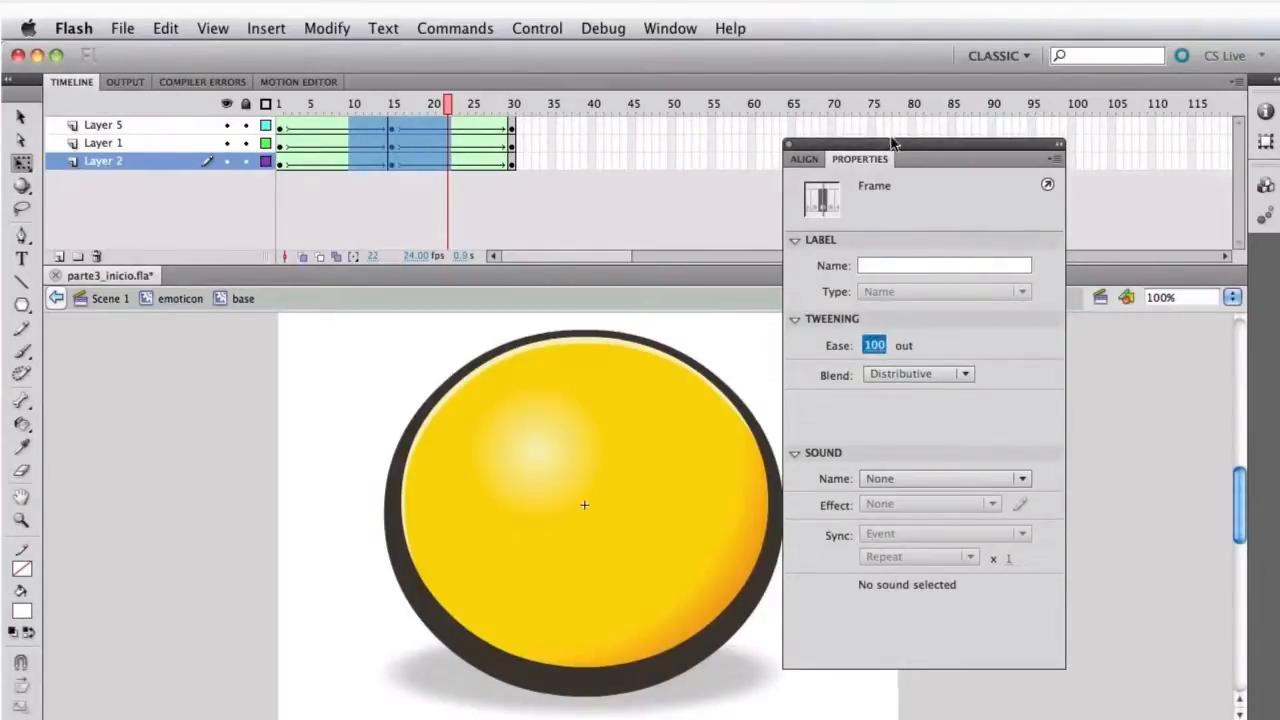
drag(894, 142, 1279, 194)
click(950, 508)
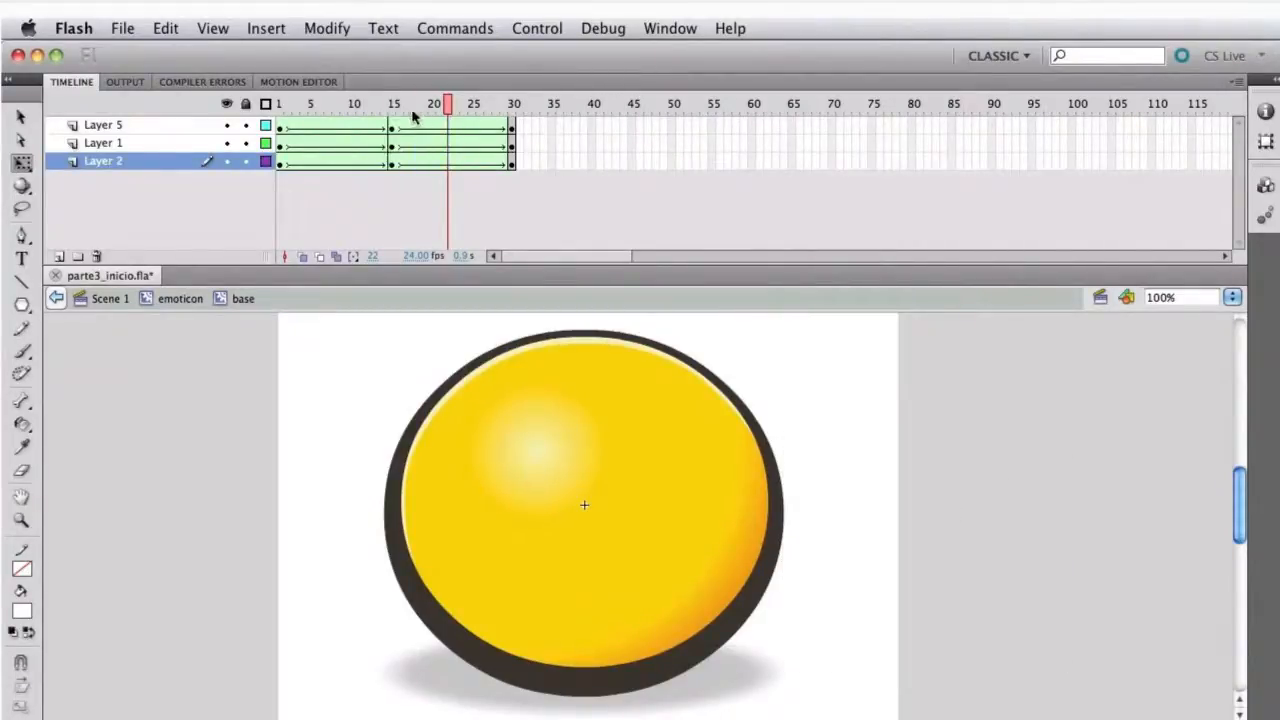
Play through the base tween, return to the emoticon symbol and test the movie to check the squash animation
drag(411, 111, 531, 137)
double_click(889, 436)
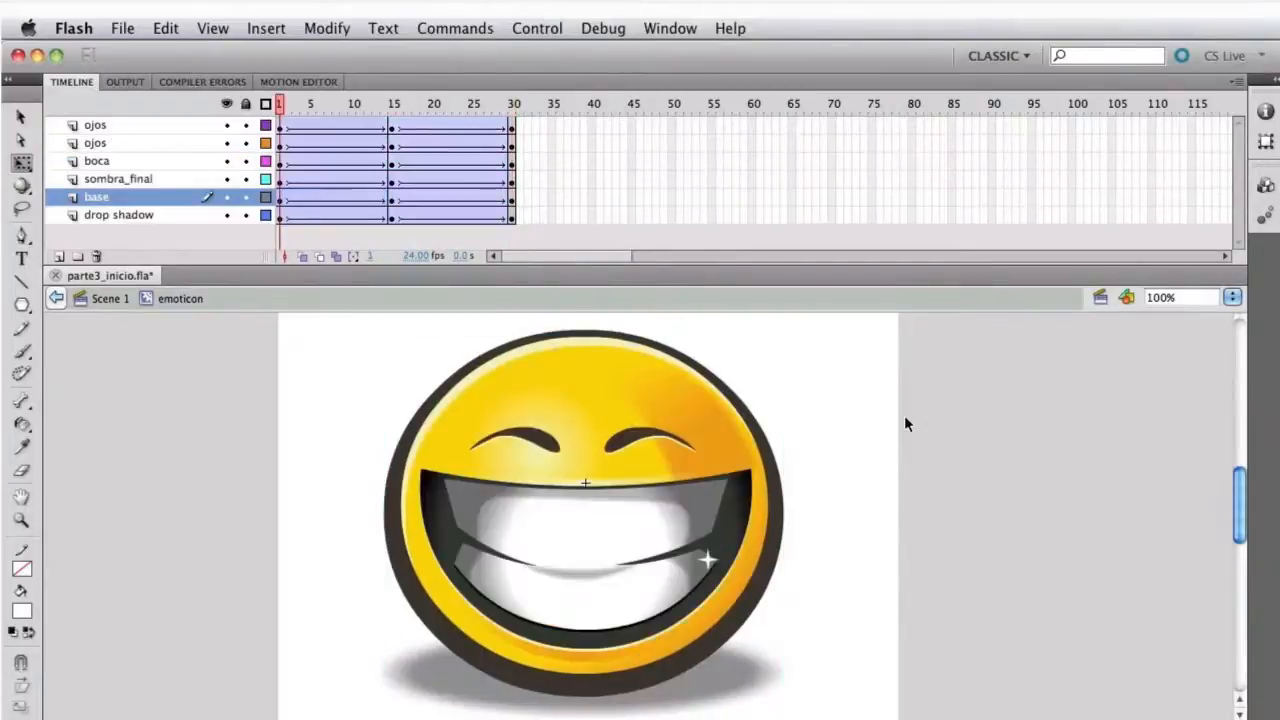
key(super+Return)
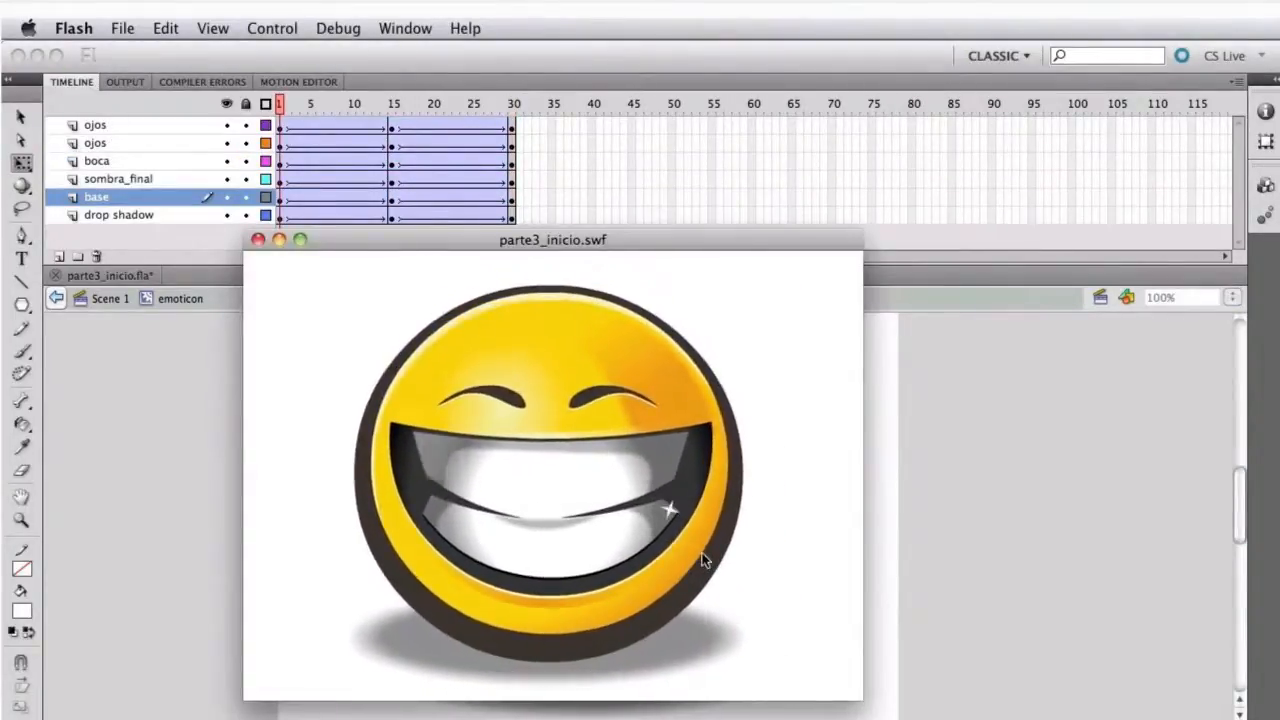
key(super+w)
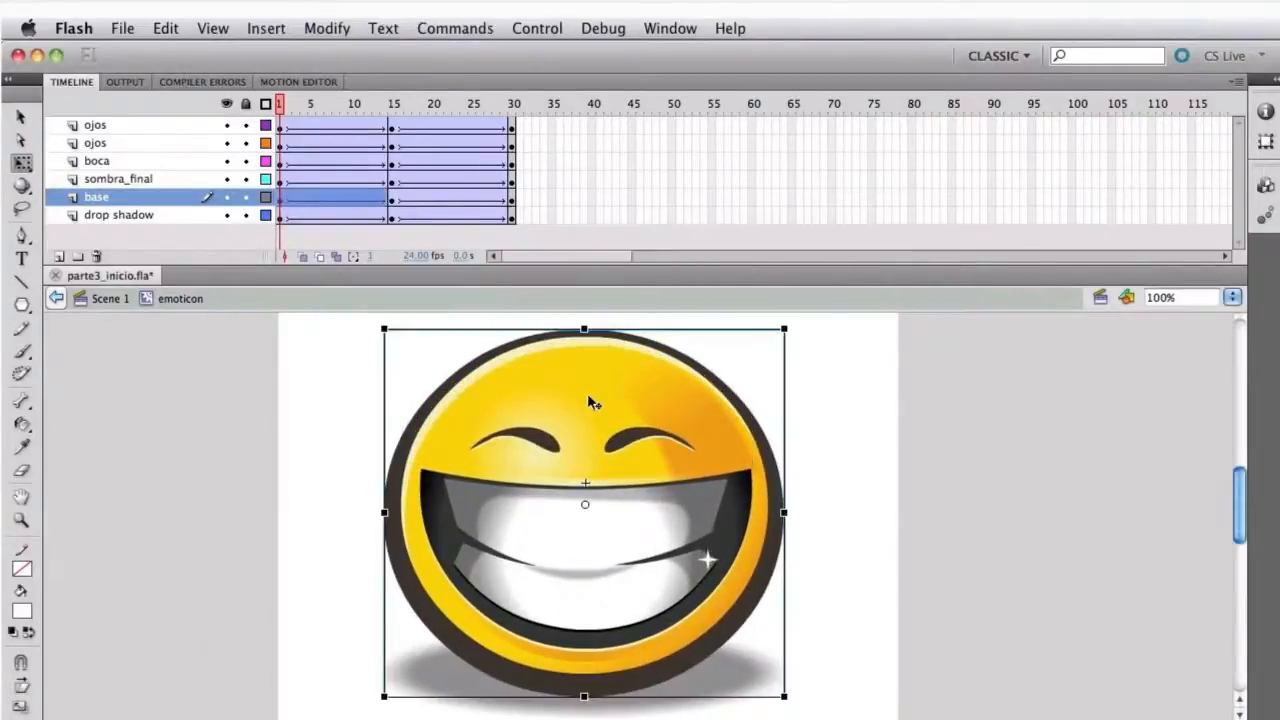
Reopen the base symbol, nudge the yellow fill and crescent highlight slightly upward on frame 15, and test the movie
double_click(588, 396)
click(393, 133)
drag(395, 137, 390, 170)
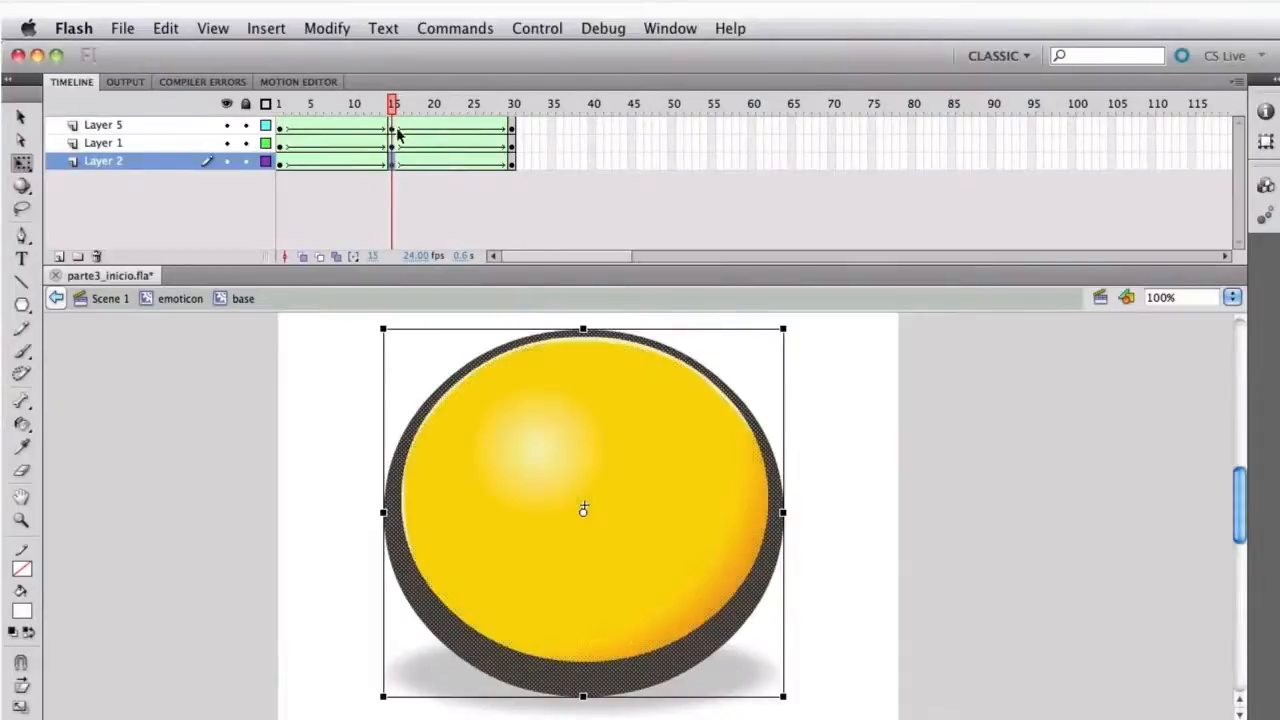
click(395, 145)
key(Up)
key(Up)
key(Up)
key(Up)
key(Up)
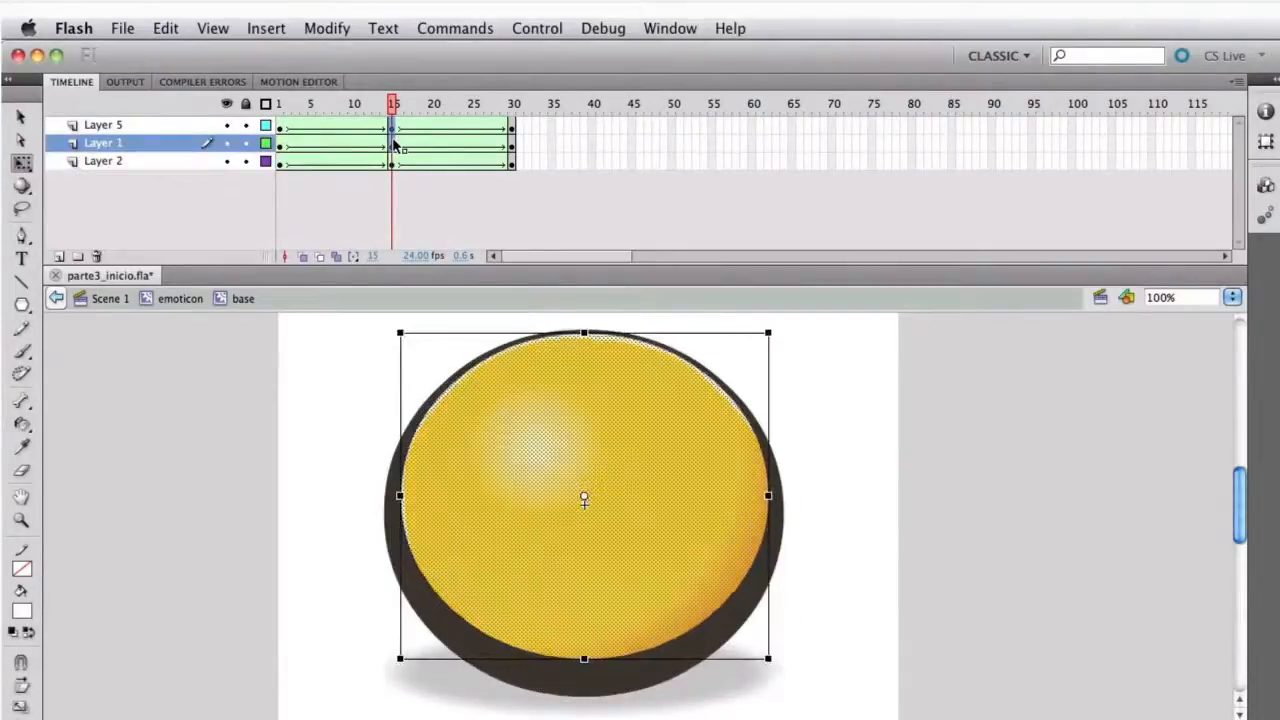
key(super+Return)
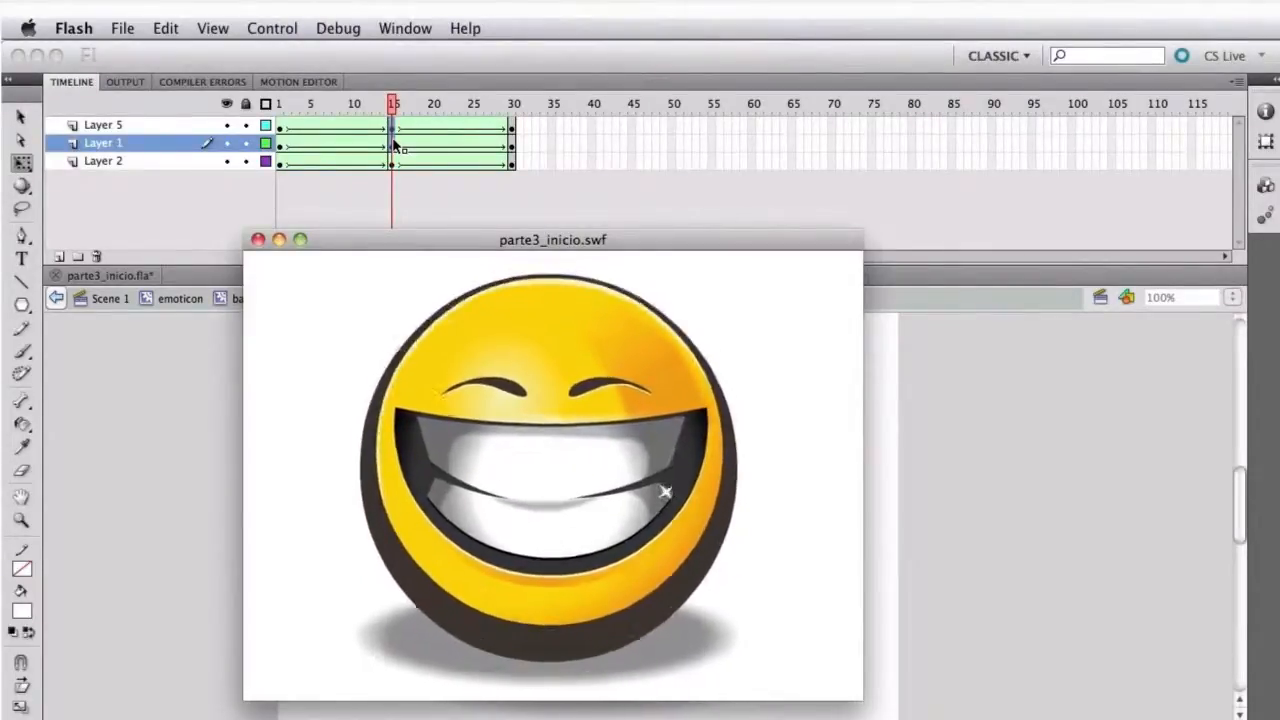
key(super+w)
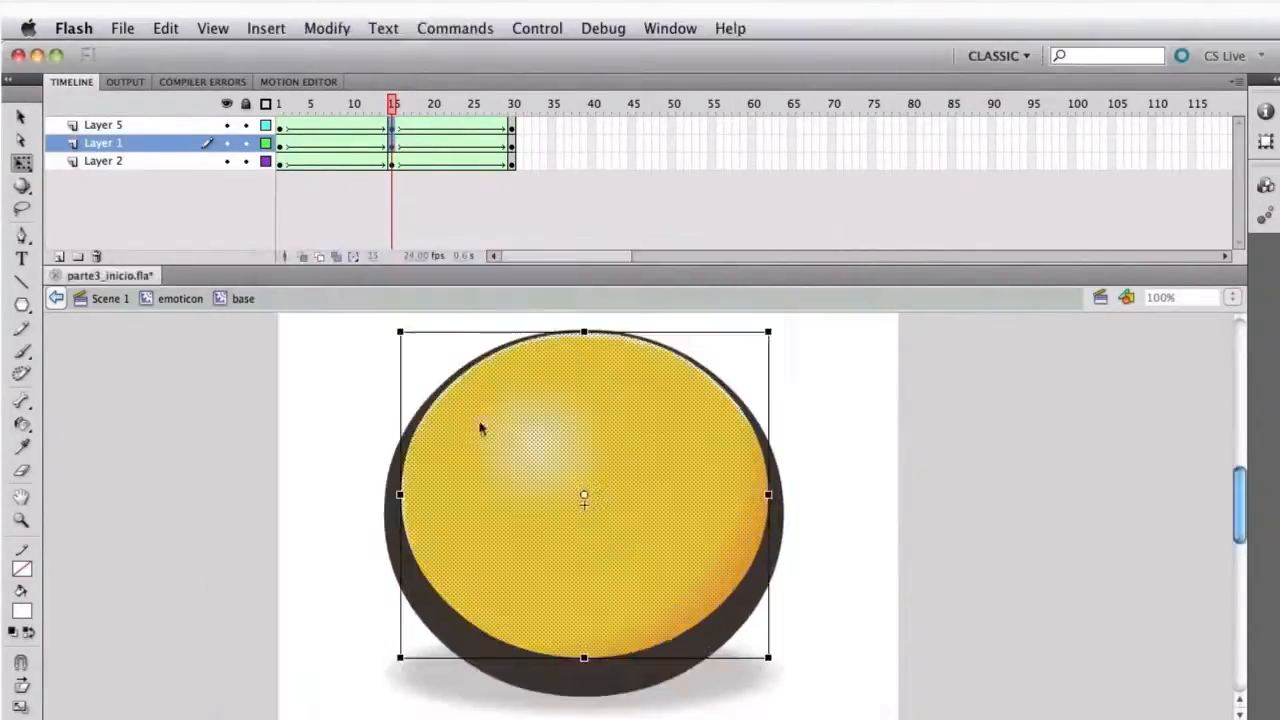
Return to Scene 1 and move the emoticon instance slightly down on the stage
double_click(231, 426)
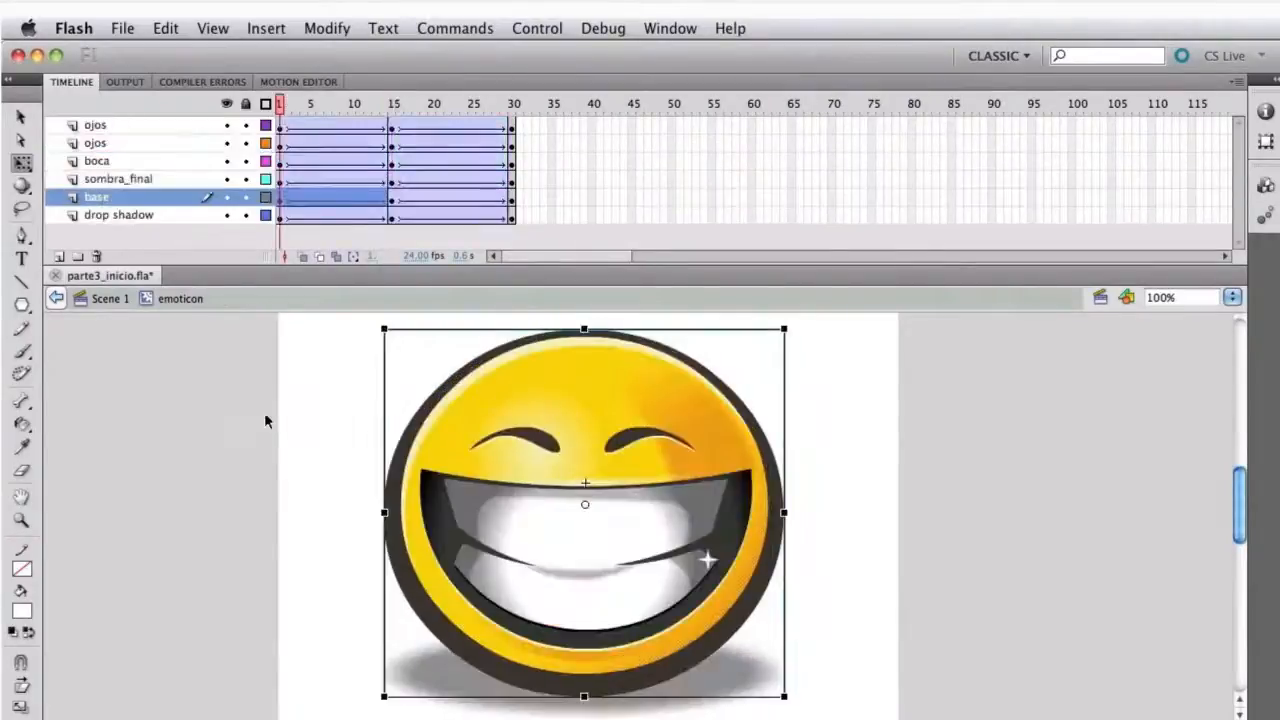
double_click(146, 348)
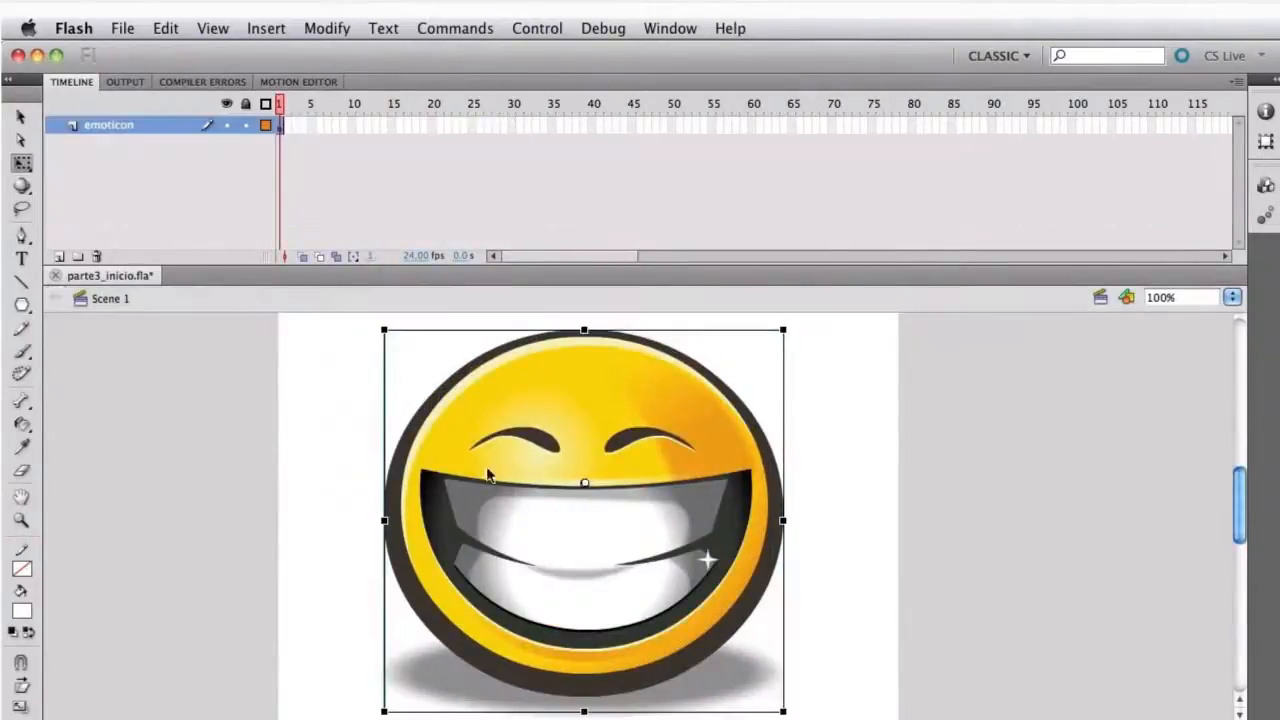
drag(586, 505, 538, 514)
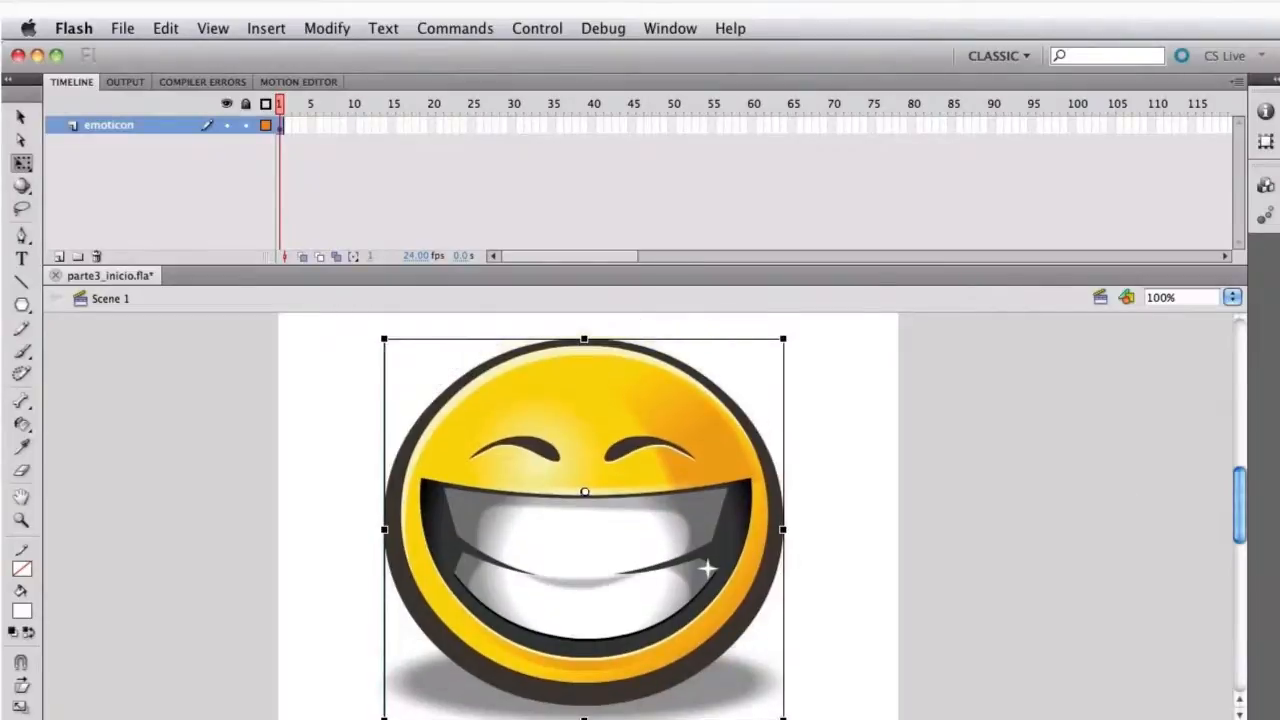
Paste the copied Adjust Color filter onto the emoticon instance, with brightness -11, contrast 24, saturation 19 and hue -31
click(1266, 185)
drag(1037, 148, 995, 110)
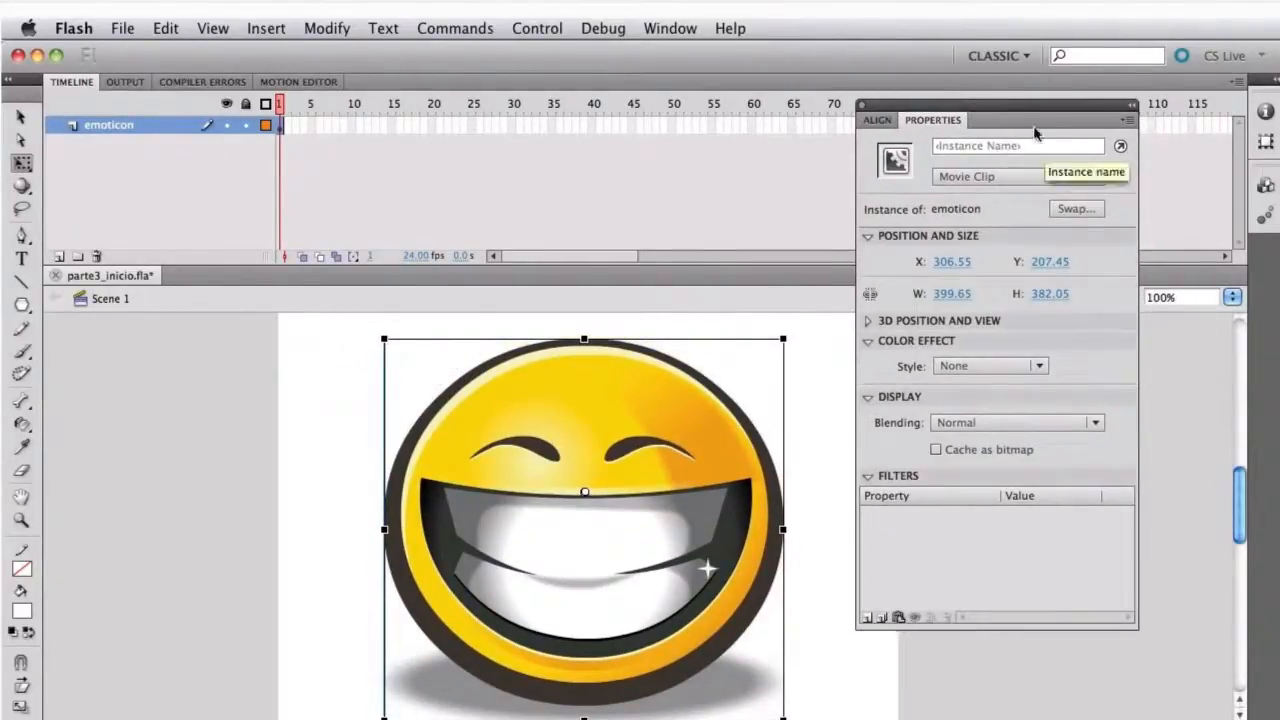
drag(1002, 102, 995, 77)
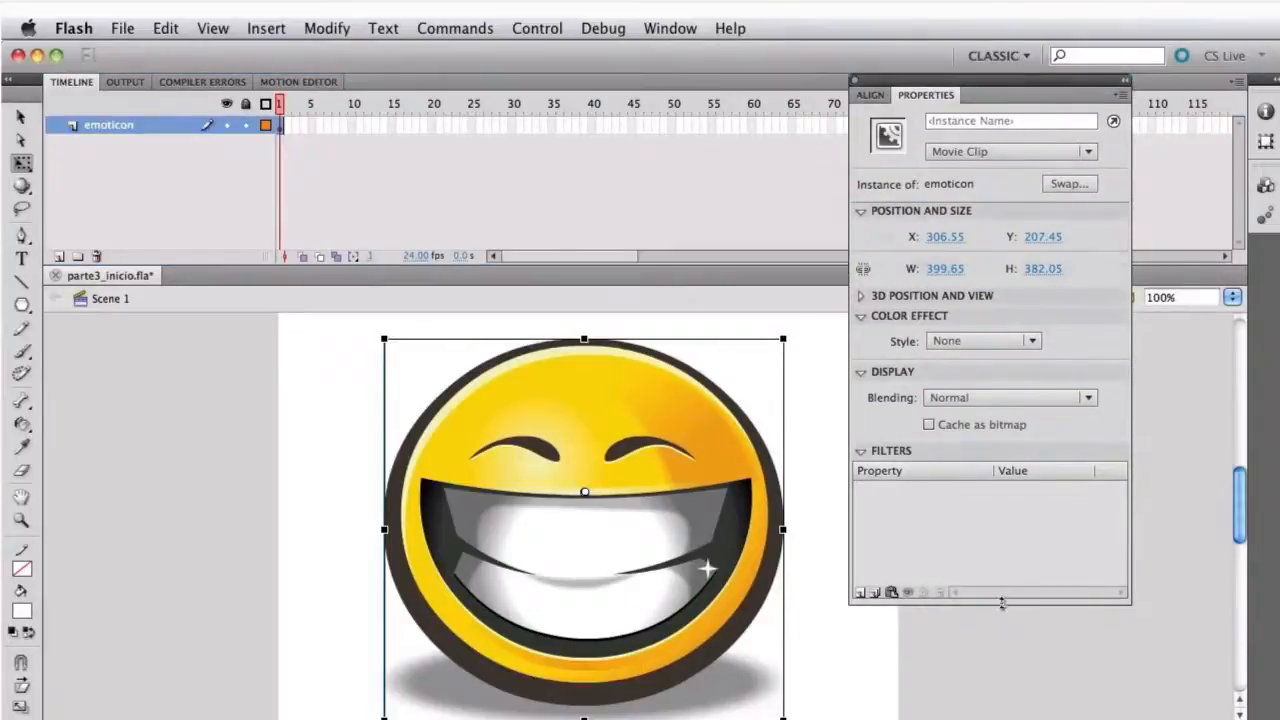
drag(1002, 603, 1023, 532)
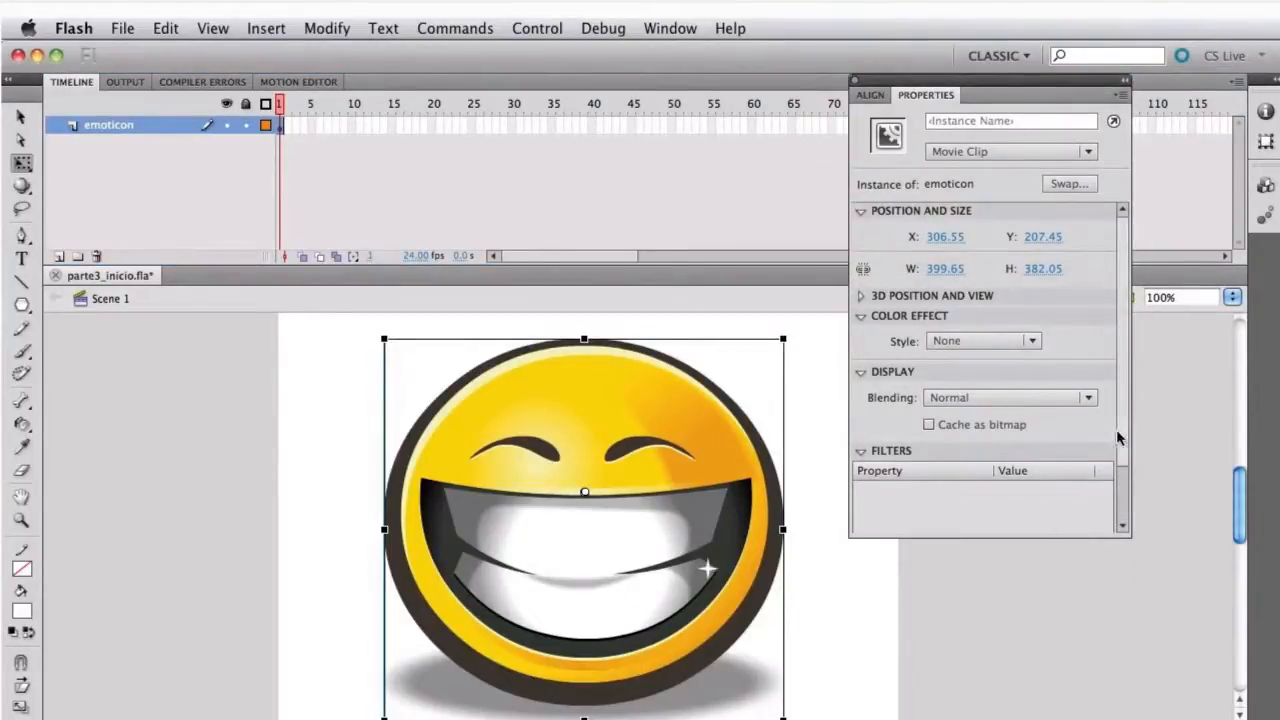
drag(1119, 436, 1117, 501)
click(891, 525)
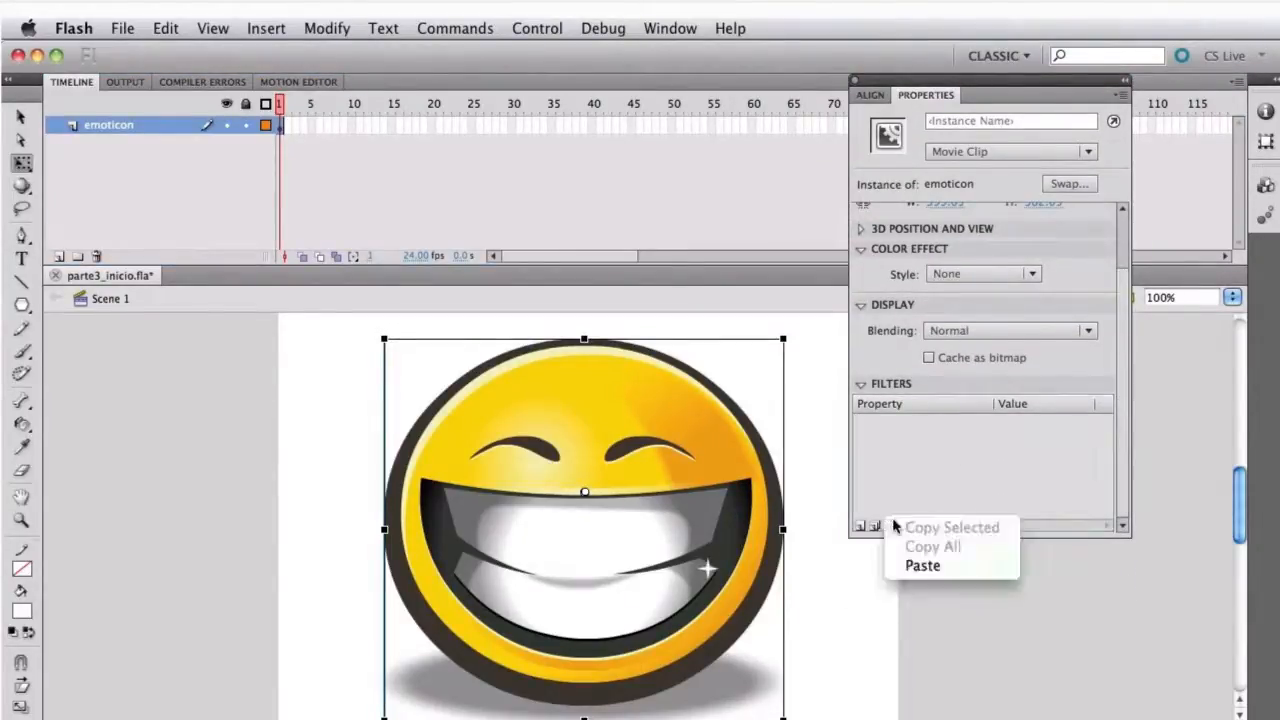
click(941, 566)
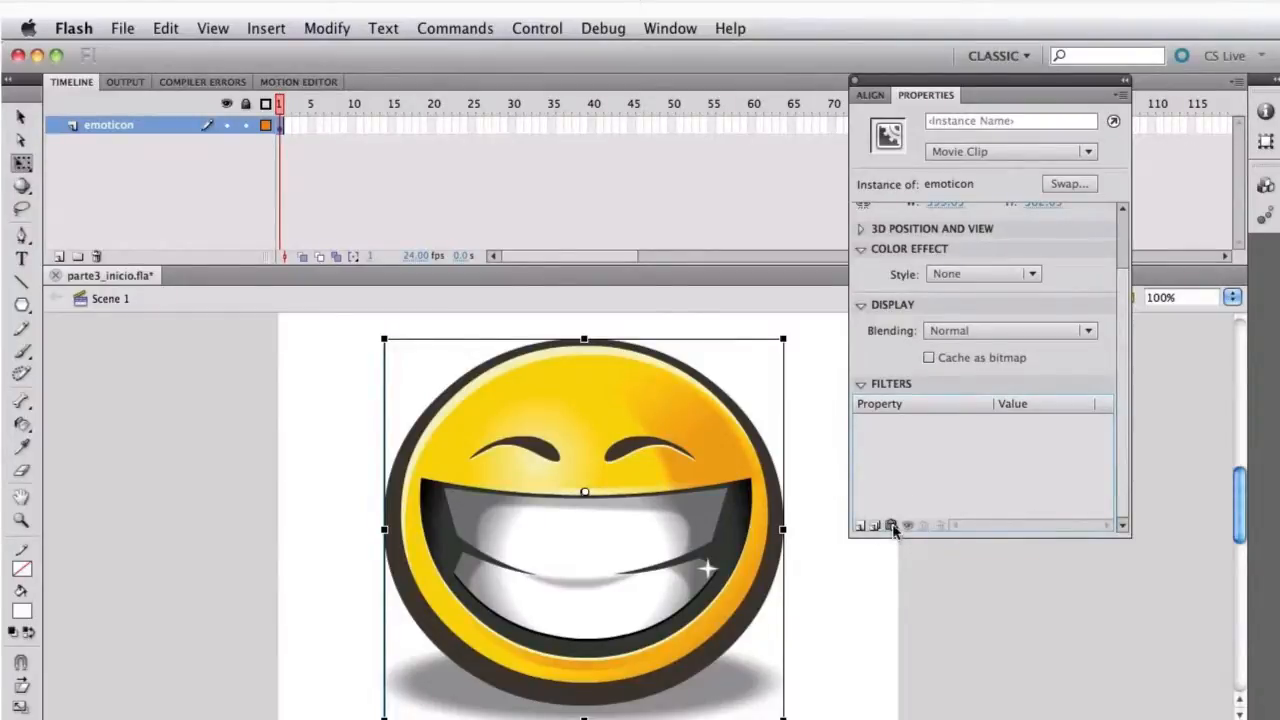
click(892, 526)
click(920, 566)
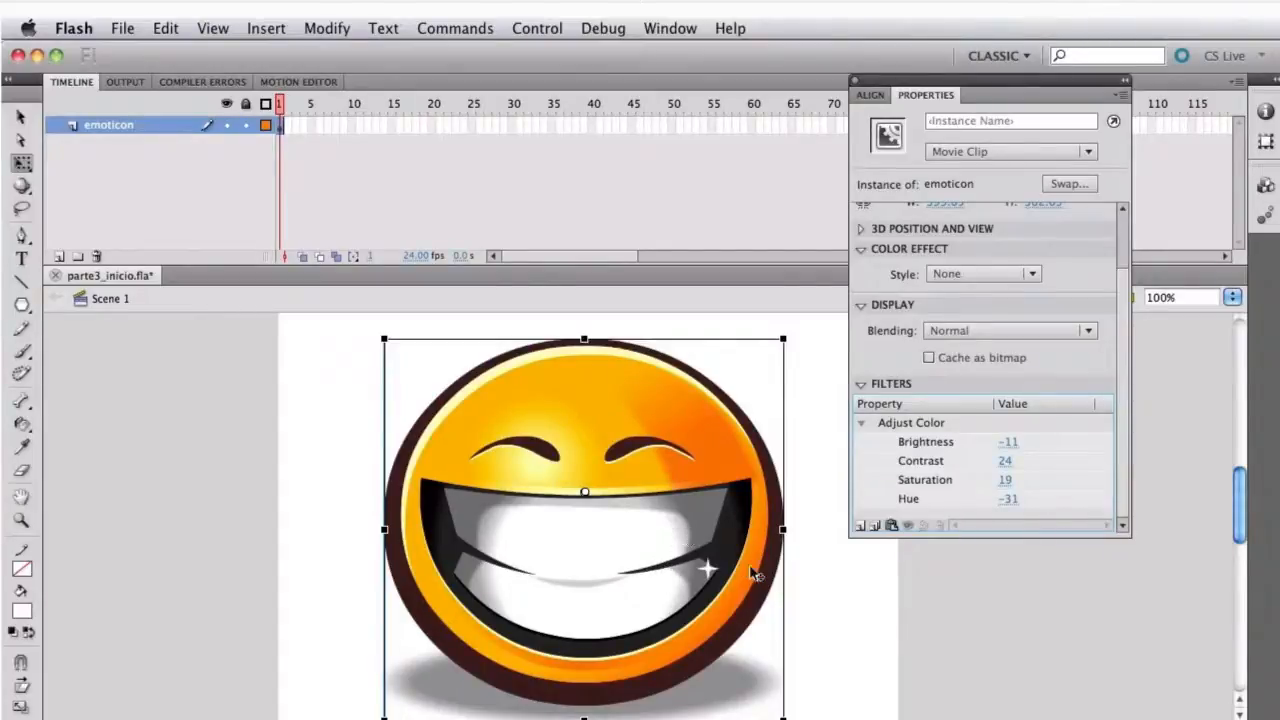
Review the available filters and the Adjust Color values, deselect the emoticon and test the recoloured movie
click(861, 525)
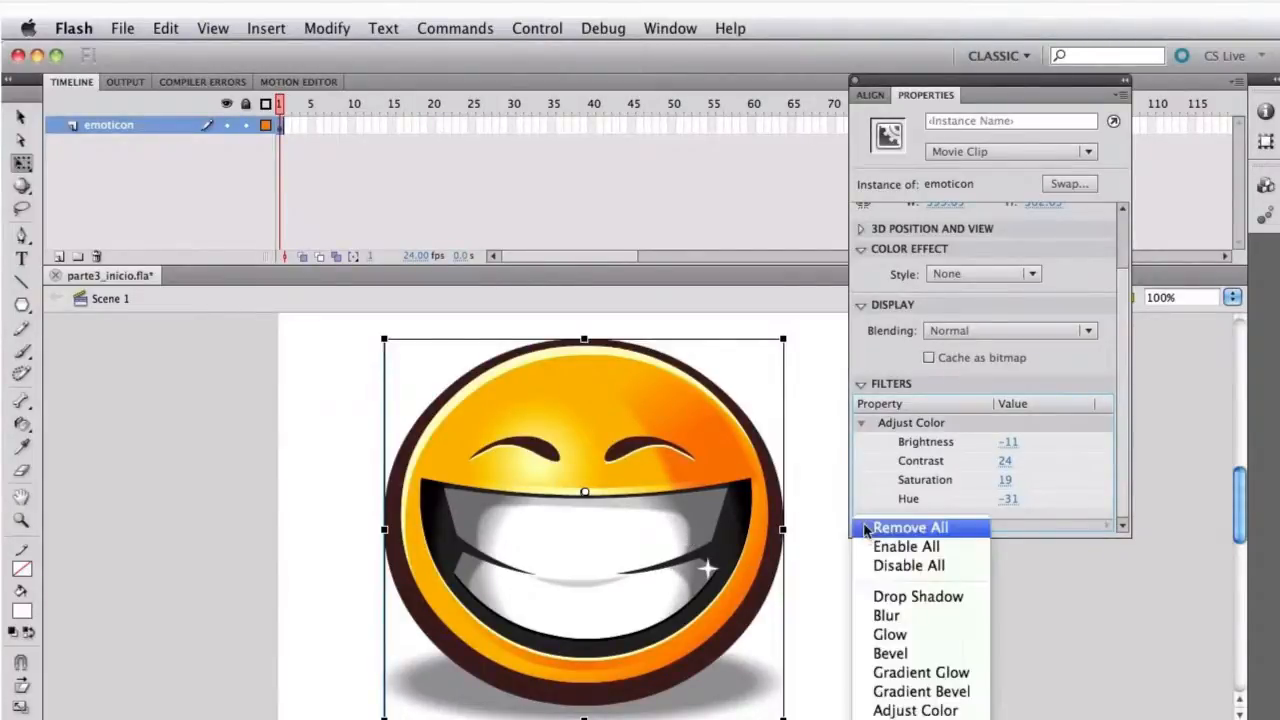
click(1032, 697)
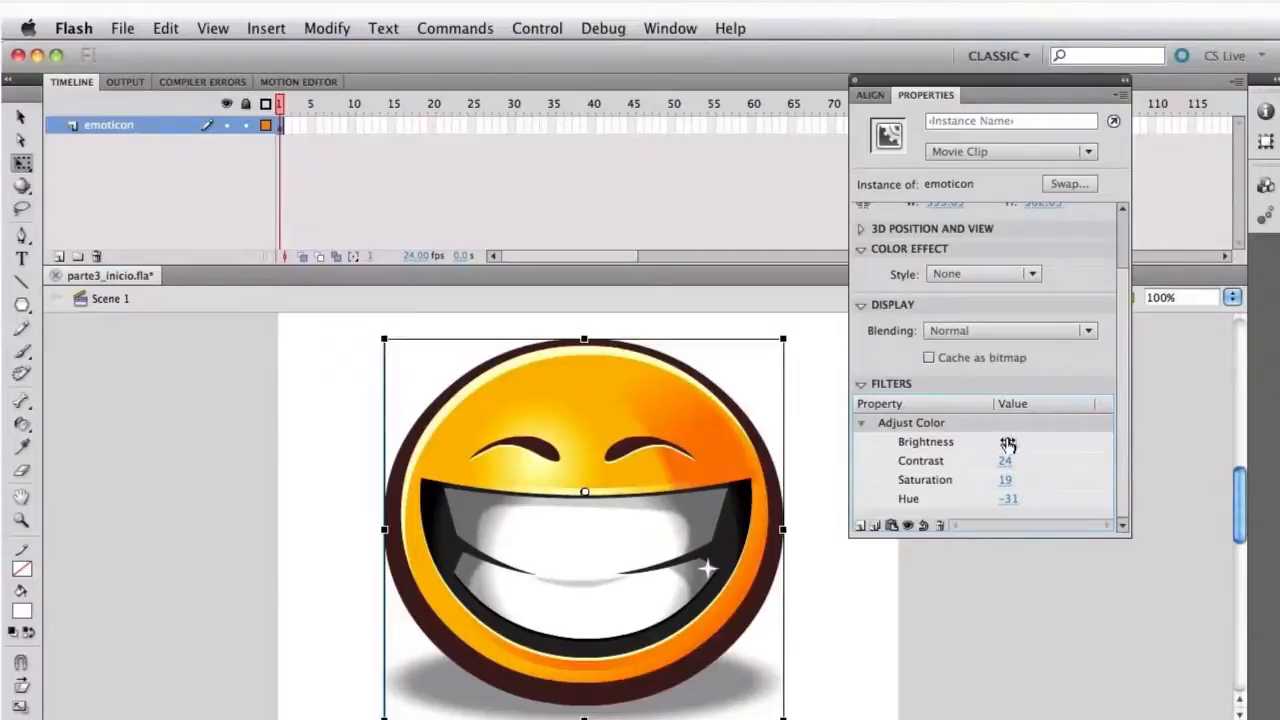
click(966, 634)
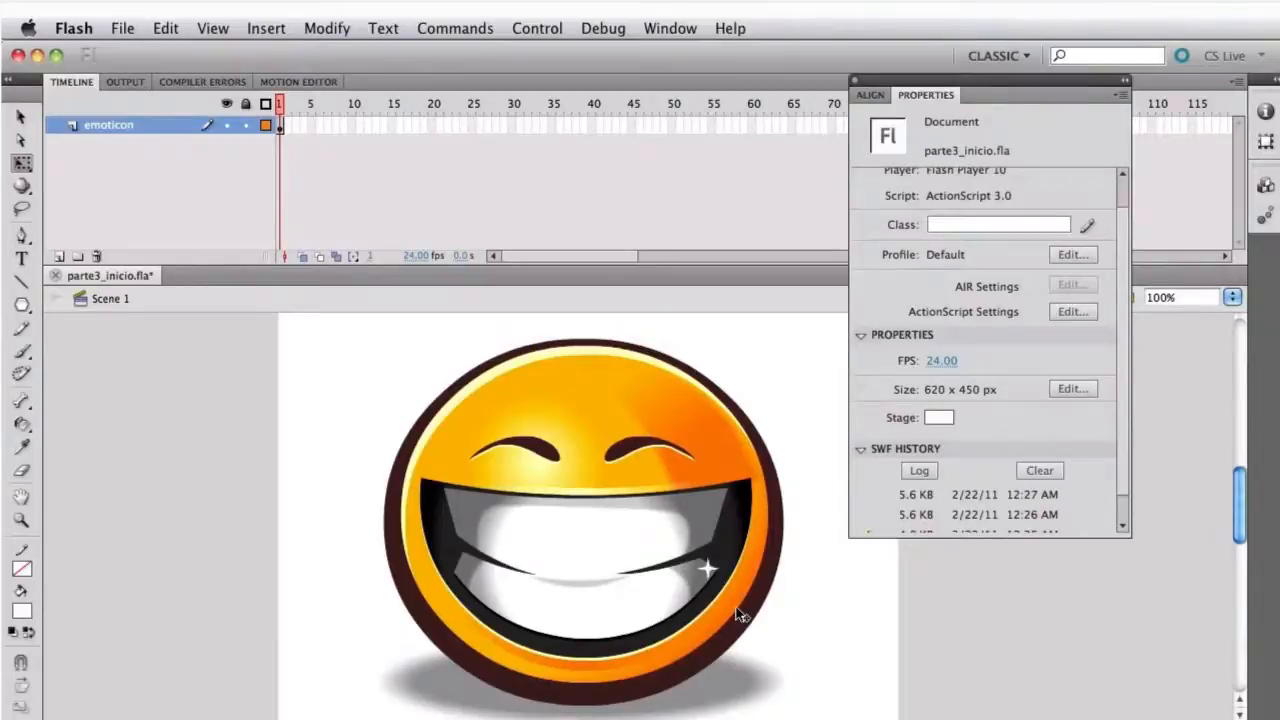
key(super+Return)
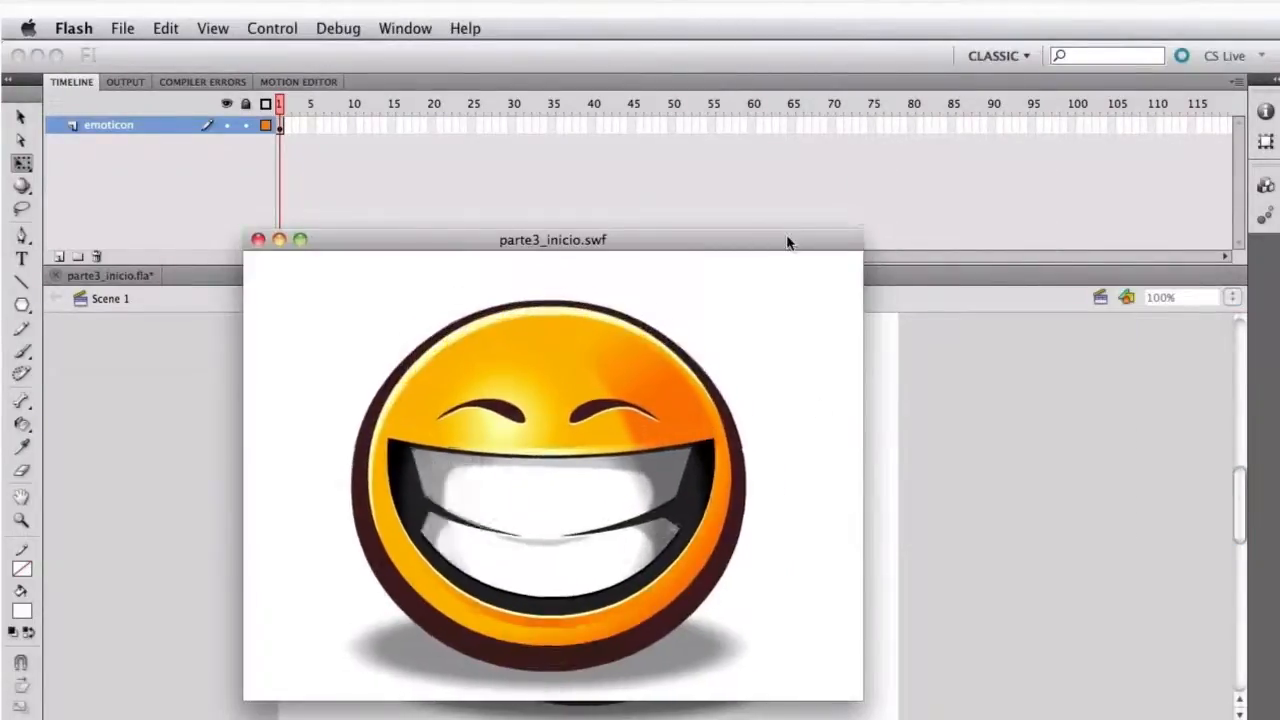